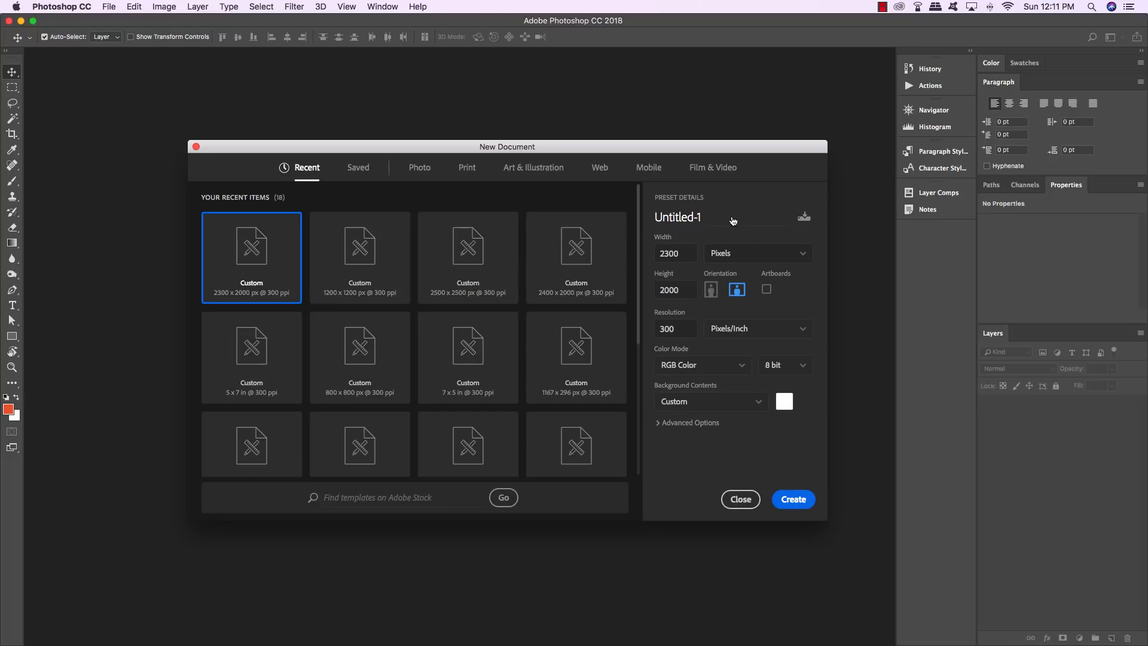
Step: Create a 2300 × 2000 px document at 300 pixels/inch in RGB, named japanese-tea-packaging-design
{"action": "triple_click", "coordinate": [715, 216]}
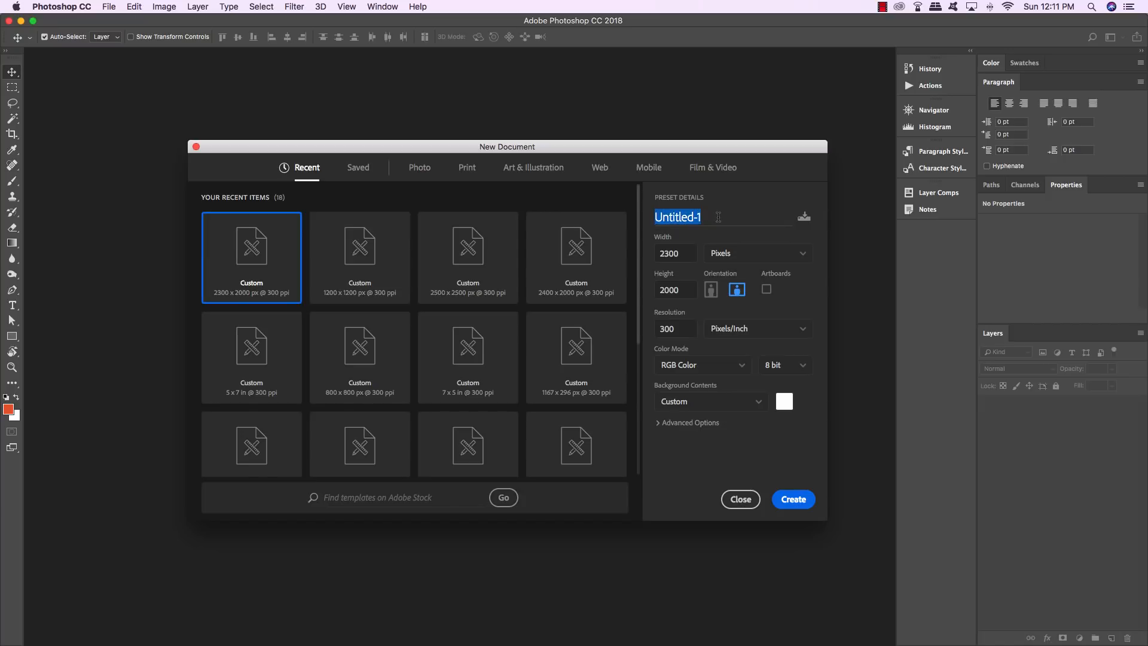
{"action": "type", "text": "japanese-tea-pack"}
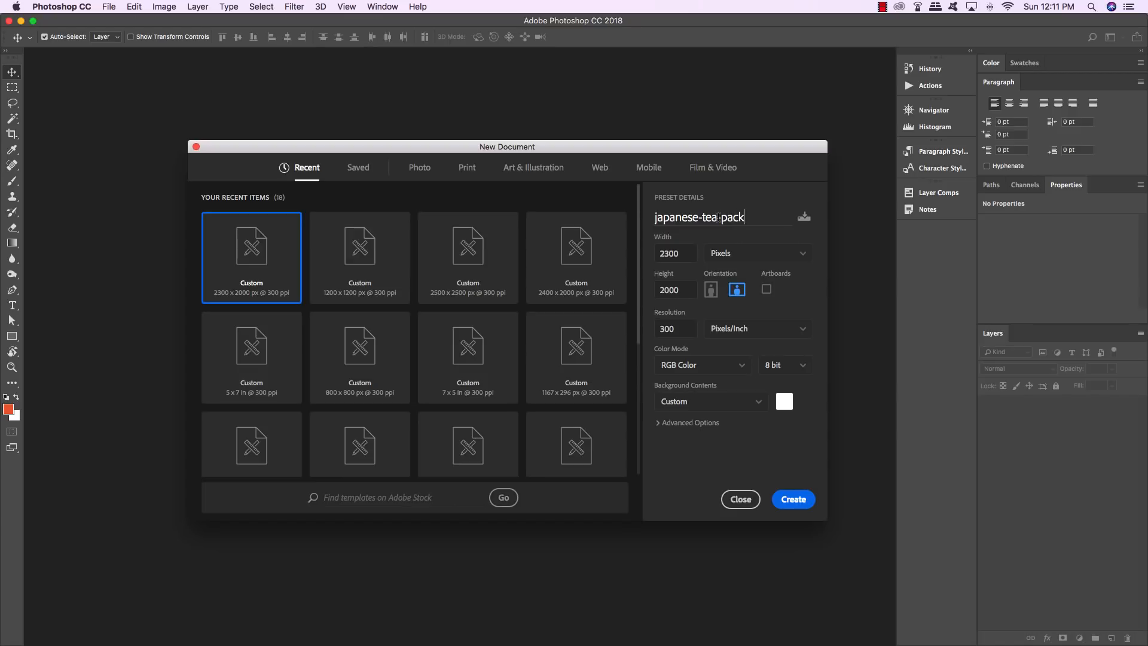
{"action": "type", "text": "aging-design"}
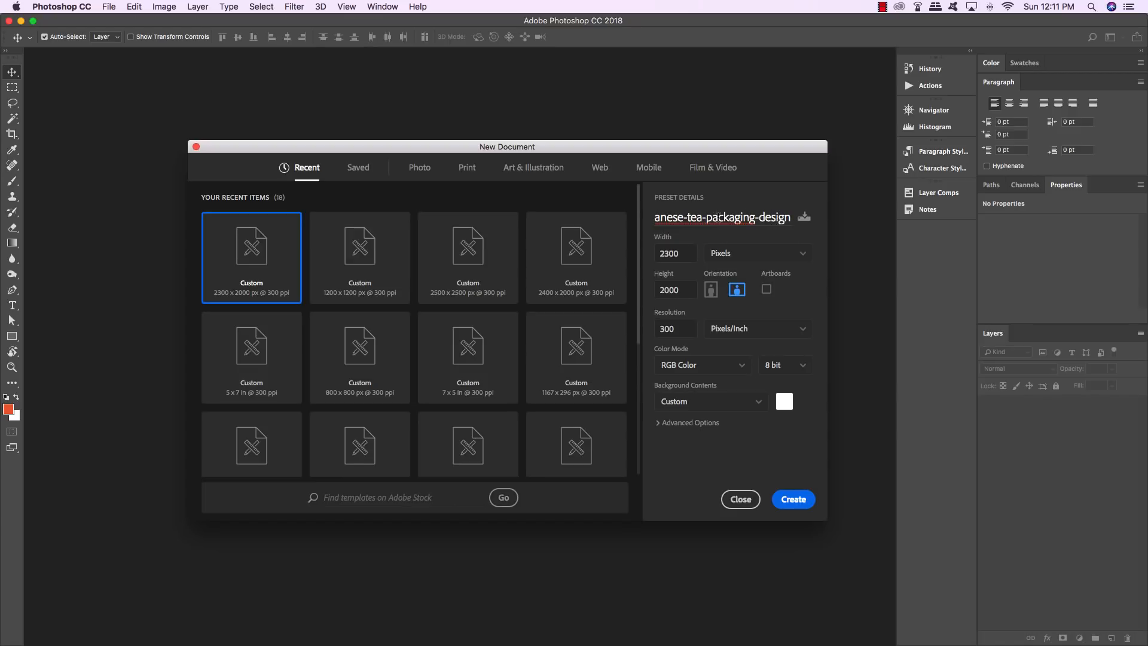
{"action": "key", "text": "Tab"}
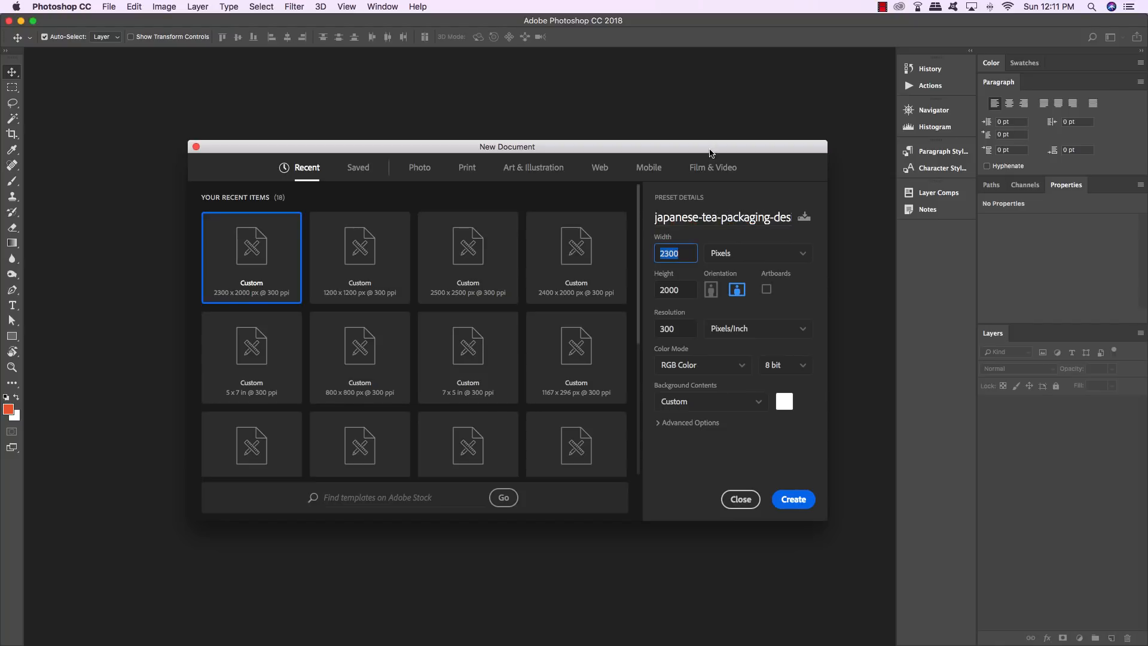
{"action": "left_click_drag", "start_coordinate": [710, 150], "coordinate": [697, 144]}
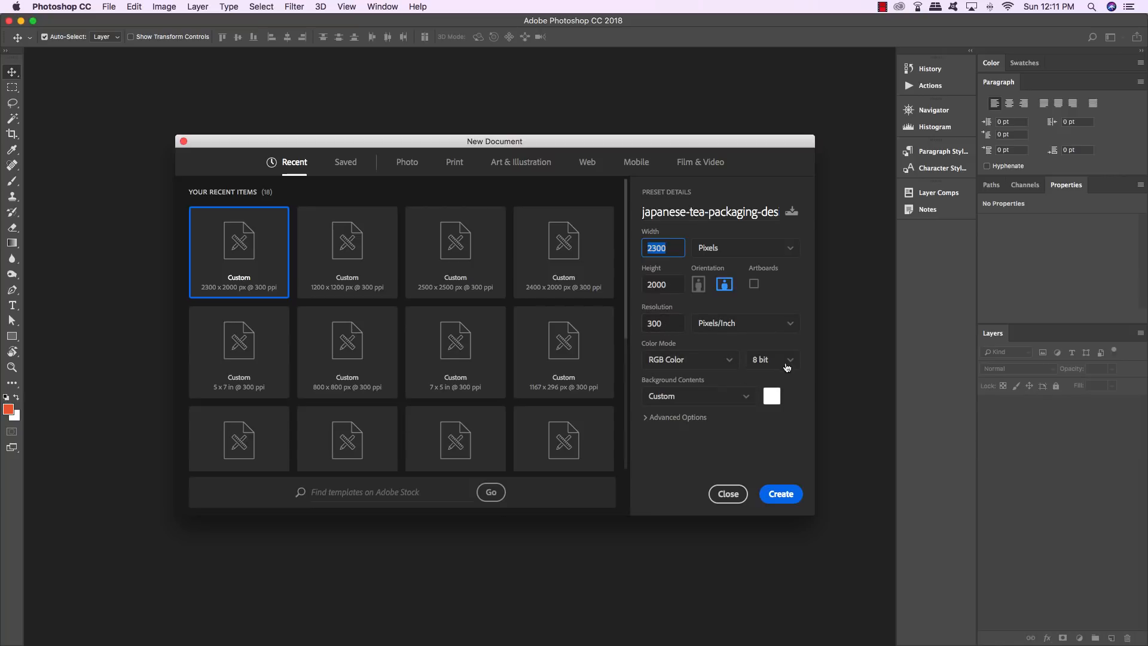
{"action": "left_click", "coordinate": [782, 495]}
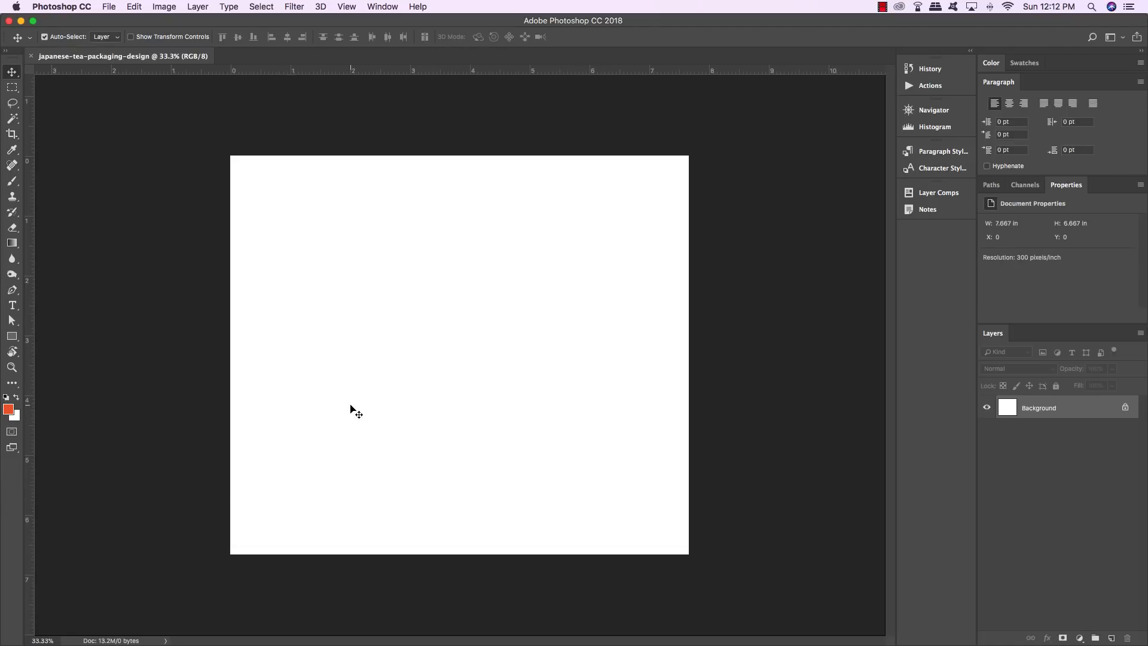
Step: Place the texture Tex 27.png from the freebies AlienValley folder as an embedded image
{"action": "left_click", "coordinate": [103, 7]}
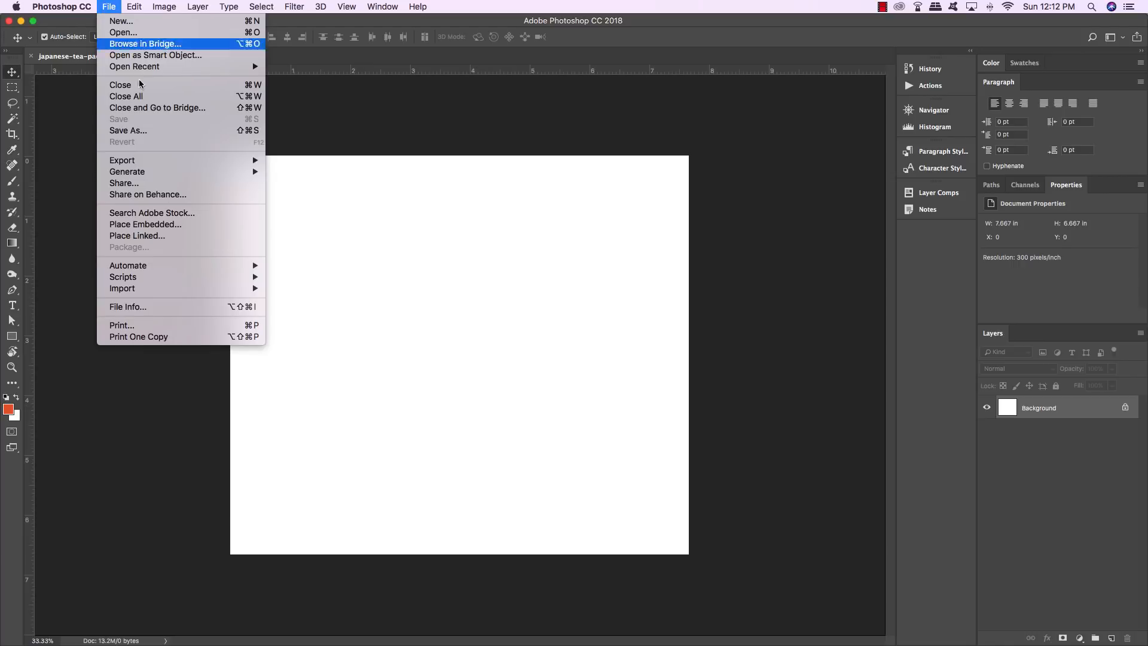
{"action": "left_click", "coordinate": [181, 225]}
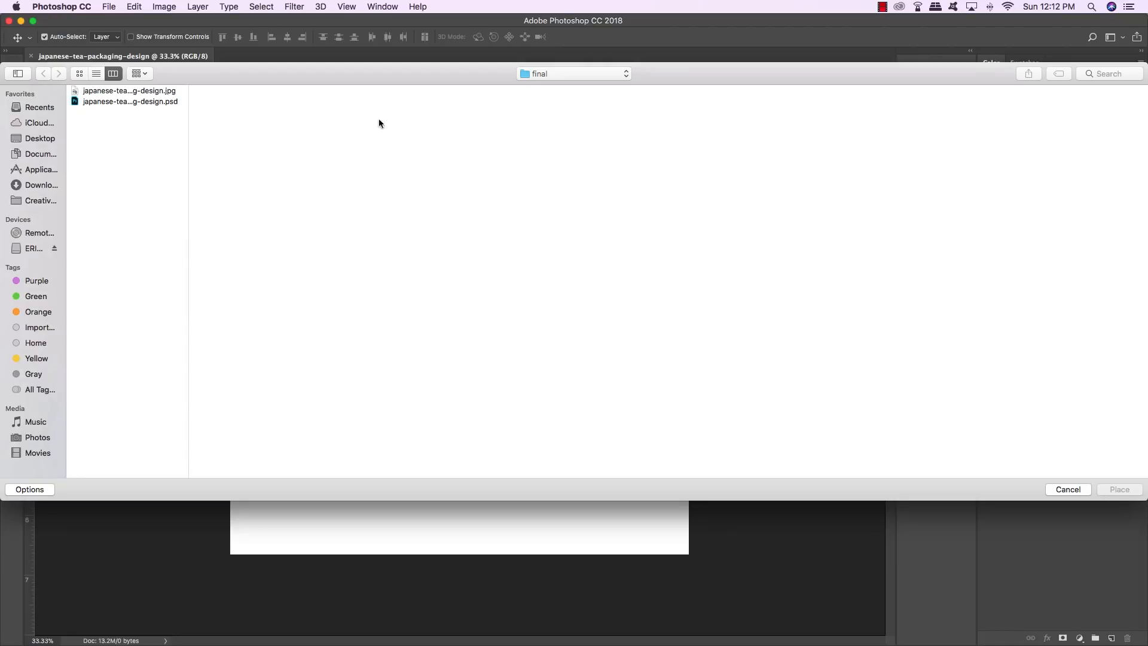
{"action": "left_click", "coordinate": [558, 73]}
{"action": "left_click", "coordinate": [556, 96]}
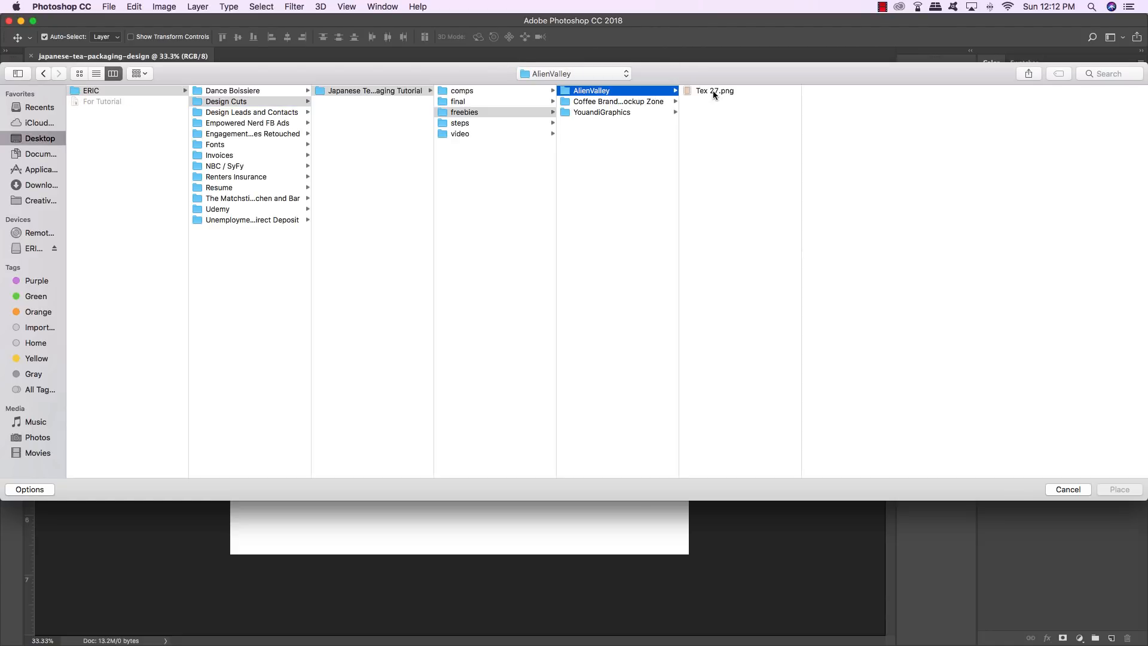
{"action": "left_click", "coordinate": [715, 91]}
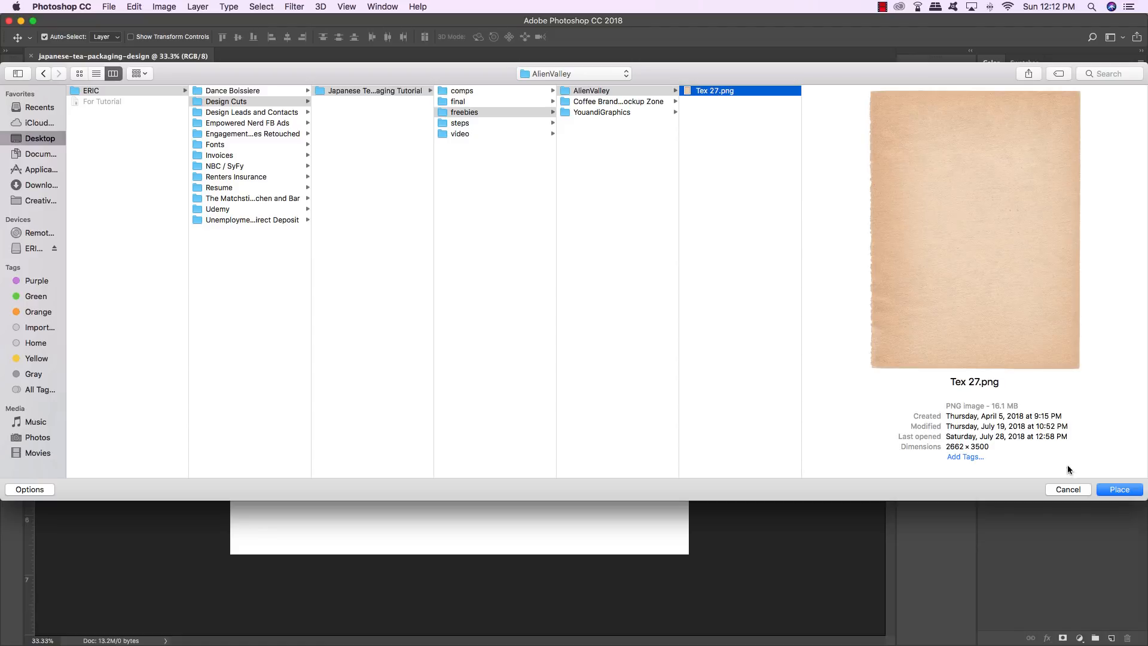
{"action": "key", "text": "Return"}
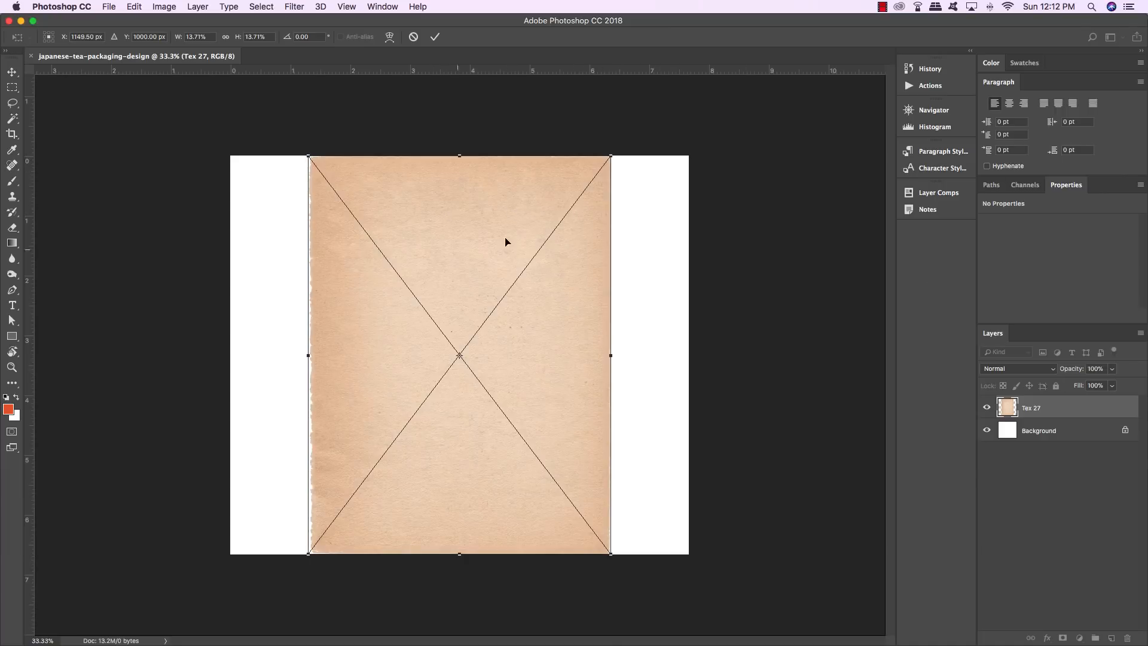
Step: Rotate the placed texture 90° counter clockwise and scale it from its centre to about 23.8% so it covers the canvas
{"action": "right_click", "coordinate": [460, 233]}
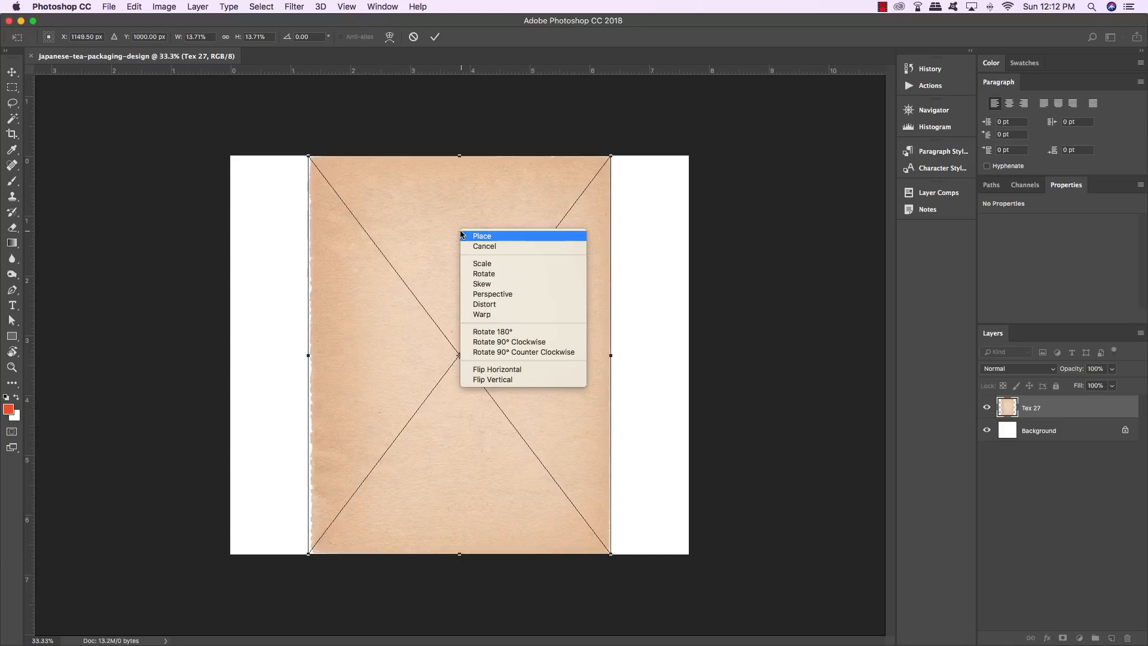
{"action": "left_click", "coordinate": [547, 353]}
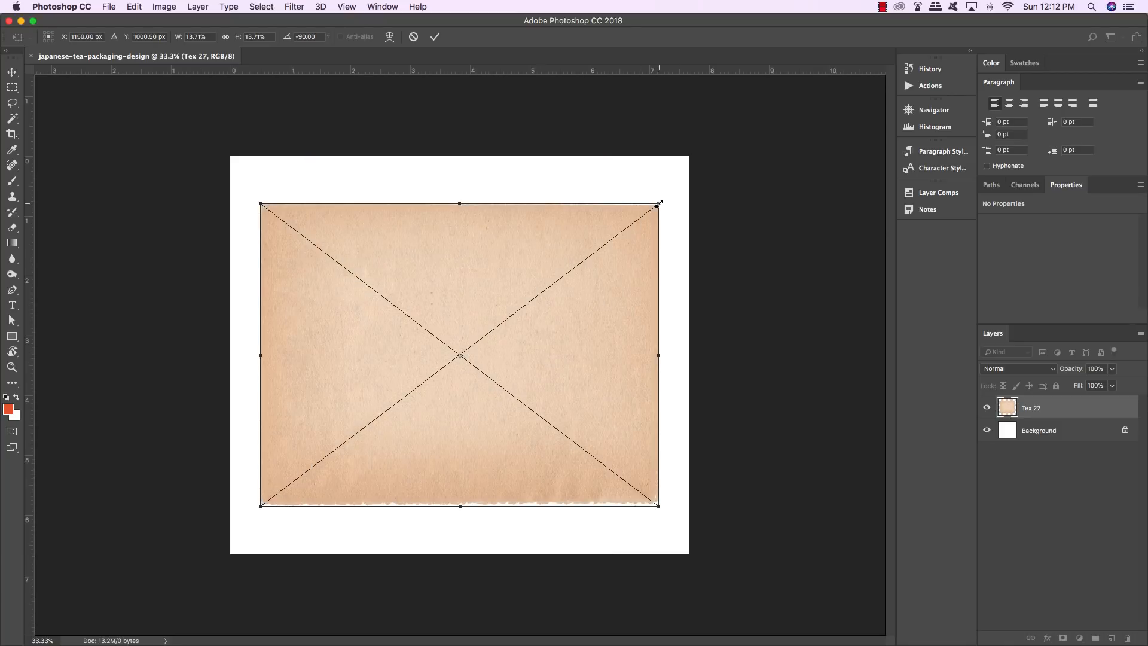
{"action": "left_click_drag", "start_coordinate": [669, 195], "coordinate": [826, 118]}
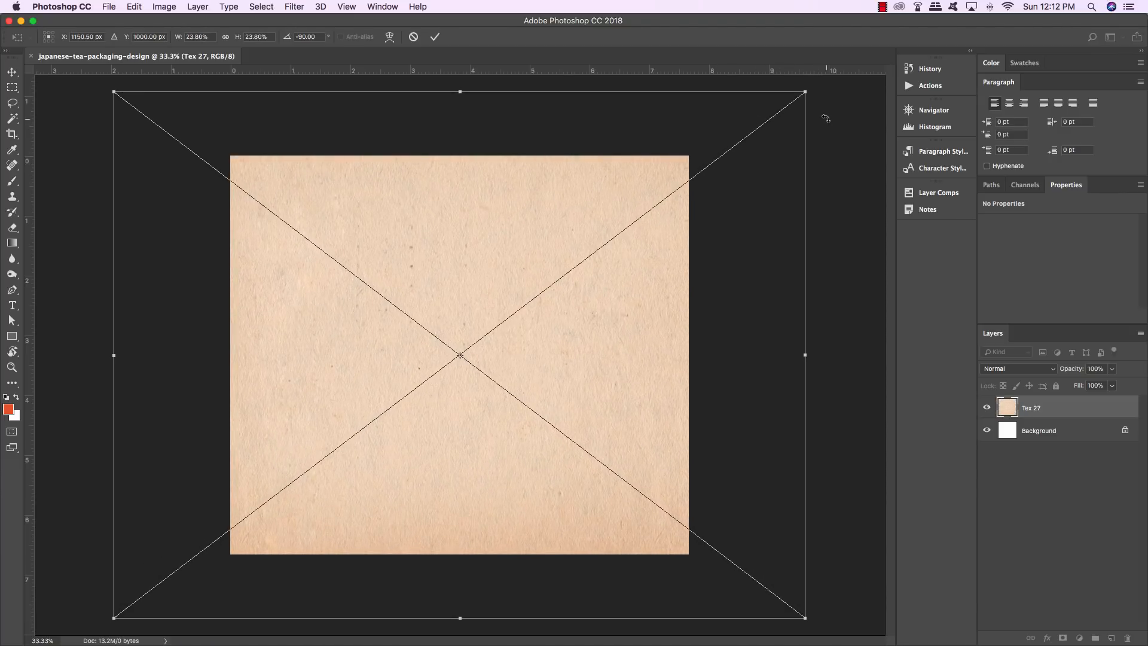
{"action": "key", "text": "Return"}
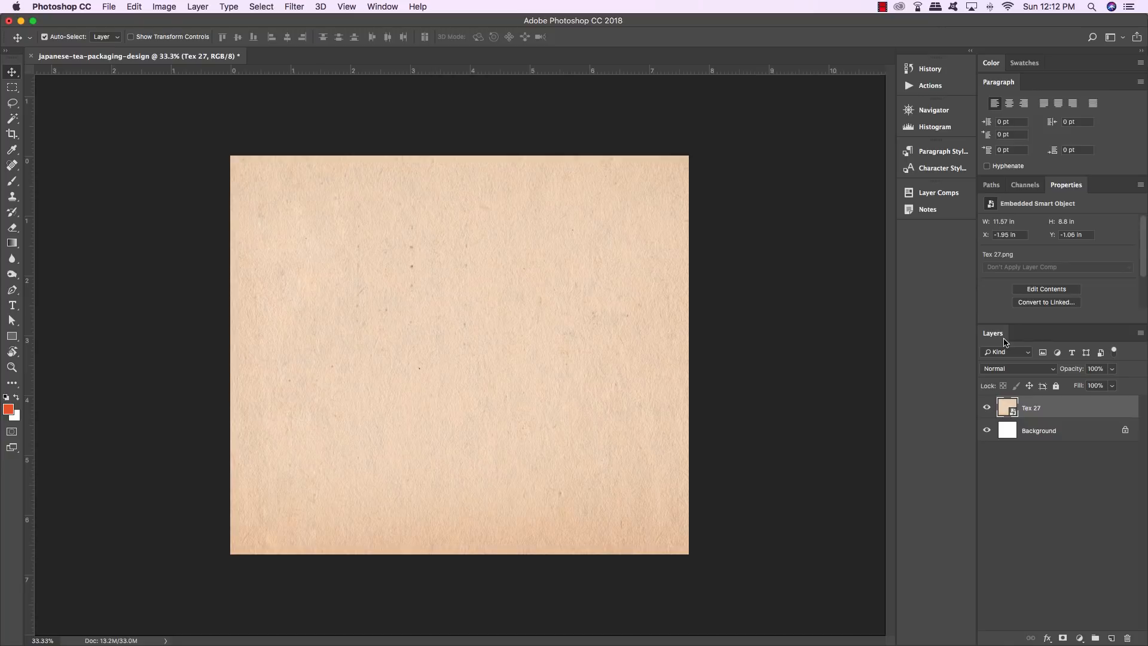
Step: Add a solid color fill layer of #868686 above the Tex 27 texture and set its blend mode to Color
{"action": "left_click_drag", "start_coordinate": [1004, 341], "coordinate": [716, 176]}
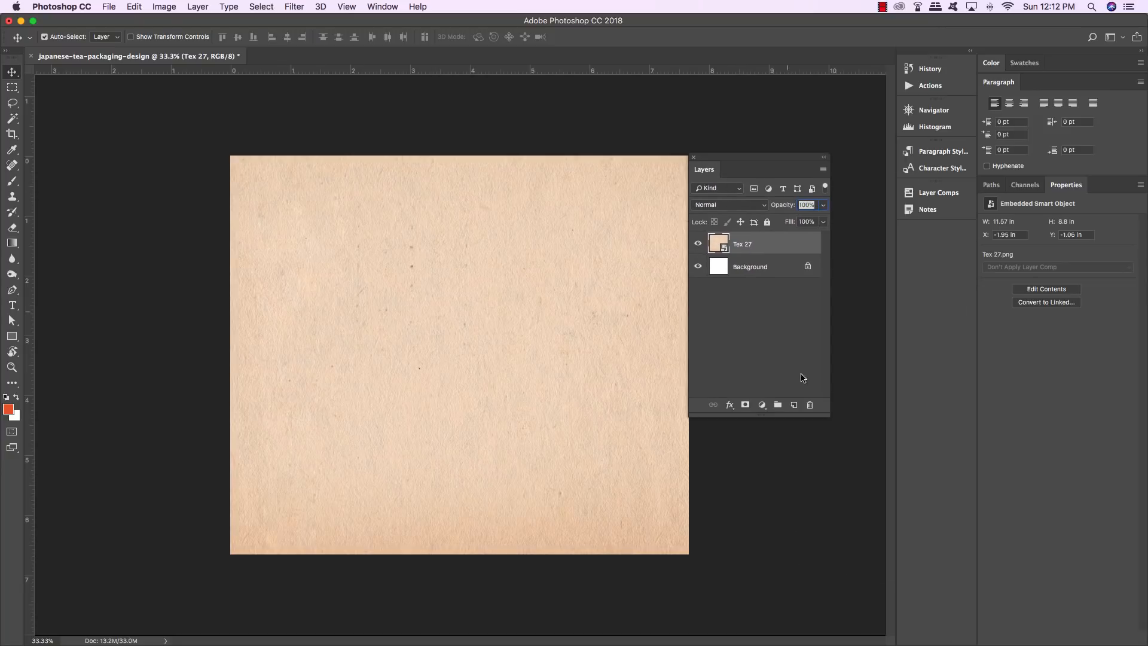
{"action": "left_click", "coordinate": [762, 405]}
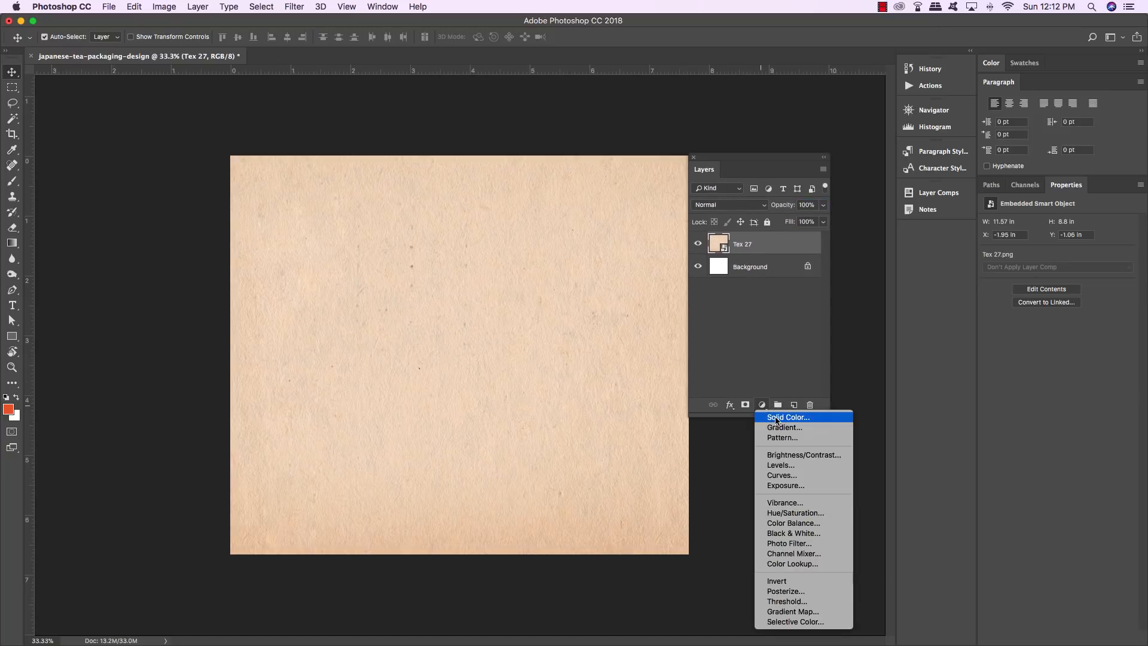
{"action": "left_click", "coordinate": [776, 417]}
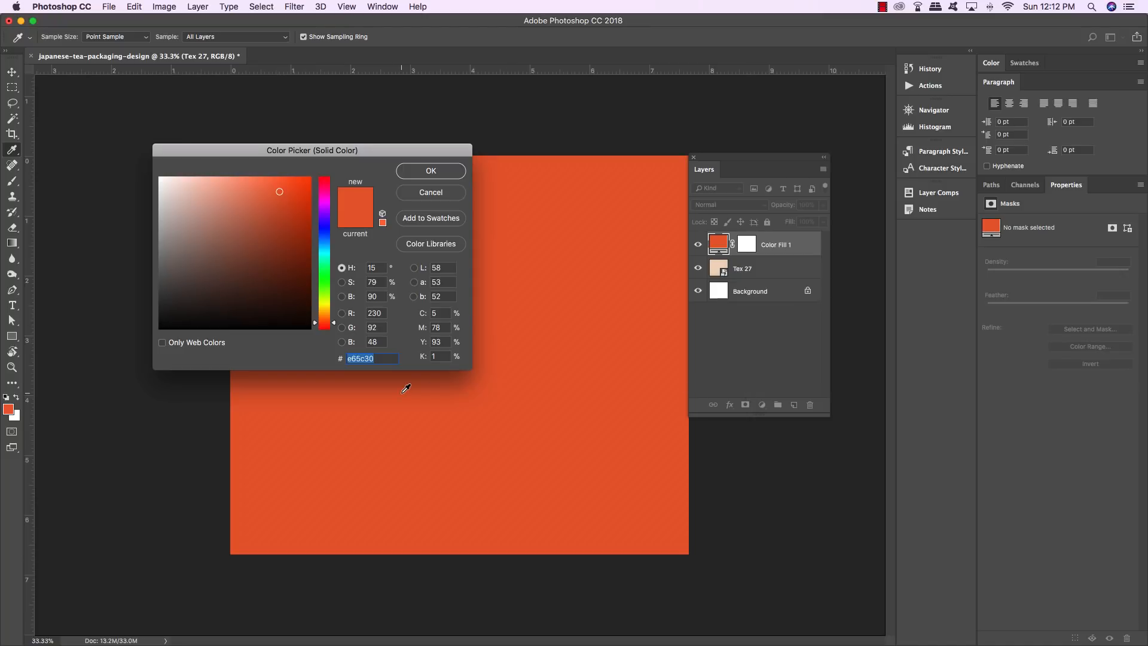
{"action": "type", "text": "868686"}
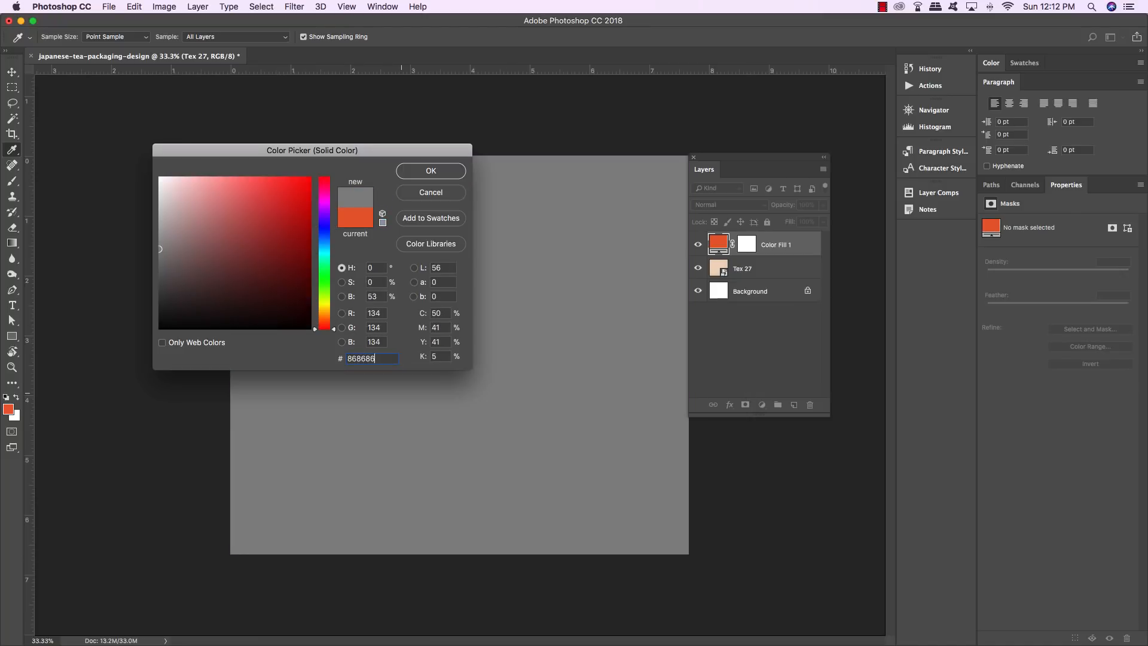
{"action": "key", "text": "Return"}
{"action": "left_click", "coordinate": [726, 203]}
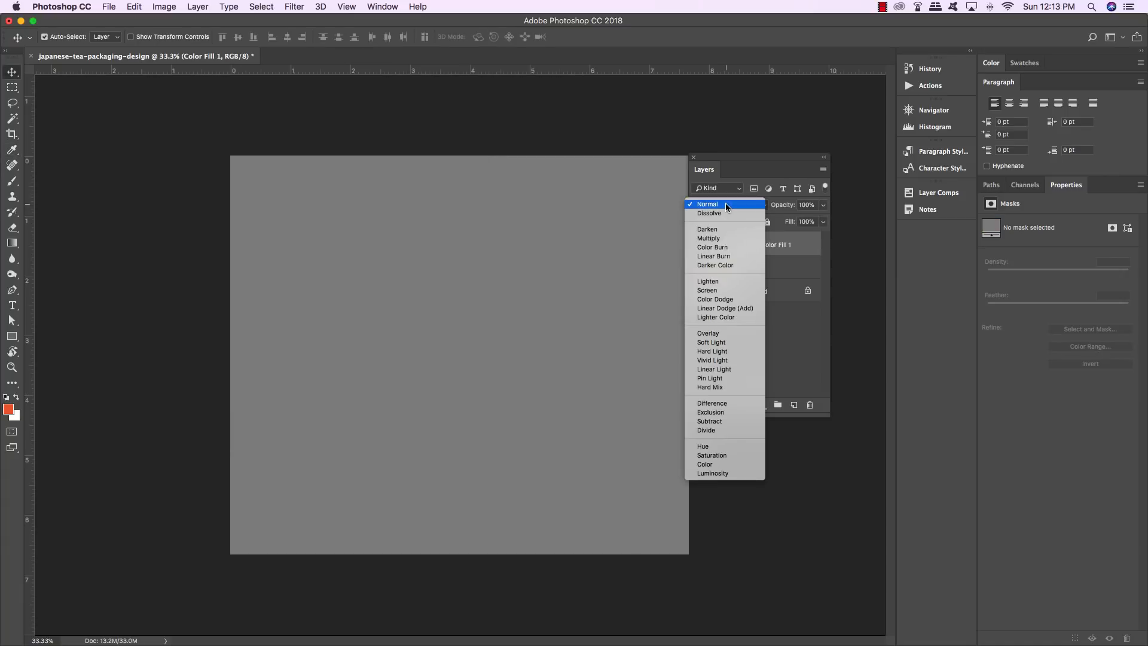
{"action": "left_click", "coordinate": [712, 464]}
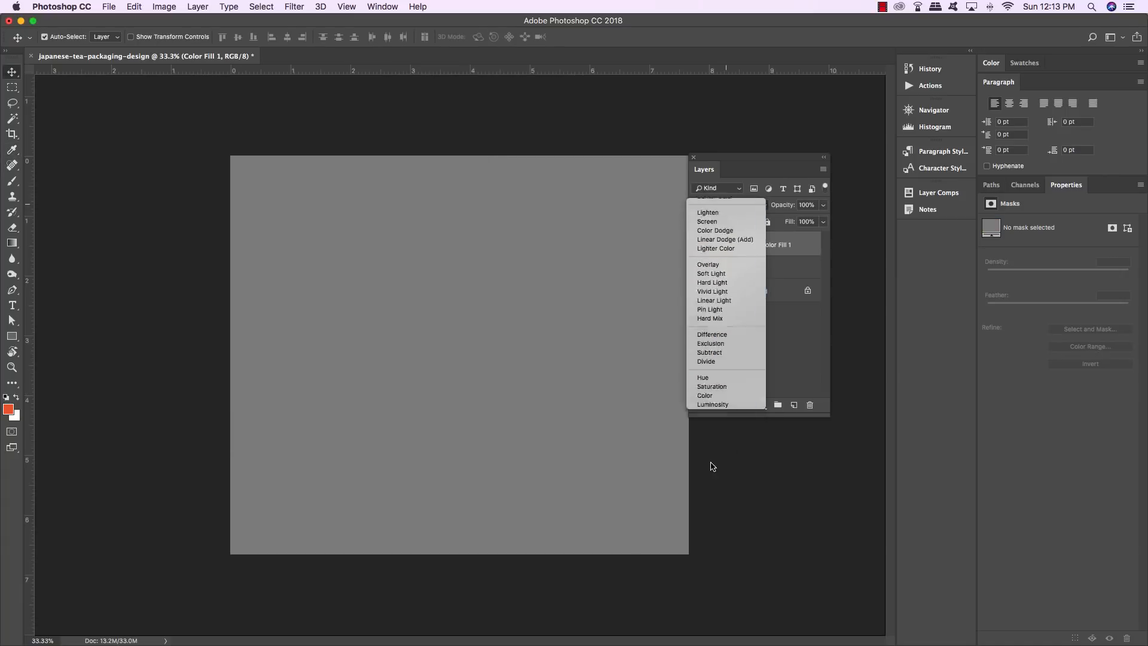
Step: Add a colorized Hue/Saturation adjustment with hue 36 and saturation 51, and compare the texture with and without both color layers
{"action": "left_click", "coordinate": [762, 405]}
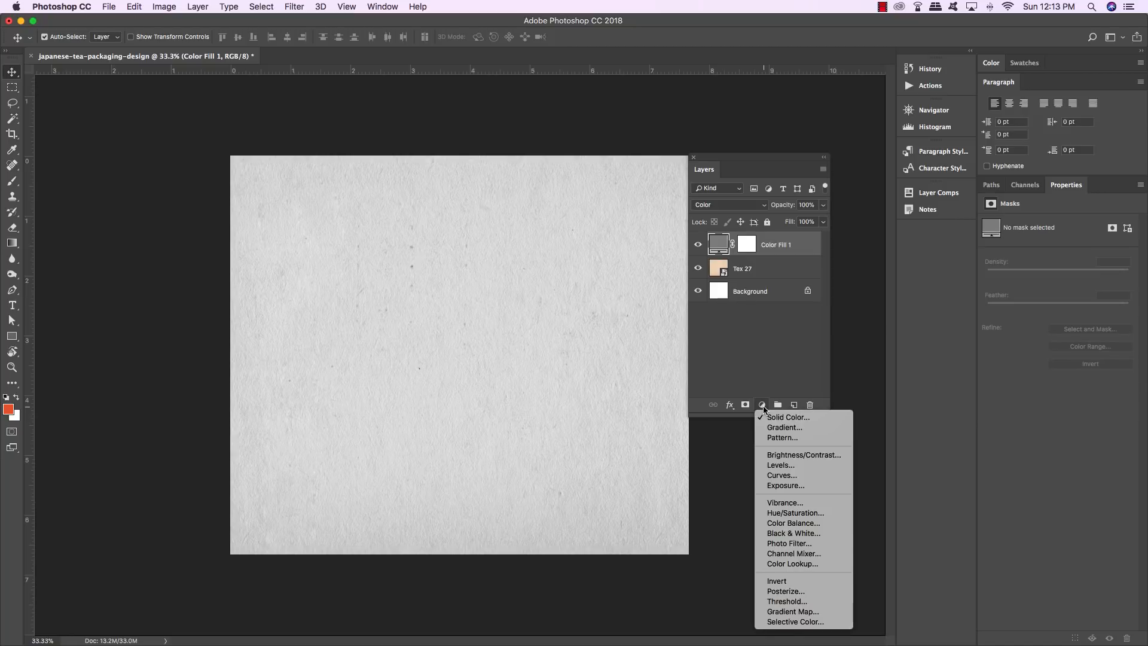
{"action": "left_click", "coordinate": [798, 512]}
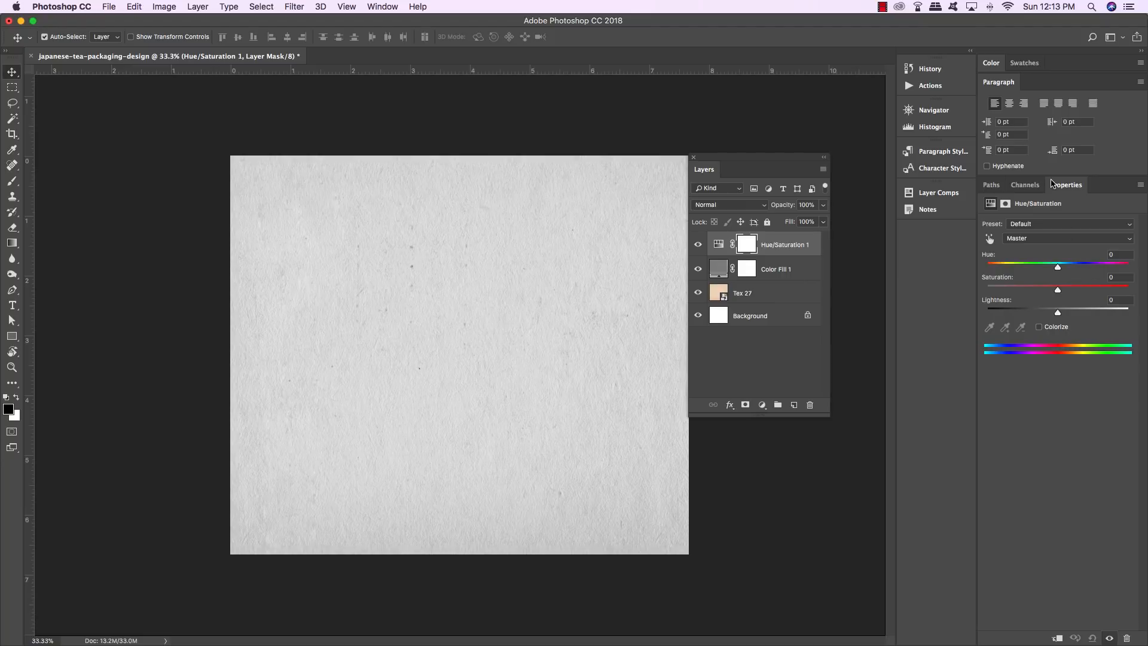
{"action": "left_click", "coordinate": [1038, 328]}
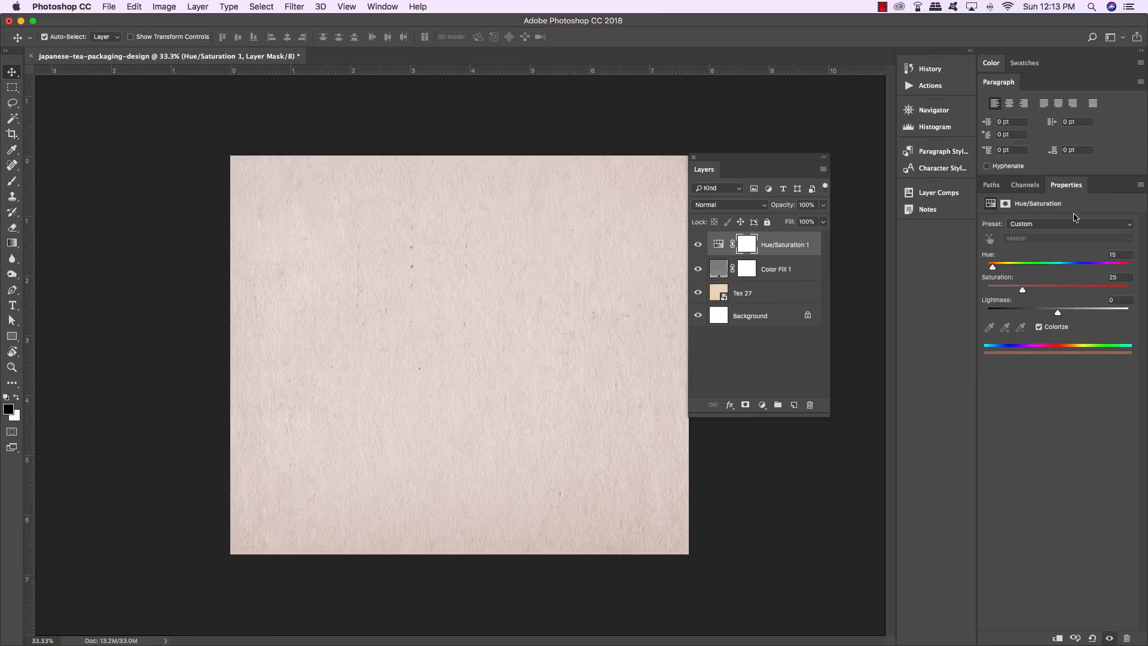
{"action": "left_click_drag", "start_coordinate": [994, 268], "coordinate": [1060, 291]}
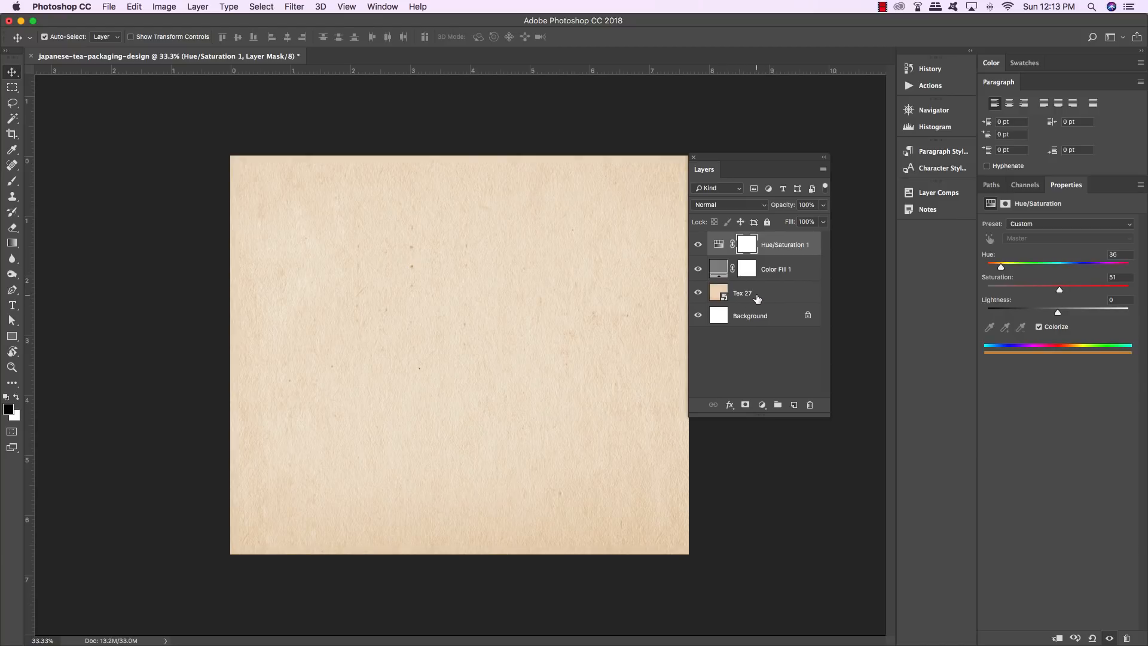
{"action": "left_click_drag", "start_coordinate": [698, 269], "coordinate": [698, 246]}
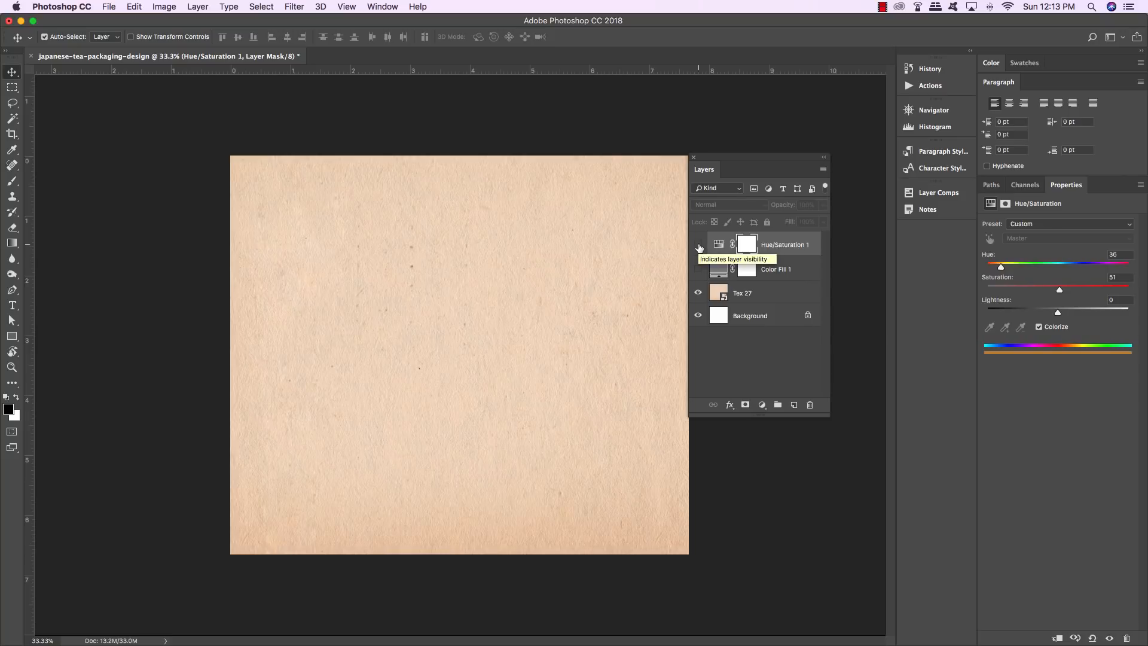
{"action": "left_click_drag", "start_coordinate": [699, 247], "coordinate": [698, 269]}
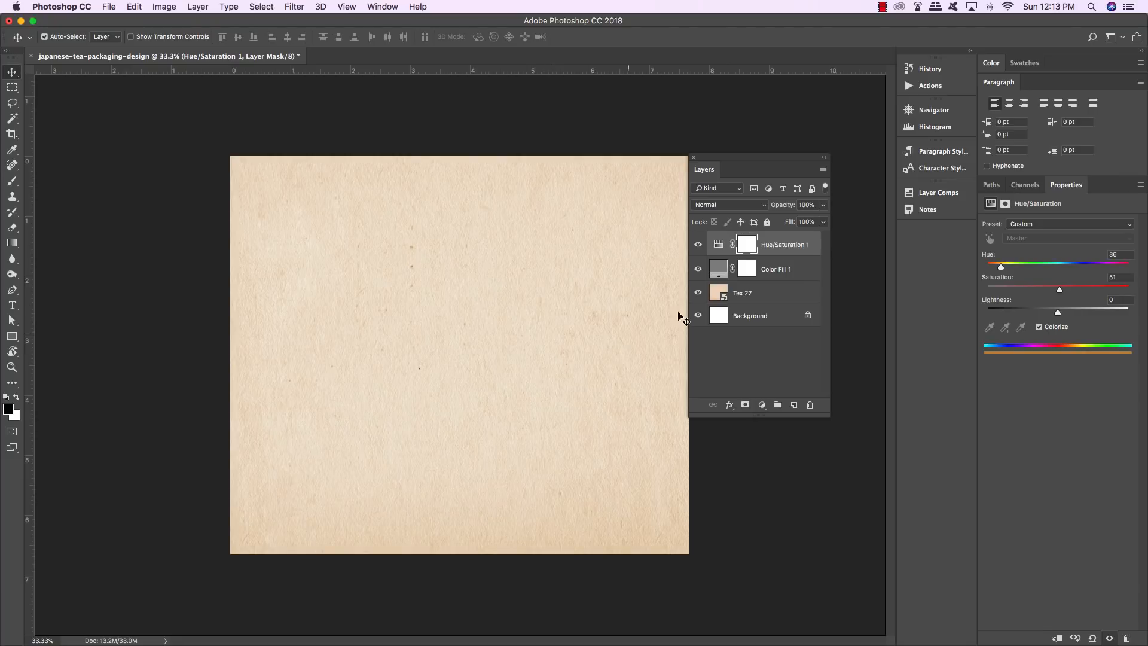
Step: Delete the white Background layer
{"action": "left_click", "coordinate": [773, 317]}
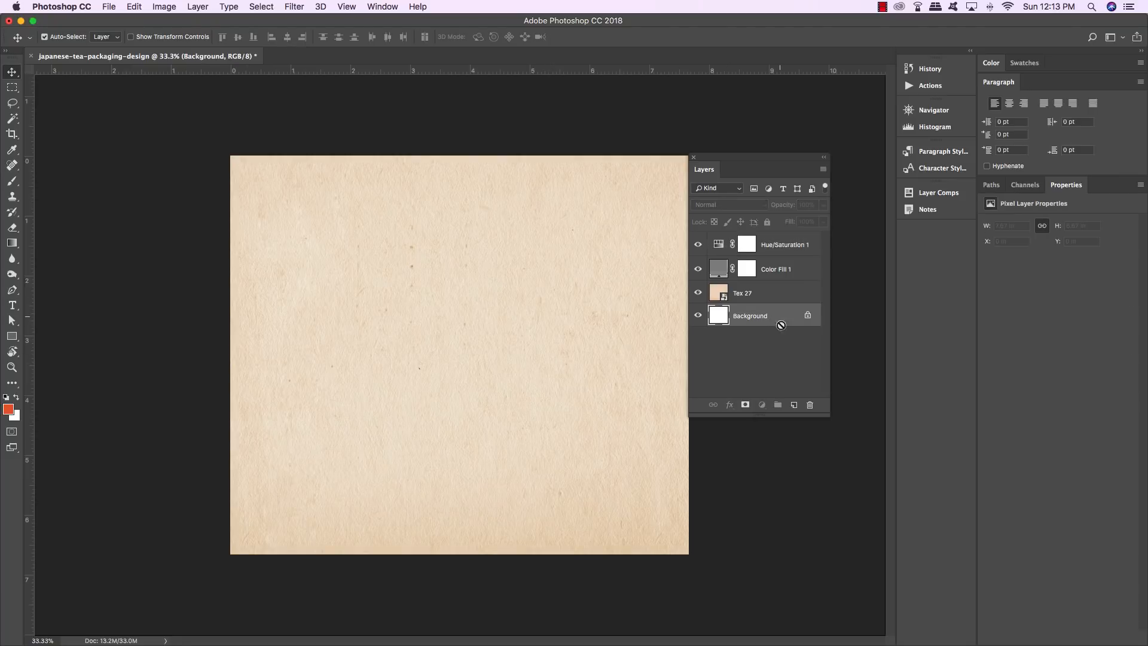
{"action": "left_click_drag", "start_coordinate": [776, 321], "coordinate": [810, 405]}
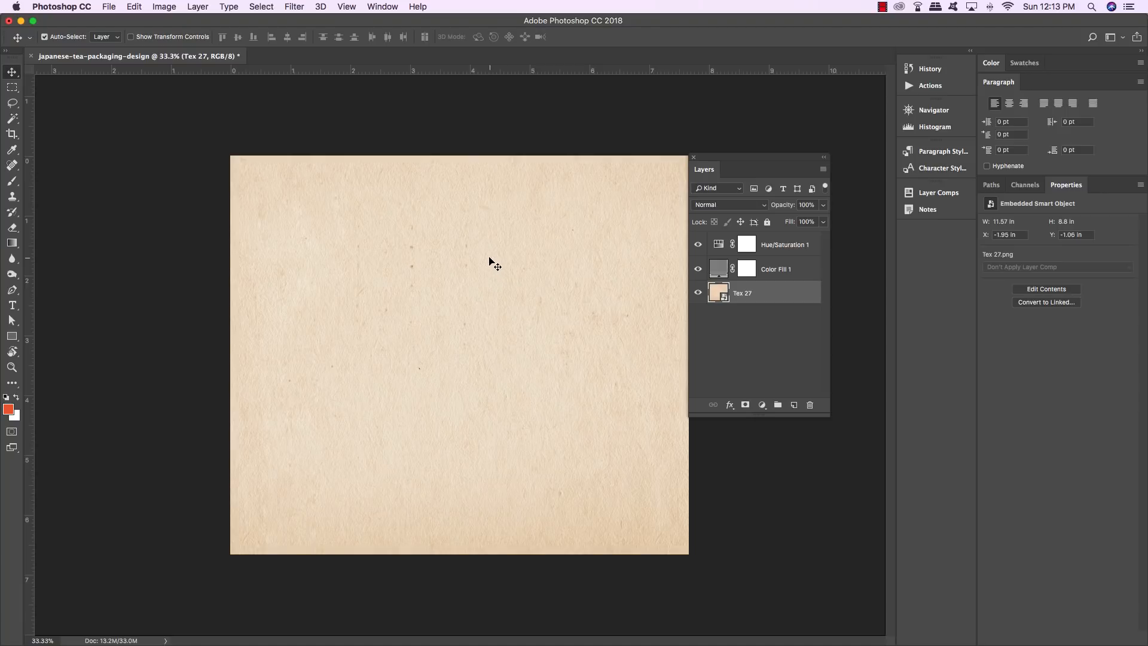
Step: Open Wooden_Pad.psd from the Coffee Branding Packages Mockup Zone folder and copy its wooden pad group into the japanese-tea-packaging-design document
{"action": "left_click", "coordinate": [117, 6]}
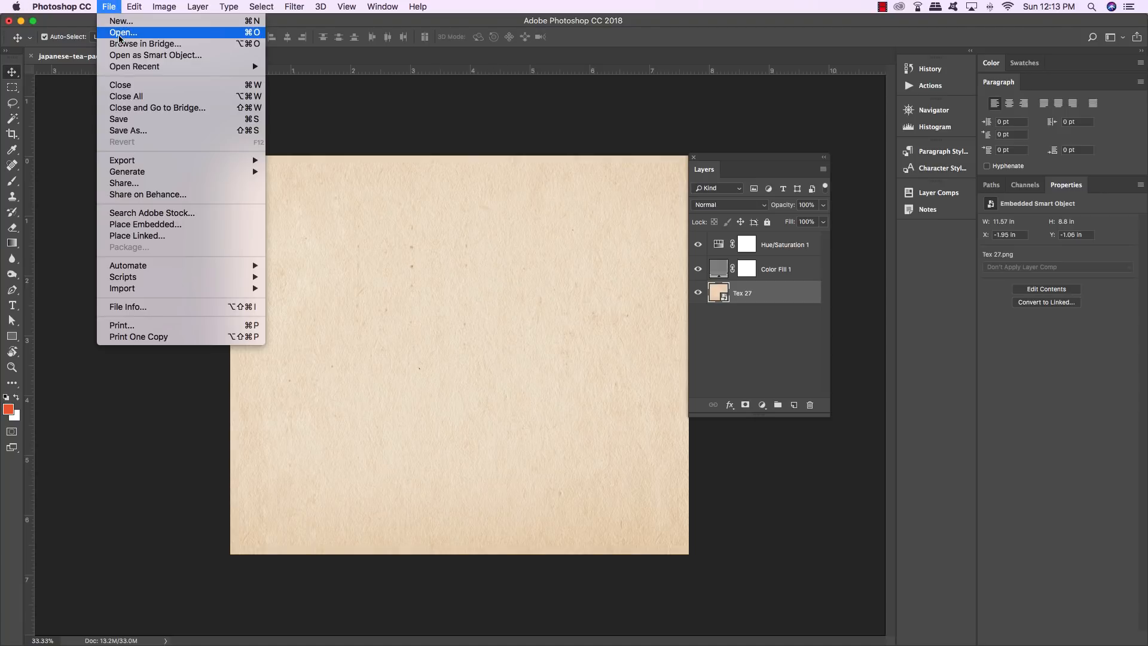
{"action": "left_click", "coordinate": [120, 33]}
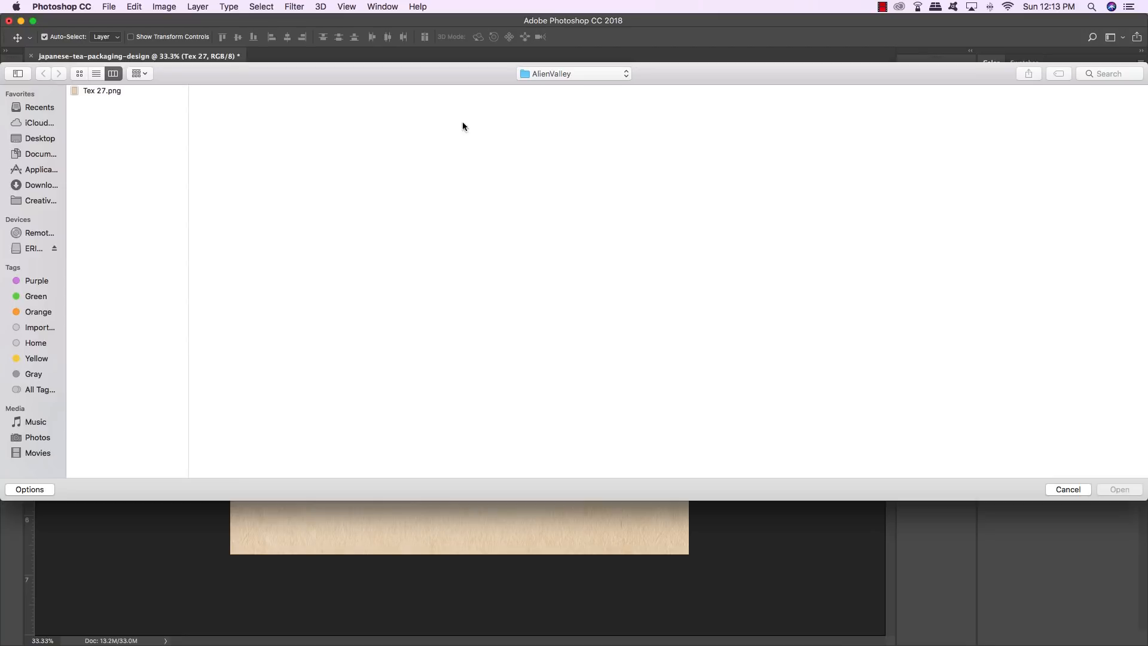
{"action": "left_click", "coordinate": [552, 77]}
{"action": "left_click", "coordinate": [550, 84]}
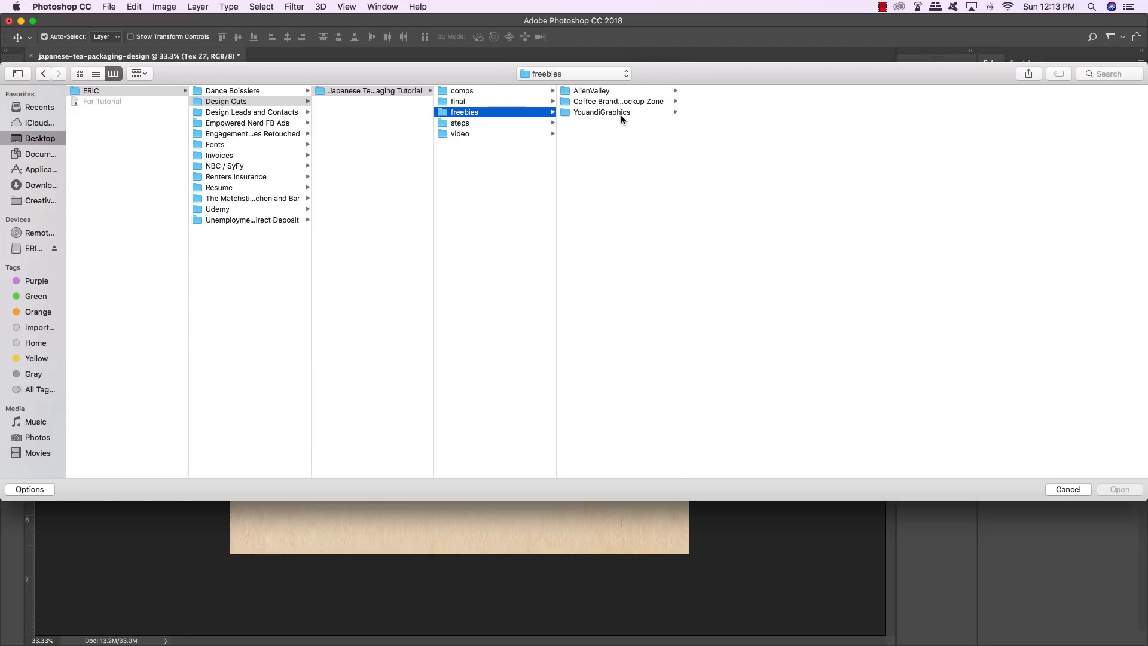
{"action": "left_click", "coordinate": [608, 103]}
{"action": "left_click_drag", "start_coordinate": [701, 75], "coordinate": [497, 71]}
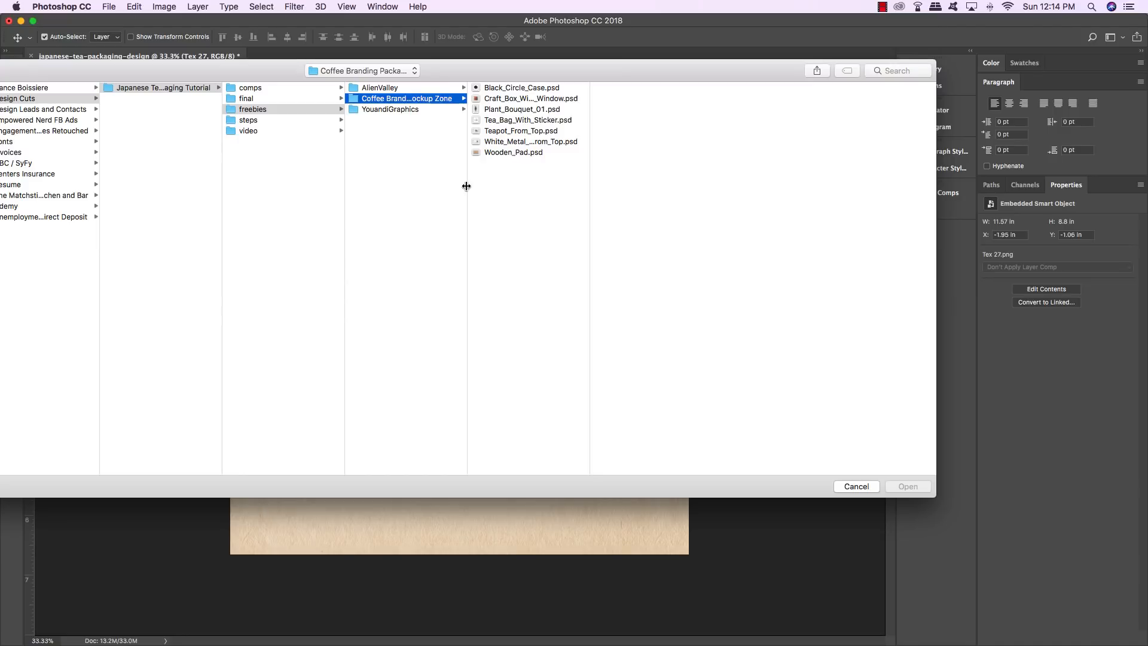
{"action": "left_click_drag", "start_coordinate": [467, 186], "coordinate": [534, 185]}
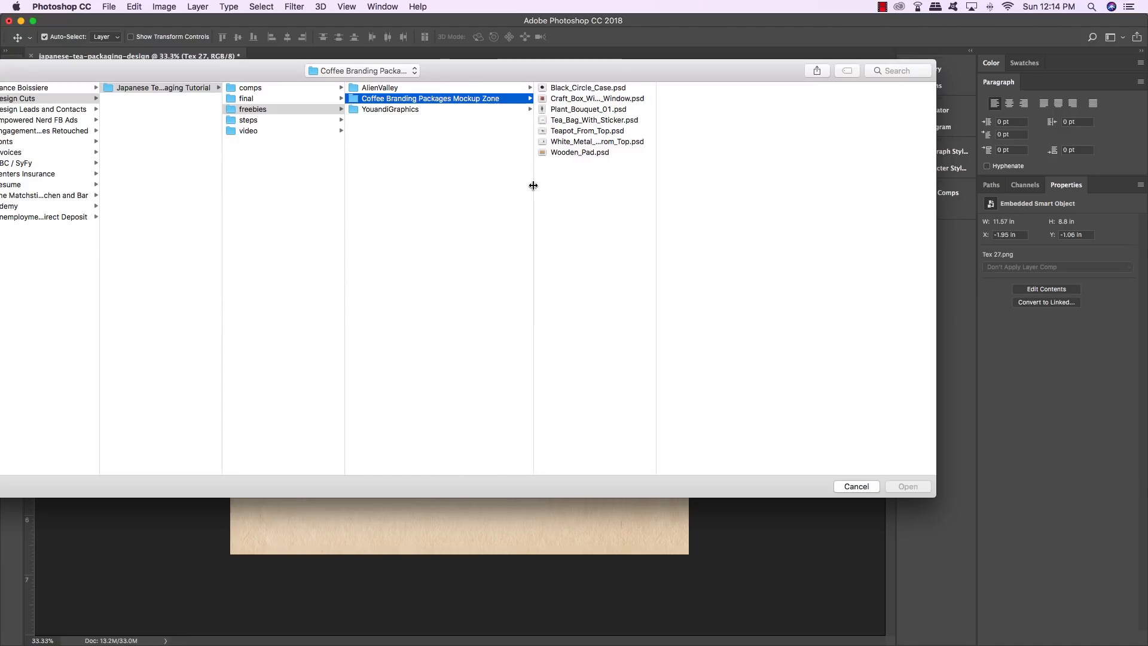
{"action": "left_click", "coordinate": [571, 153]}
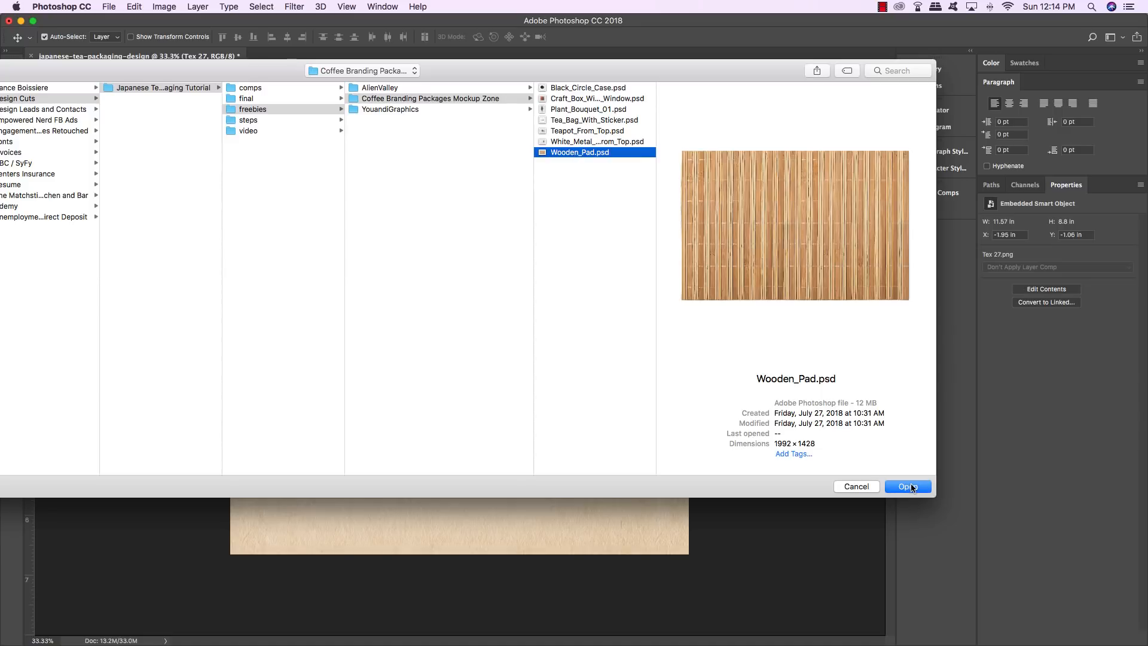
{"action": "key", "text": "Return"}
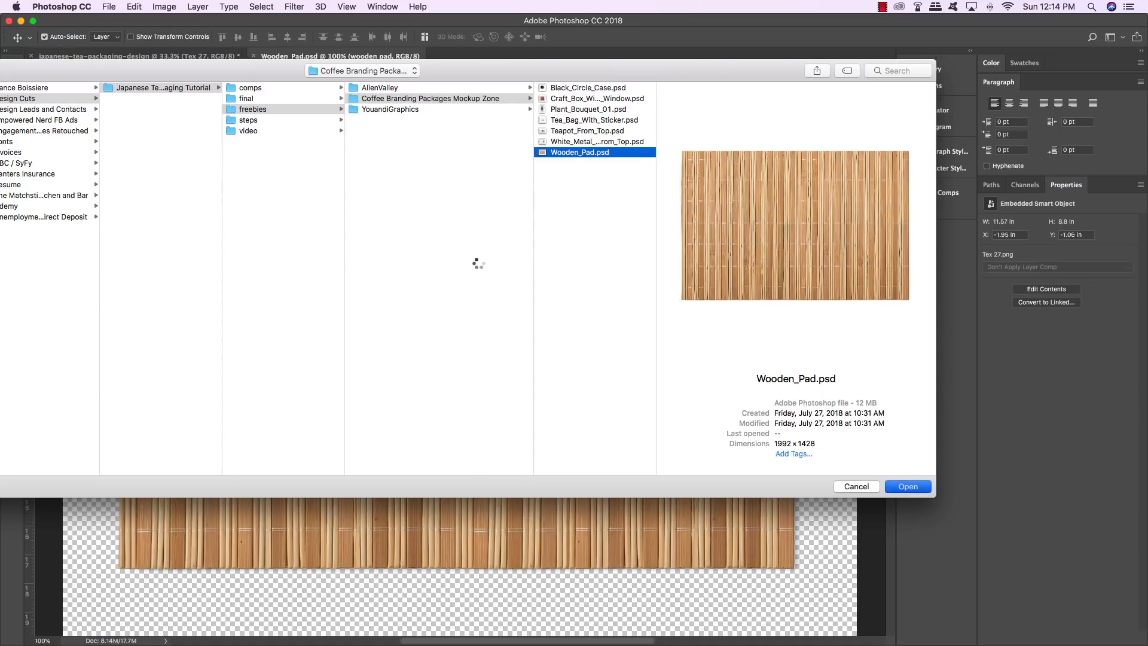
{"action": "left_click_drag", "start_coordinate": [348, 58], "coordinate": [590, 324]}
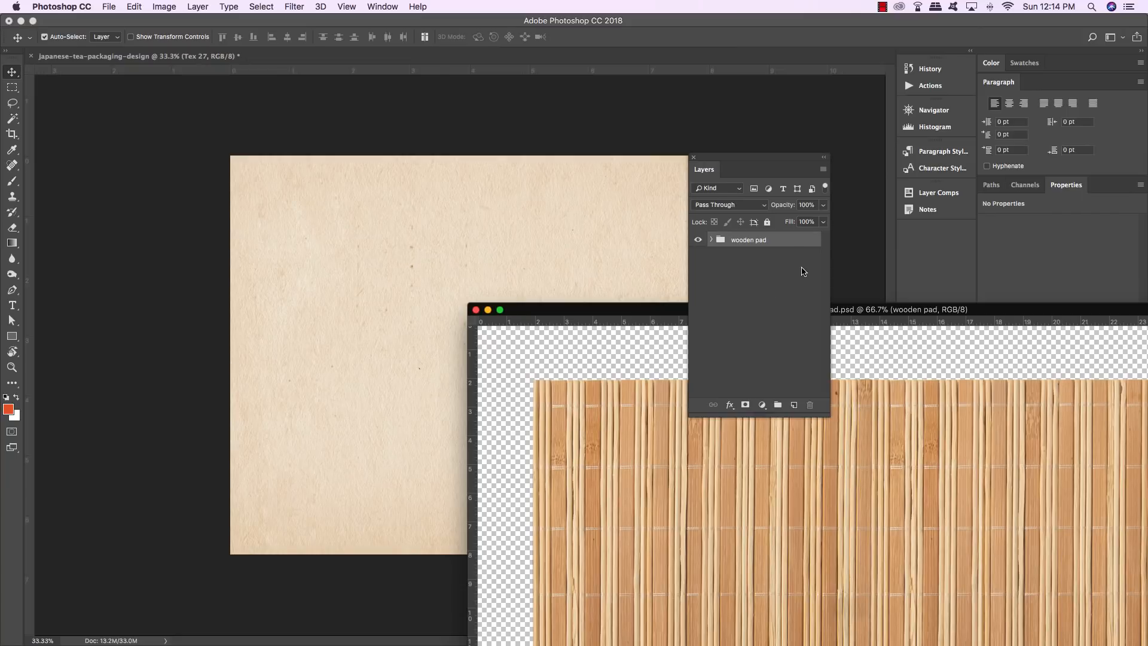
{"action": "left_click_drag", "start_coordinate": [794, 242], "coordinate": [461, 259]}
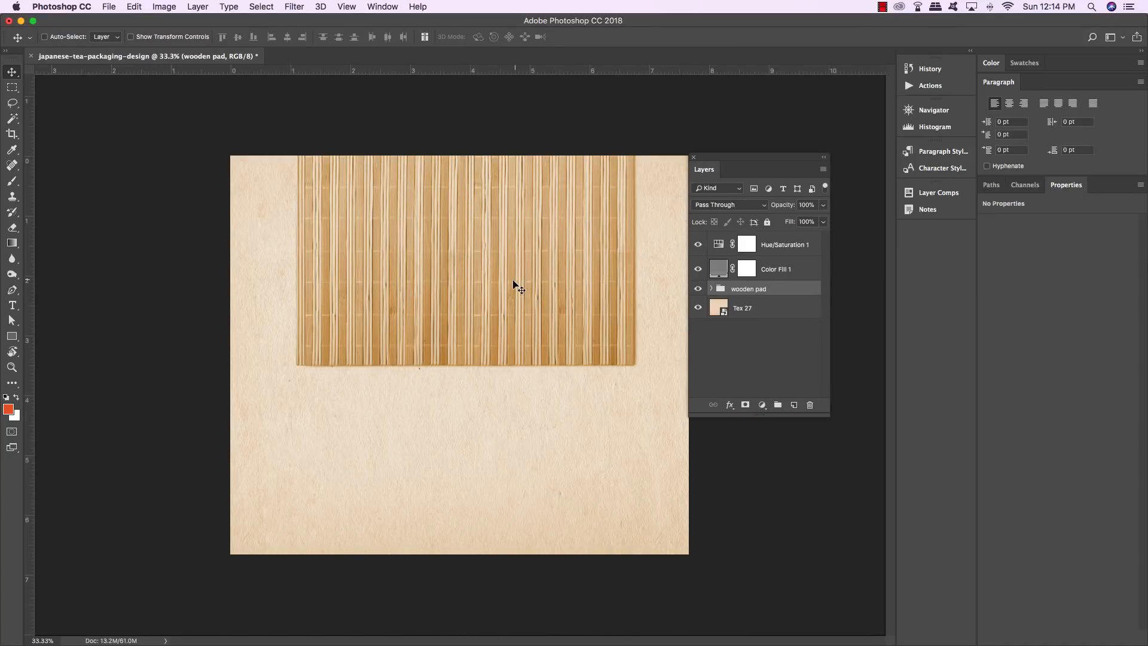
Step: Scale the wooden pad to about 118%, rotate it about 11.9° clockwise, and position it across the middle of the canvas
{"action": "key", "text": "ctrl+t"}
{"action": "left_click_drag", "start_coordinate": [591, 275], "coordinate": [600, 339]}
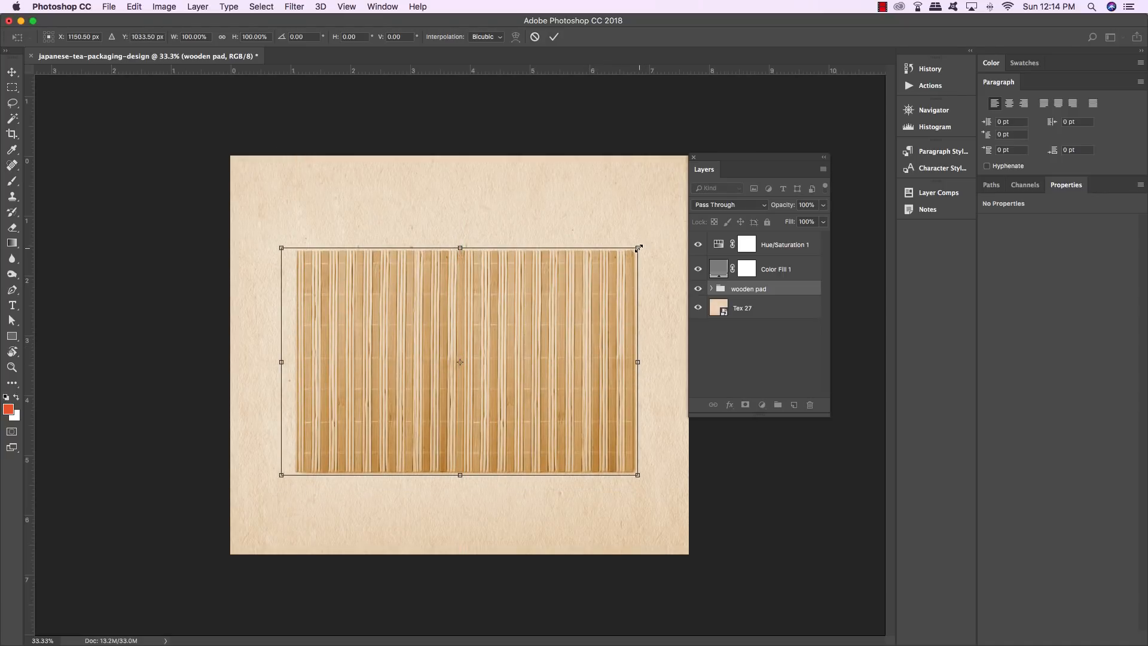
{"action": "left_click_drag", "start_coordinate": [638, 248], "coordinate": [661, 259]}
{"action": "left_click_drag", "start_coordinate": [717, 170], "coordinate": [740, 175]}
{"action": "left_click_drag", "start_coordinate": [706, 270], "coordinate": [683, 266]}
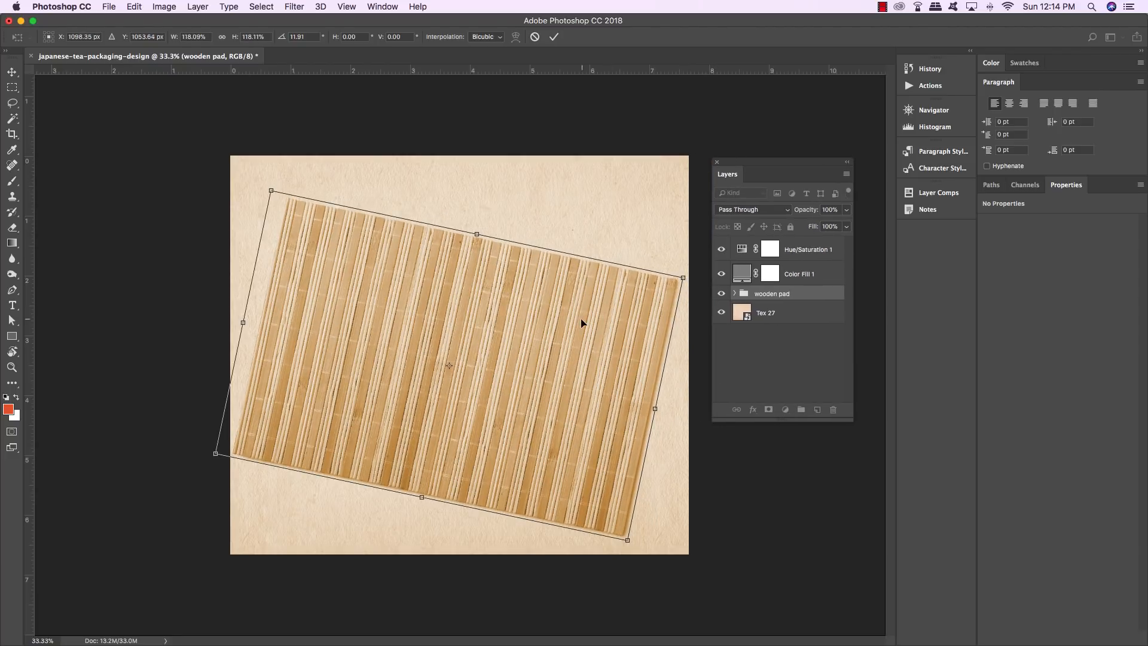
{"action": "left_click_drag", "start_coordinate": [584, 323], "coordinate": [583, 310]}
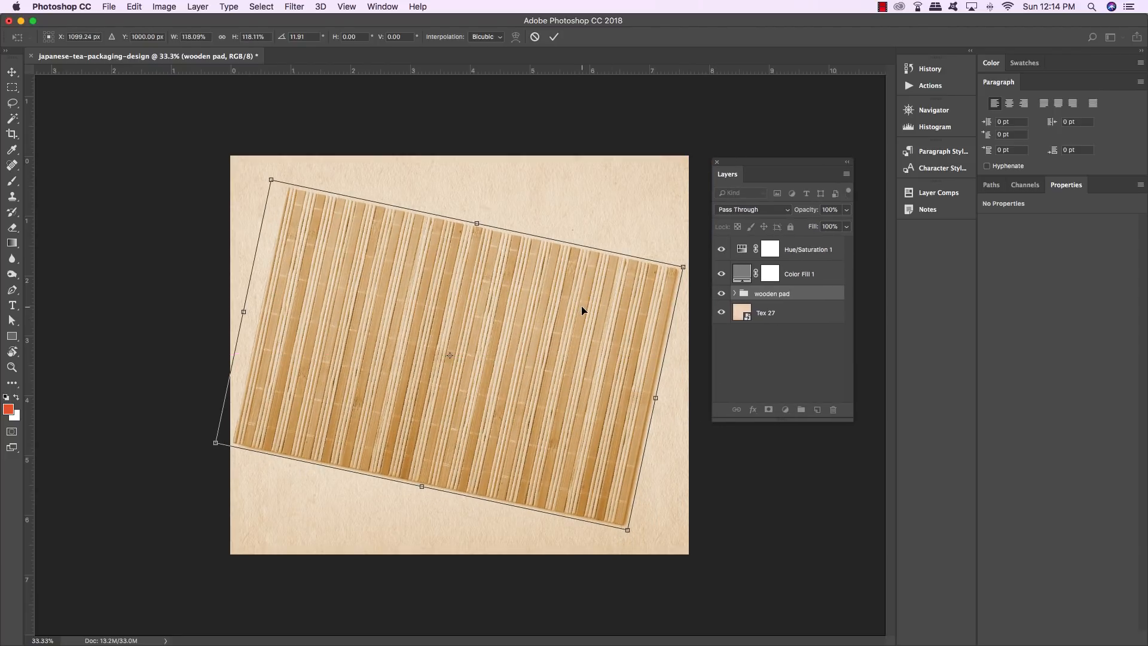
{"action": "key", "text": "Return"}
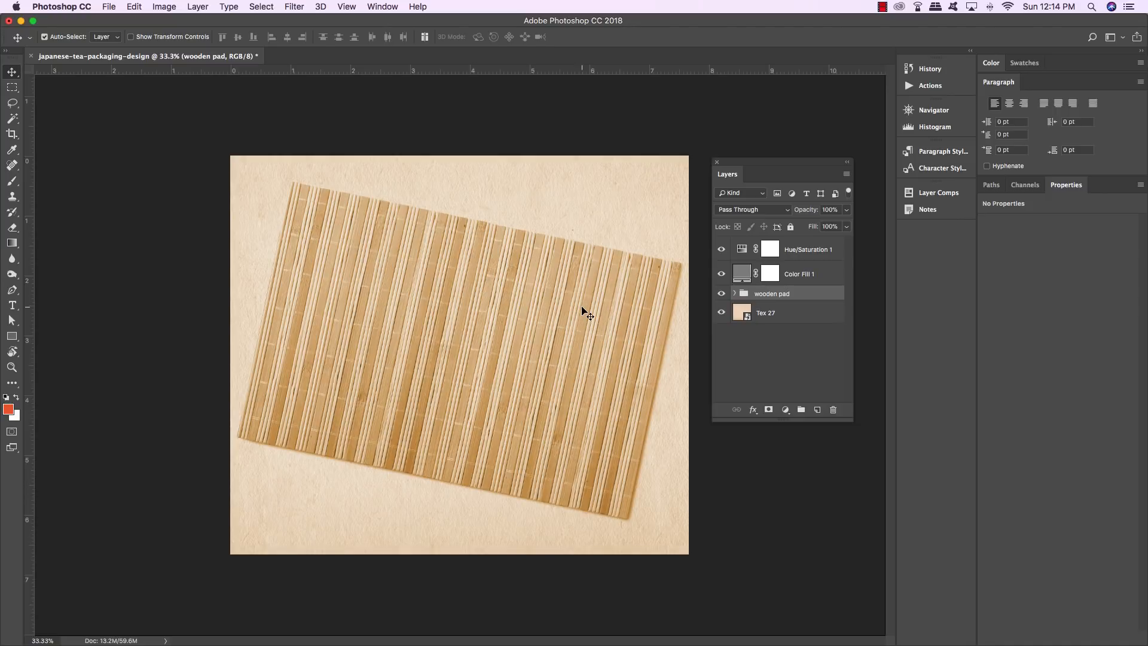
Step: Move the wooden pad group to the top of the layer stack, above the Hue/Saturation and Color Fill layers
{"action": "key", "text": "super+shift+bracketright"}
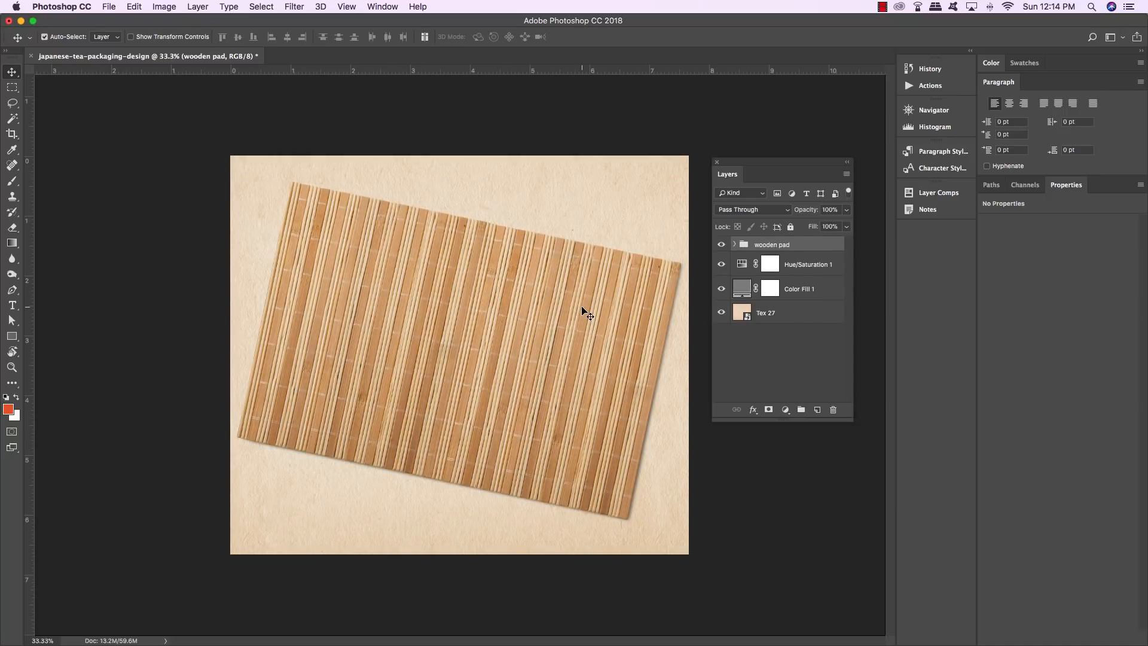
{"action": "key", "text": "super"}
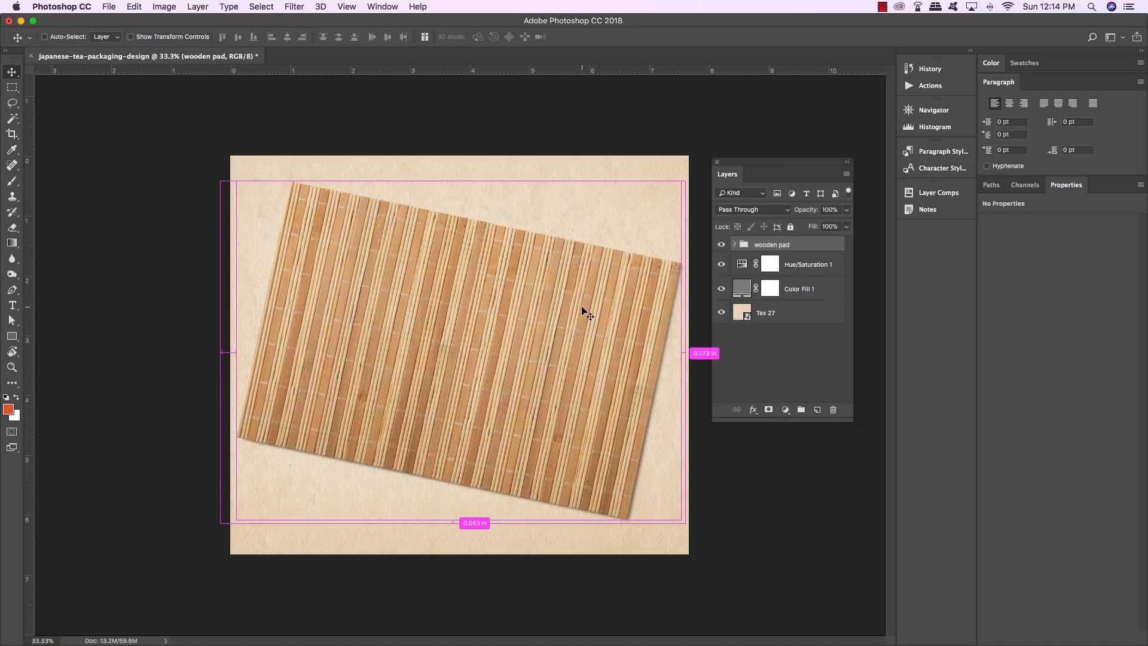
{"action": "key", "text": "super+bracketleft"}
{"action": "key", "text": "super+bracketleft"}
{"action": "key", "text": "super+bracketright"}
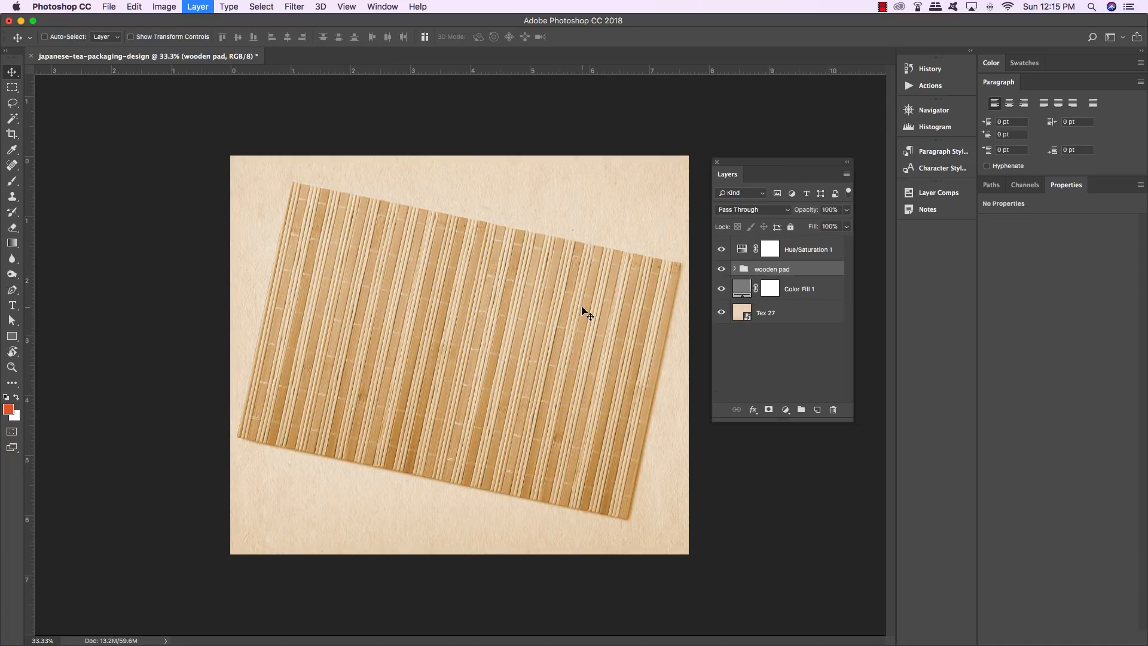
{"action": "key", "text": "super+bracketright"}
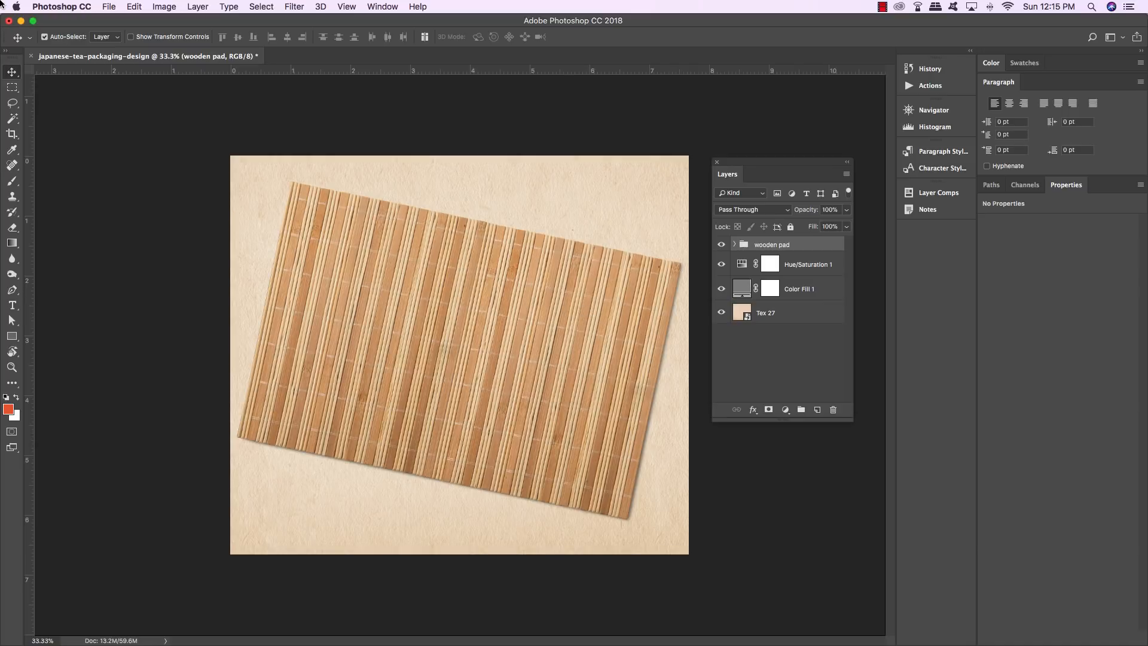
Step: Open Black_Circle_Case.psd and copy its black circle case group onto the lower right corner of the wooden pad
{"action": "left_click", "coordinate": [107, 7]}
{"action": "left_click", "coordinate": [123, 34]}
{"action": "left_click", "coordinate": [119, 90]}
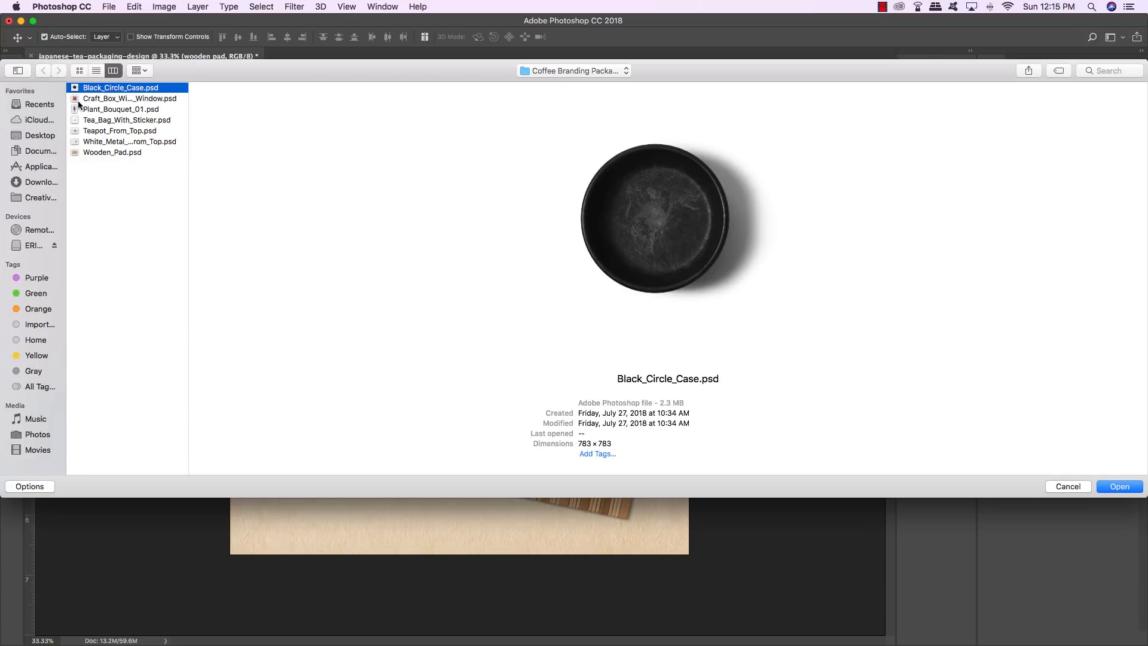
{"action": "key", "text": "Return"}
{"action": "left_click_drag", "start_coordinate": [348, 60], "coordinate": [585, 395]}
{"action": "left_click_drag", "start_coordinate": [785, 245], "coordinate": [621, 440]}
Step: Scale the black circle case from its centre to about 104.6%
{"action": "key", "text": "super+t"}
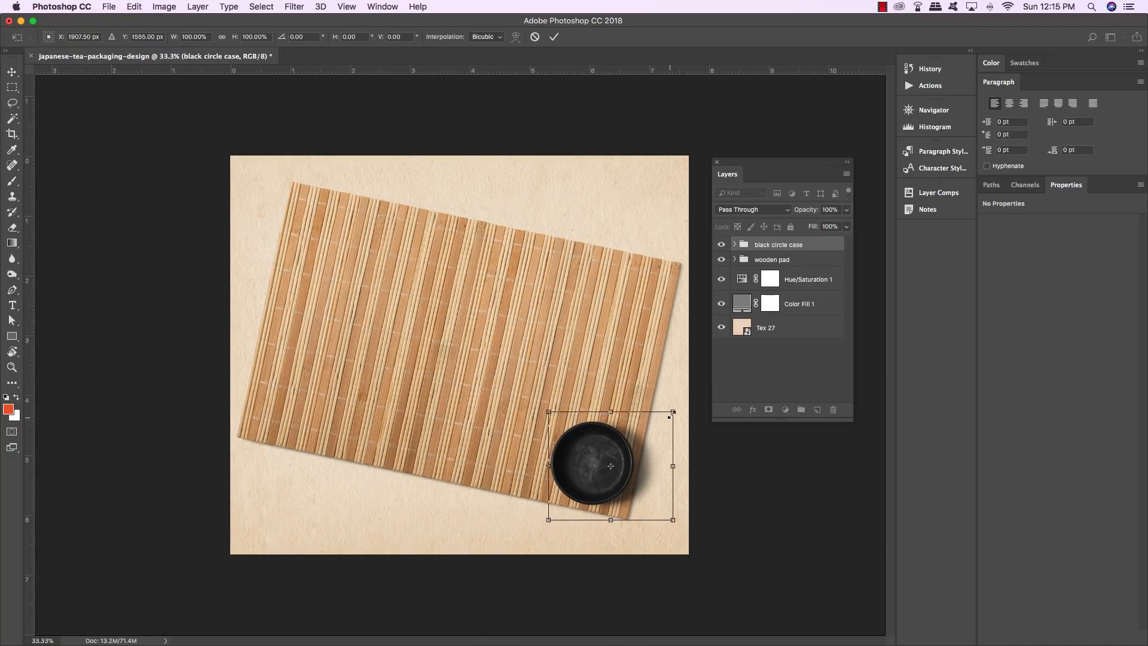
{"action": "left_click_drag", "start_coordinate": [677, 407], "coordinate": [678, 406]}
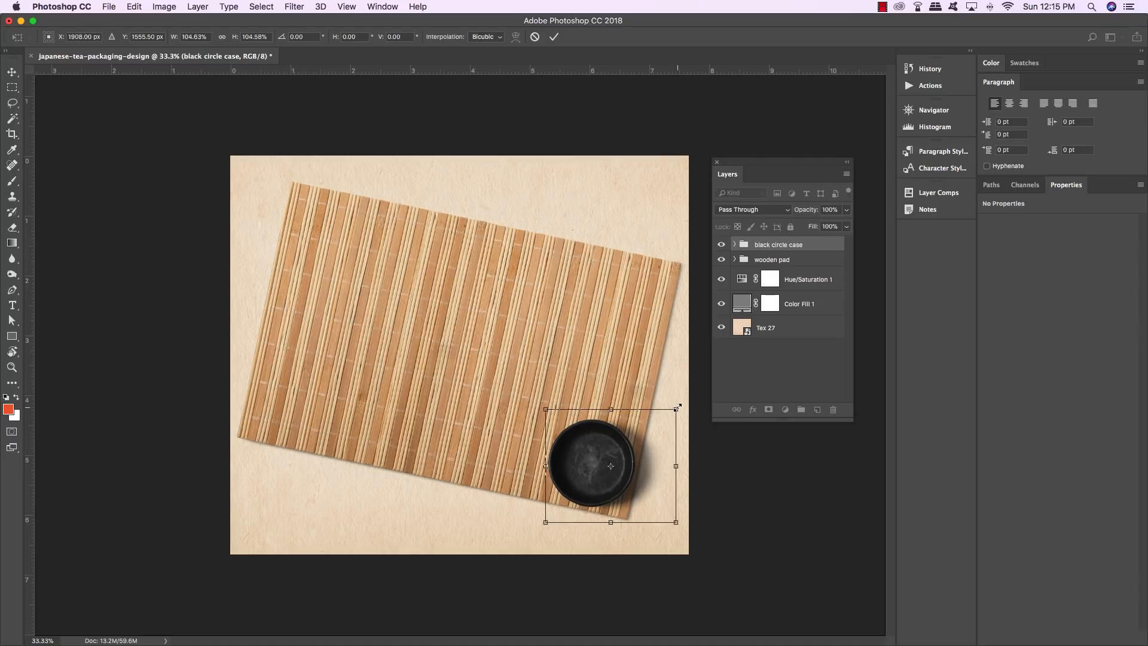
{"action": "key", "text": "Return"}
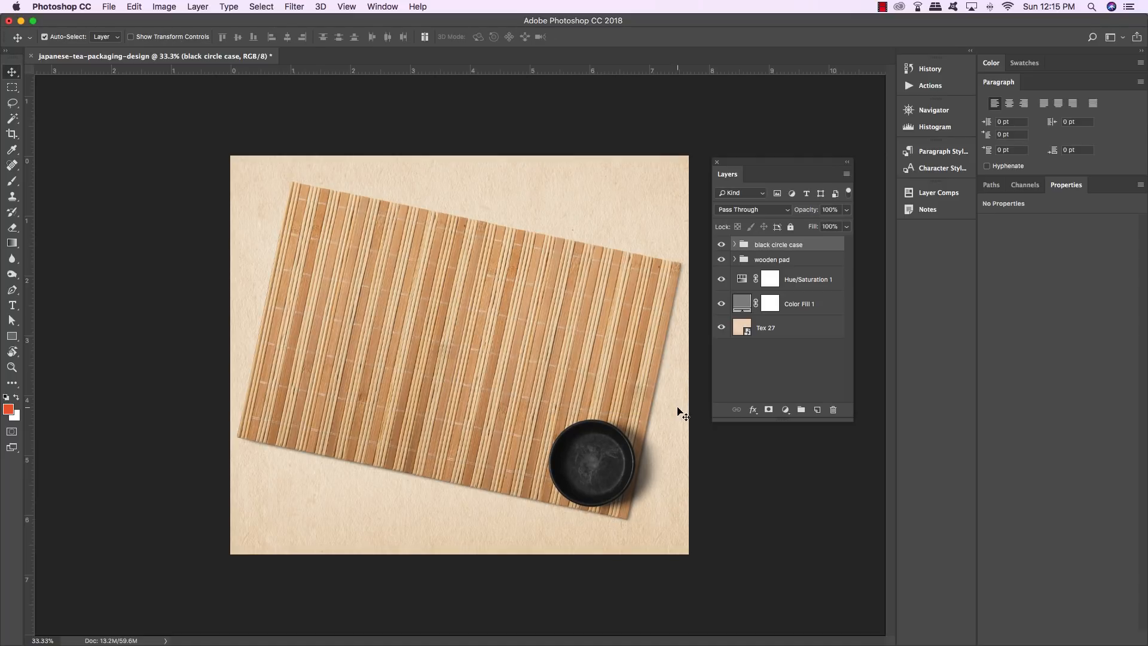
Step: Open Teapot_From_Top.psd and copy its teapot from top group into the scene at the canvas's upper right edge
{"action": "left_click", "coordinate": [108, 7]}
{"action": "left_click", "coordinate": [117, 35]}
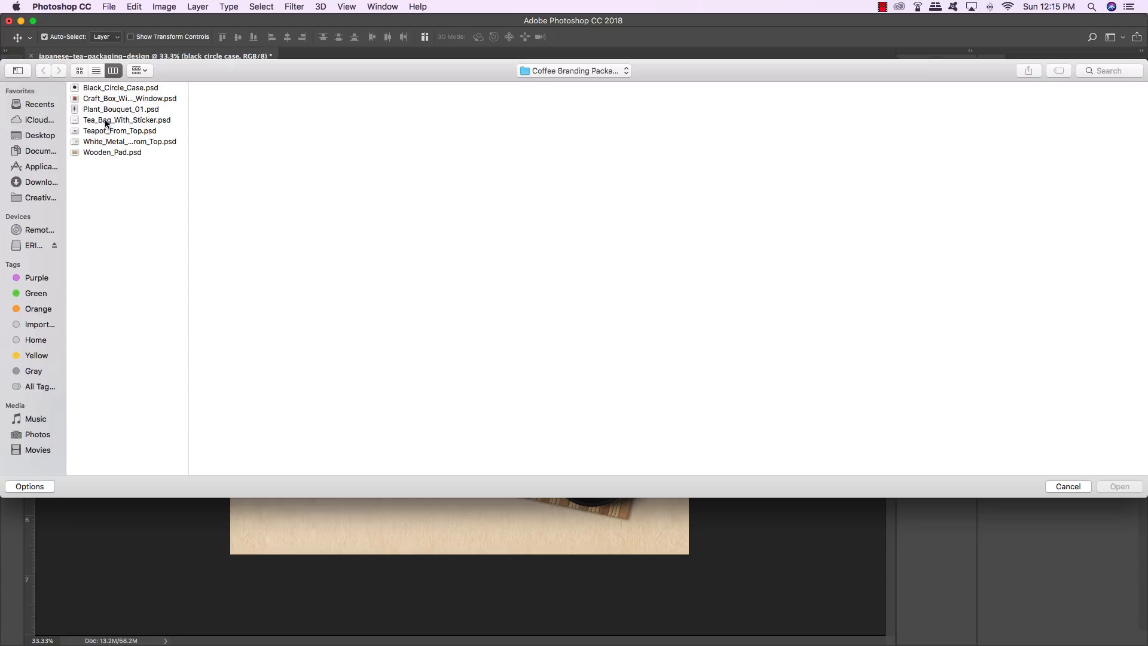
{"action": "left_click", "coordinate": [119, 131]}
{"action": "double_click", "coordinate": [132, 135]}
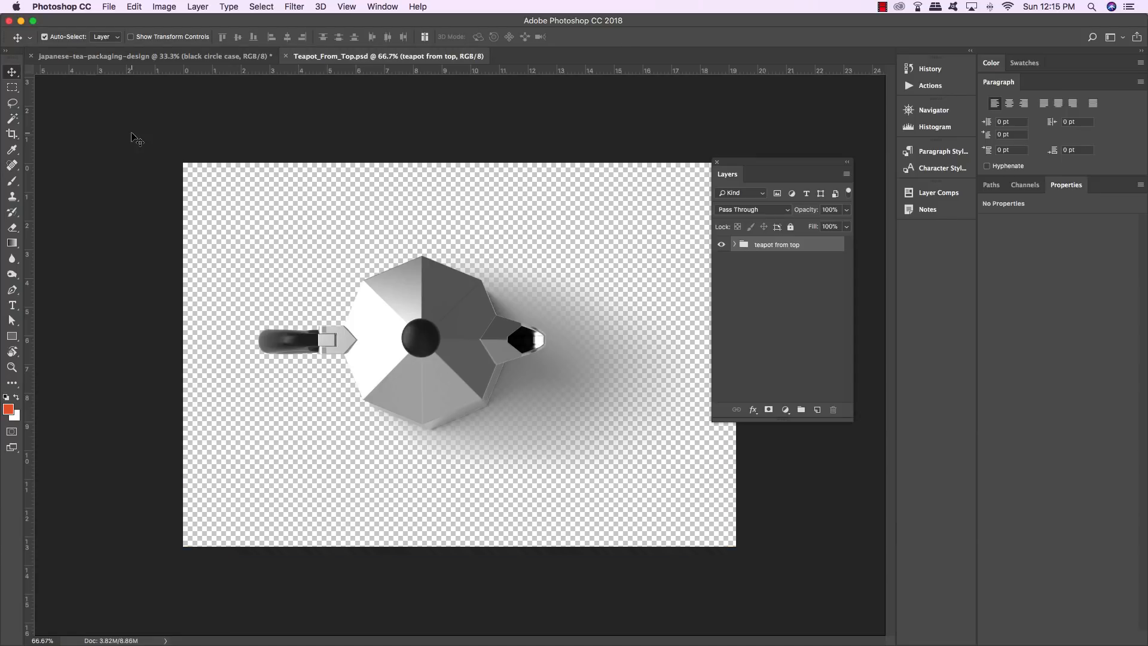
{"action": "left_click_drag", "start_coordinate": [344, 57], "coordinate": [496, 326]}
{"action": "left_click_drag", "start_coordinate": [794, 252], "coordinate": [589, 184]}
Step: Scale the teapot to about 126.4% and shift it slightly to the right along the canvas's upper edge
{"action": "key", "text": "super+t"}
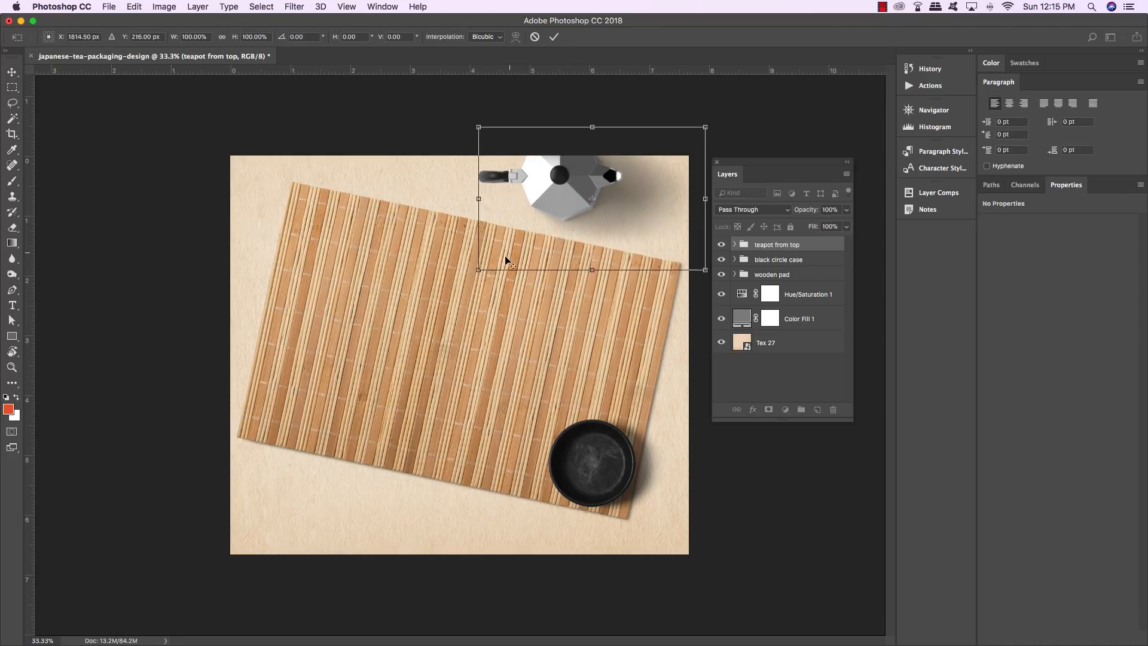
{"action": "left_click_drag", "start_coordinate": [475, 273], "coordinate": [443, 288]}
{"action": "left_click_drag", "start_coordinate": [550, 217], "coordinate": [573, 220]}
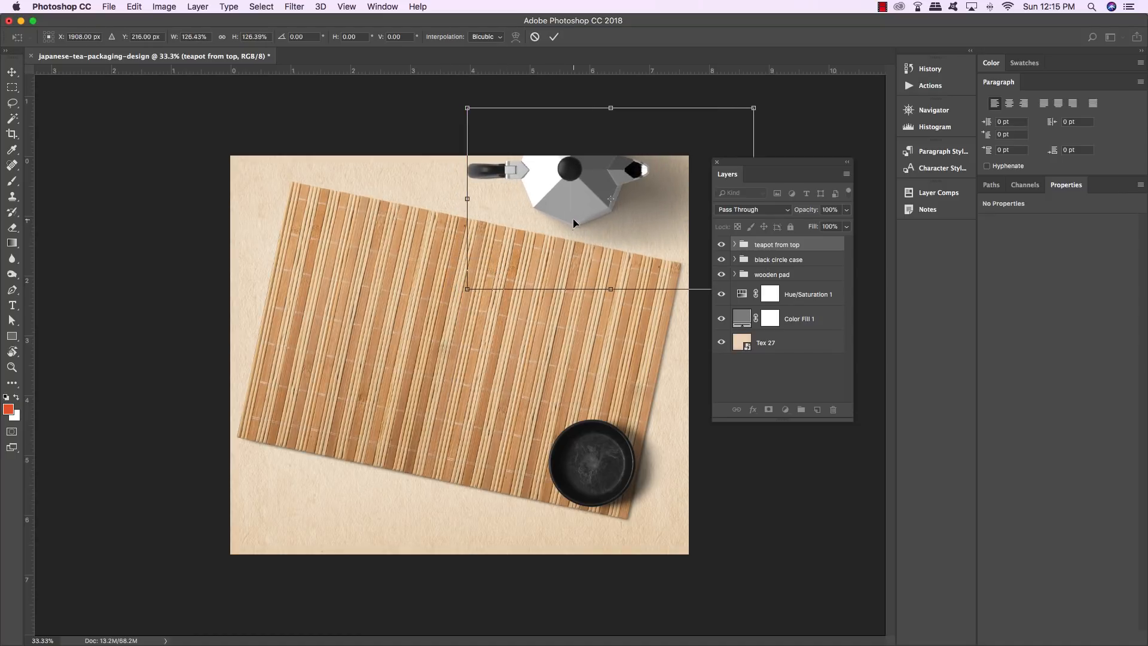
{"action": "key", "text": "Return"}
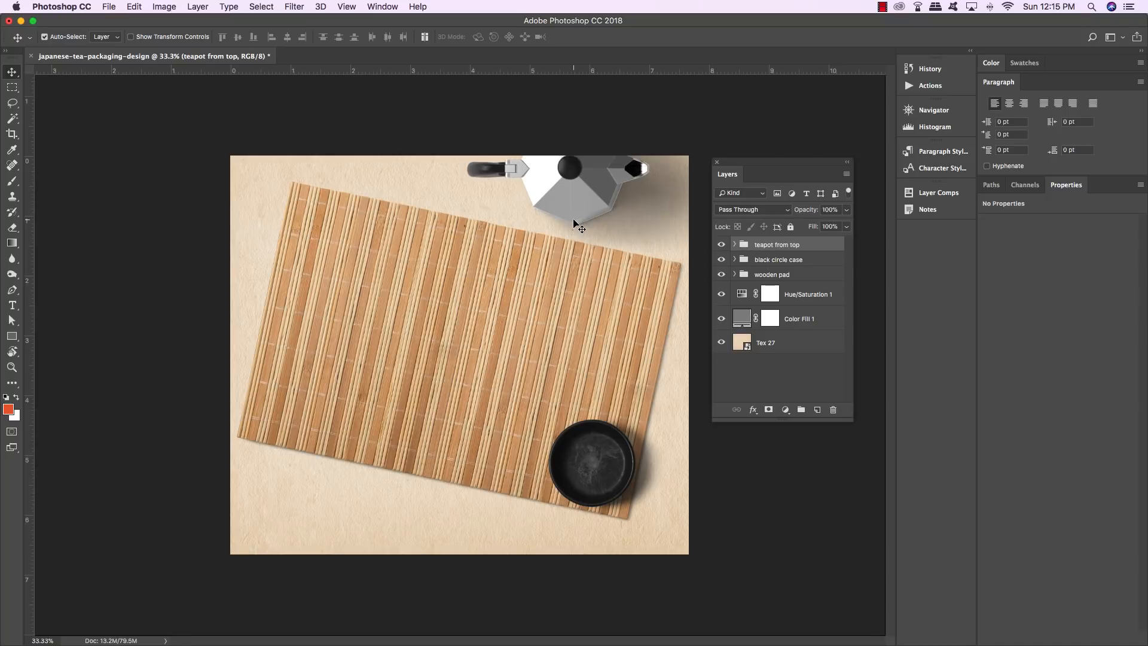
Step: Nudge the teapot down and slightly right so its lower edge overlaps the wooden pad's upper edge
{"action": "key", "text": "shift+Down"}
{"action": "key", "text": "shift+Down"}
{"action": "key", "text": "shift+Down"}
{"action": "key", "text": "shift+Down"}
{"action": "key", "text": "shift+Down"}
{"action": "key", "text": "shift+Down"}
{"action": "key", "text": "shift+Down"}
{"action": "key", "text": "shift+Down"}
{"action": "key", "text": "shift+Down"}
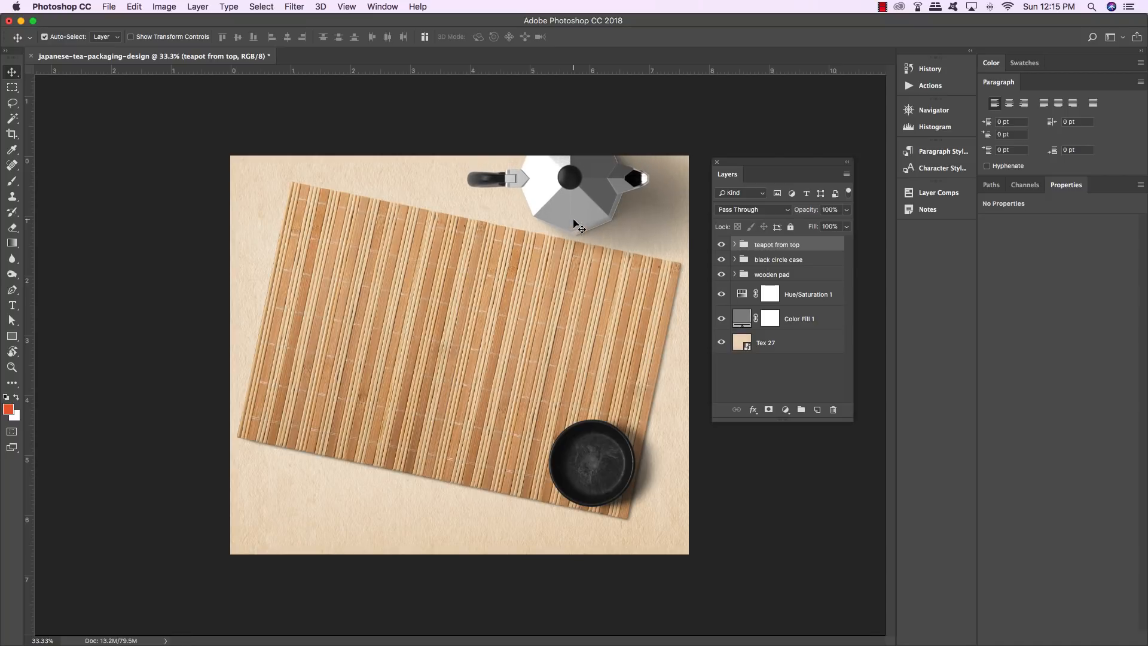
{"action": "key", "text": "shift+Right"}
{"action": "key", "text": "shift+Right"}
{"action": "key", "text": "shift+Right"}
{"action": "key", "text": "shift+Right"}
{"action": "key", "text": "shift+Right"}
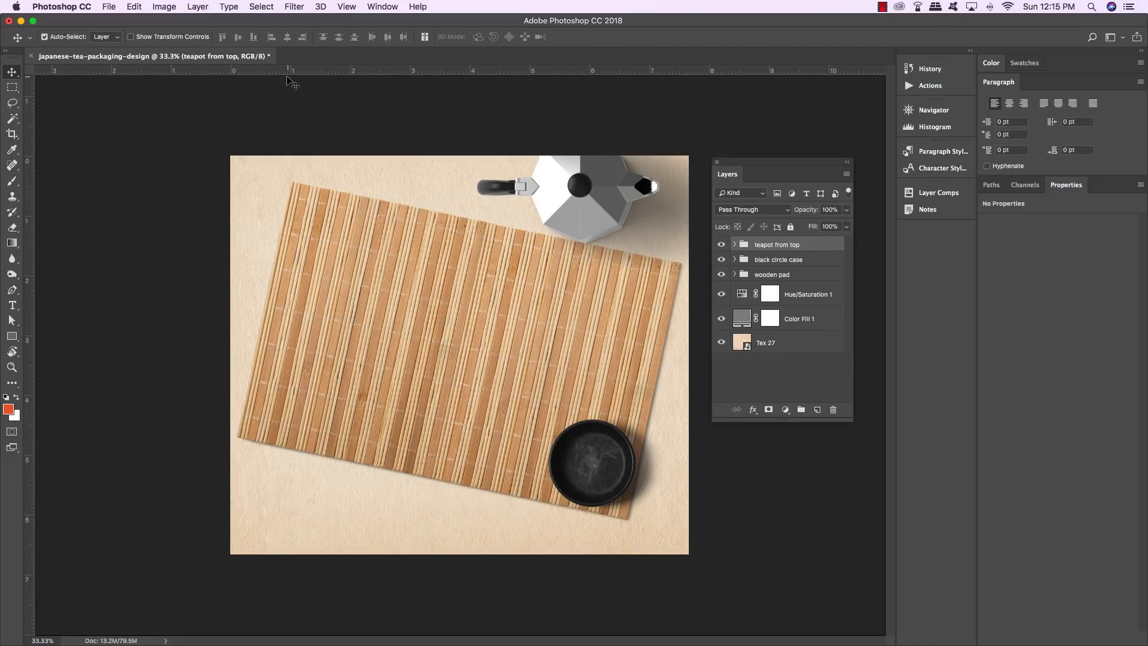
Step: Open Plant_Bouquet_01.psd and copy its plant bouquet 01 group into the tea packaging scene
{"action": "left_click", "coordinate": [108, 7]}
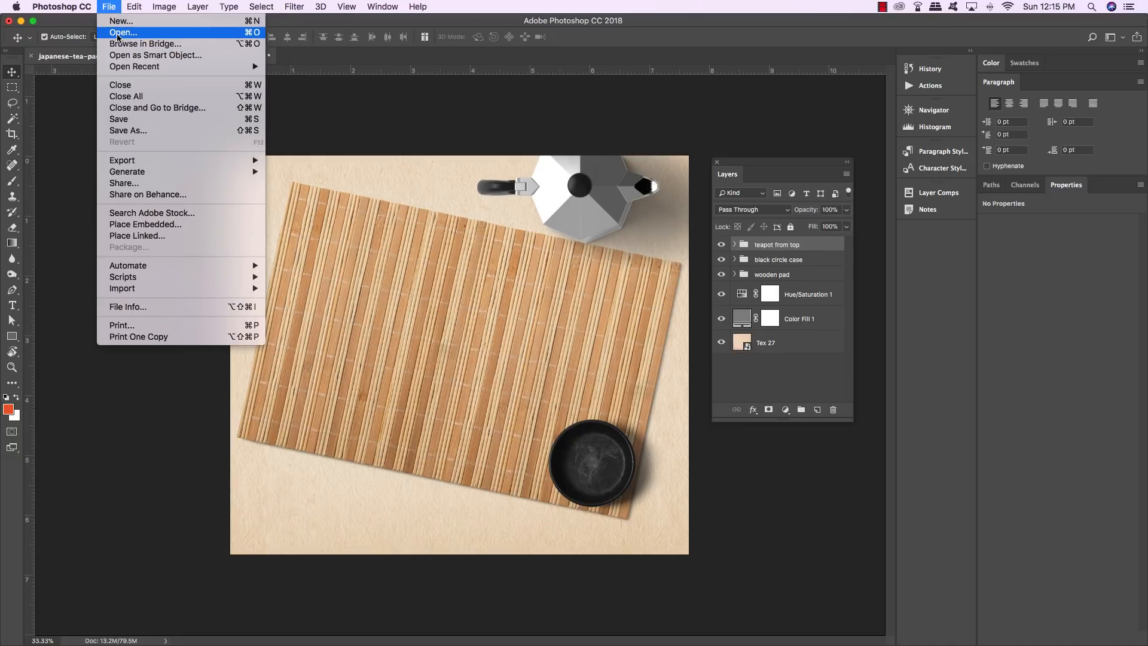
{"action": "left_click", "coordinate": [118, 33]}
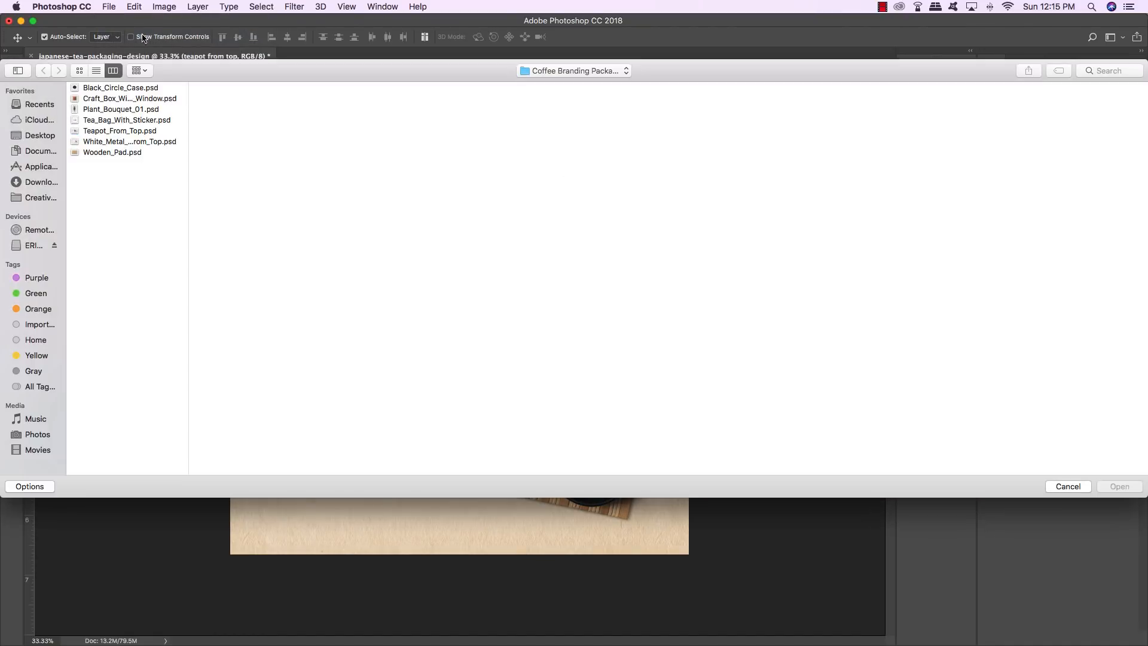
{"action": "double_click", "coordinate": [113, 110]}
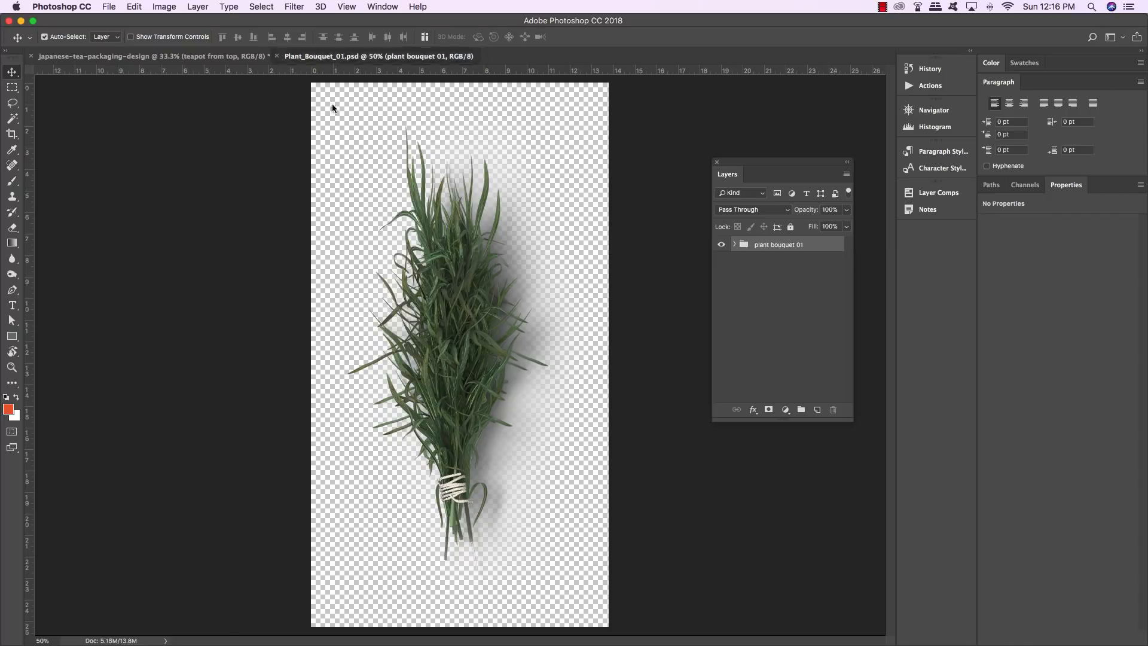
{"action": "left_click_drag", "start_coordinate": [332, 56], "coordinate": [180, 148]}
{"action": "left_click_drag", "start_coordinate": [825, 246], "coordinate": [508, 246]}
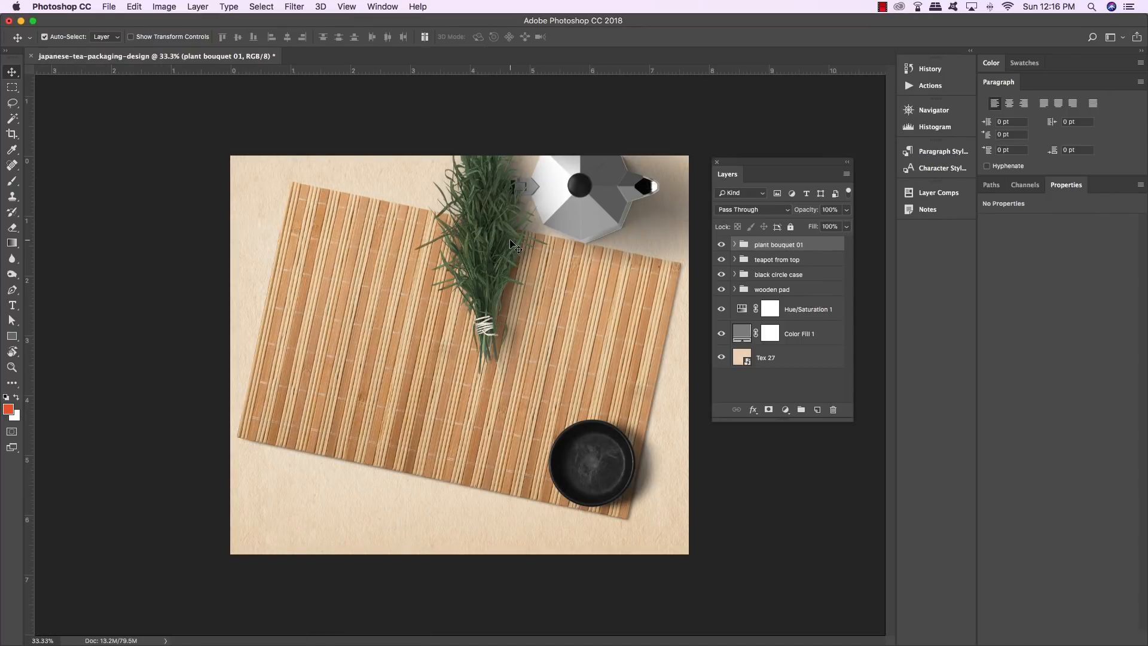
Step: Move the plant bouquet to the canvas's upper left corner and rotate it about 12.33° so it overlaps the wooden pad's edge
{"action": "key", "text": "super+t"}
{"action": "left_click_drag", "start_coordinate": [497, 204], "coordinate": [335, 208]}
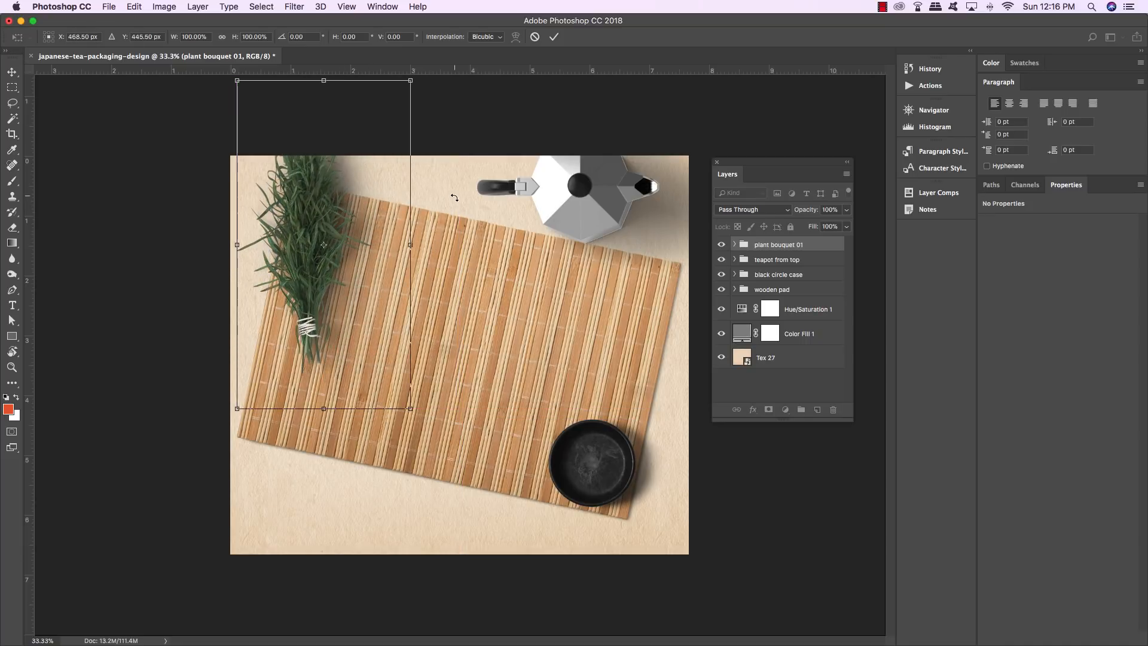
{"action": "left_click_drag", "start_coordinate": [454, 197], "coordinate": [467, 223]}
{"action": "left_click_drag", "start_coordinate": [351, 201], "coordinate": [339, 229]}
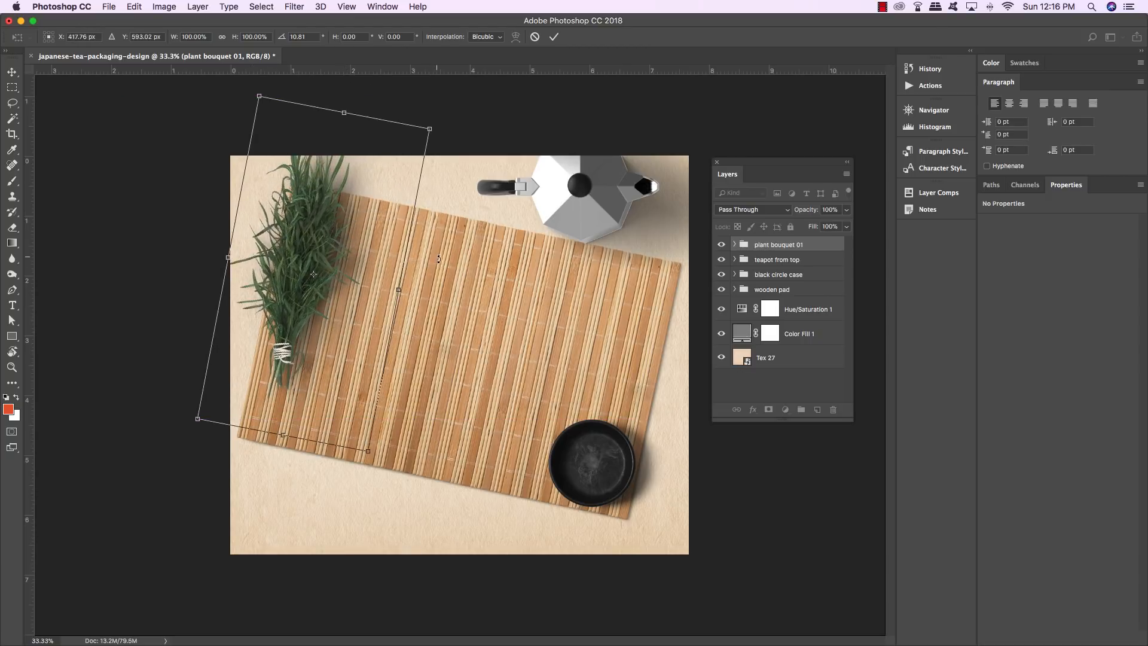
{"action": "left_click_drag", "start_coordinate": [440, 258], "coordinate": [443, 263]}
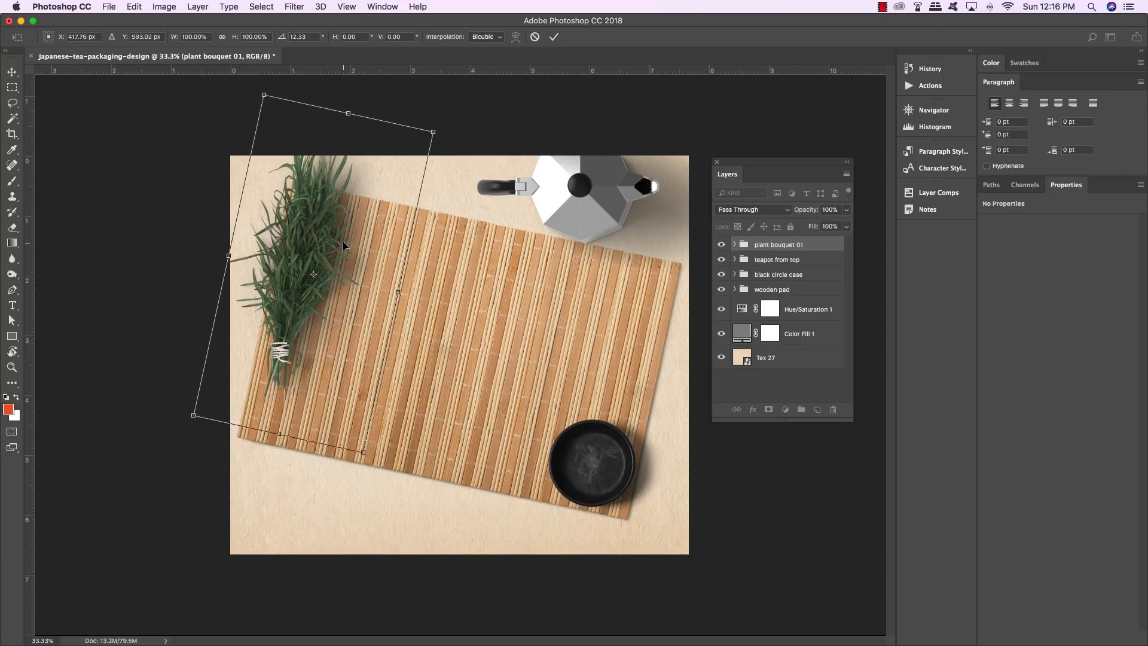
{"action": "left_click_drag", "start_coordinate": [343, 245], "coordinate": [349, 235]}
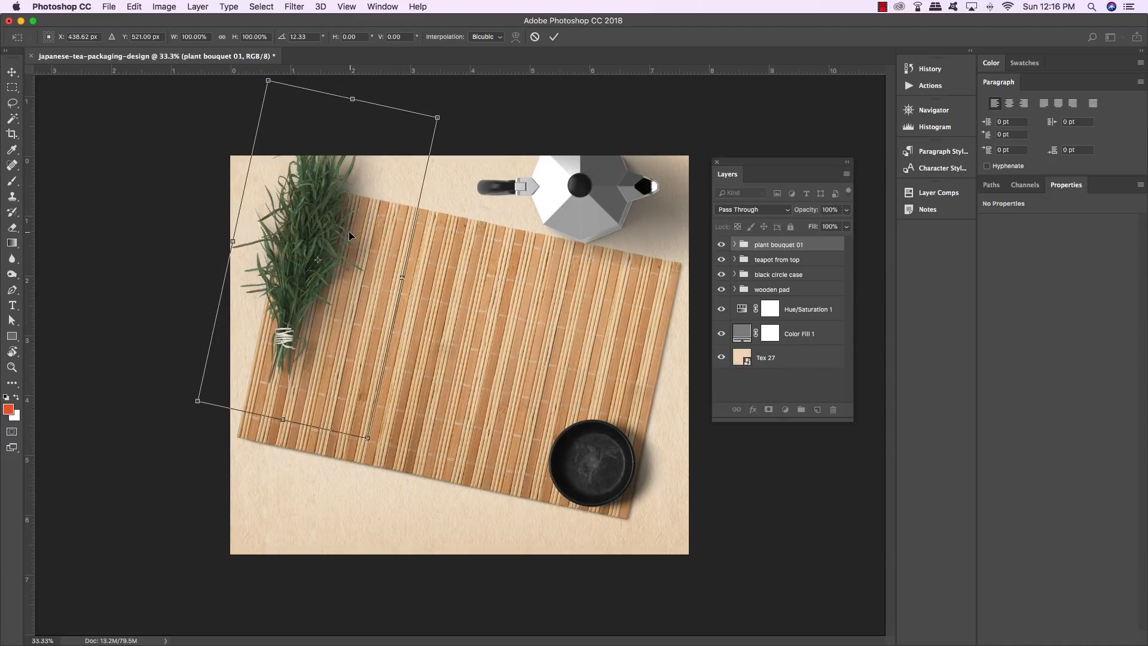
{"action": "key", "text": "Return"}
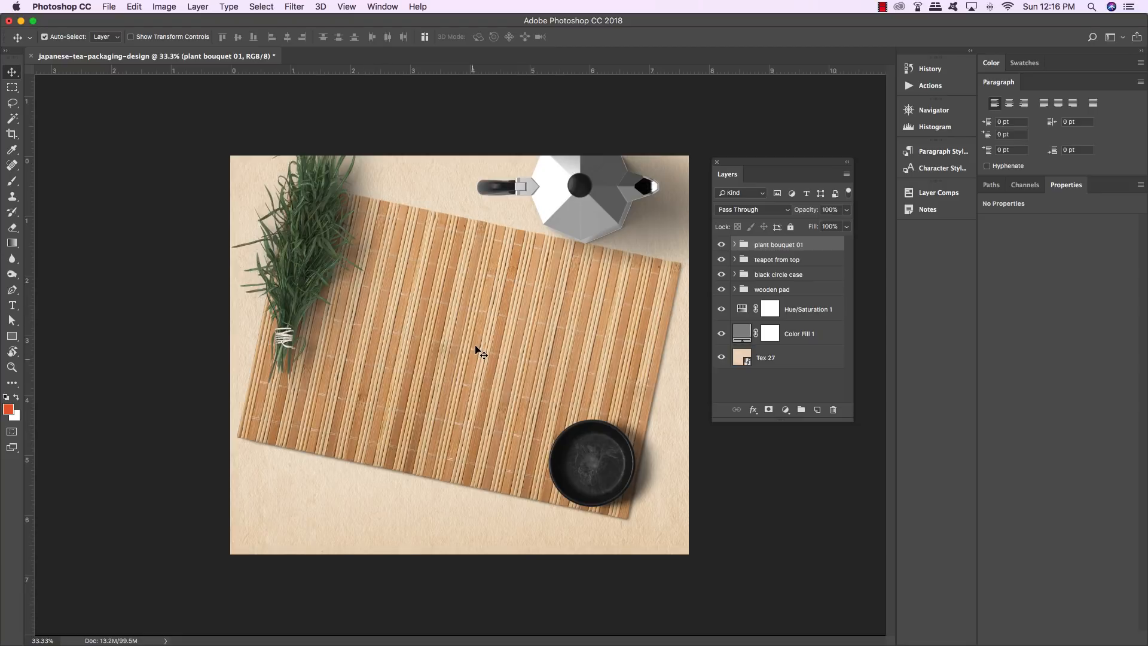
Step: Open White_Metal_Pack_From_Top.psd from the coffee branding mockup folder
{"action": "key", "text": "super"}
{"action": "left_click", "coordinate": [109, 6]}
{"action": "left_click", "coordinate": [119, 34]}
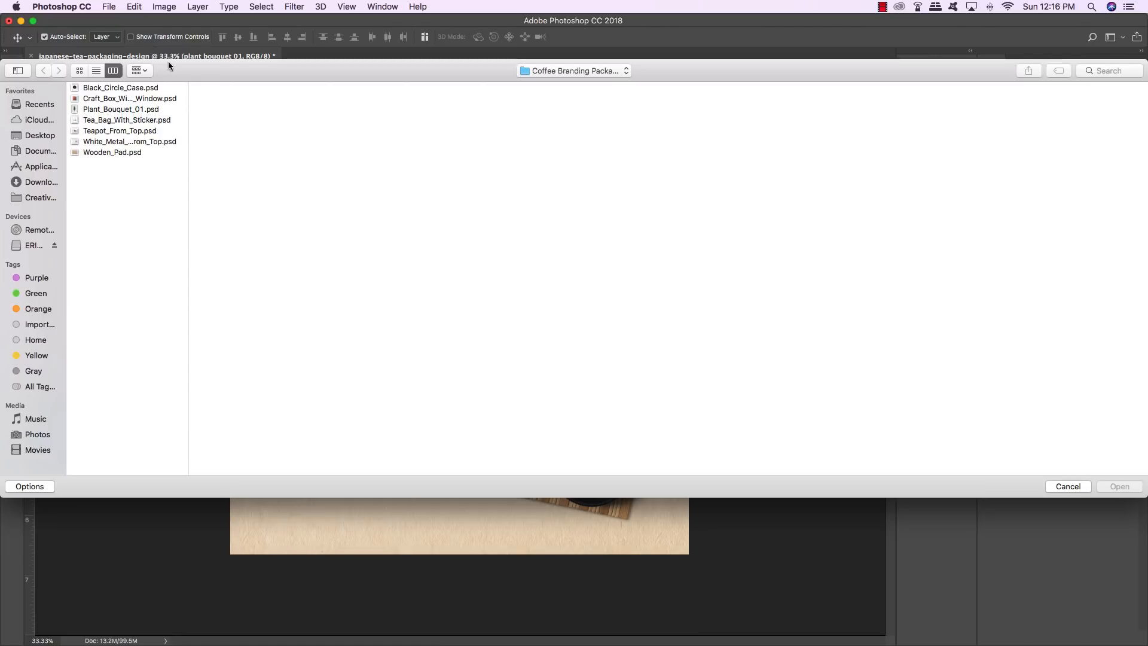
{"action": "left_click", "coordinate": [122, 142]}
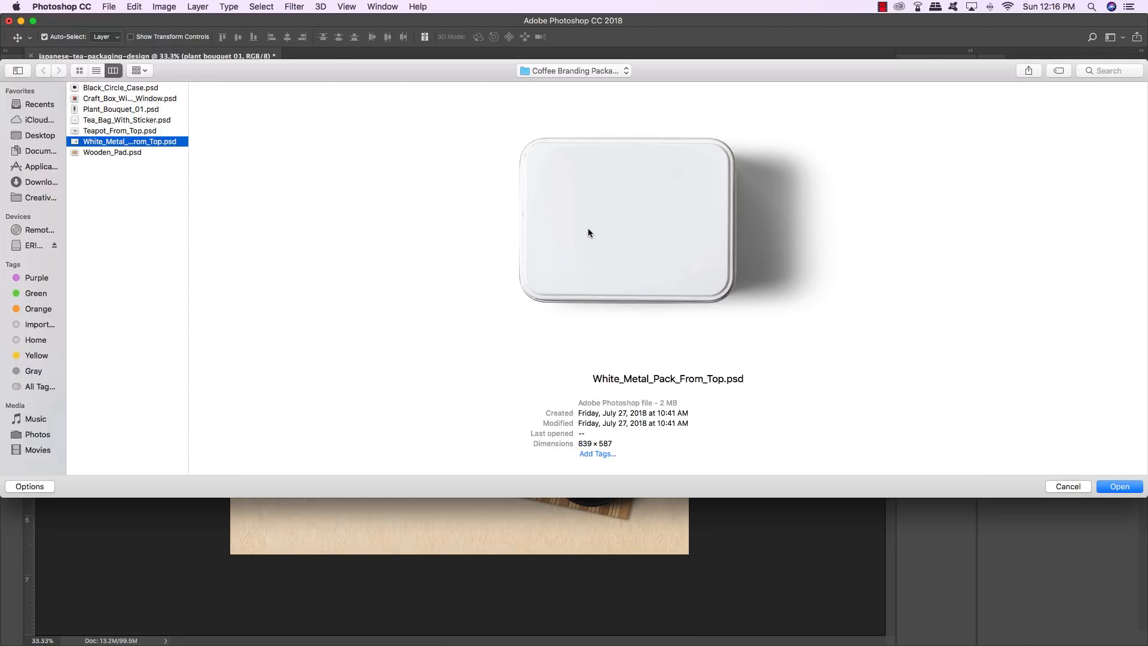
{"action": "key", "text": "Return"}
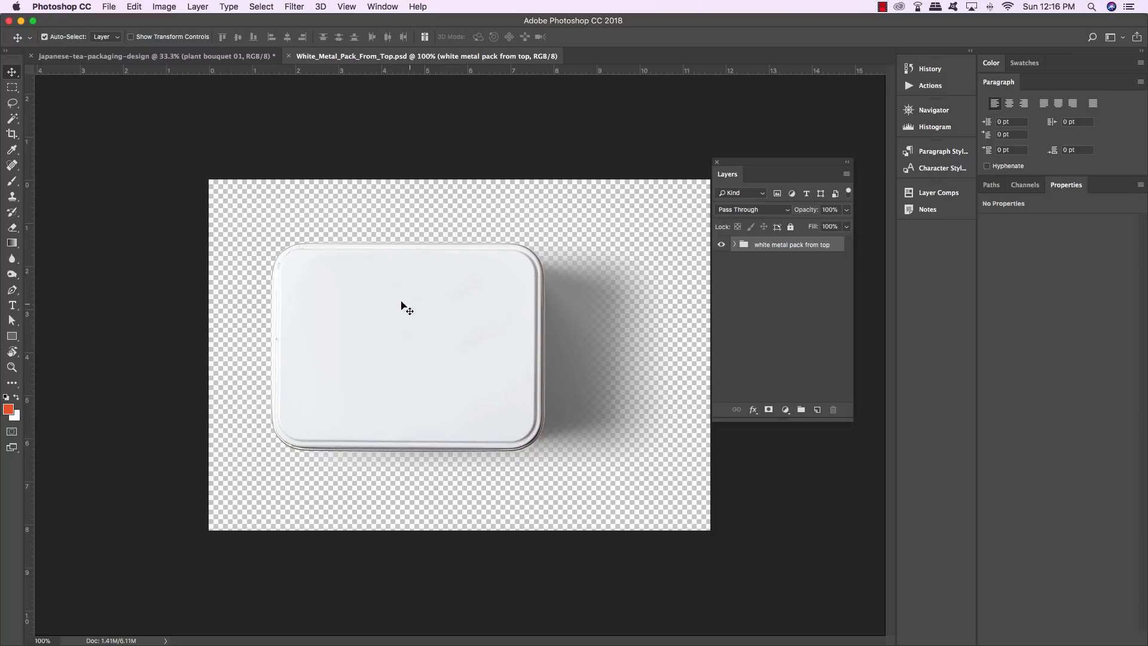
Step: Expand the white metal pack from top group and open its Replace smart object's contents for editing
{"action": "left_click", "coordinate": [736, 246]}
{"action": "left_click", "coordinate": [803, 283]}
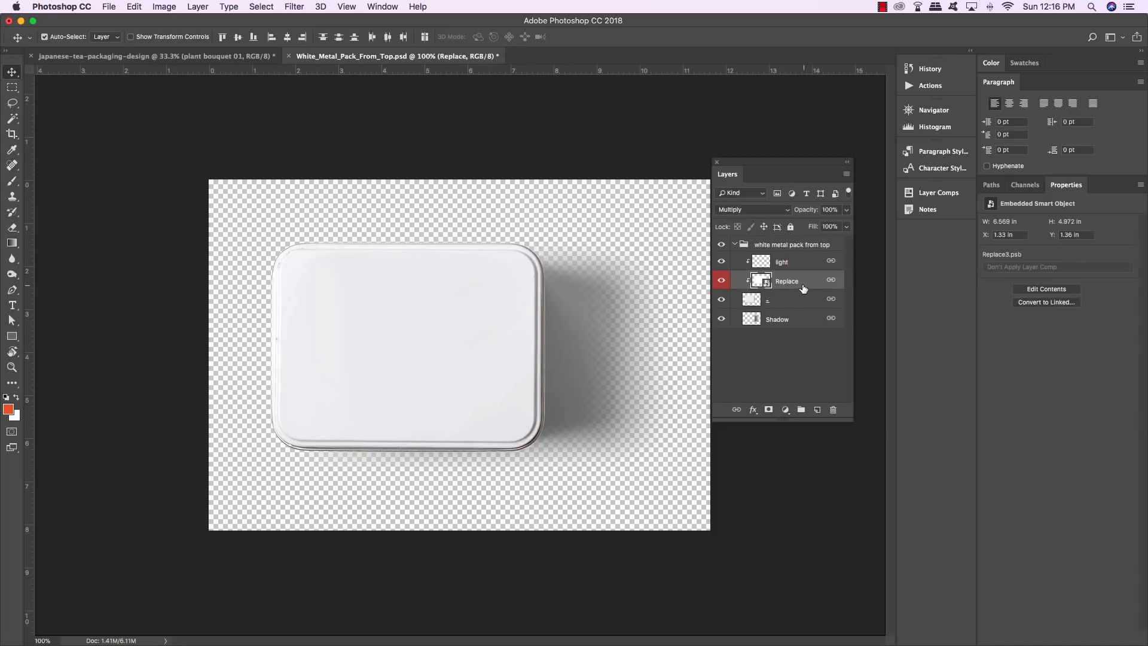
{"action": "double_click", "coordinate": [768, 286]}
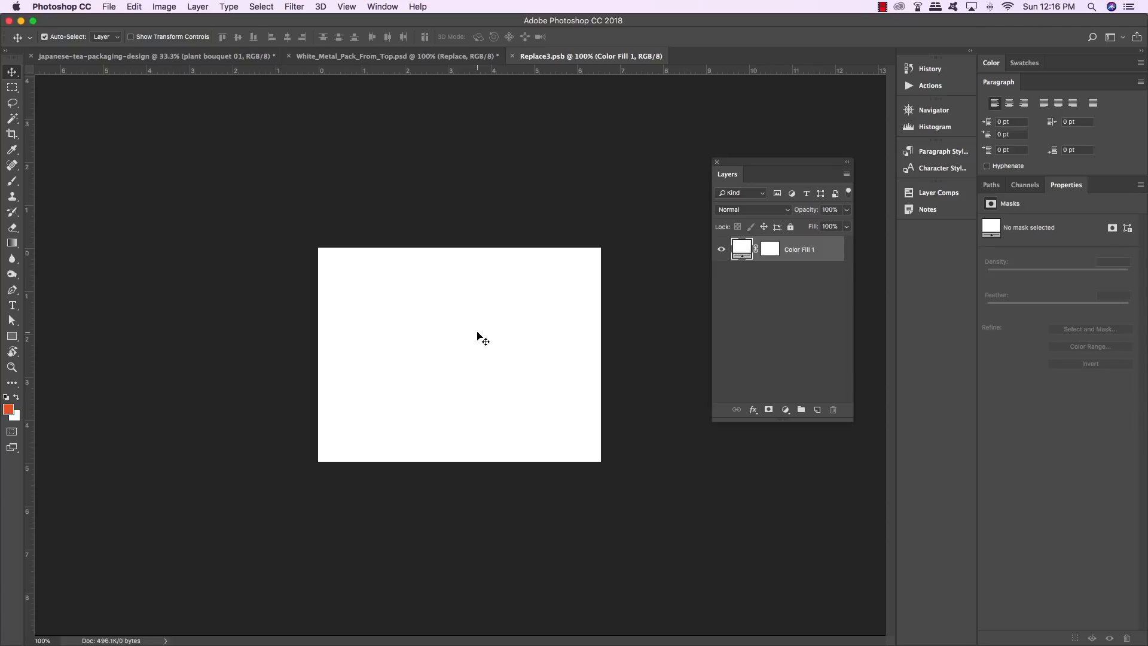
Step: Open japanese-pattern-tile10.psd from the YouandiGraphics folder inside the tutorial's freebies folder
{"action": "left_click", "coordinate": [109, 7]}
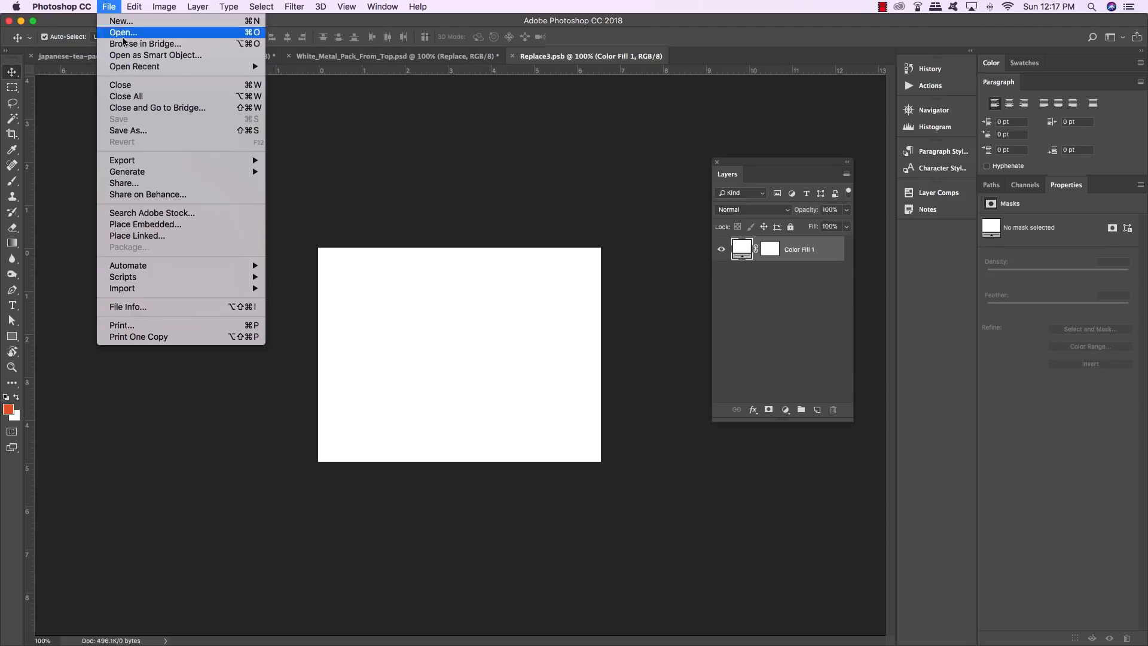
{"action": "left_click", "coordinate": [133, 37]}
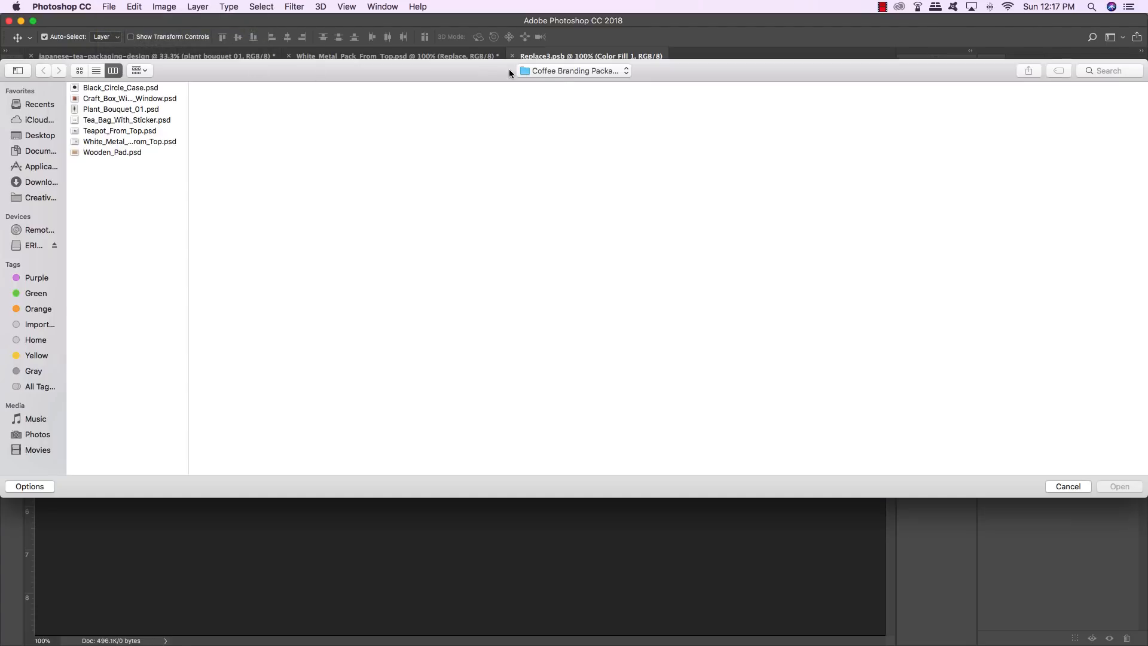
{"action": "left_click", "coordinate": [562, 71]}
{"action": "left_click", "coordinate": [551, 94]}
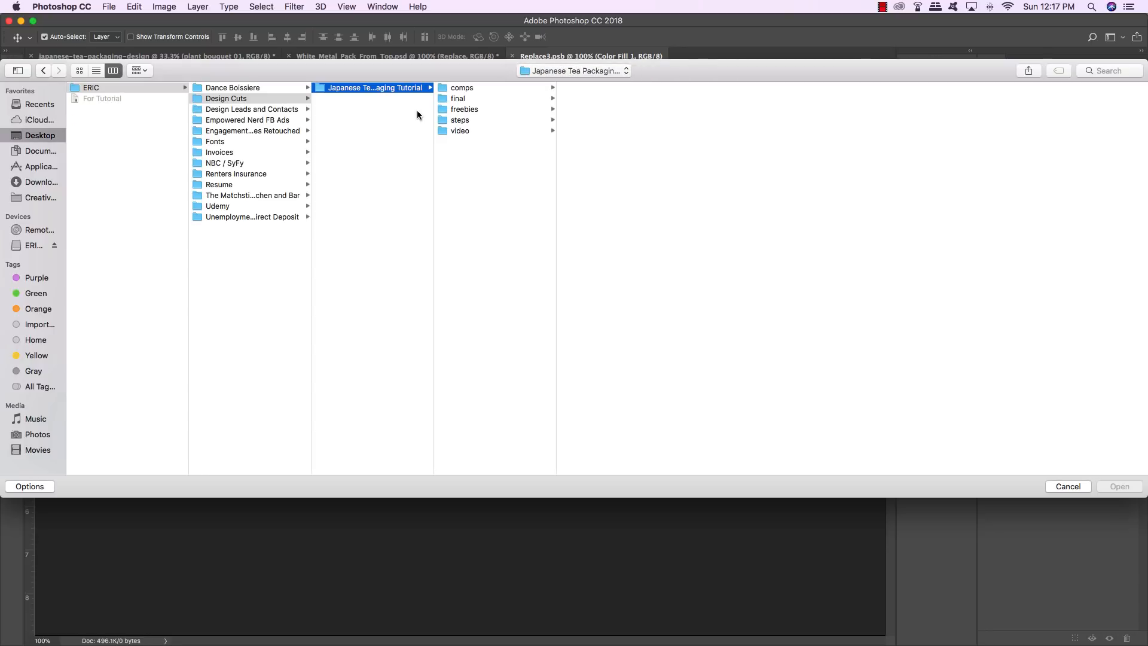
{"action": "left_click", "coordinate": [472, 108]}
{"action": "left_click", "coordinate": [604, 110]}
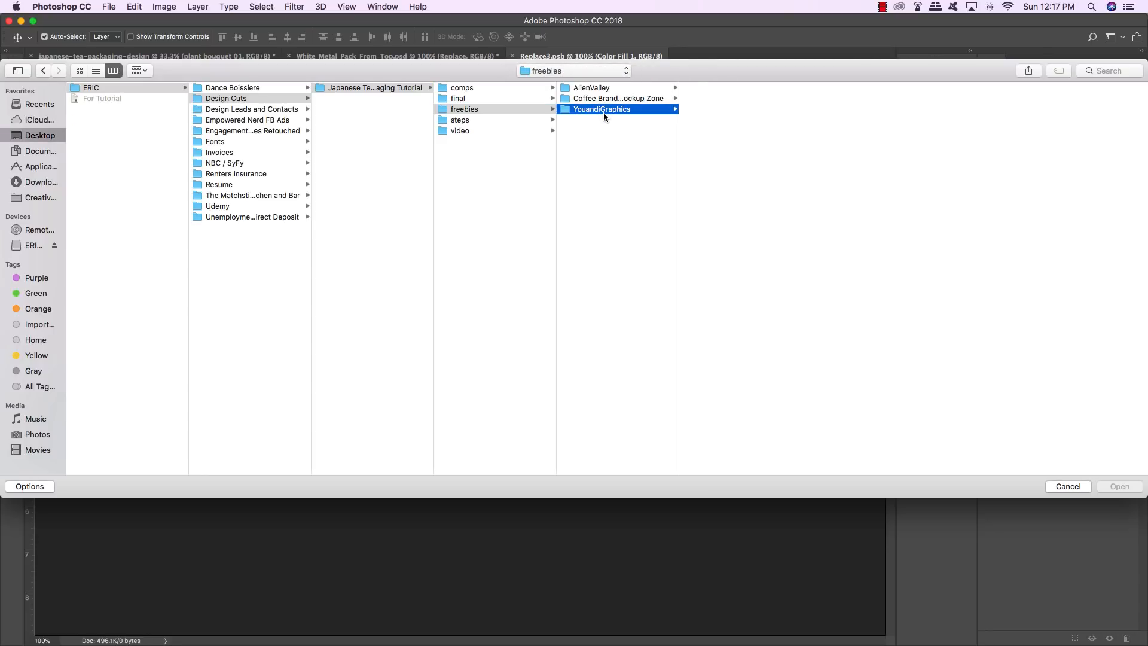
{"action": "left_click", "coordinate": [743, 88]}
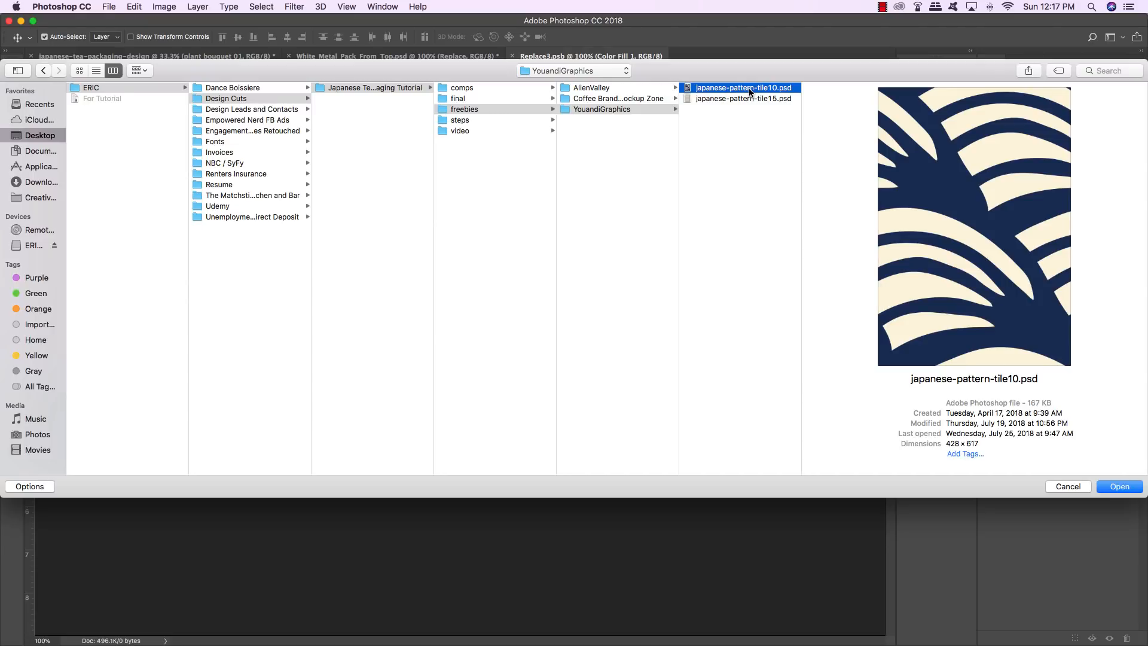
{"action": "double_click", "coordinate": [750, 90]}
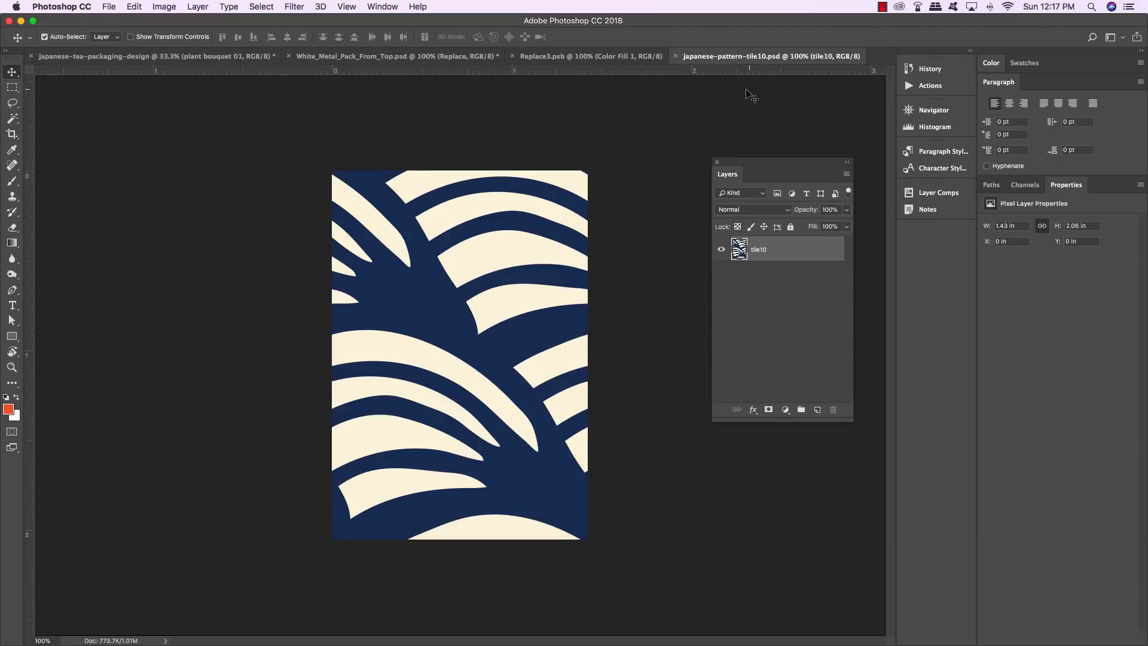
Step: Float the pattern document, copy its tile10 layer into the Replace3.psb label, and close the pattern file
{"action": "left_click_drag", "start_coordinate": [735, 60], "coordinate": [197, 239]}
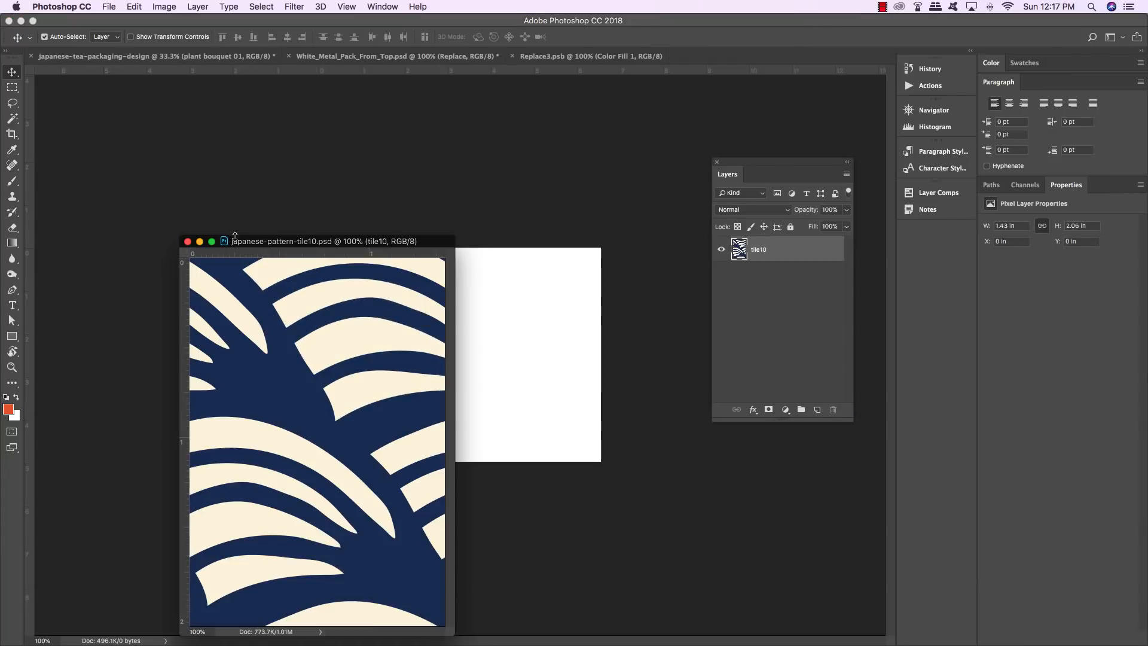
{"action": "left_click_drag", "start_coordinate": [338, 241], "coordinate": [185, 165]}
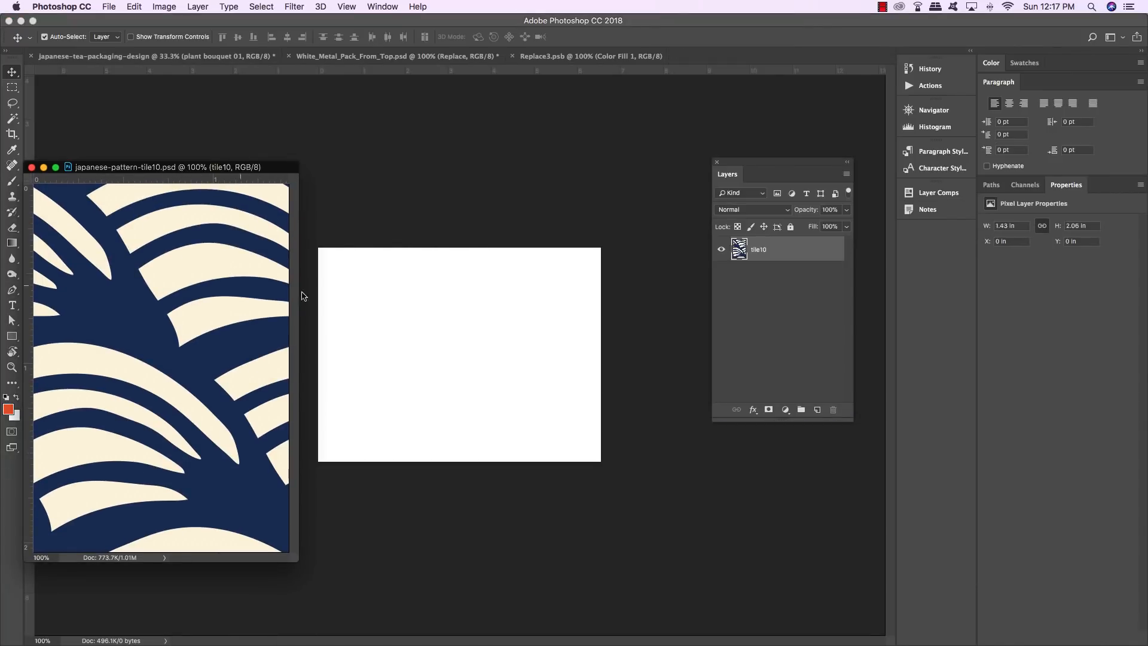
{"action": "left_click_drag", "start_coordinate": [799, 252], "coordinate": [425, 283]}
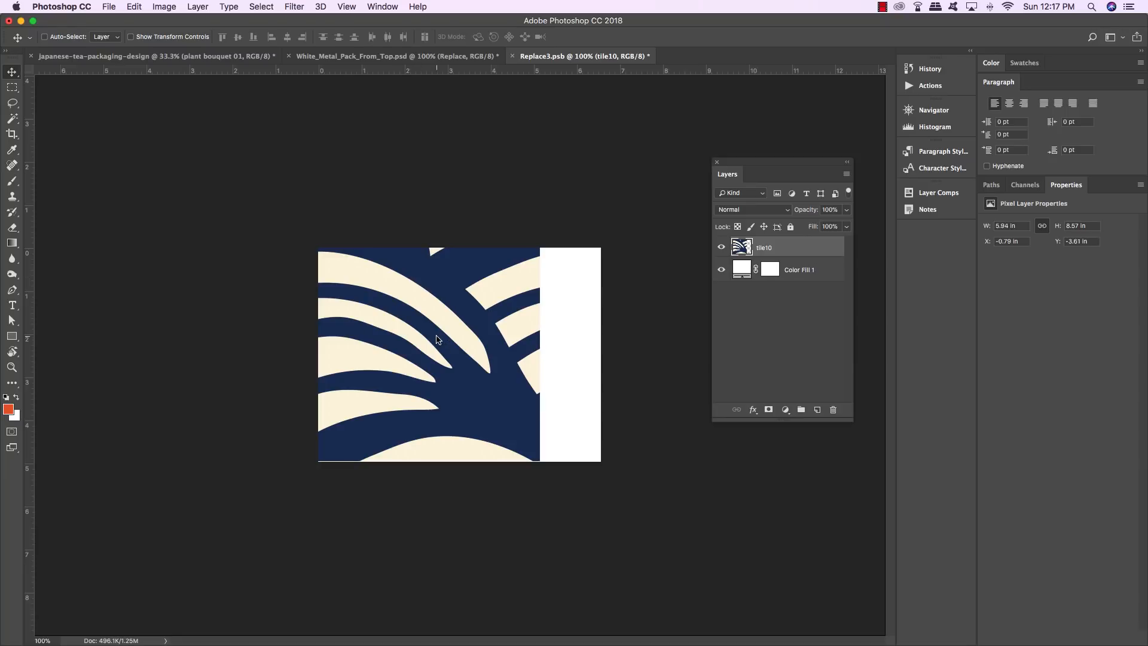
{"action": "key", "text": "super+grave"}
{"action": "key", "text": "super+w"}
Step: Scale the tile10 layer to about 34.35% and align it with the label canvas's upper left corner
{"action": "key", "text": "super+t"}
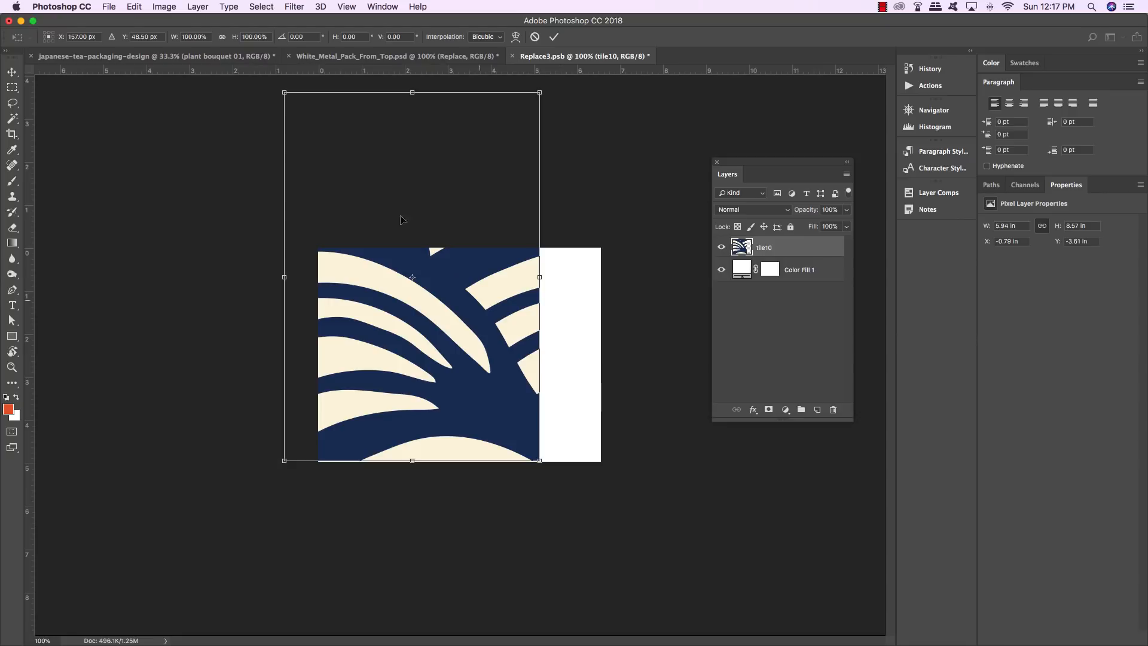
{"action": "left_click_drag", "start_coordinate": [540, 463], "coordinate": [412, 373]}
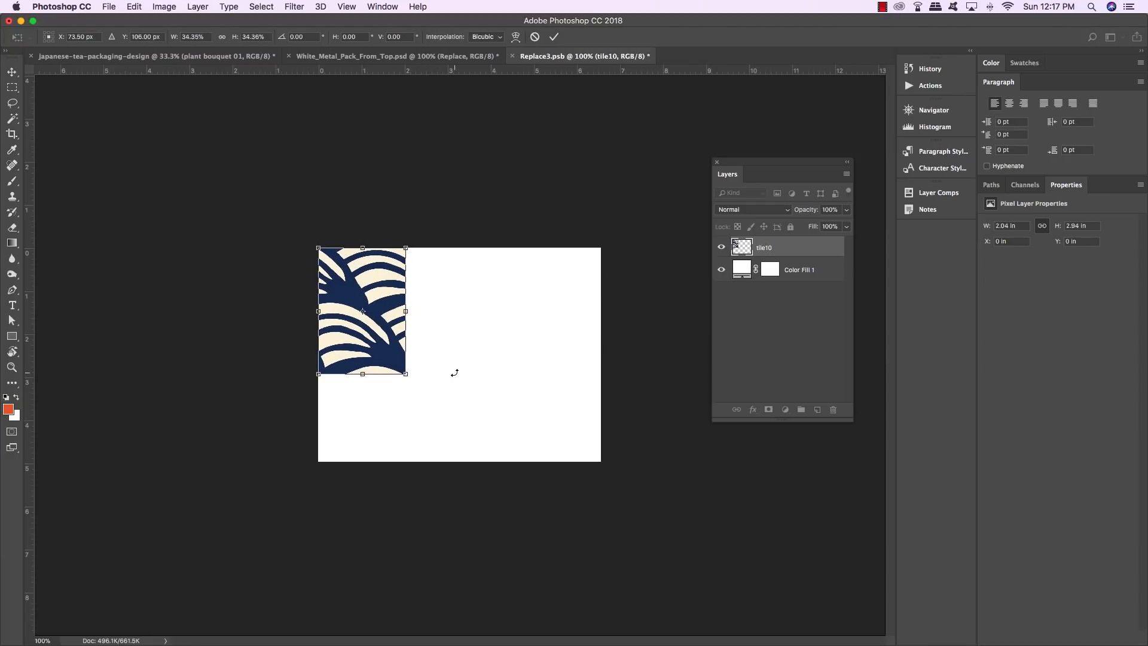
{"action": "key", "text": "Return"}
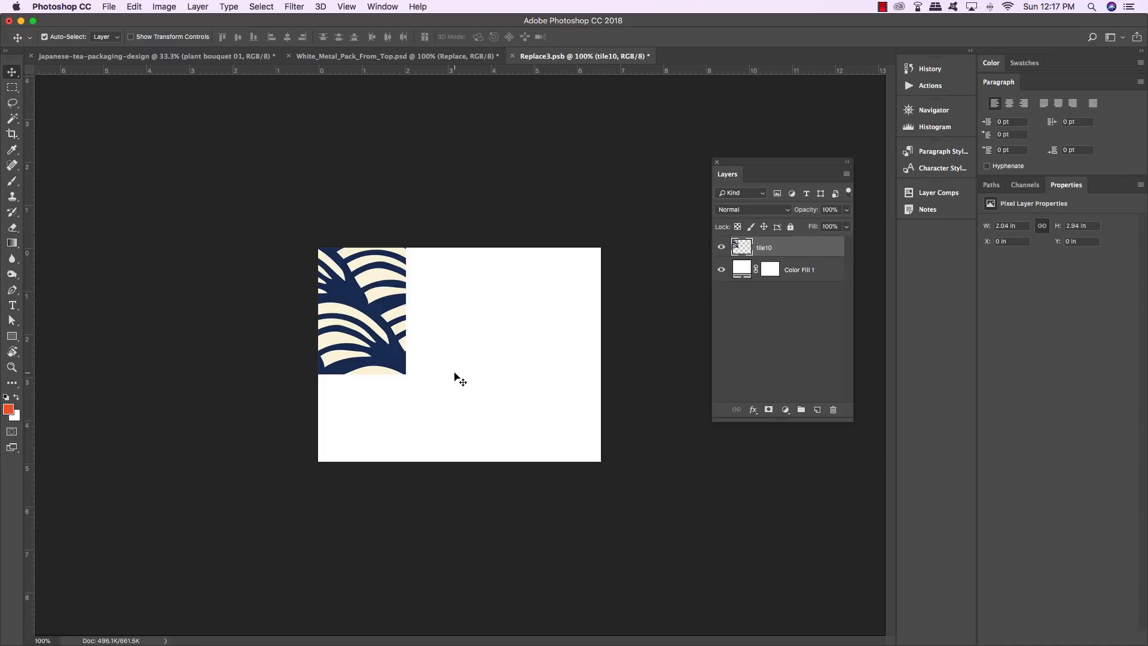
Step: Duplicate tile10, place the copy below it in the layer stack, and move it right to X 2.04 in, flush against the original
{"action": "key", "text": "super+j"}
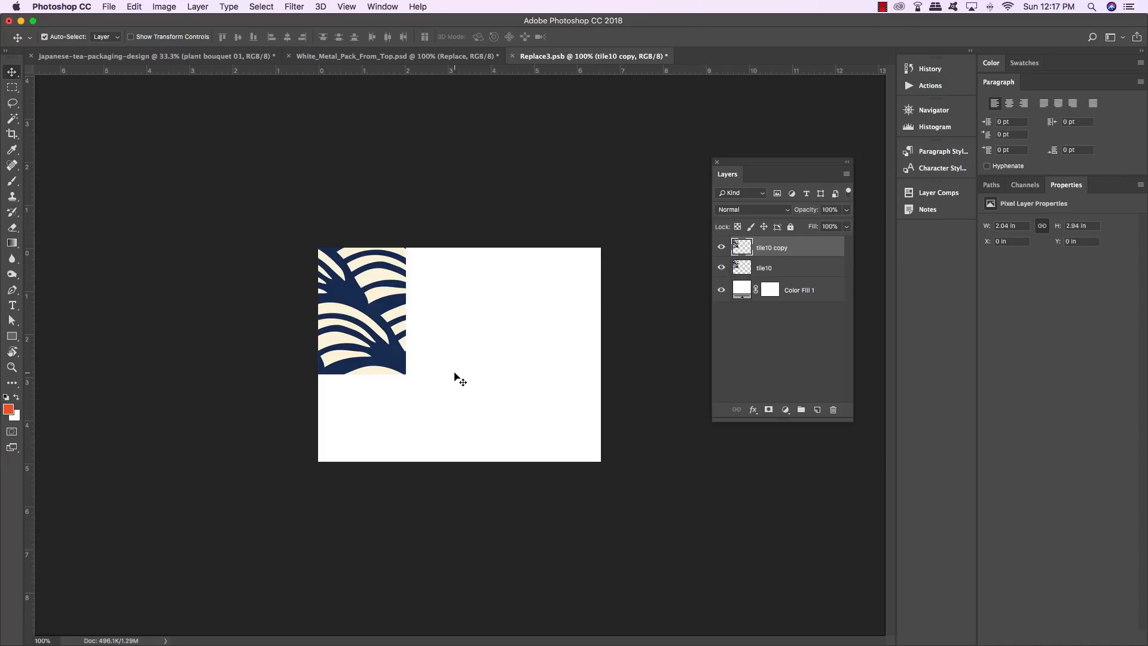
{"action": "key", "text": "super+bracketleft"}
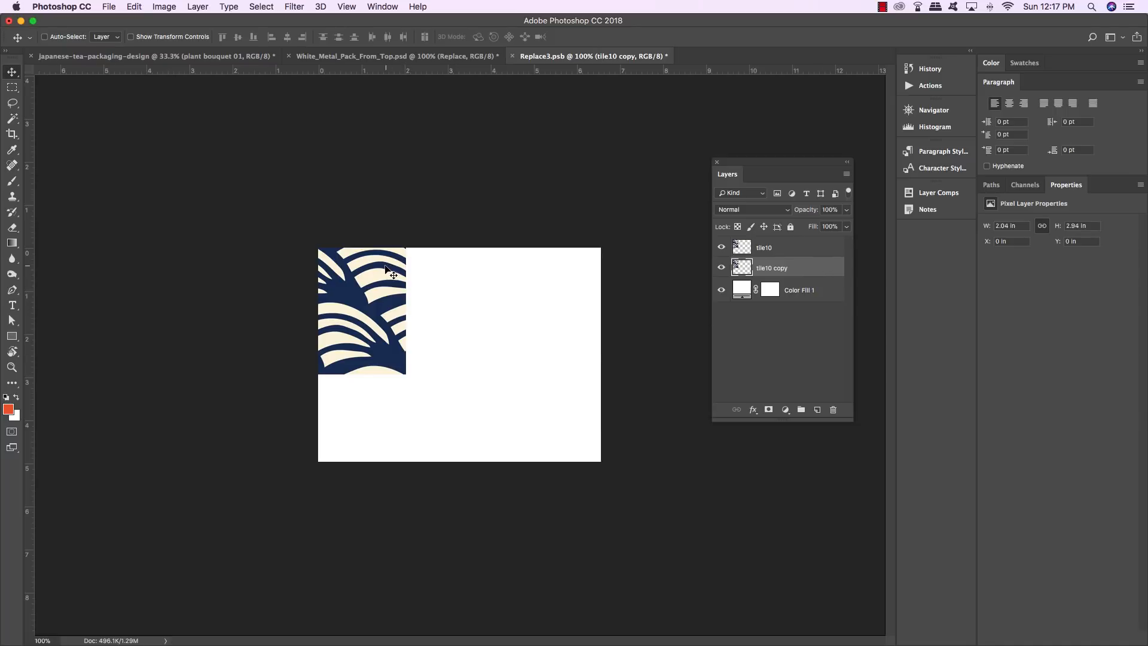
{"action": "key", "text": "super+t"}
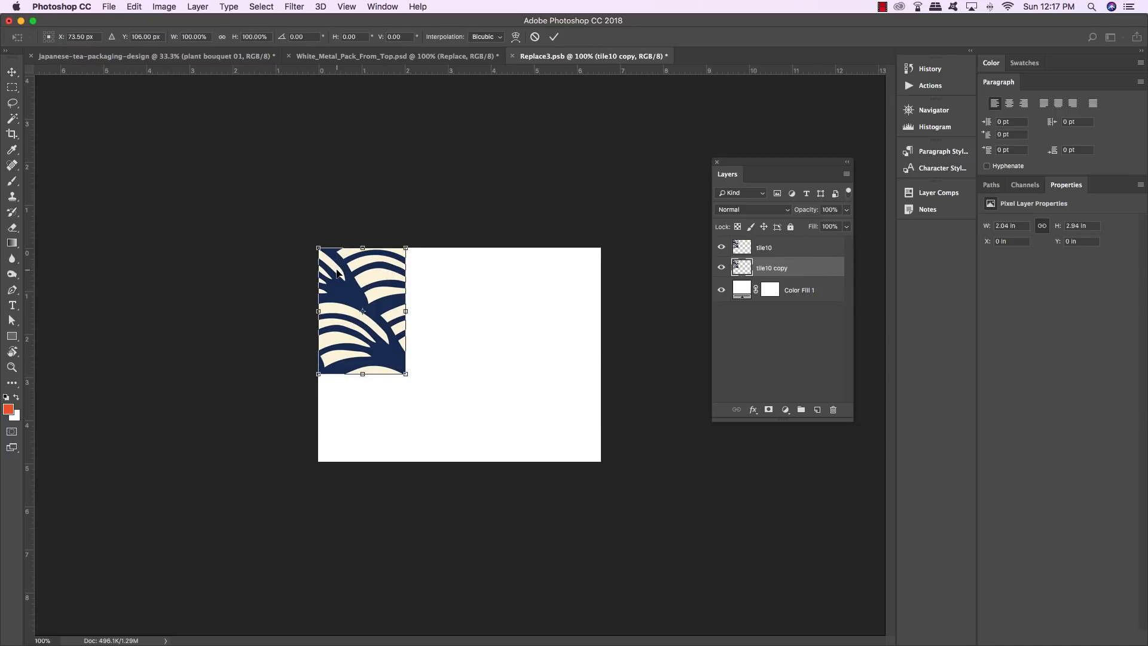
{"action": "left_click_drag", "start_coordinate": [337, 273], "coordinate": [350, 276]}
{"action": "left_click_drag", "start_coordinate": [397, 278], "coordinate": [426, 281]}
{"action": "key", "text": "Return"}
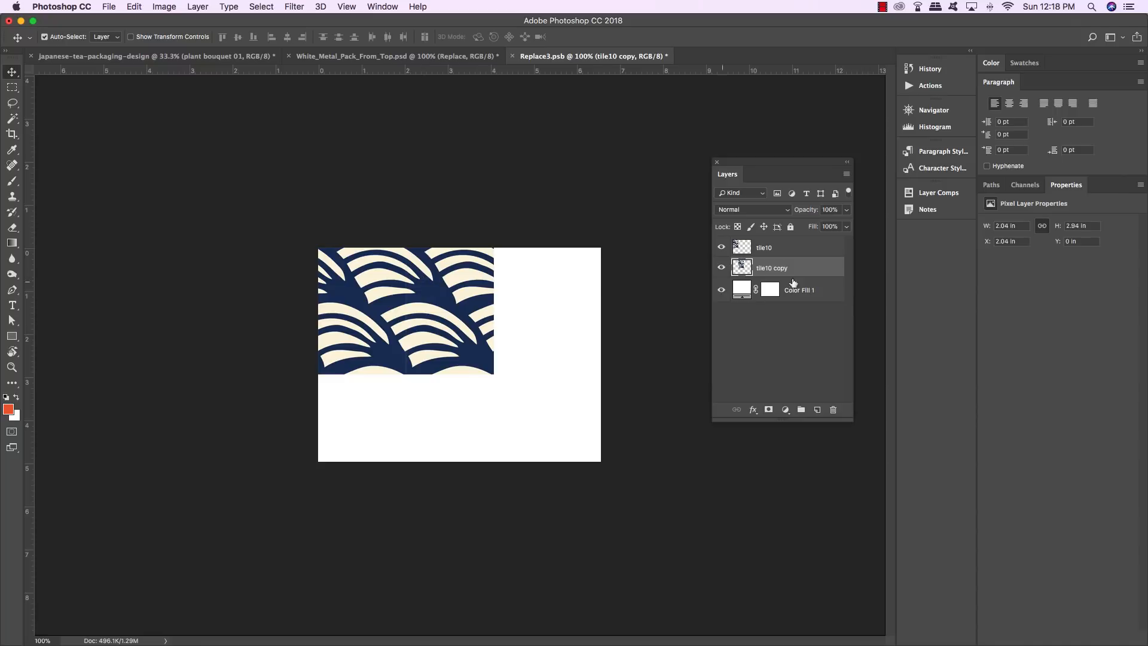
Step: Duplicate both tile layers, move the copies beneath the originals, and shift them right to X 4.08 in to extend the pattern across the canvas
{"action": "left_click", "coordinate": [809, 248]}
{"action": "left_click", "coordinate": [807, 270], "text": "shift"}
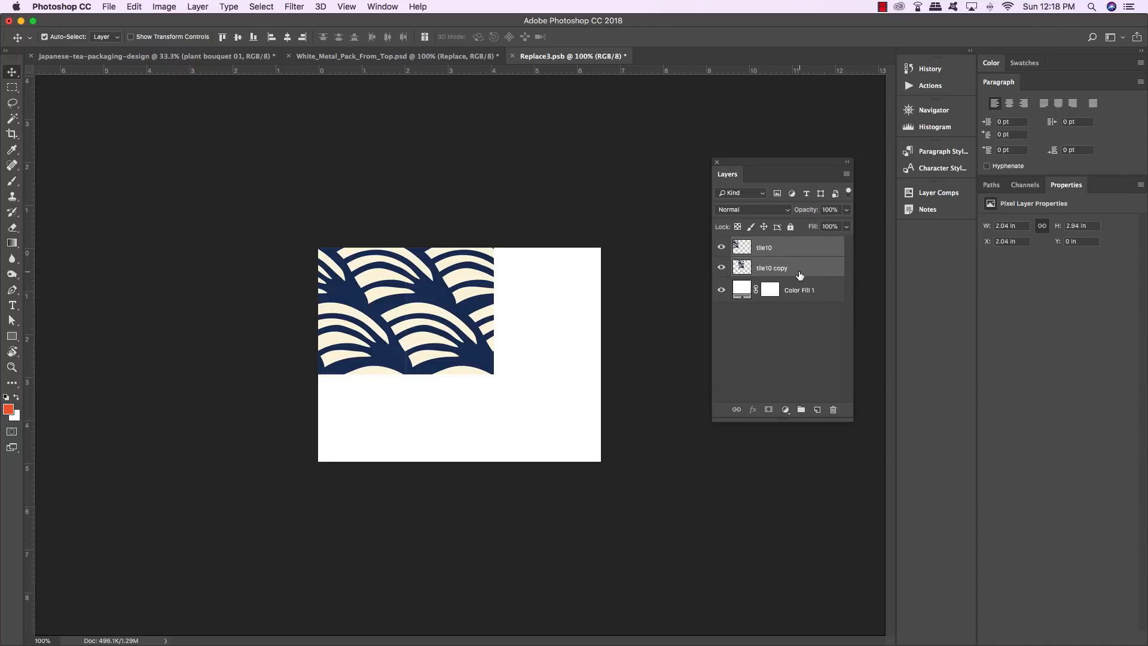
{"action": "key", "text": "super+j"}
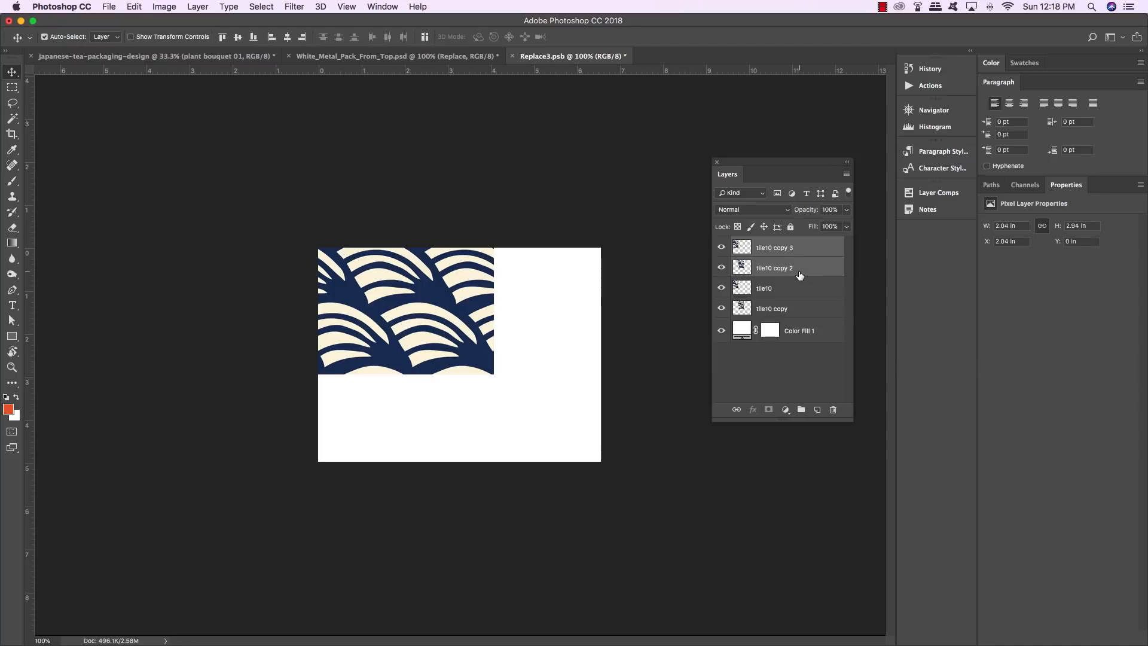
{"action": "key", "text": "super+bracketleft"}
{"action": "key", "text": "super+bracketleft"}
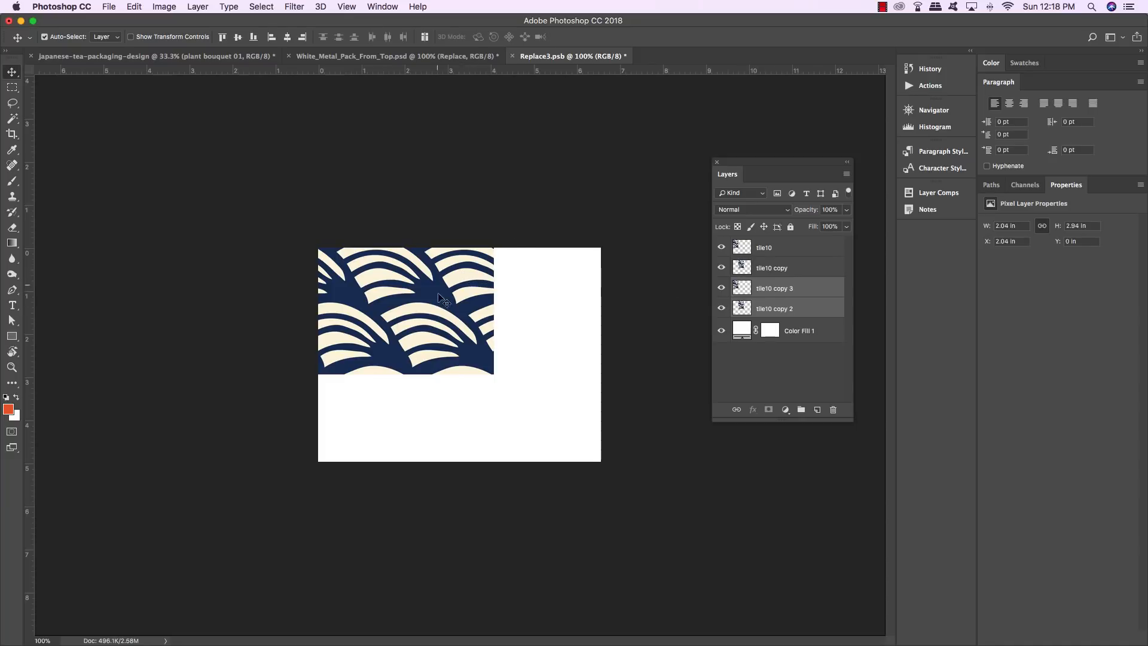
{"action": "key", "text": "super+t"}
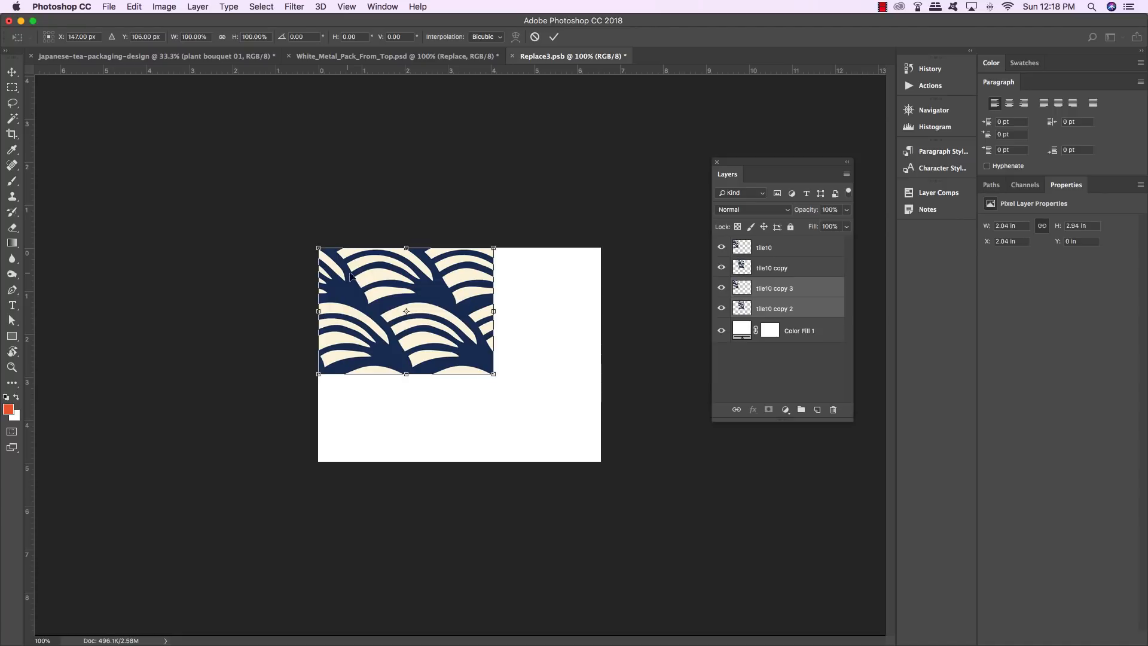
{"action": "left_click_drag", "start_coordinate": [348, 276], "coordinate": [519, 289]}
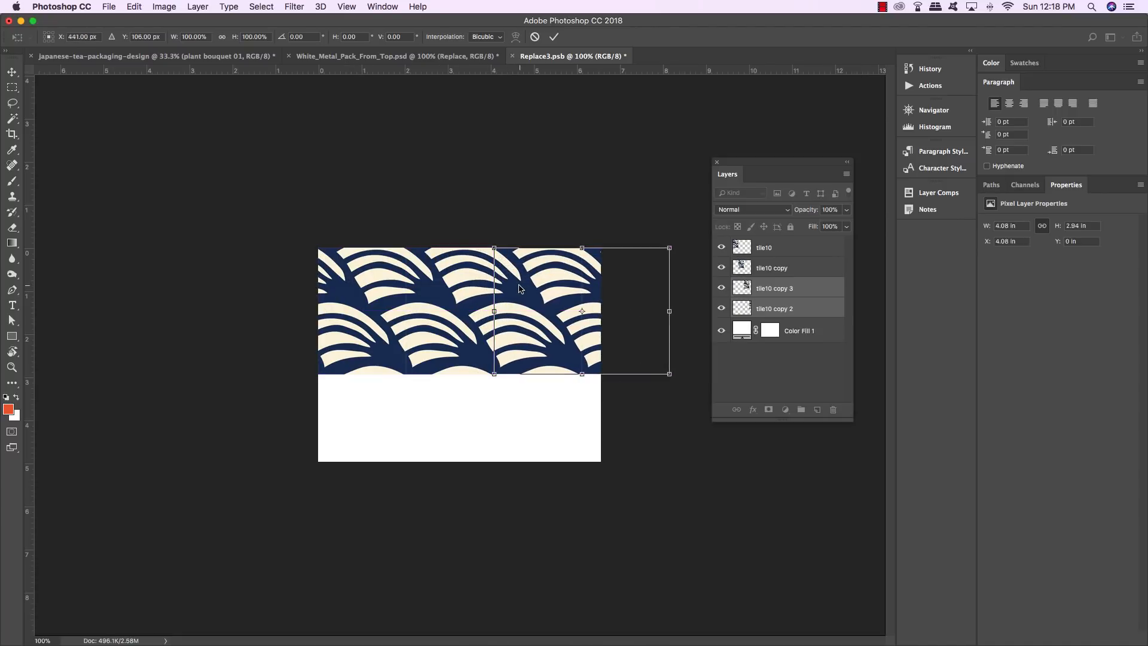
{"action": "key", "text": "Return"}
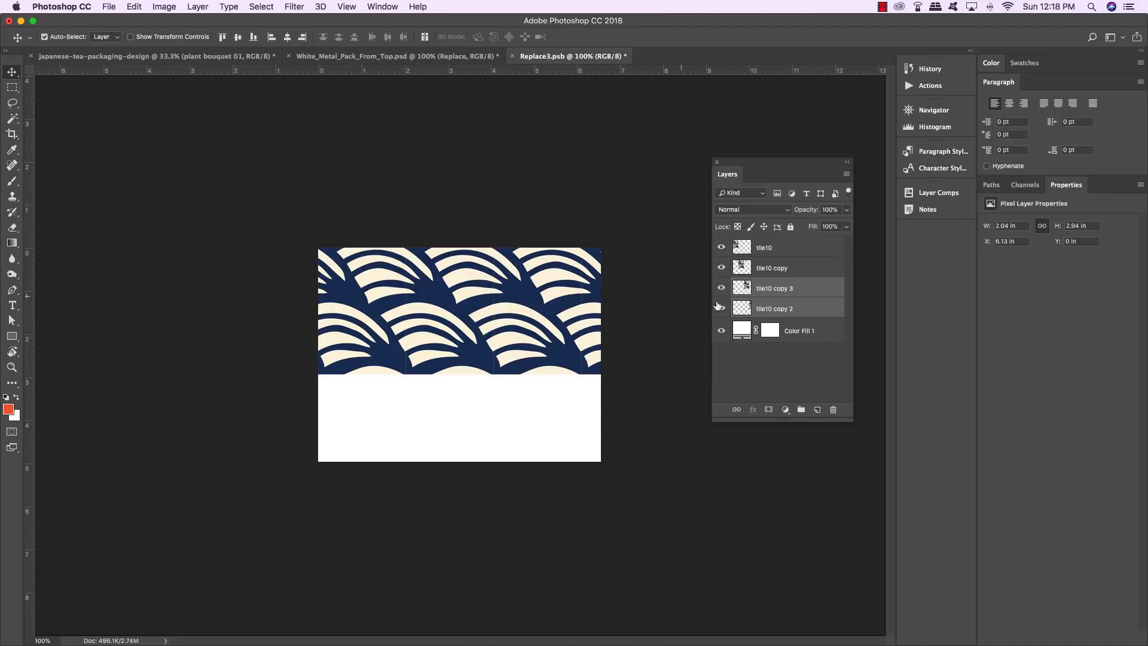
Step: Scale the four tile layers down together so each tile measures 1.74 by 2.5 in, and merge them into one layer
{"action": "left_click", "coordinate": [801, 248]}
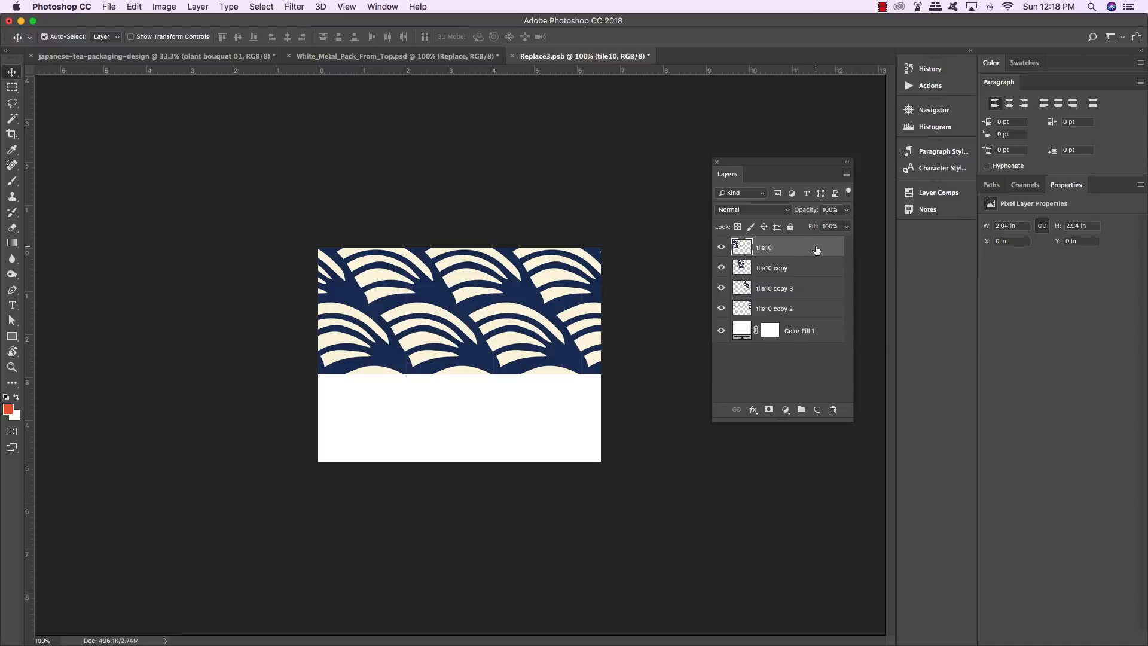
{"action": "left_click", "coordinate": [823, 314], "text": "shift"}
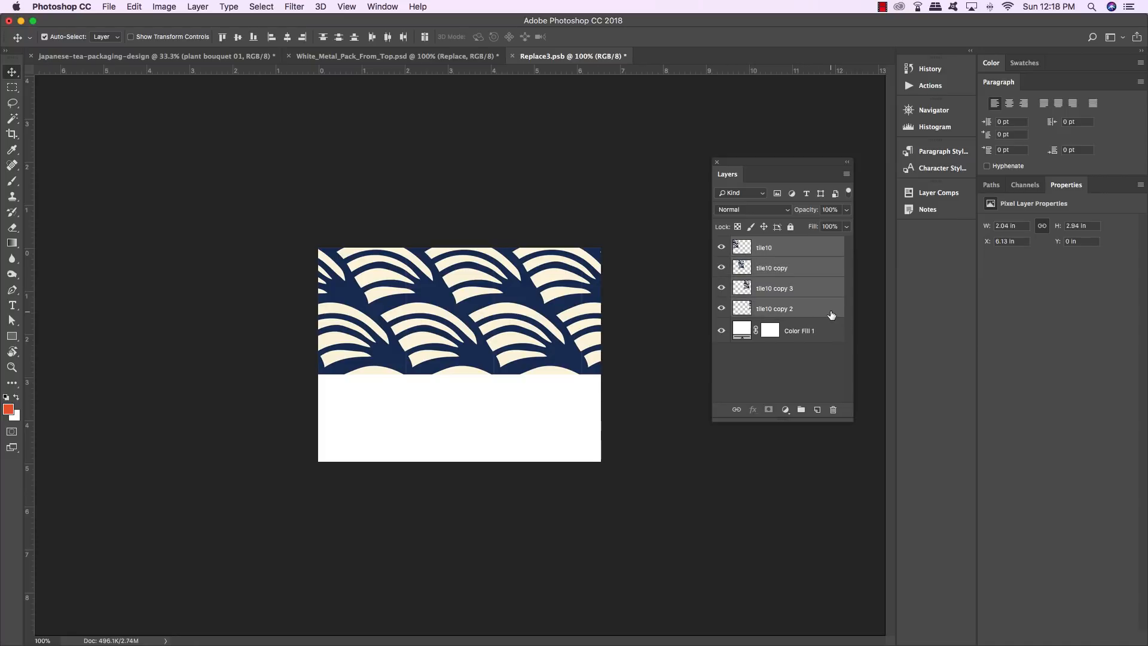
{"action": "key", "text": "ctrl+t"}
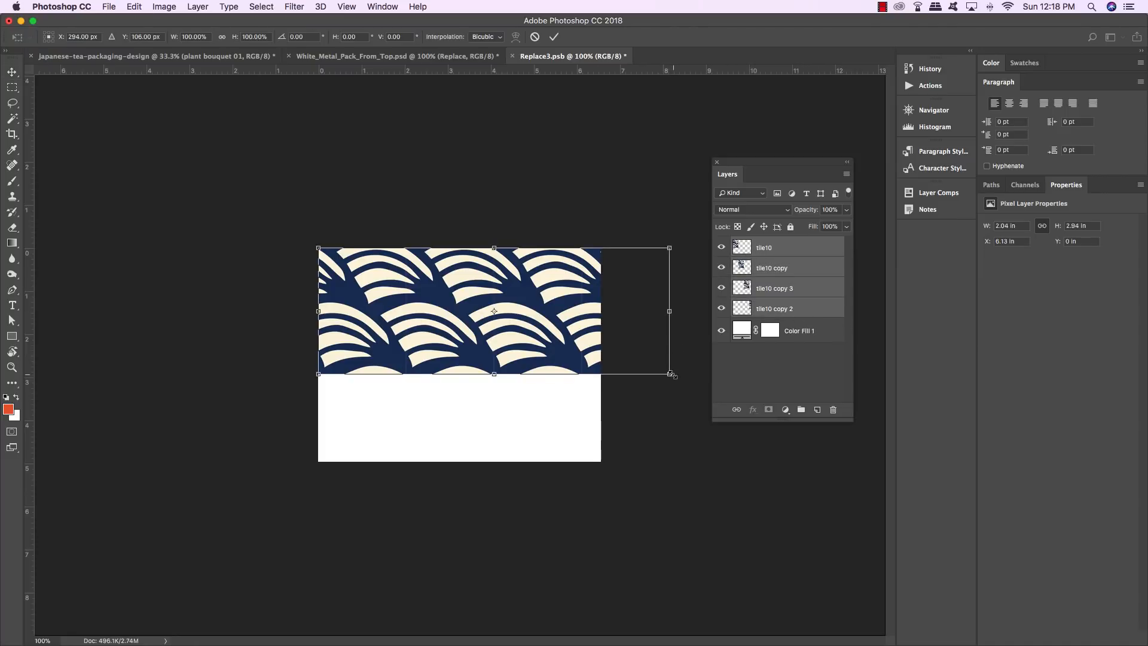
{"action": "left_click_drag", "start_coordinate": [669, 373], "coordinate": [618, 356]}
{"action": "key", "text": "Return"}
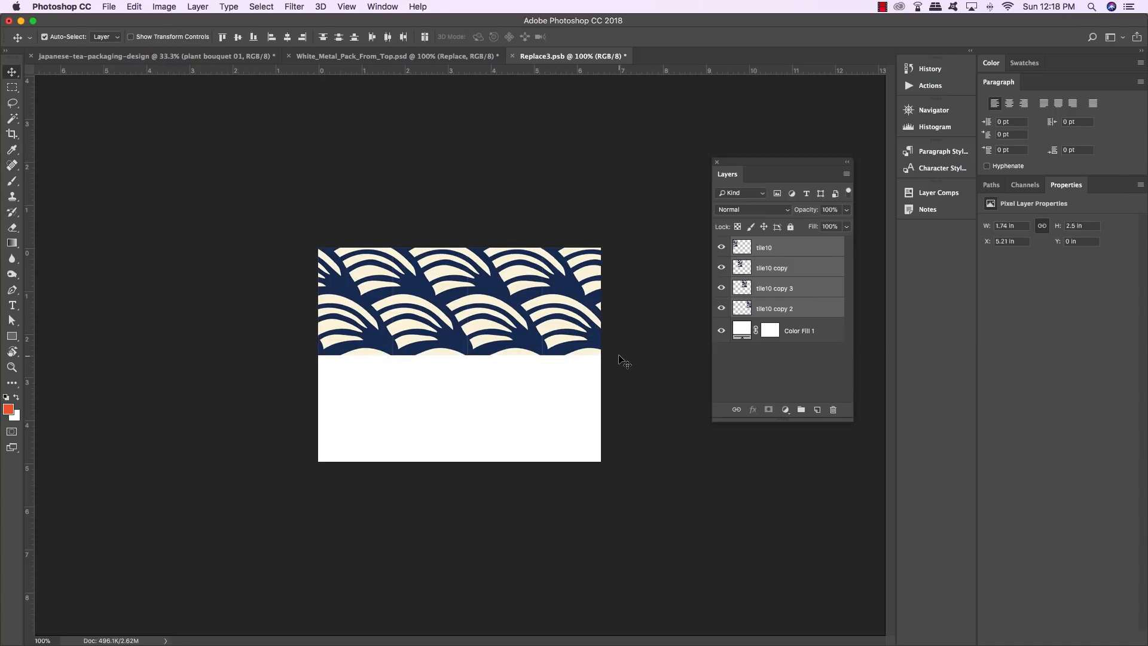
{"action": "key", "text": "super+e"}
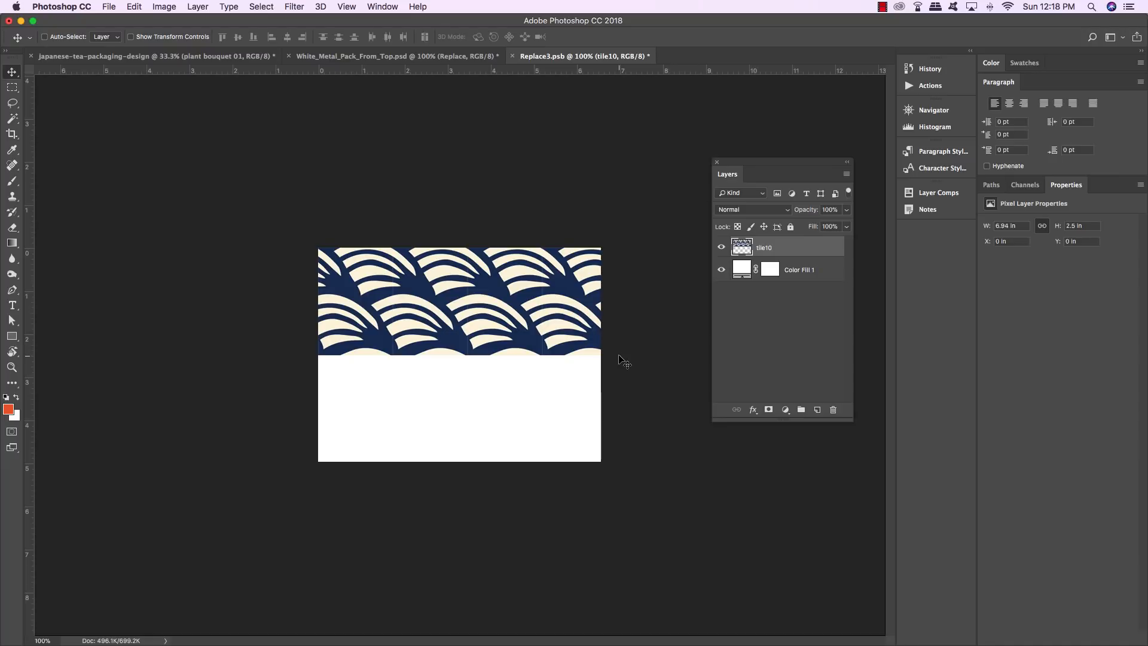
Step: Duplicate the merged wave row, place the copy beneath it in the layer stack, and move it down to Y 2.5 in
{"action": "key", "text": "super+j"}
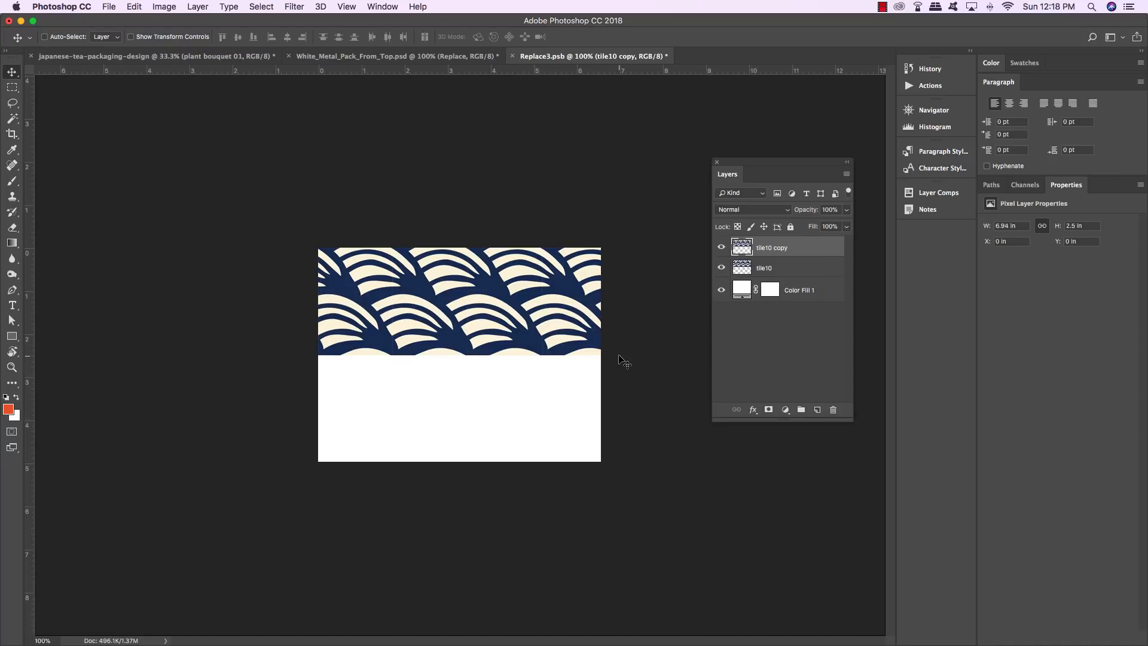
{"action": "key", "text": "super+bracketleft"}
{"action": "key", "text": "super+t"}
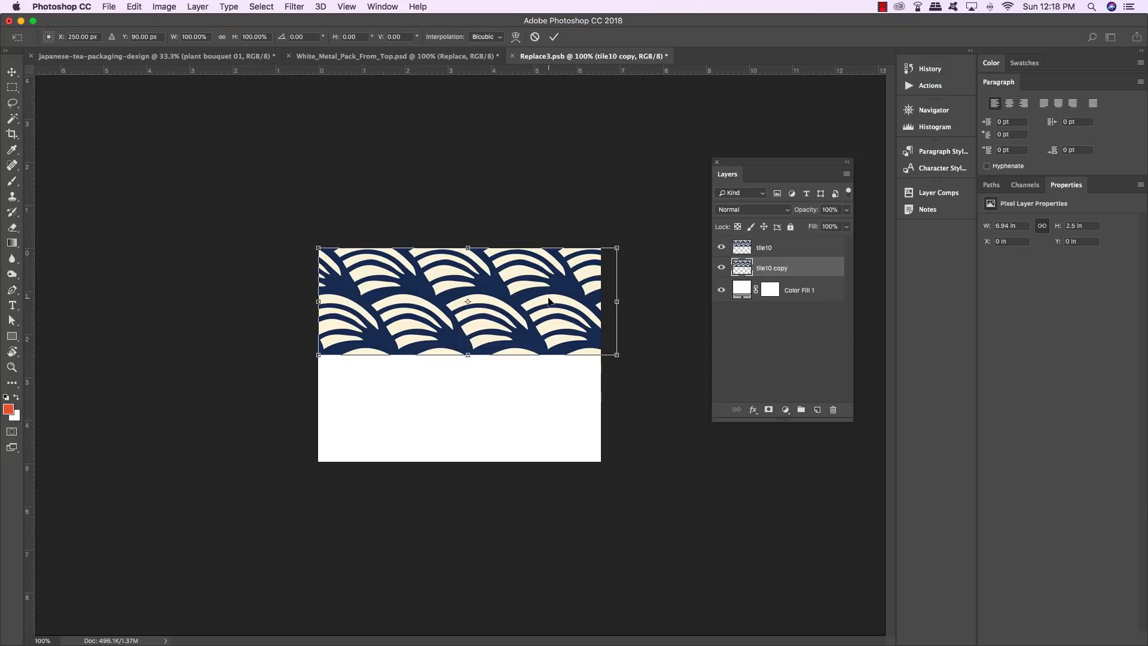
{"action": "left_click_drag", "start_coordinate": [577, 273], "coordinate": [571, 377]}
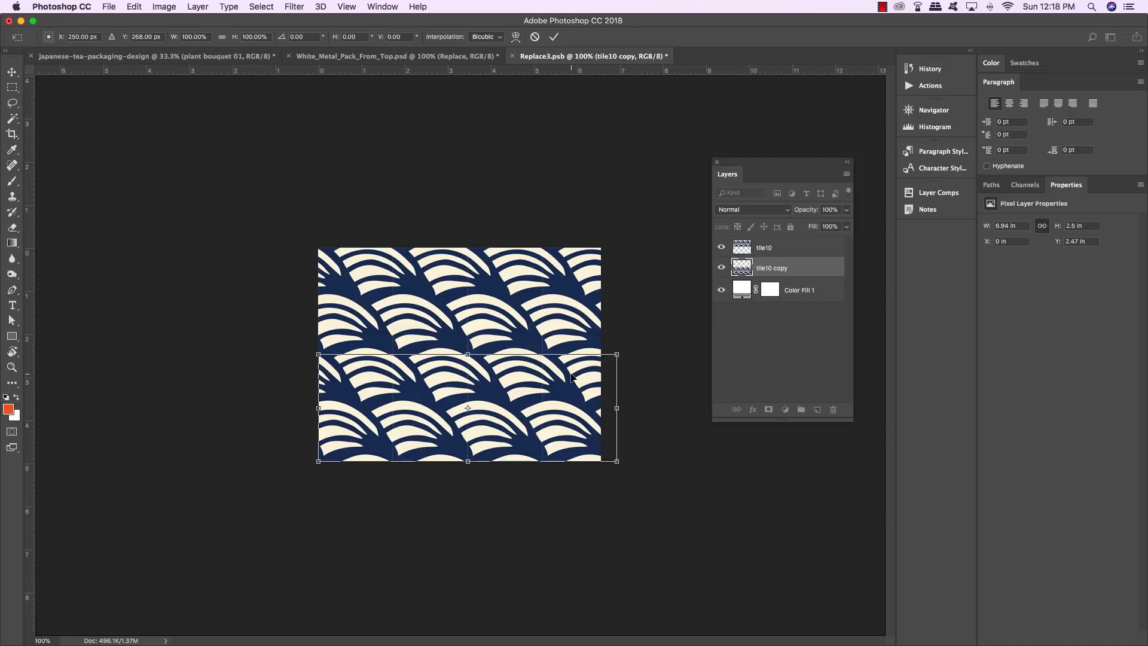
{"action": "key", "text": "Return"}
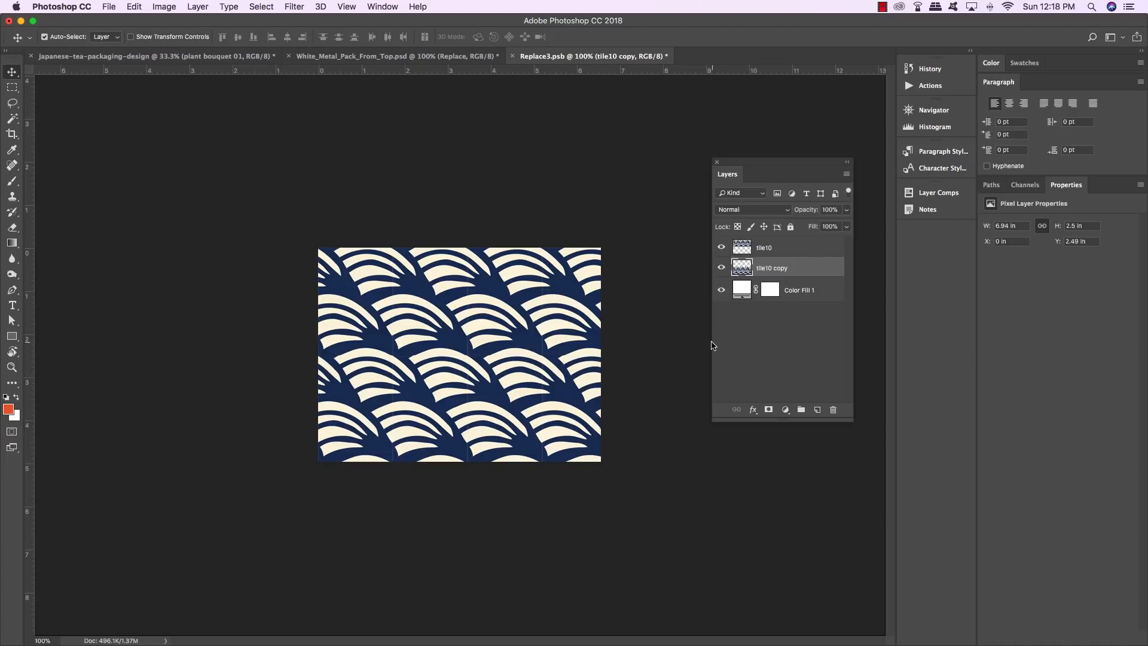
{"action": "key", "text": "Down"}
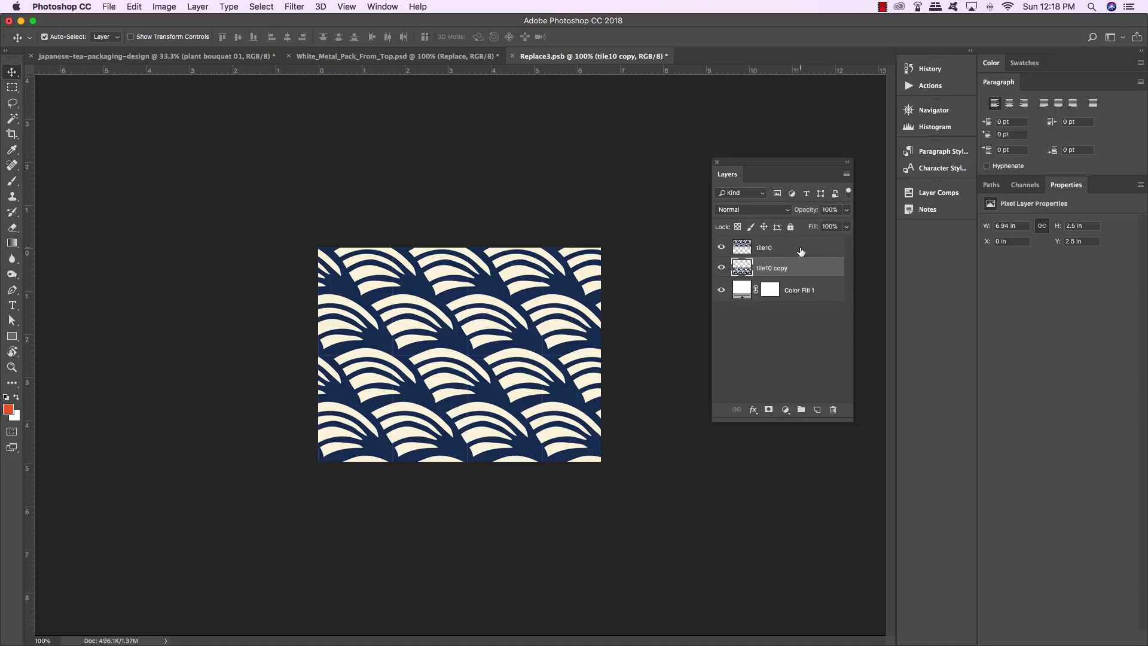
Step: Merge the two wave rows into a single layer and duplicate it three times in place to cover the tile seams
{"action": "left_click", "coordinate": [764, 248], "text": "shift"}
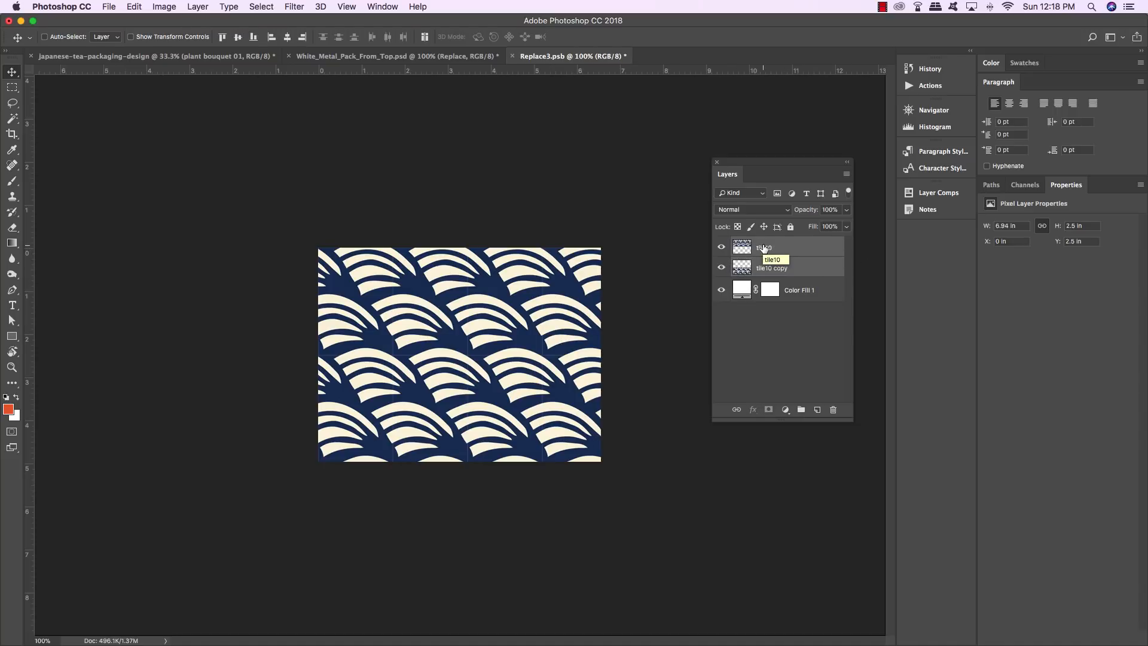
{"action": "key", "text": "super+e"}
{"action": "key", "text": "super+j"}
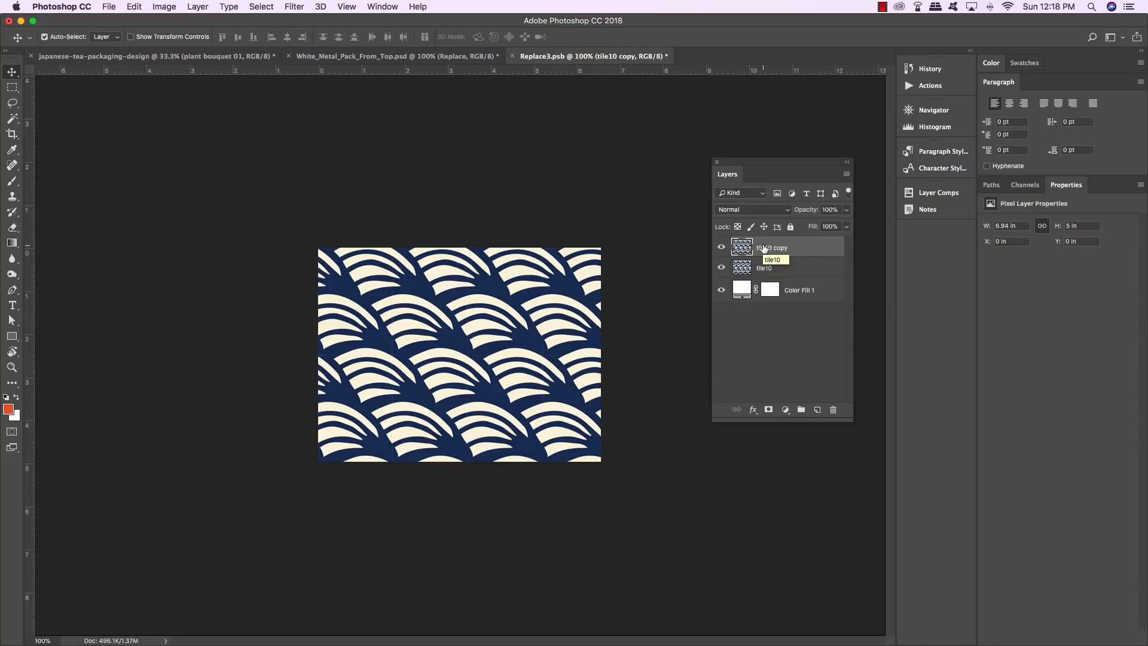
{"action": "key", "text": "super+j"}
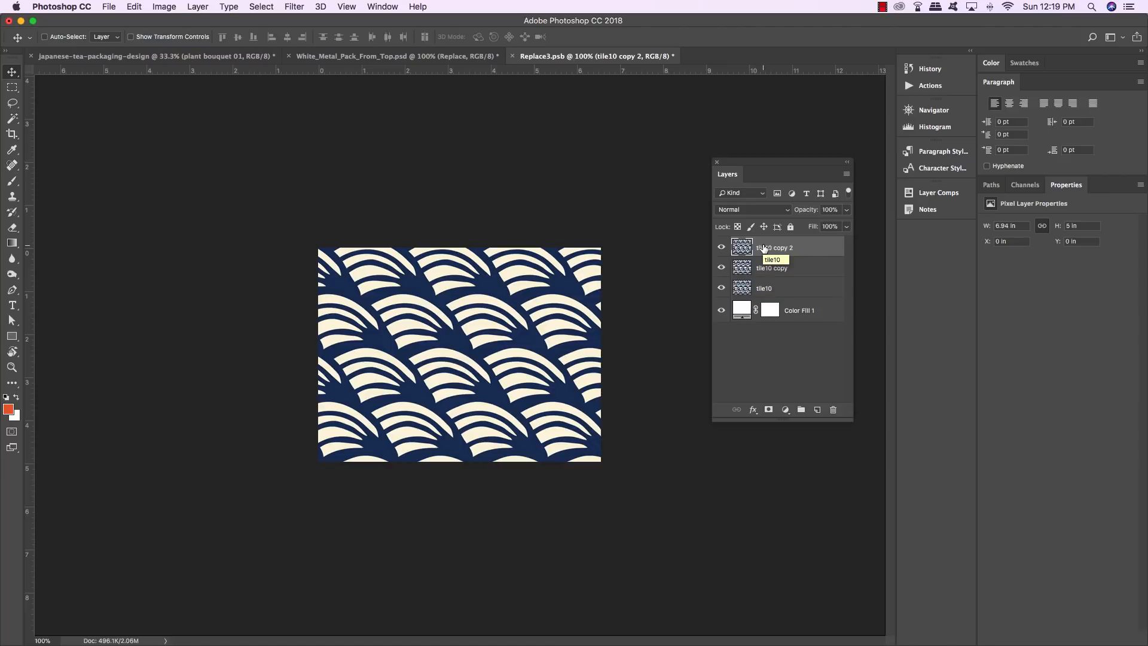
{"action": "key", "text": "super+j"}
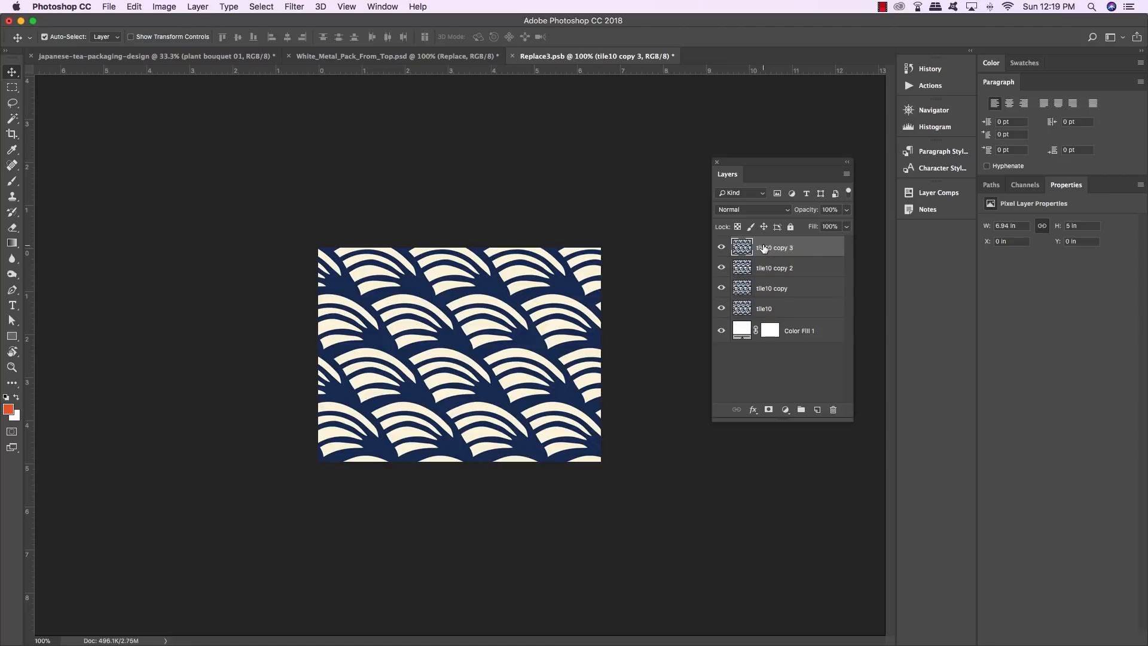
Step: Compare the seams with the lower three pattern layers hidden and shown, and merge all four pattern layers
{"action": "left_click", "coordinate": [802, 303], "text": "shift"}
{"action": "key", "text": "super+equal"}
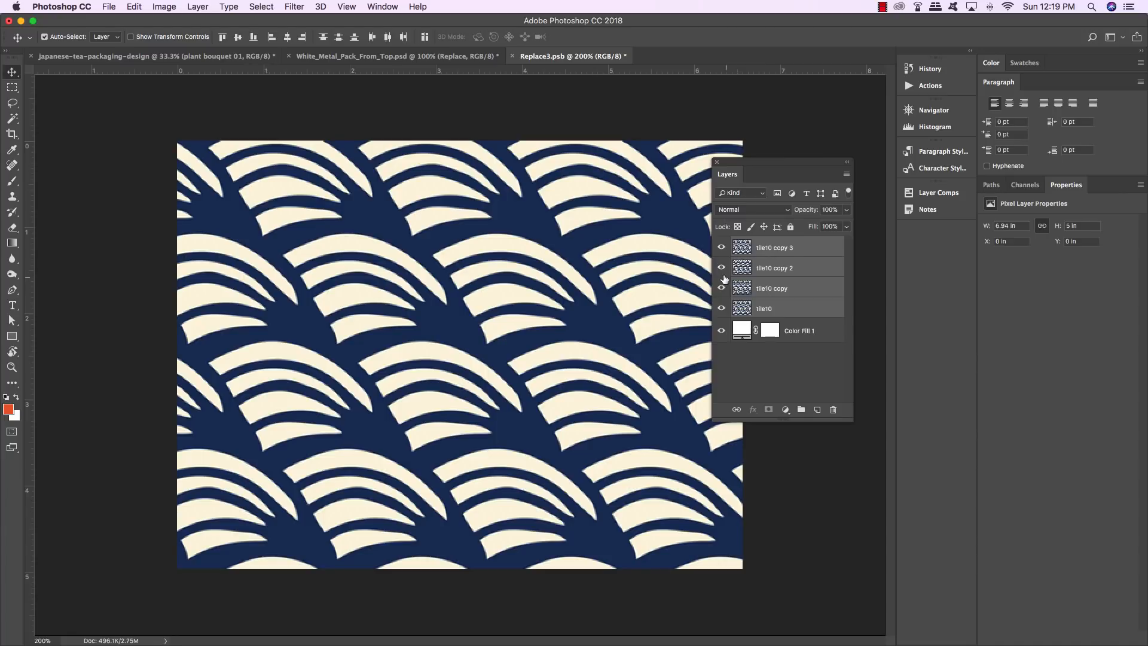
{"action": "left_click_drag", "start_coordinate": [721, 267], "coordinate": [721, 308]}
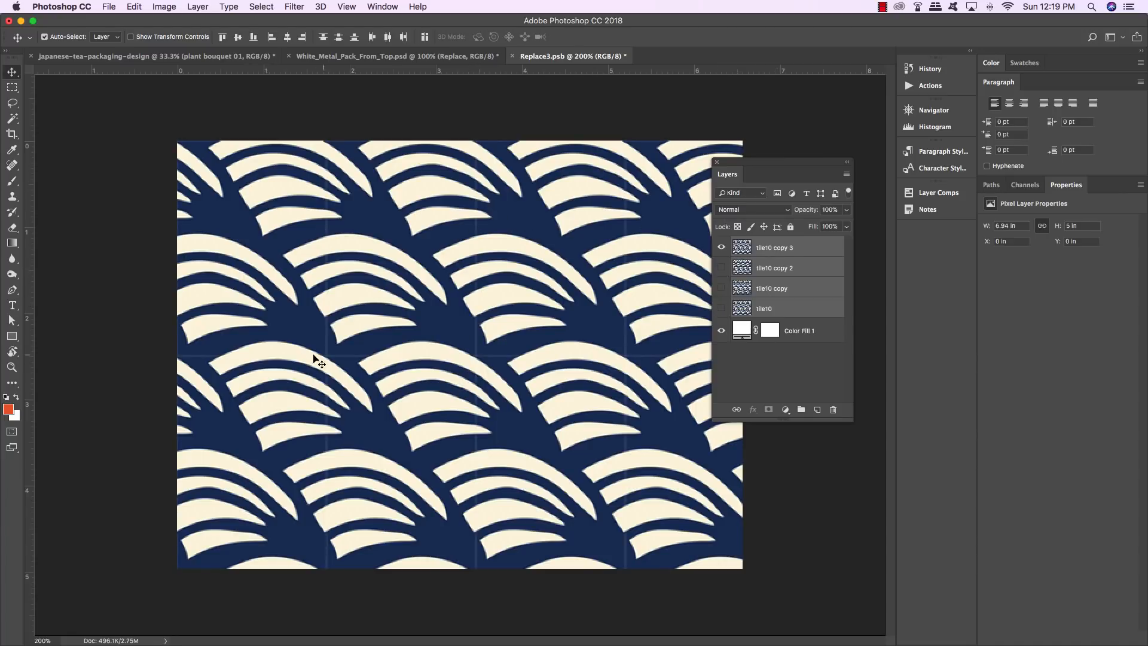
{"action": "left_click_drag", "start_coordinate": [721, 268], "coordinate": [721, 309]}
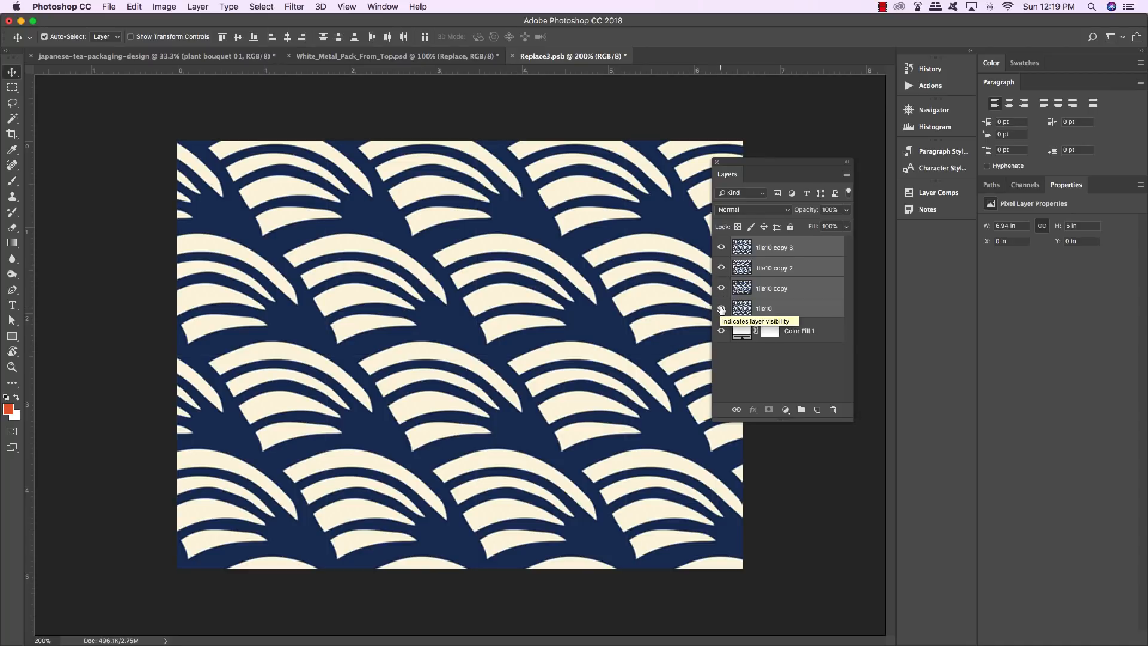
{"action": "key", "text": "super+e"}
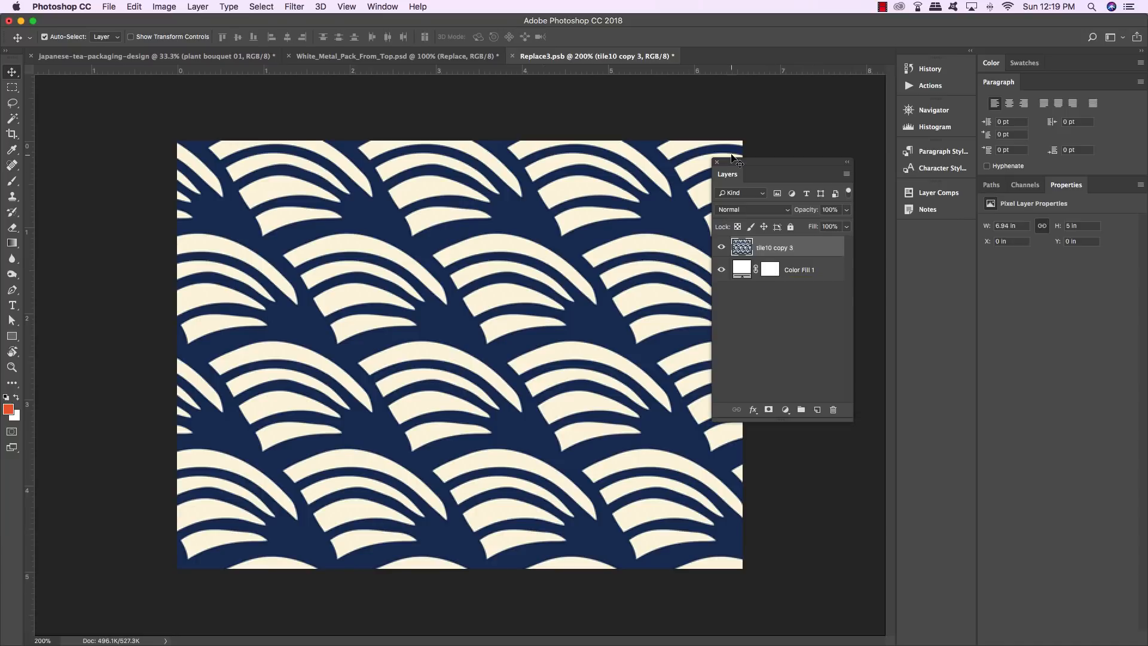
Step: Duplicate the merged pattern layer, hide the lower original, and invert the colors of the upper copy
{"action": "left_click_drag", "start_coordinate": [742, 165], "coordinate": [784, 154]}
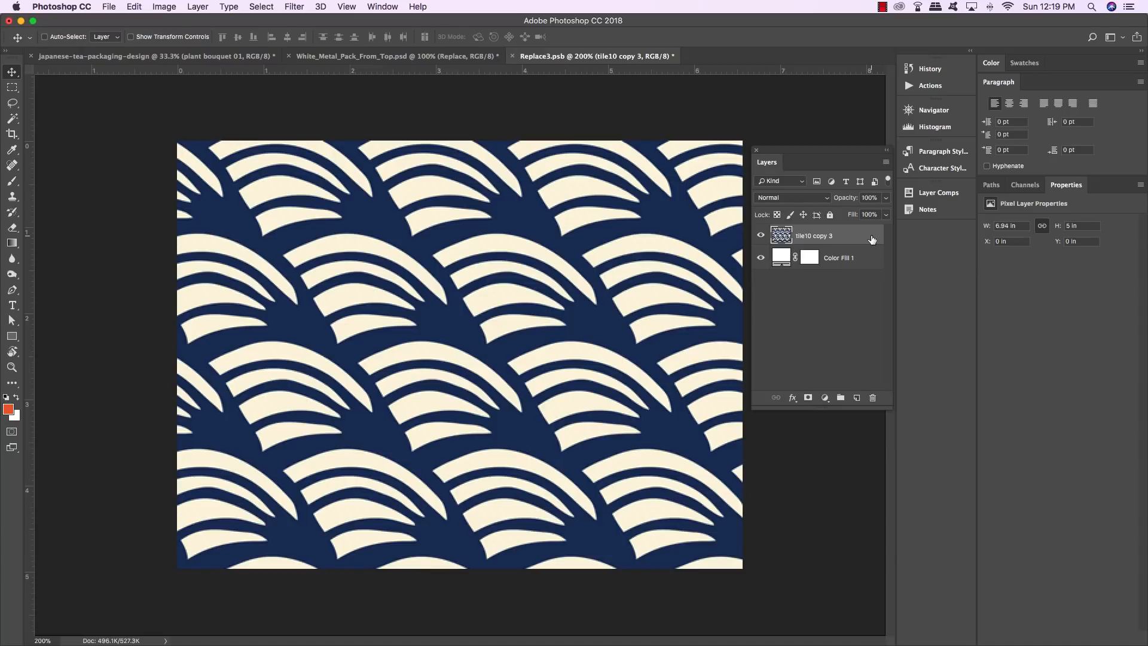
{"action": "key", "text": "super+j"}
{"action": "left_click", "coordinate": [869, 257]}
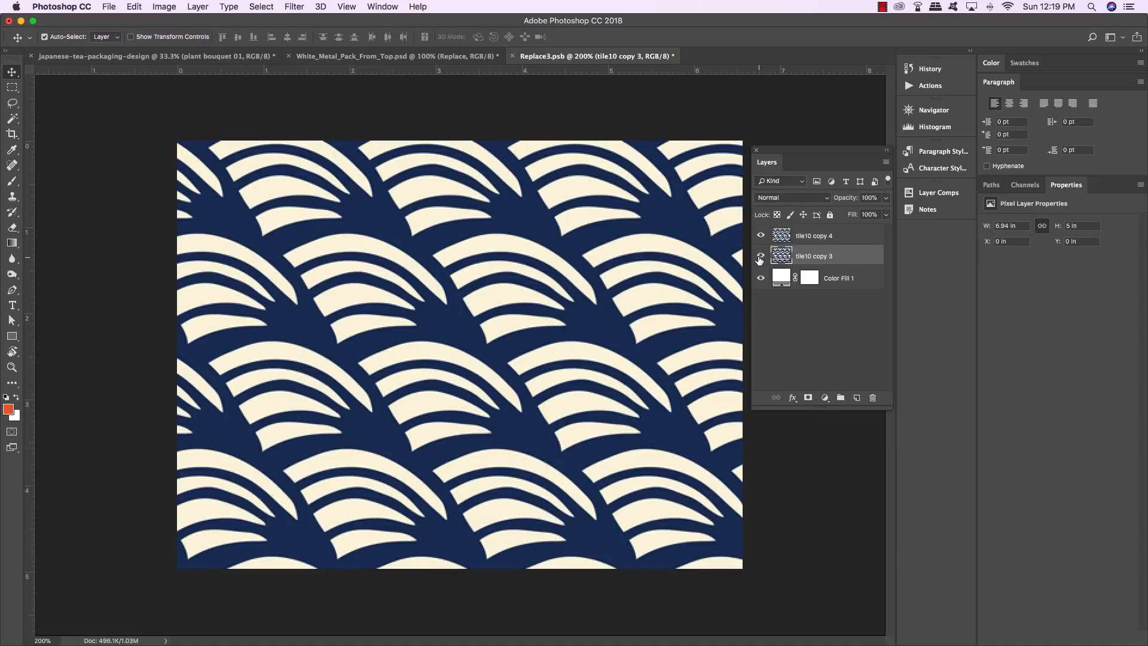
{"action": "left_click", "coordinate": [760, 257]}
{"action": "left_click", "coordinate": [852, 237]}
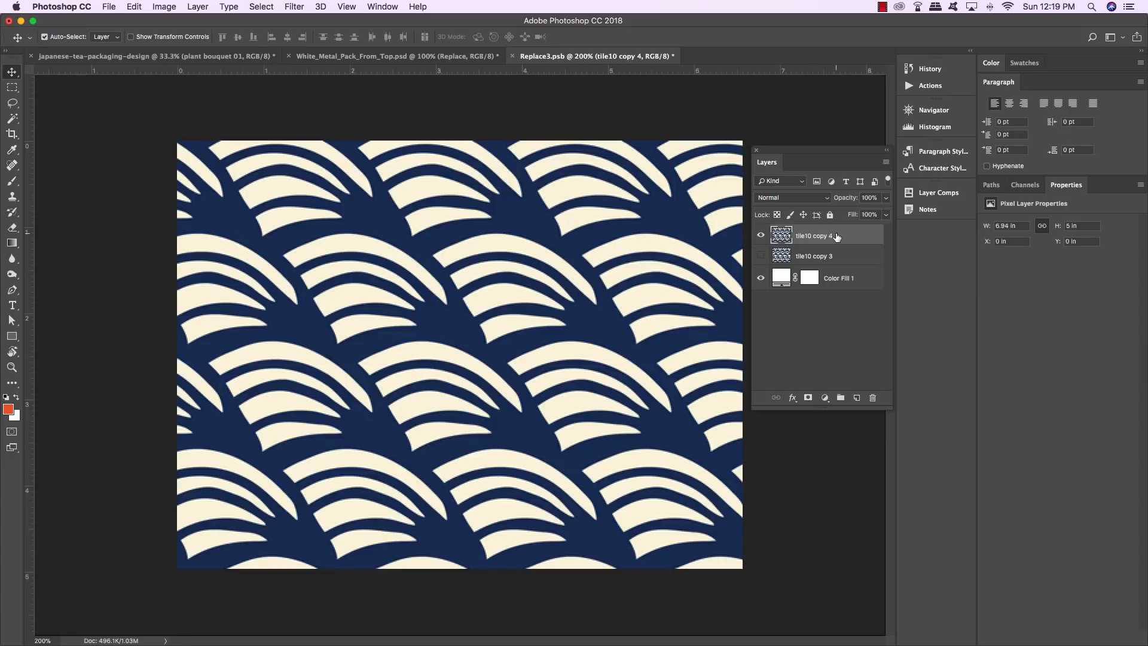
{"action": "key", "text": "super+i"}
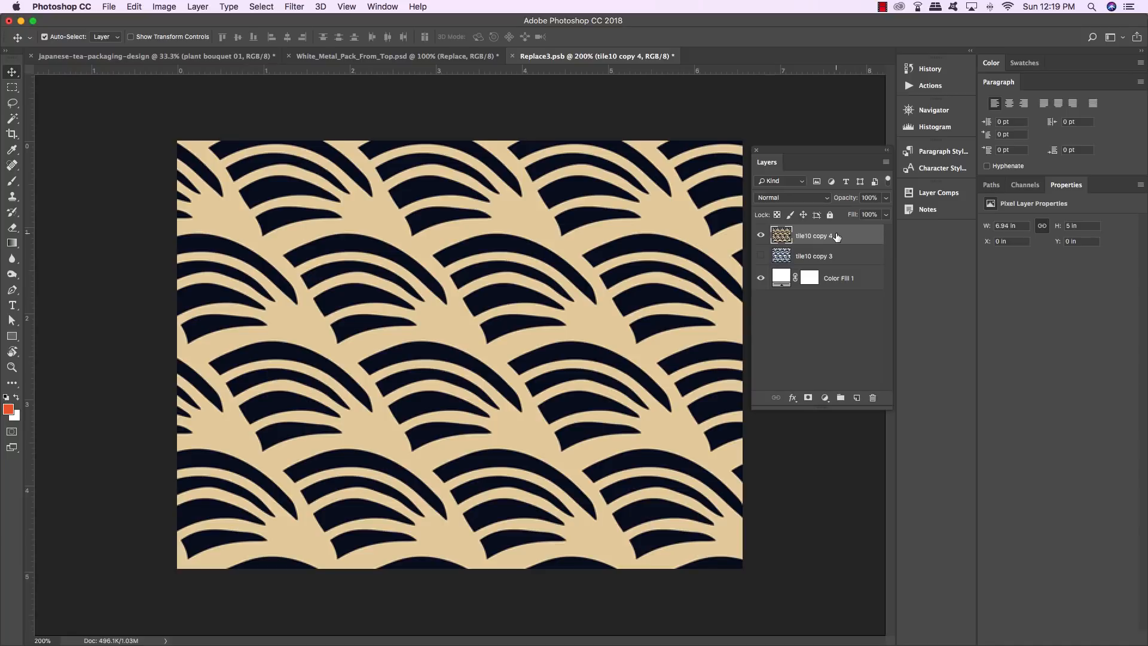
Step: Select all similar dark wave stripes from one stripe, invert the selection, and mask the inverted pattern layer with it
{"action": "key", "text": "w"}
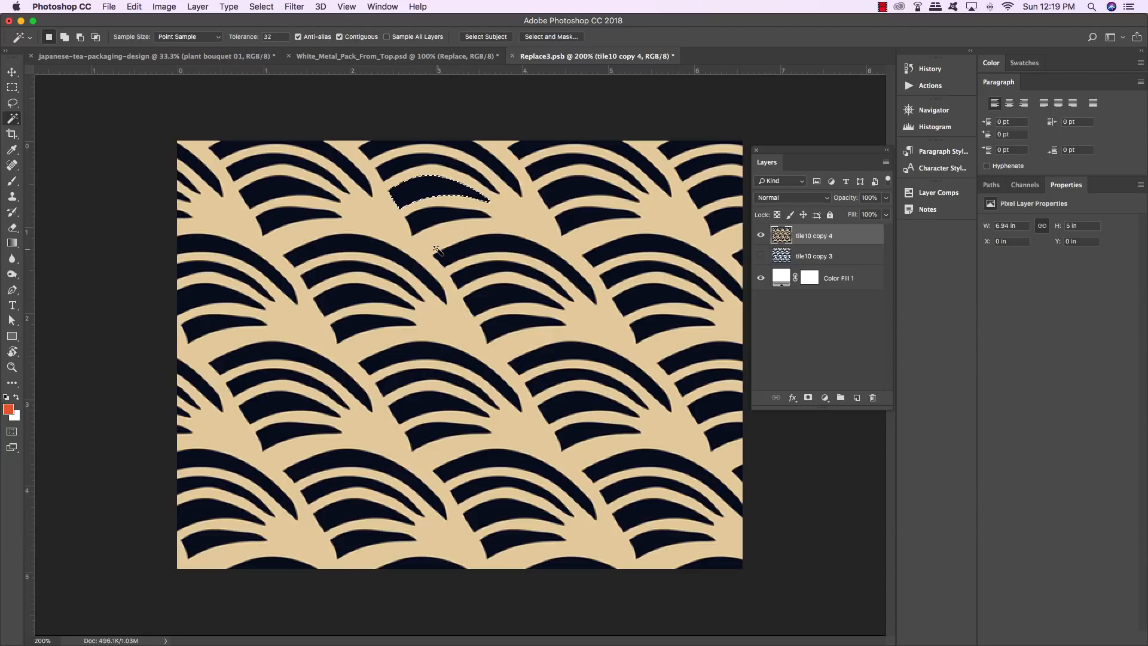
{"action": "left_click", "coordinate": [266, 7]}
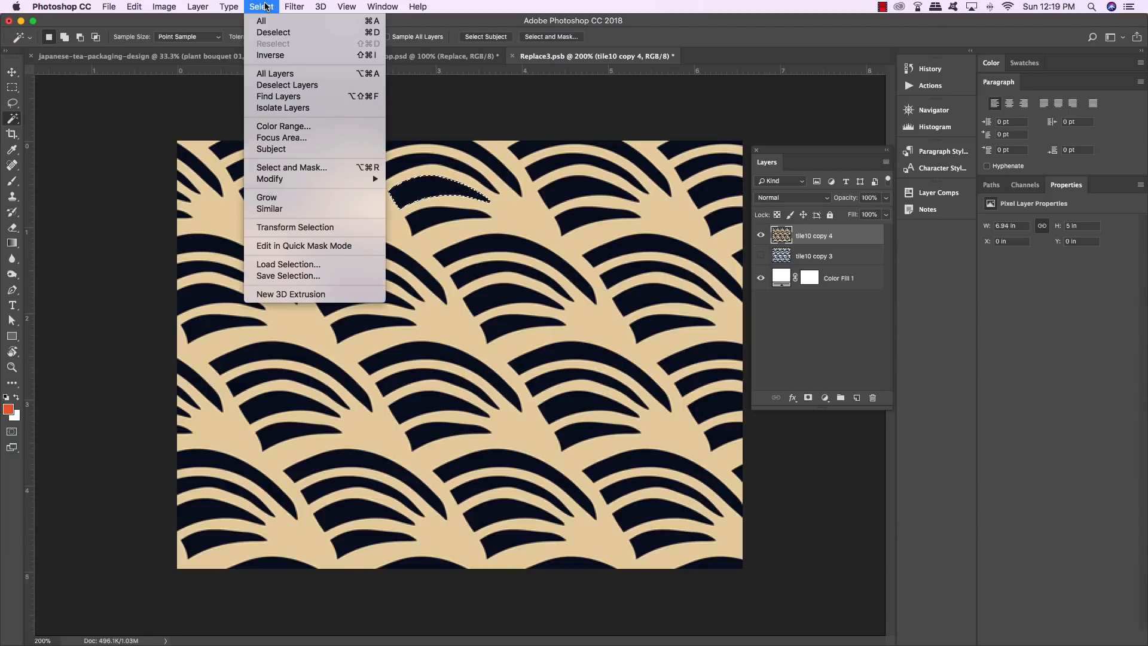
{"action": "left_click", "coordinate": [297, 210]}
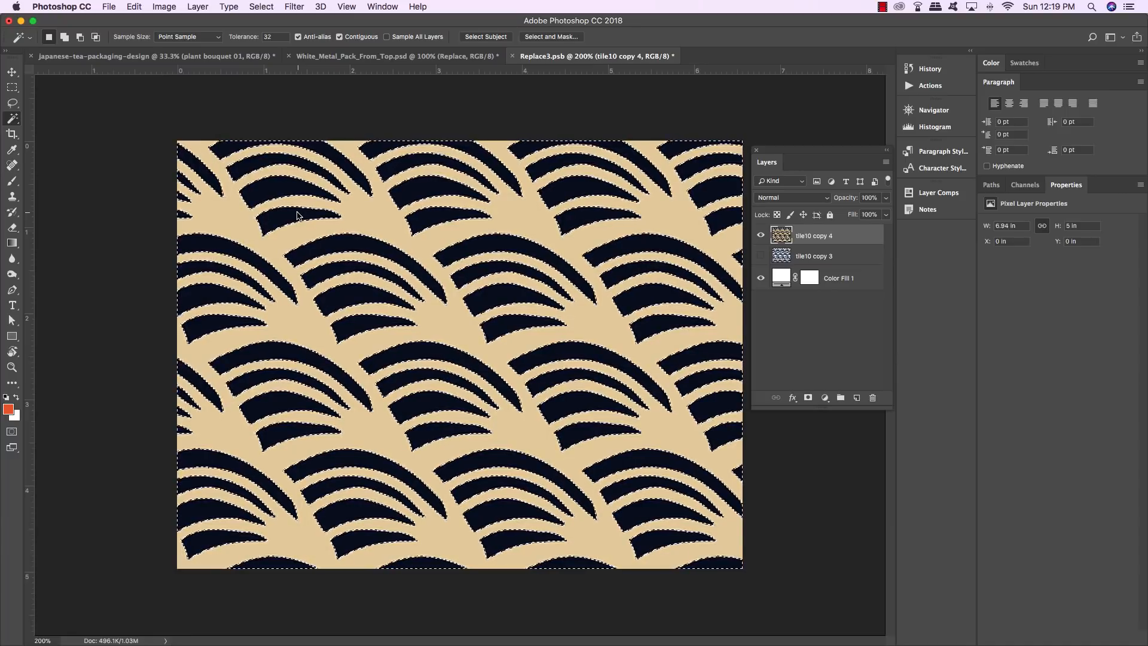
{"action": "left_click", "coordinate": [262, 7]}
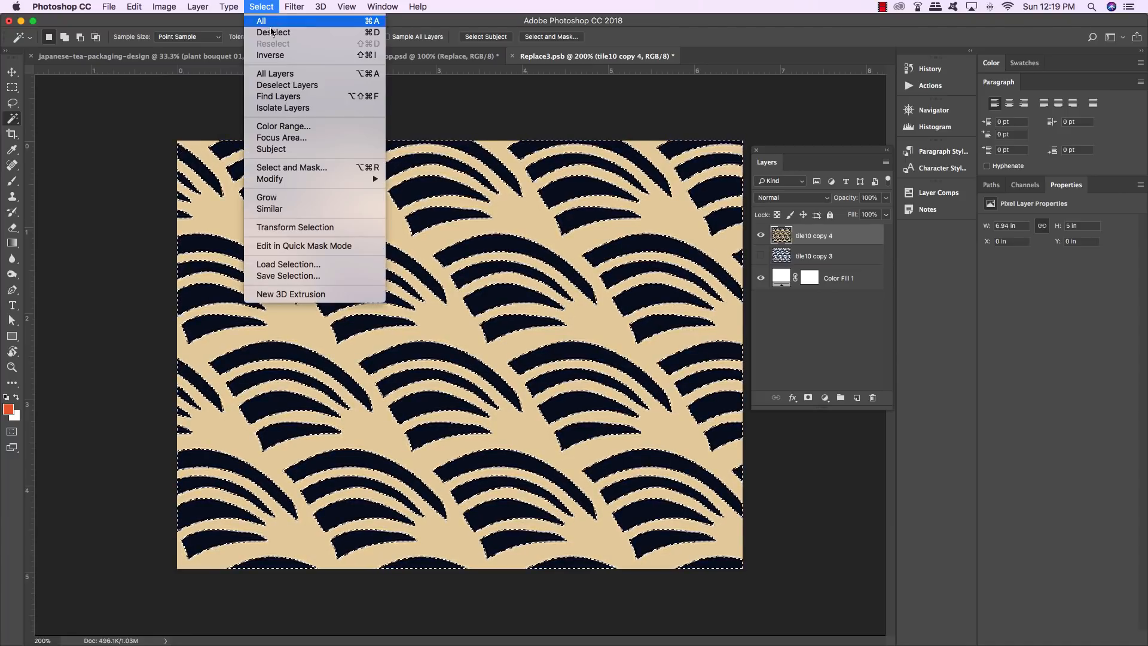
{"action": "left_click", "coordinate": [307, 57]}
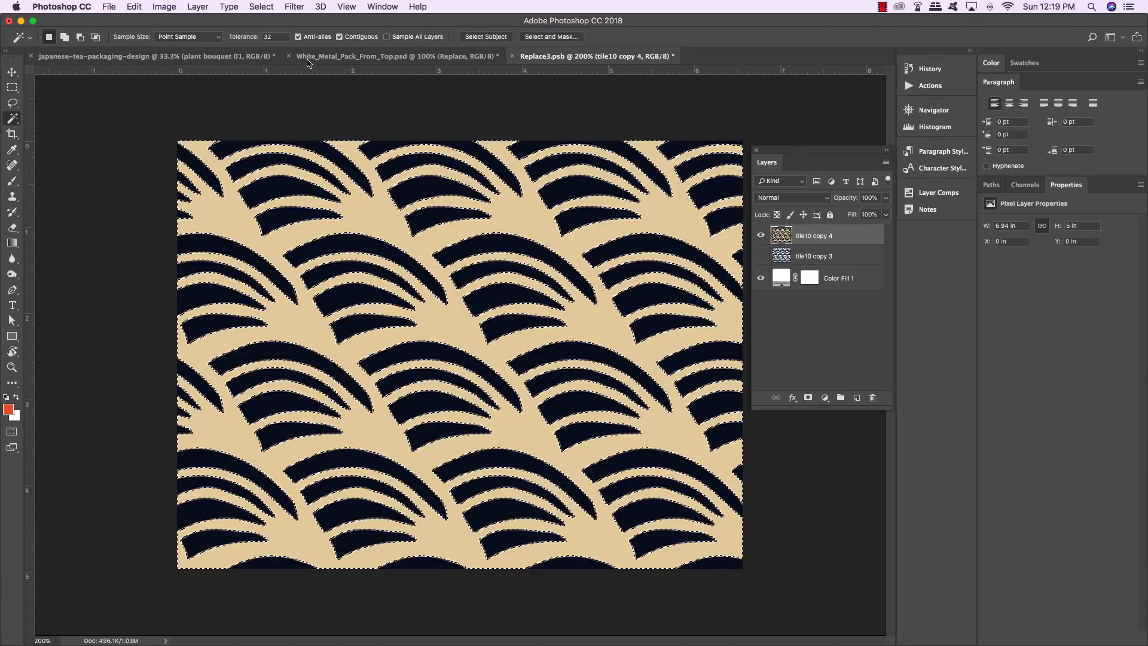
{"action": "left_click", "coordinate": [807, 398]}
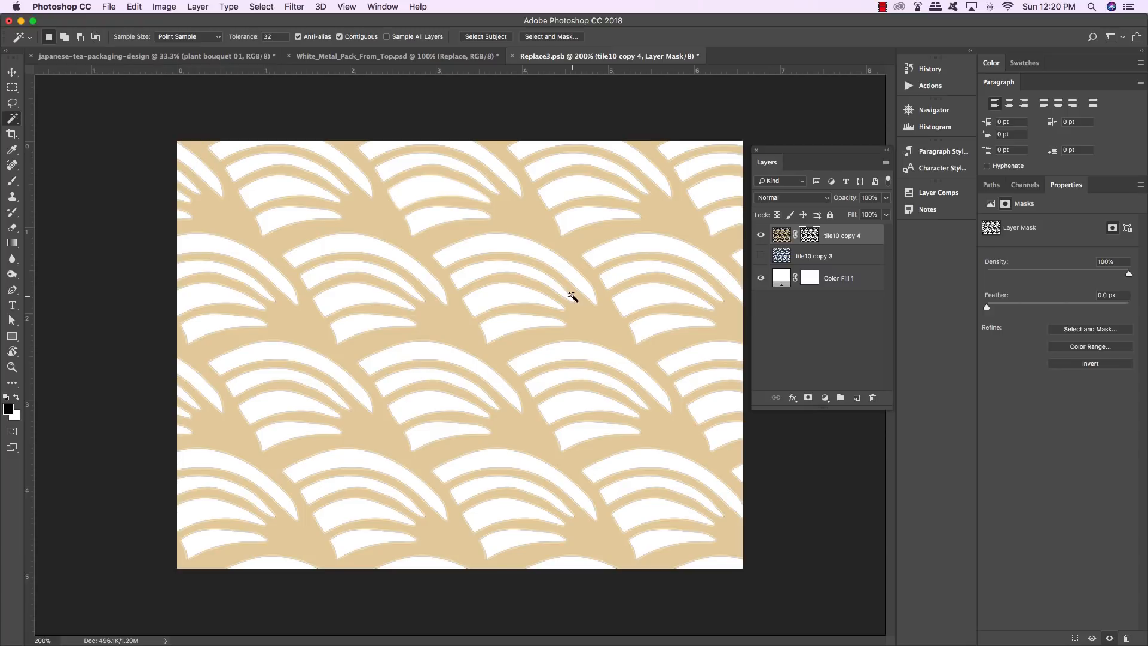
Step: Apply a Color Overlay in the foreground orange e65c30 to the masked pattern layer and collapse its effects list
{"action": "double_click", "coordinate": [879, 239]}
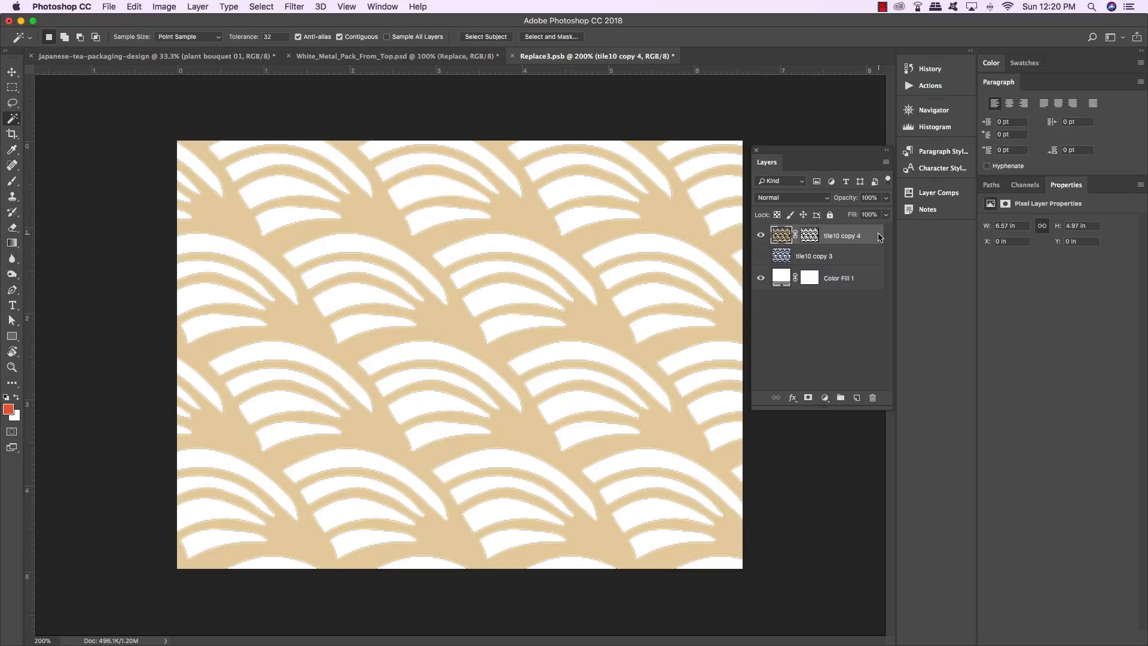
{"action": "left_click_drag", "start_coordinate": [292, 213], "coordinate": [336, 188]}
{"action": "left_click", "coordinate": [234, 346]}
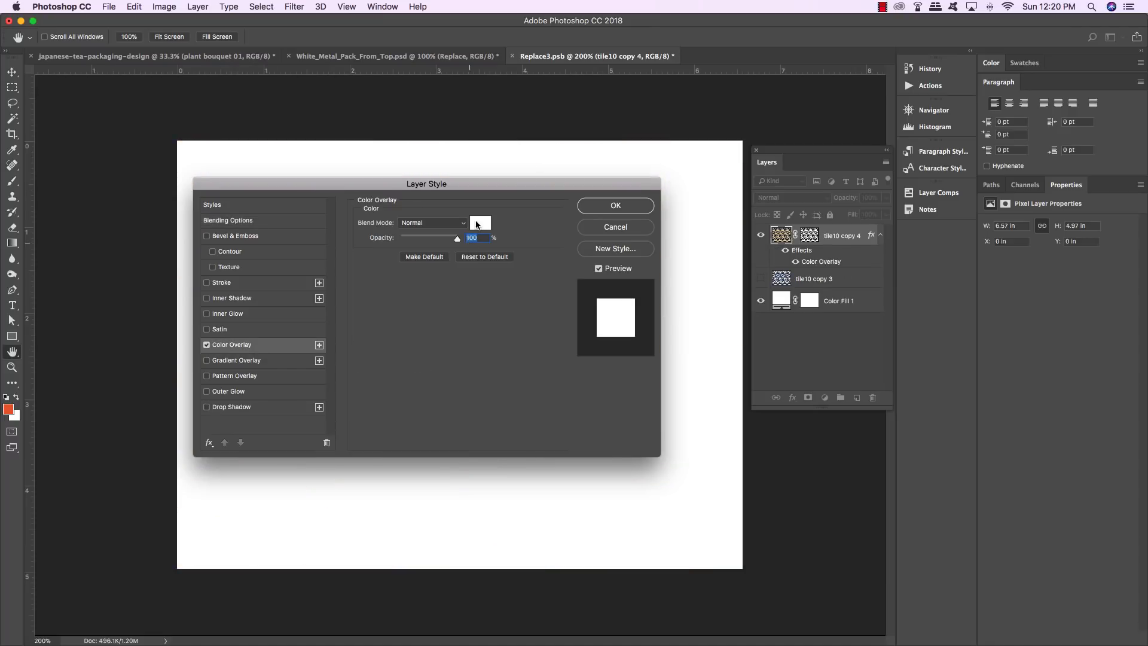
{"action": "left_click", "coordinate": [476, 224]}
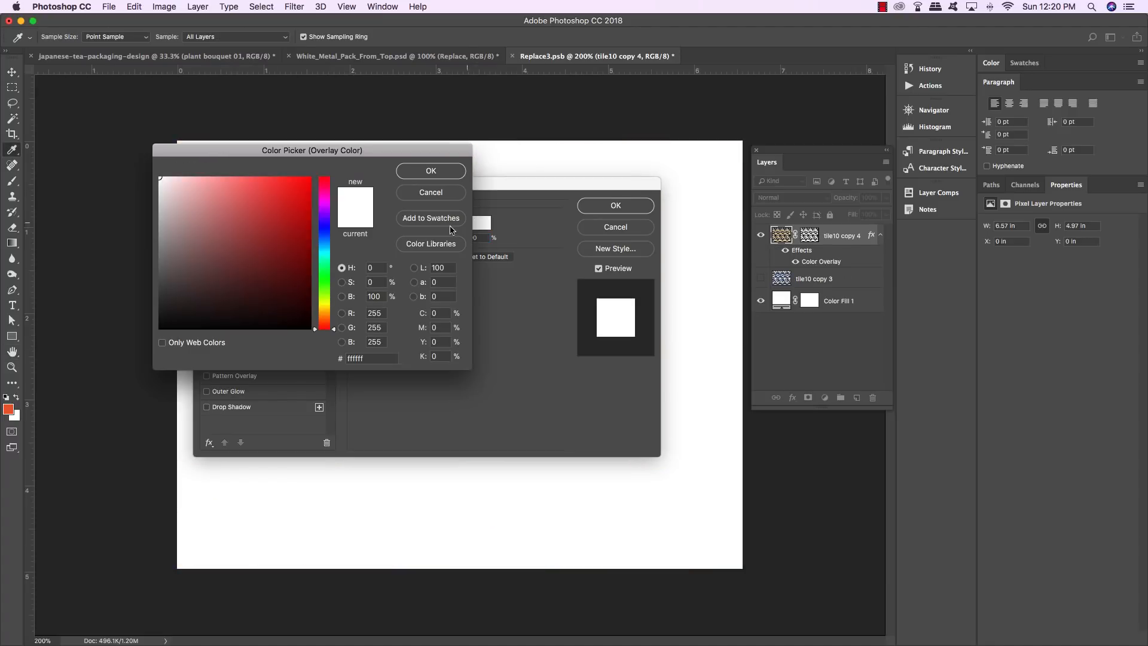
{"action": "left_click", "coordinate": [9, 409]}
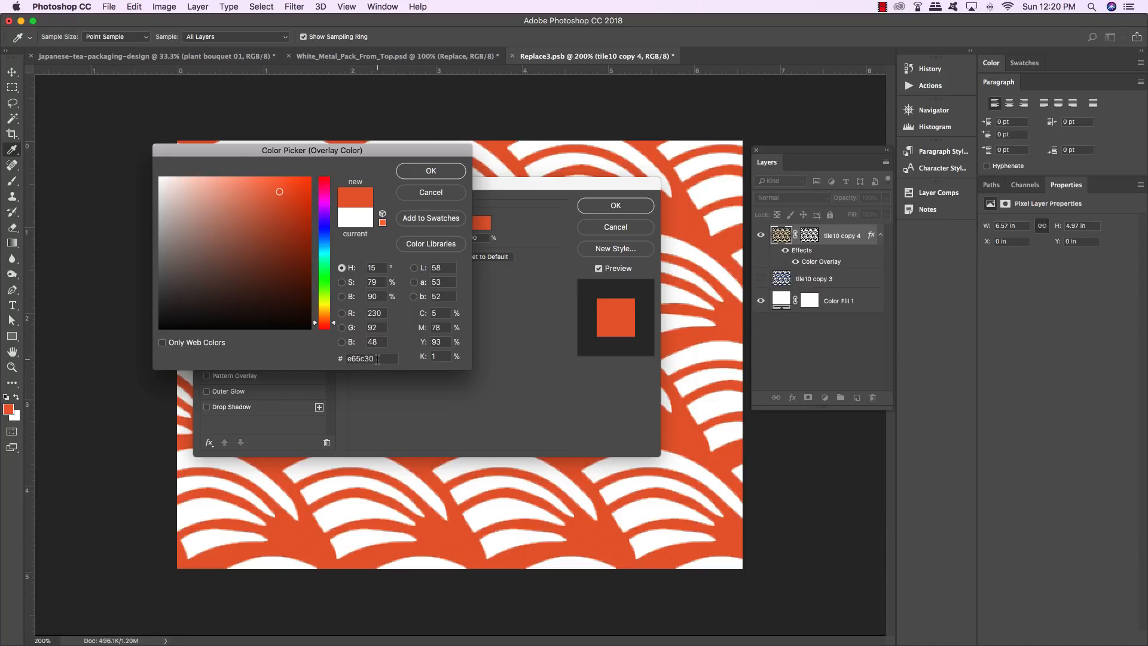
{"action": "double_click", "coordinate": [352, 359]}
{"action": "left_click", "coordinate": [431, 171]}
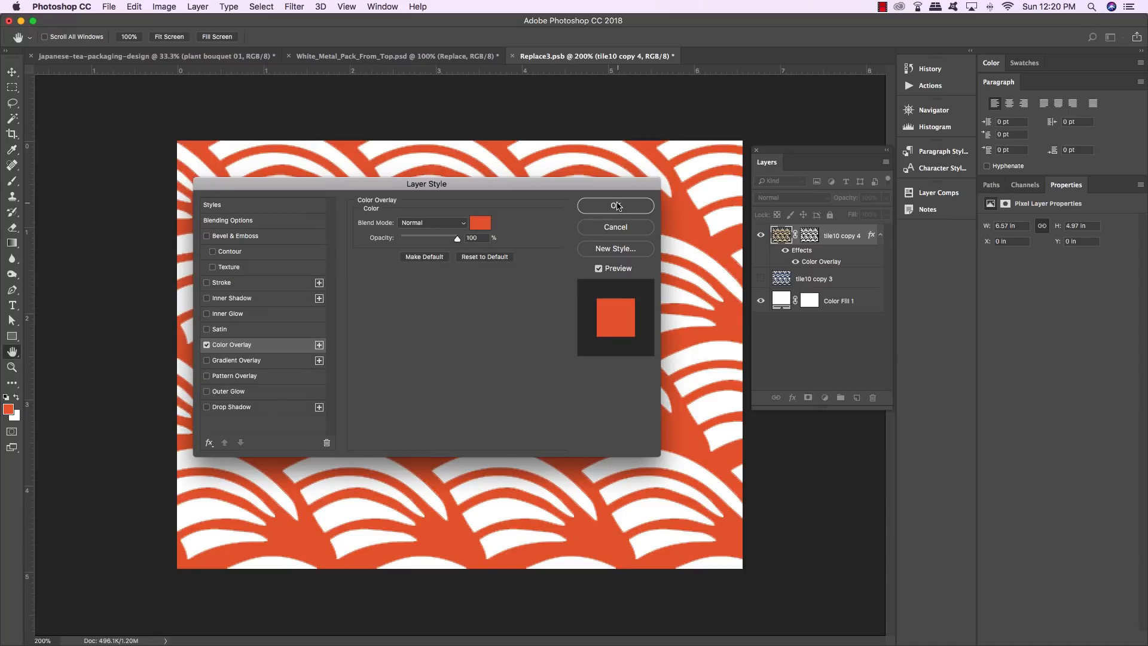
{"action": "left_click", "coordinate": [616, 206]}
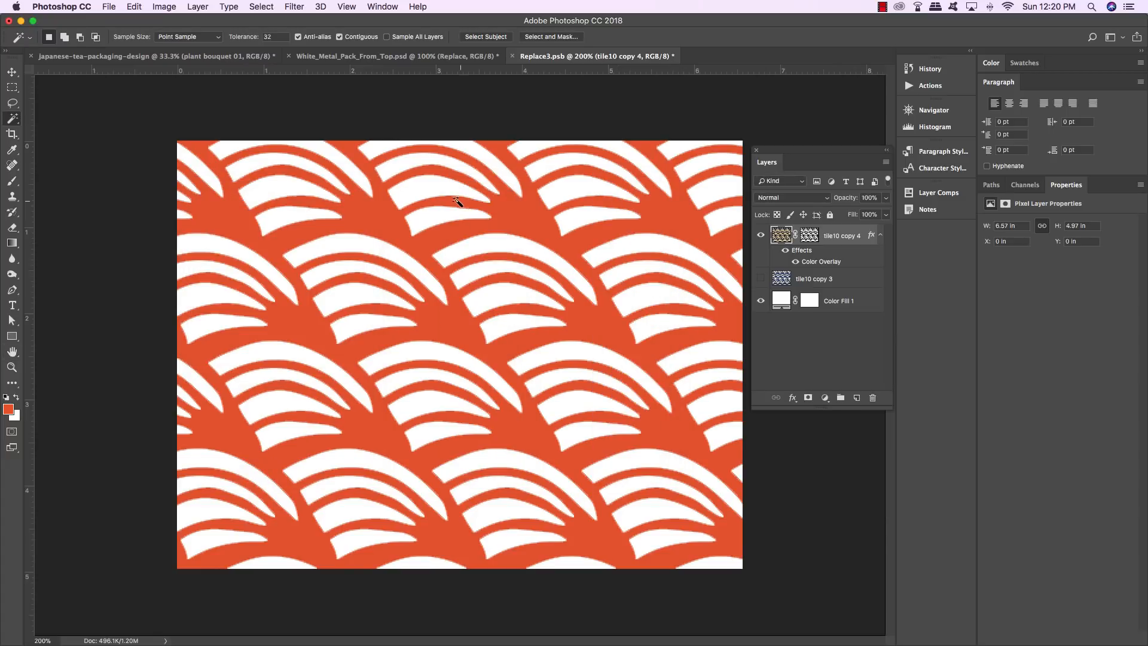
{"action": "left_click", "coordinate": [881, 236]}
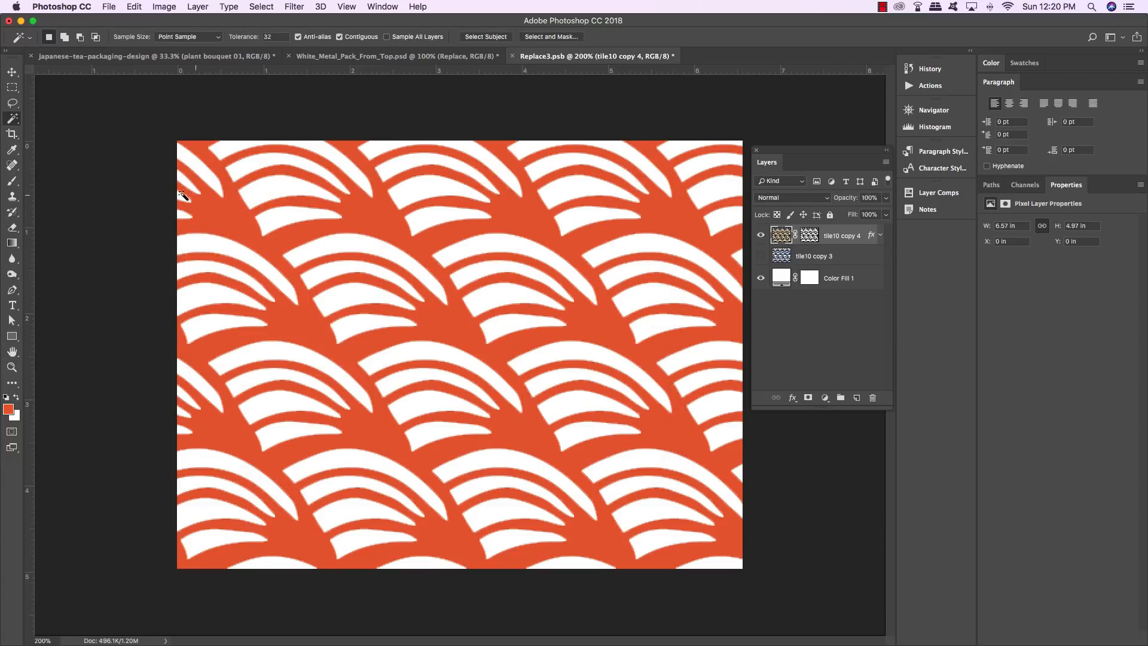
Step: Draw a rectangle about 295 by 142 px over the middle of the wave pattern, with orange e65c30 fill and no stroke
{"action": "key", "text": "u"}
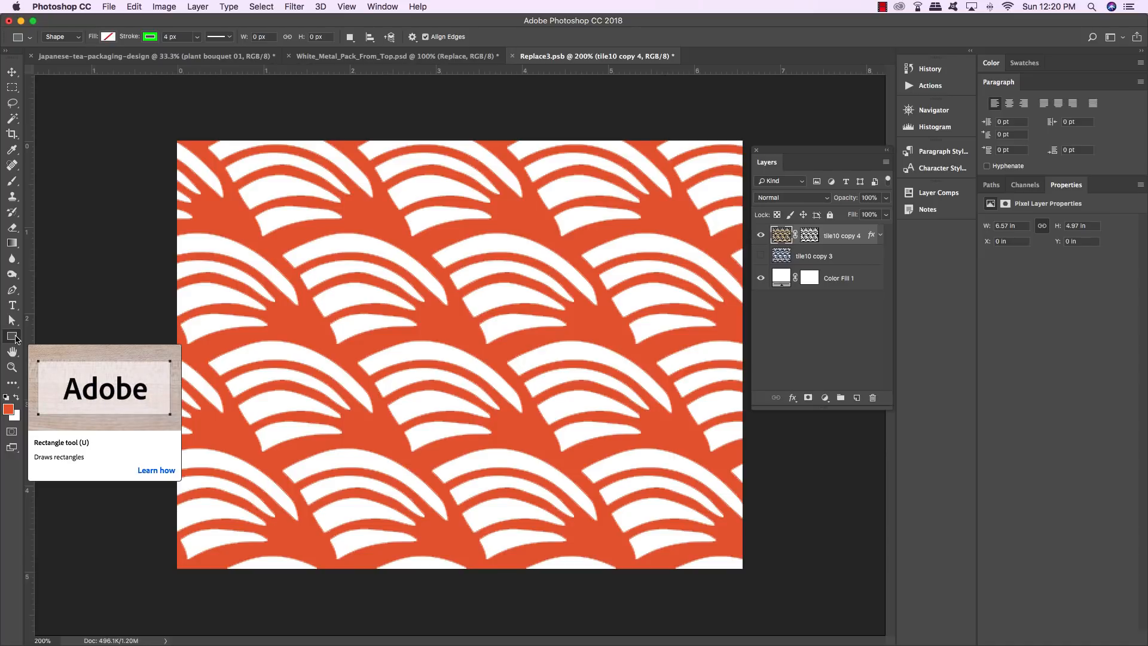
{"action": "left_click", "coordinate": [150, 39]}
{"action": "left_click", "coordinate": [99, 61]}
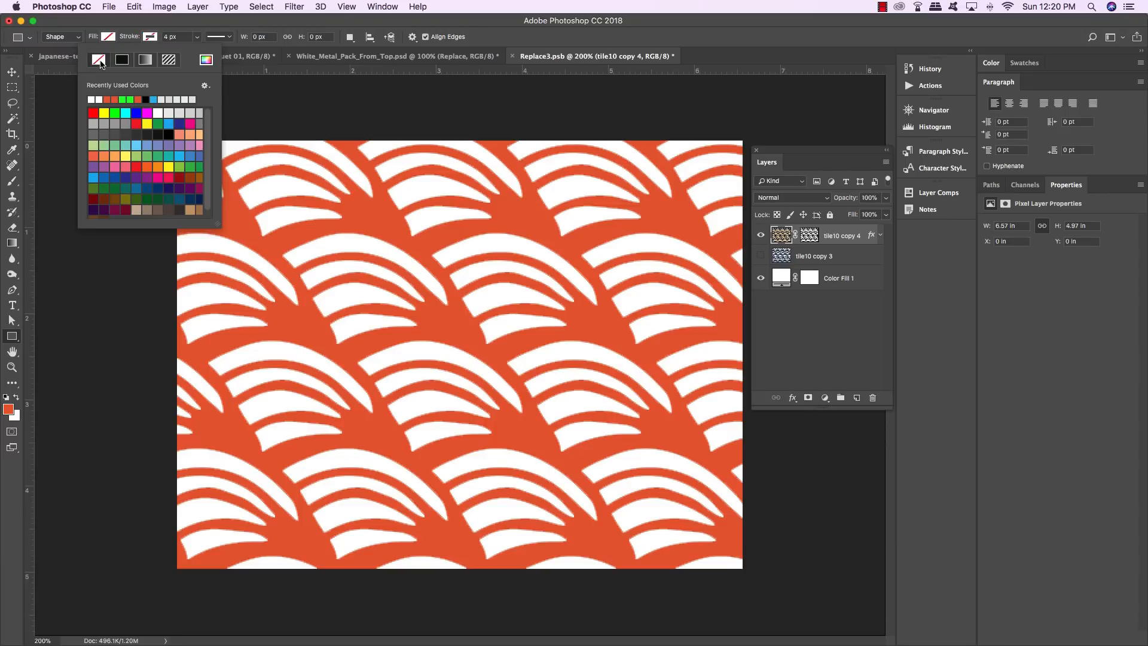
{"action": "left_click", "coordinate": [107, 39]}
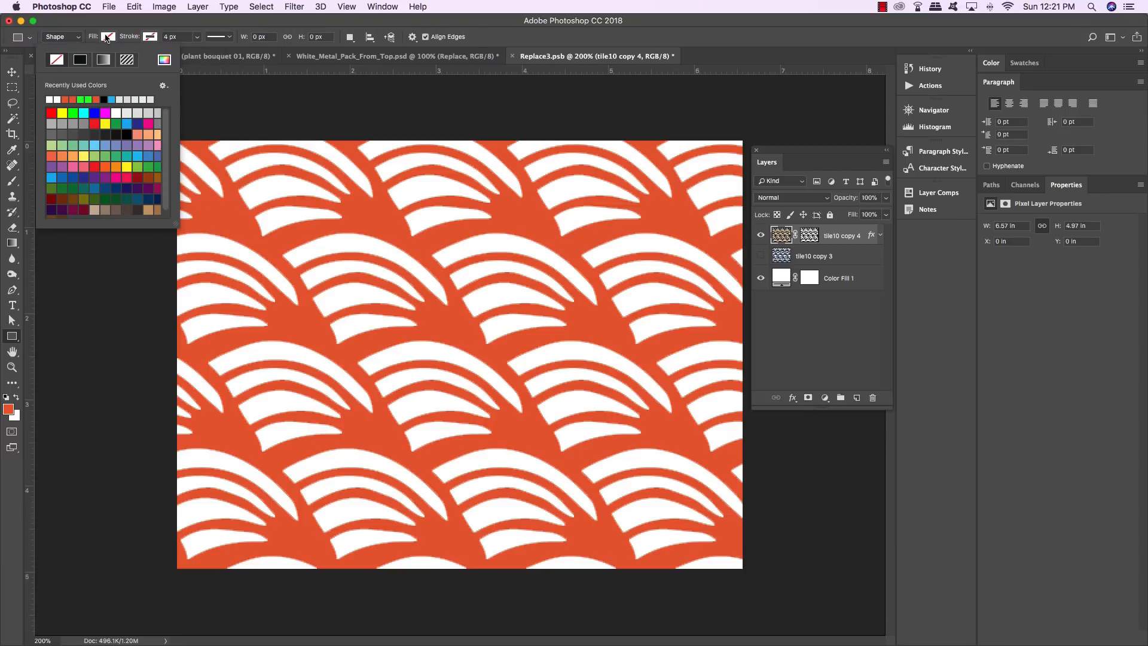
{"action": "left_click", "coordinate": [164, 61]}
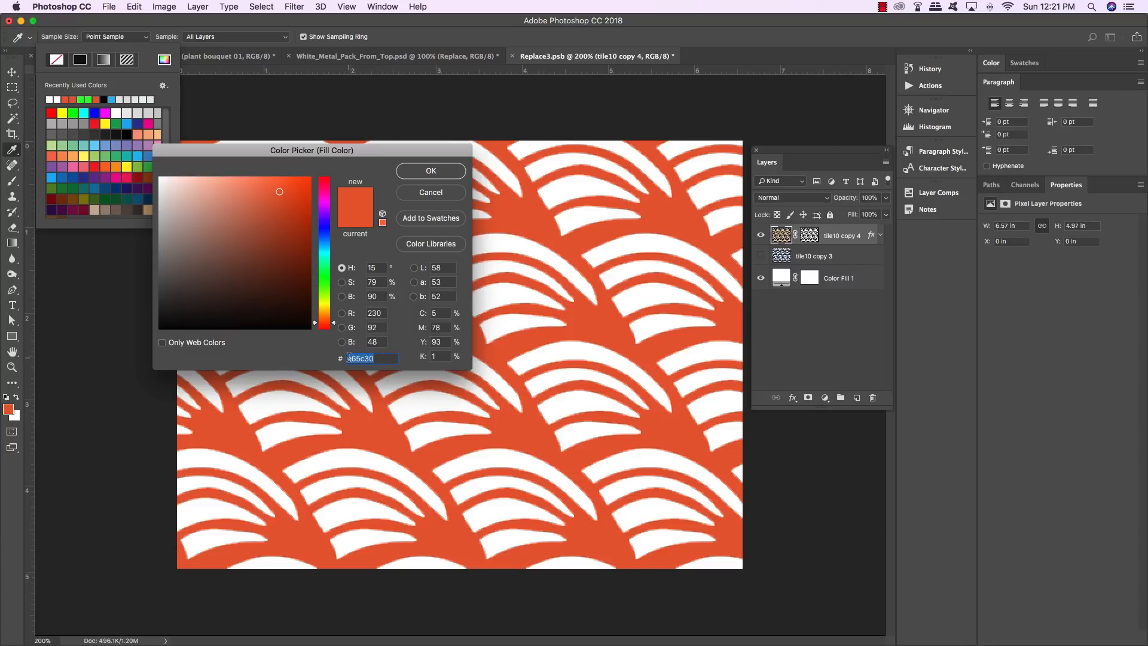
{"action": "left_click", "coordinate": [448, 172]}
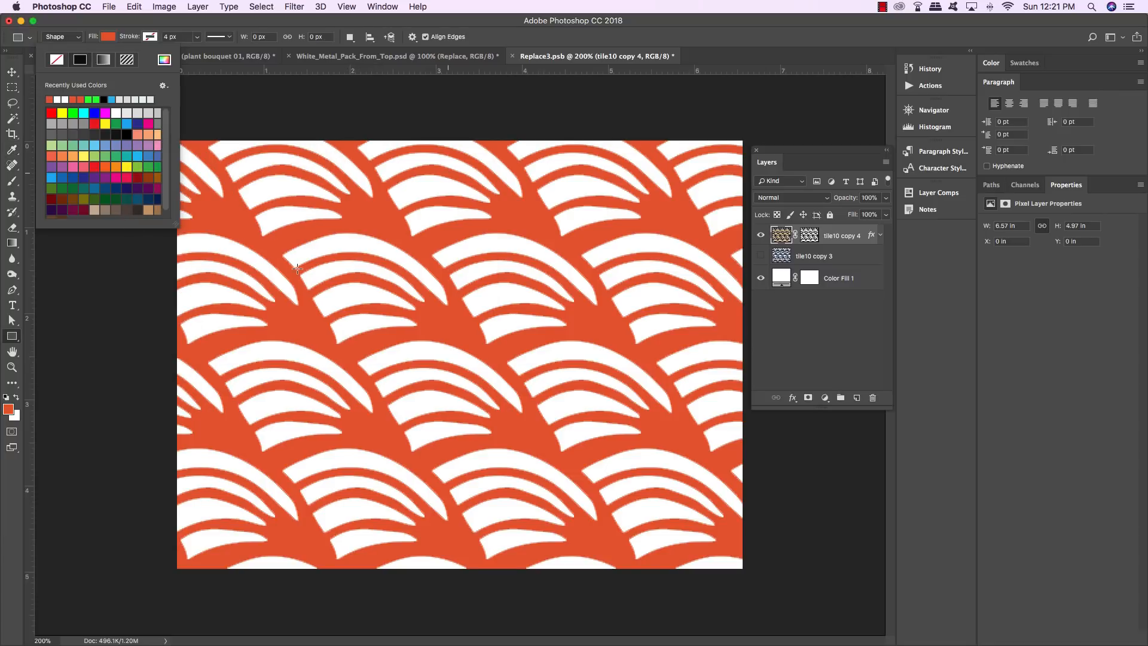
{"action": "left_click_drag", "start_coordinate": [284, 257], "coordinate": [636, 426]}
Step: Nudge the orange rectangle slightly left and up to about X 88 px, Y 90 px
{"action": "key", "text": "v"}
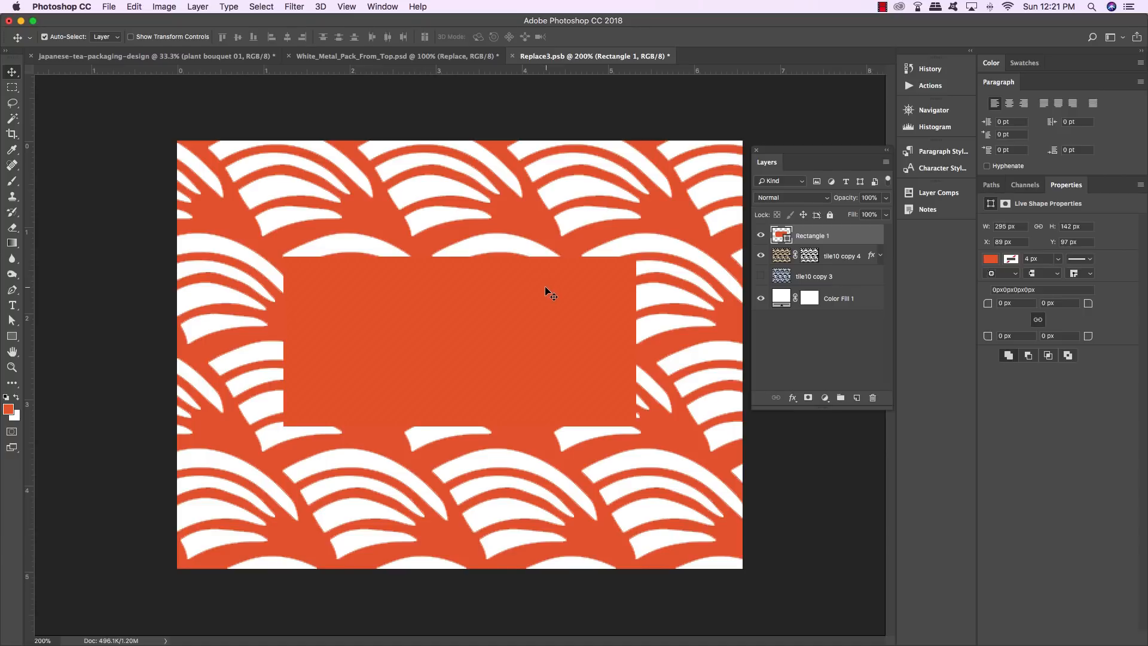
{"action": "key", "text": "Left"}
{"action": "key", "text": "Up"}
{"action": "key", "text": "Up"}
{"action": "key", "text": "Up"}
{"action": "key", "text": "Up"}
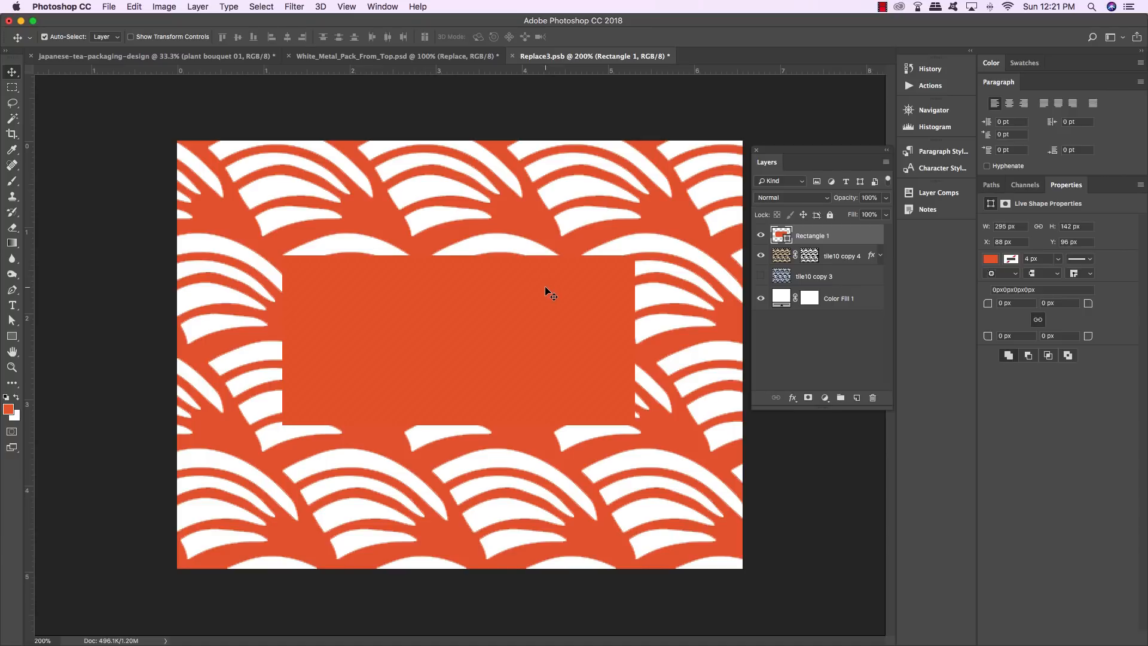
{"action": "key", "text": "Up"}
{"action": "key", "text": "Up"}
{"action": "key", "text": "Up"}
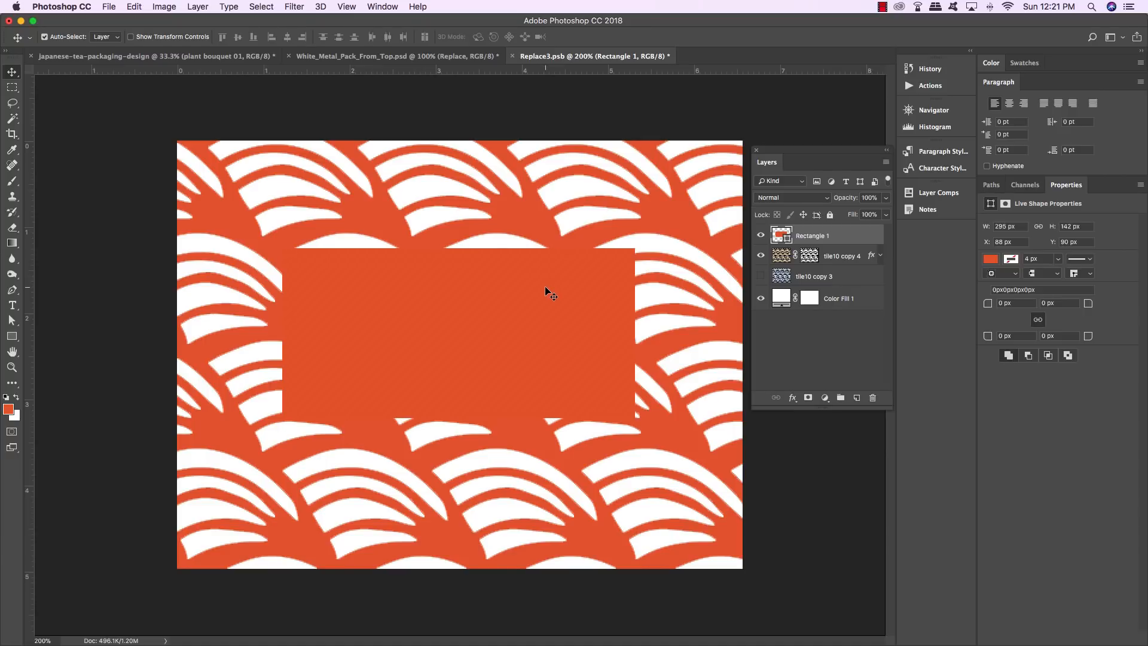
Step: Adjust the orange rectangle's proportions with Free Transform to about 300 by 137 px
{"action": "key", "text": "super+t"}
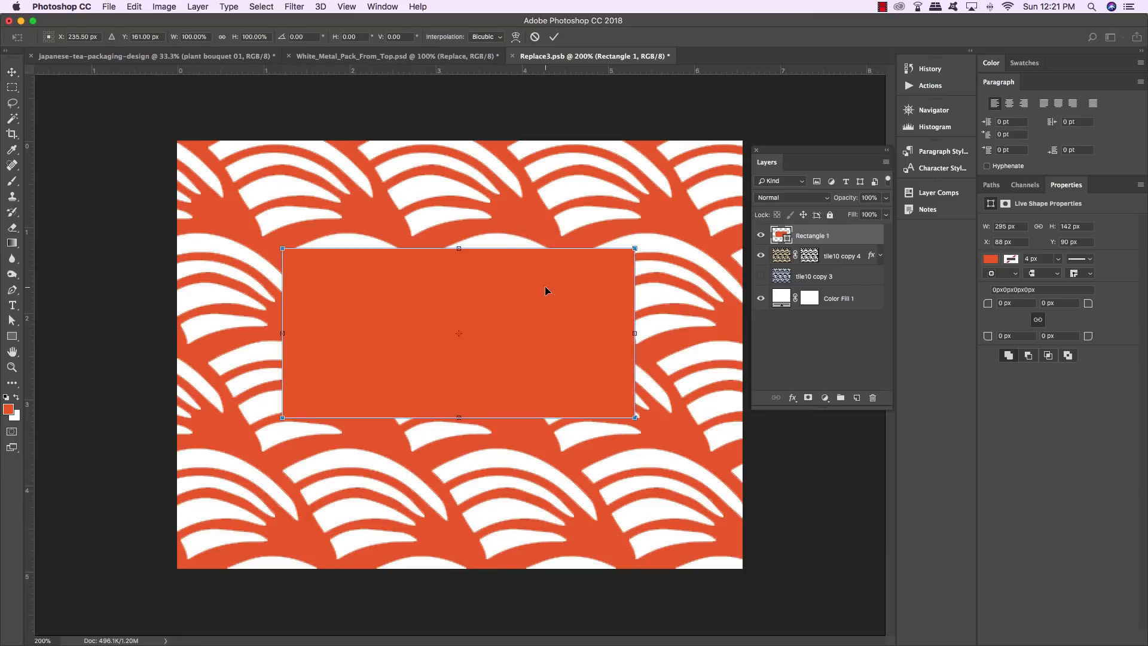
{"action": "left_click_drag", "start_coordinate": [459, 419], "coordinate": [461, 402]}
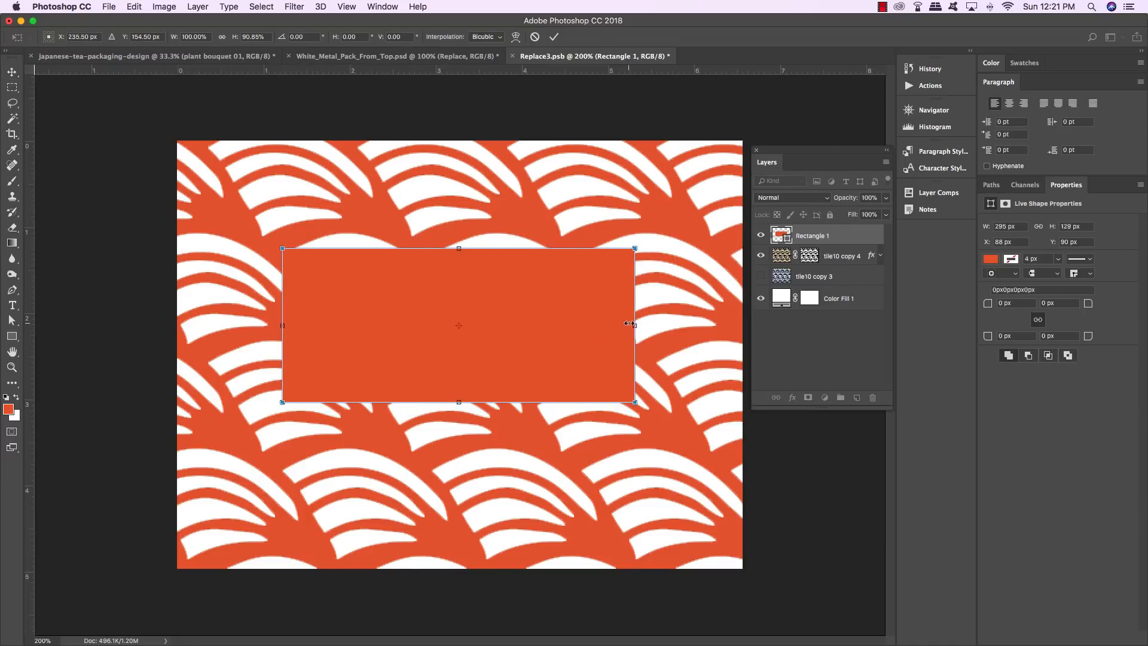
{"action": "left_click_drag", "start_coordinate": [634, 324], "coordinate": [627, 322]}
{"action": "key", "text": "Return"}
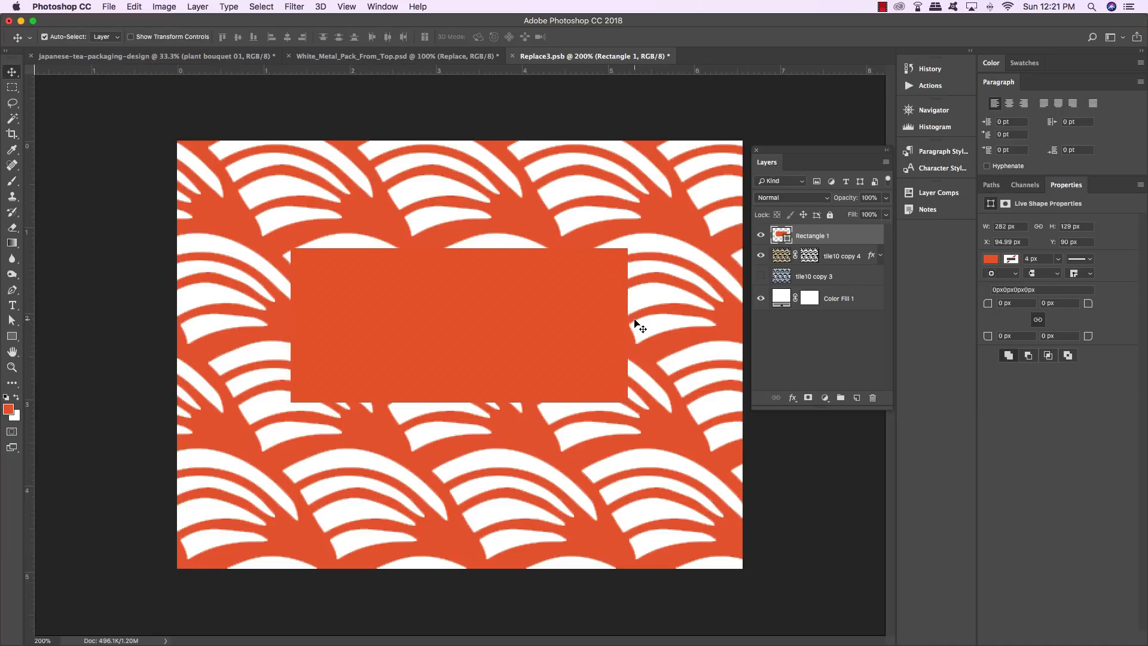
{"action": "key", "text": "super+t"}
{"action": "left_click_drag", "start_coordinate": [628, 403], "coordinate": [639, 409]}
{"action": "key", "text": "Return"}
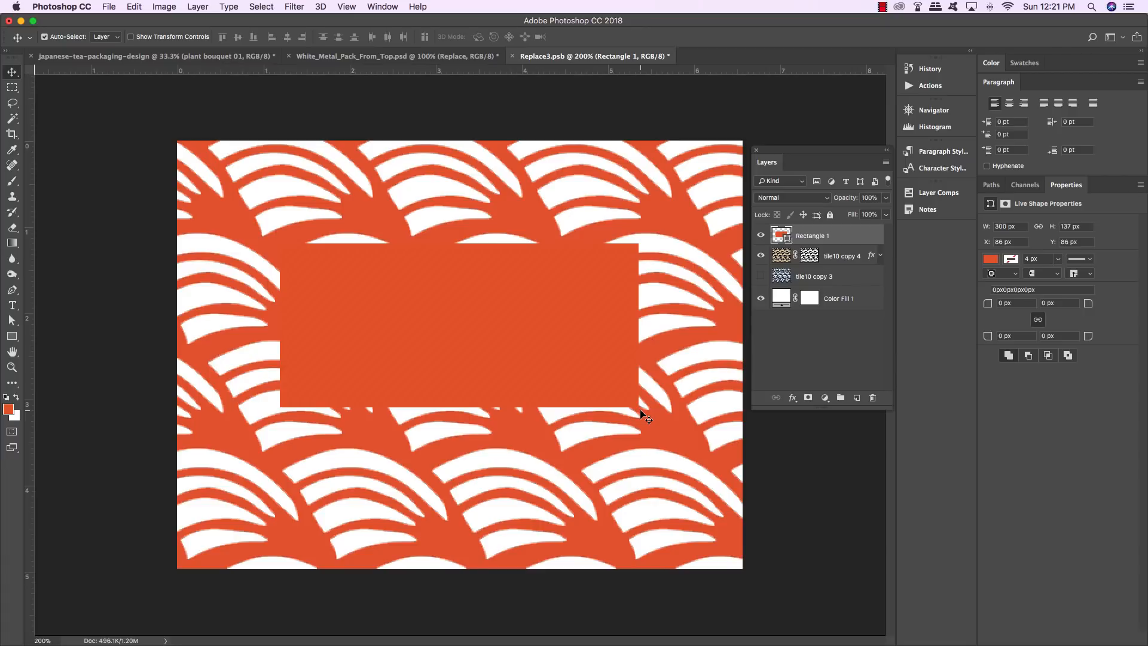
Step: Nudge the rectangle down to Y 101 px and extend its upper edge to make it about 142 px high
{"action": "key", "text": "Down"}
{"action": "key", "text": "Down"}
{"action": "key", "text": "Down"}
{"action": "key", "text": "Down"}
{"action": "key", "text": "Down"}
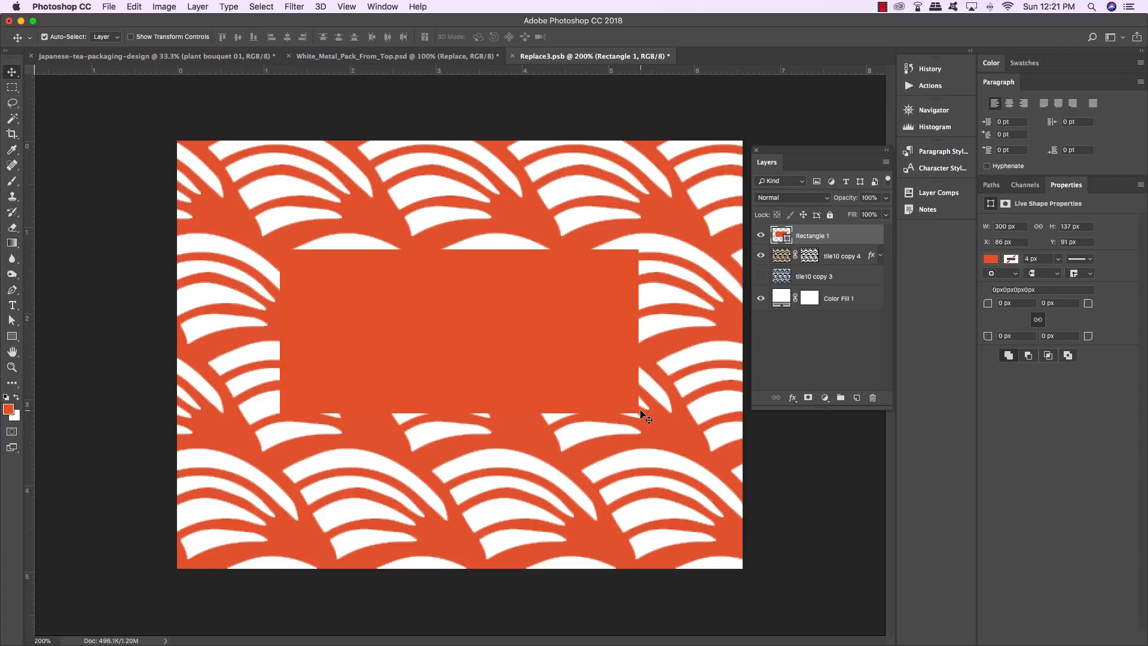
{"action": "key", "text": "super+t"}
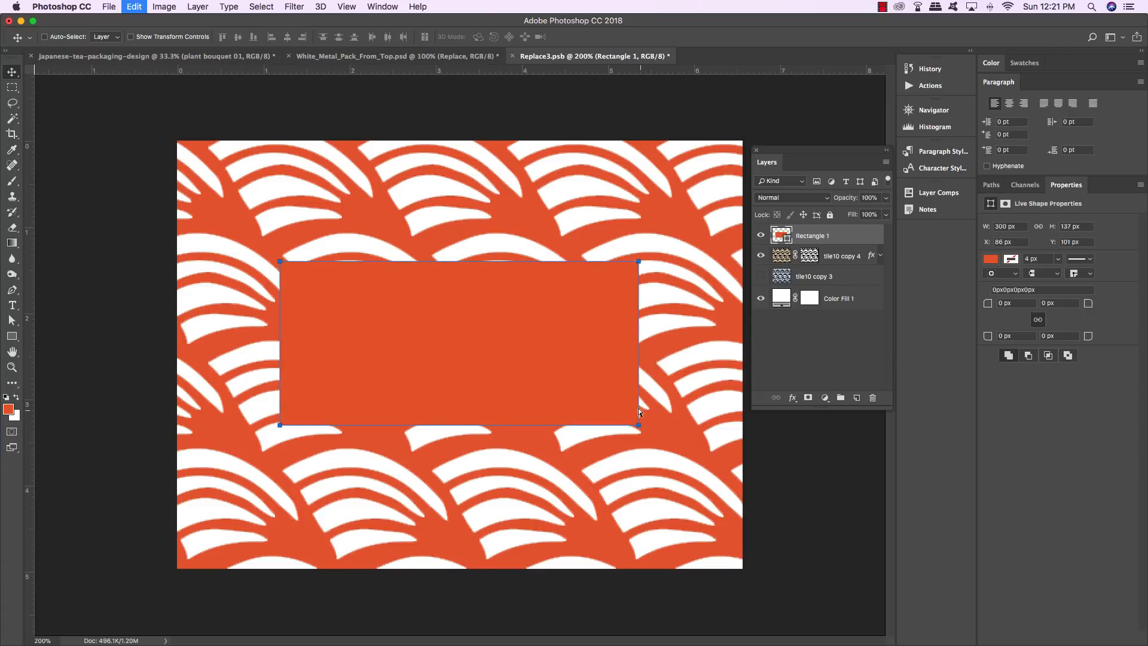
{"action": "left_click_drag", "start_coordinate": [464, 261], "coordinate": [464, 255]}
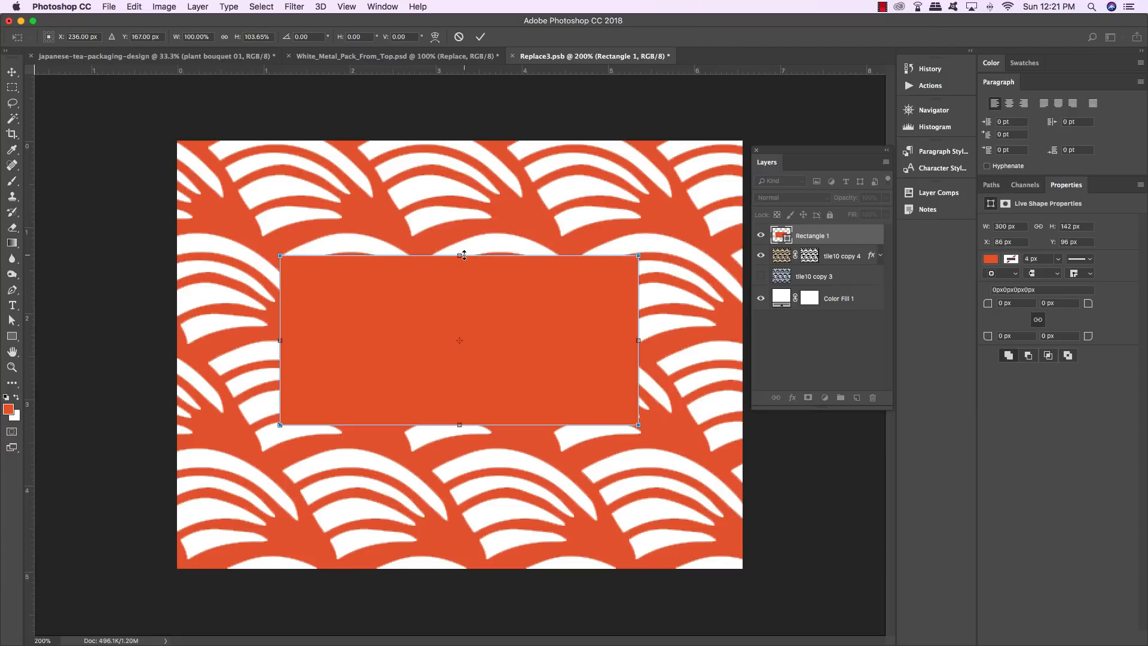
{"action": "key", "text": "Return"}
Step: Widen the orange rectangle to about 303 px by moving out its right edge
{"action": "key", "text": "super+t"}
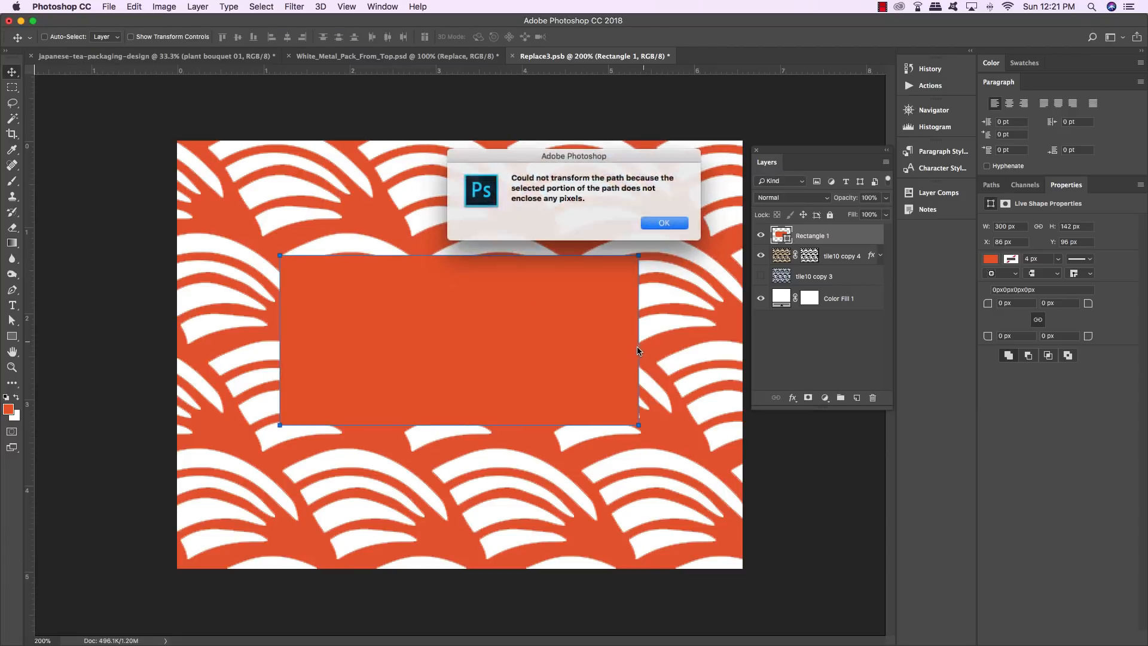
{"action": "left_click", "coordinate": [676, 223]}
{"action": "key", "text": "super+t"}
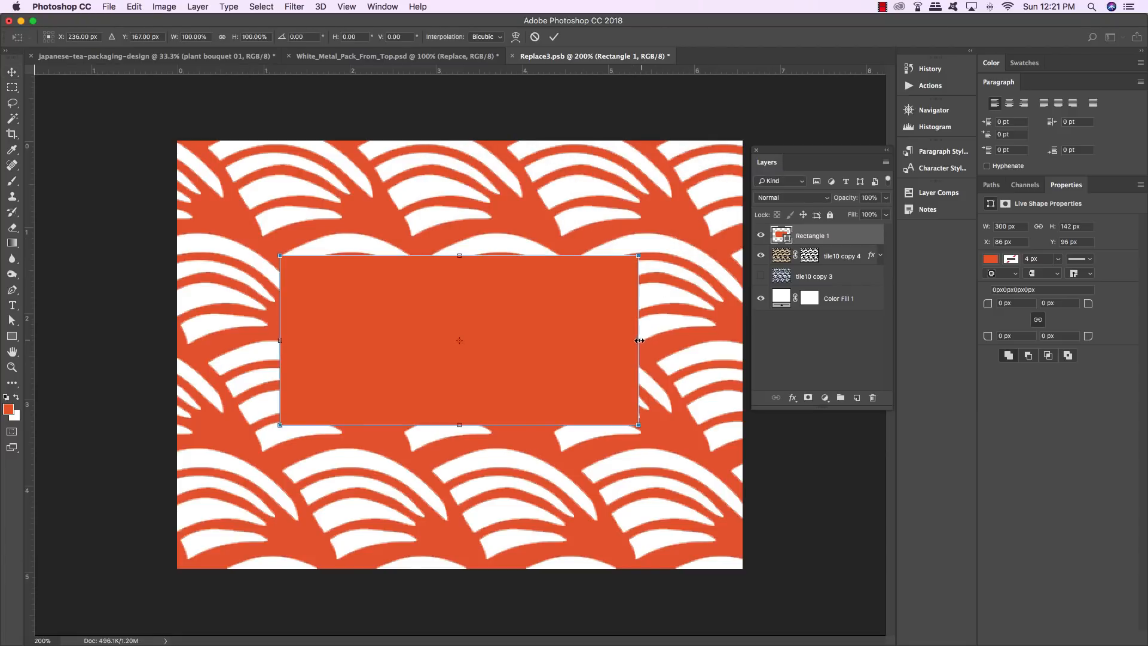
{"action": "left_click_drag", "start_coordinate": [639, 341], "coordinate": [641, 340]}
{"action": "key", "text": "Return"}
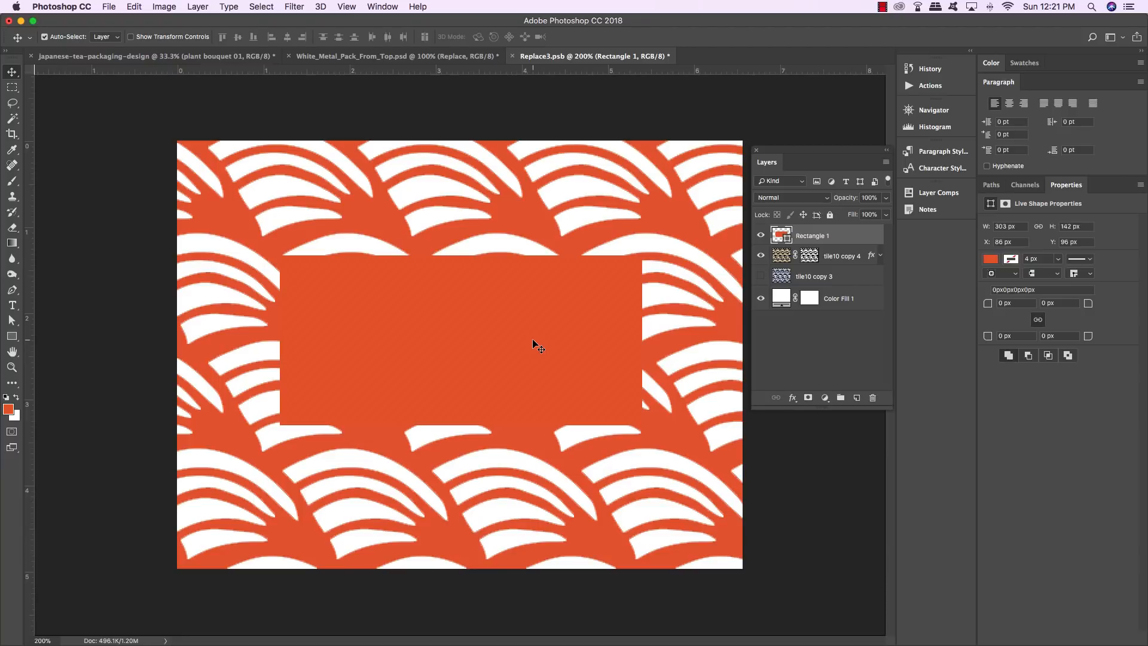
Step: Add a new layer filled with black and put it into Free Transform to mark the canvas center
{"action": "key", "text": "alt+shift+super+n"}
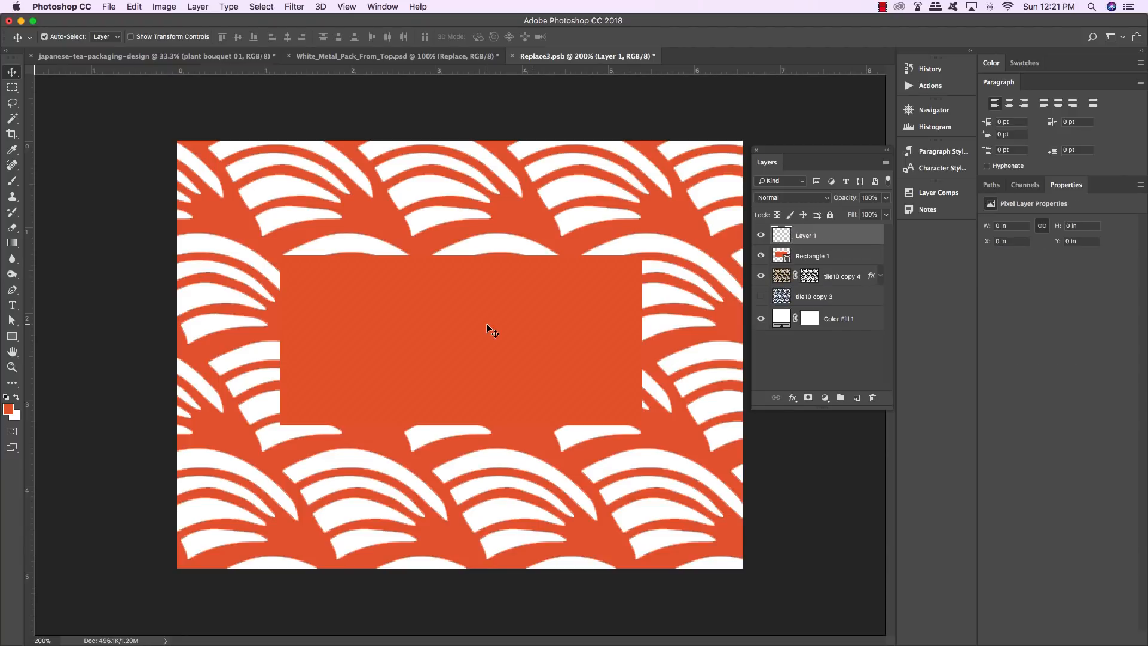
{"action": "key", "text": "d"}
{"action": "key", "text": "alt+BackSpace"}
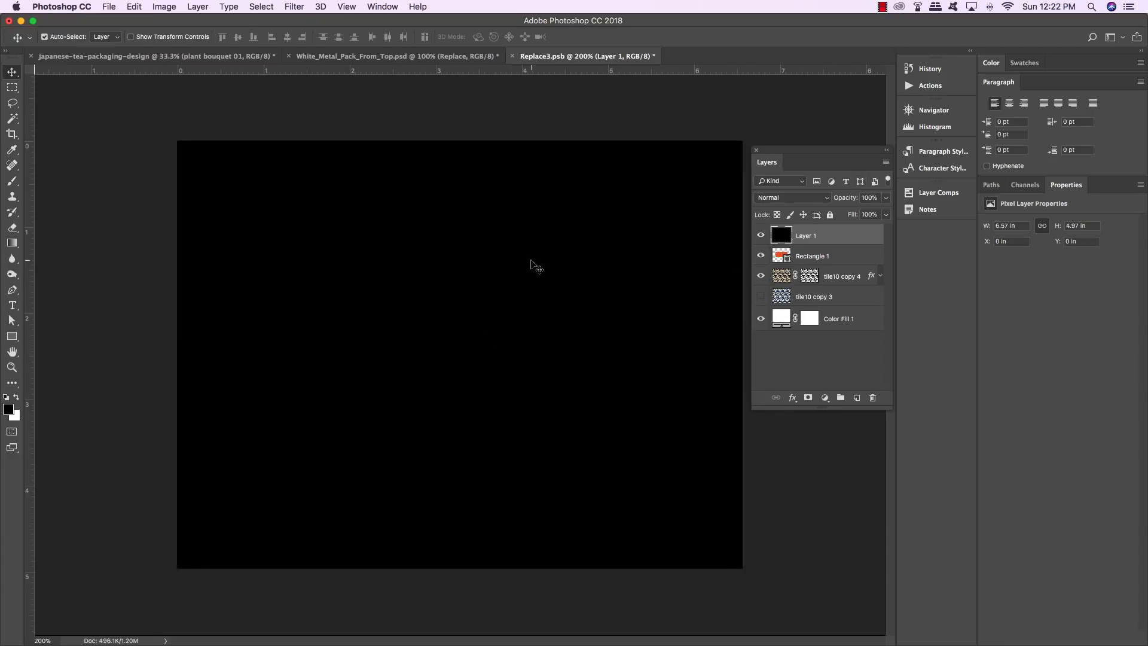
{"action": "key", "text": "super+t"}
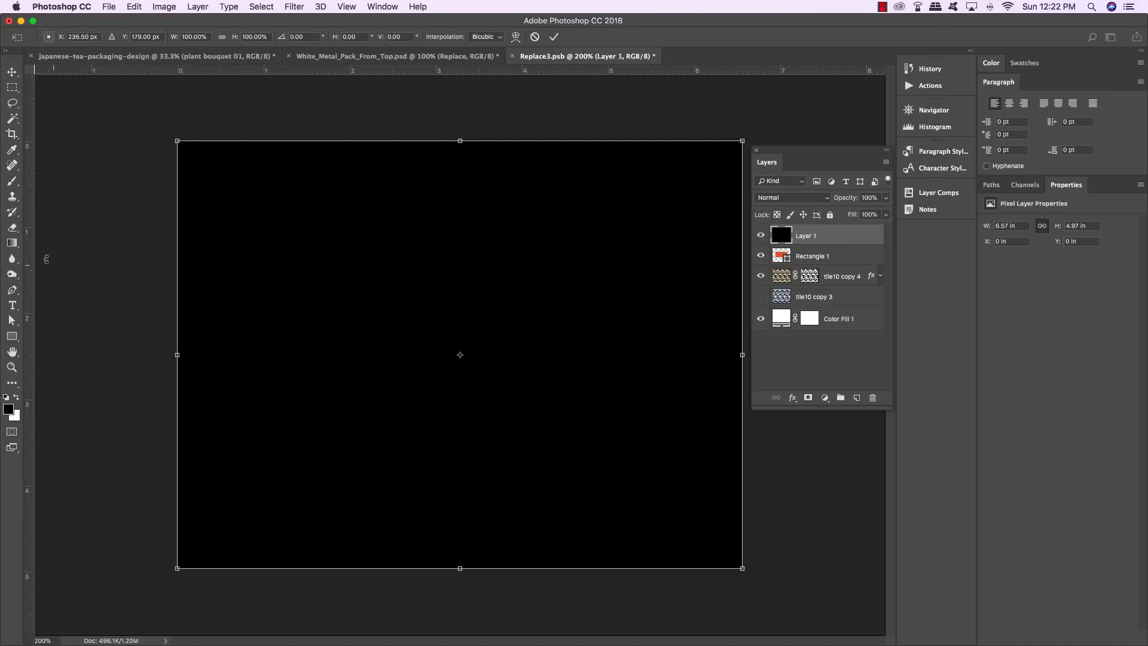
Step: Place visible vertical and horizontal guides through the canvas center and delete the temporary black layer
{"action": "left_click_drag", "start_coordinate": [31, 279], "coordinate": [460, 289]}
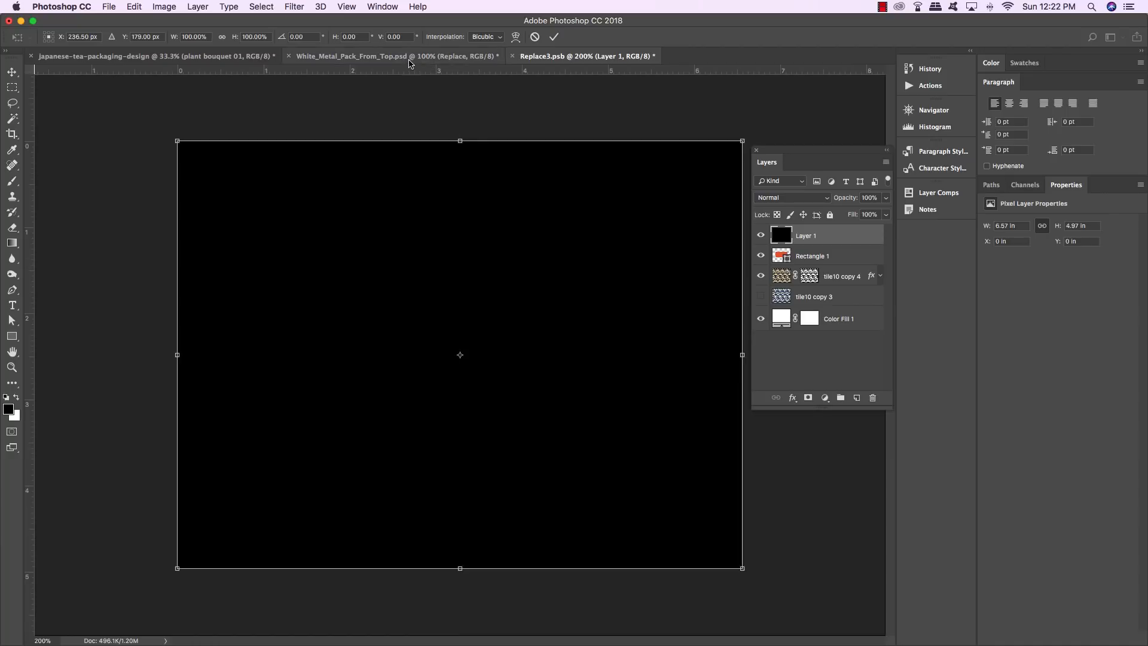
{"action": "left_click_drag", "start_coordinate": [406, 72], "coordinate": [431, 354]}
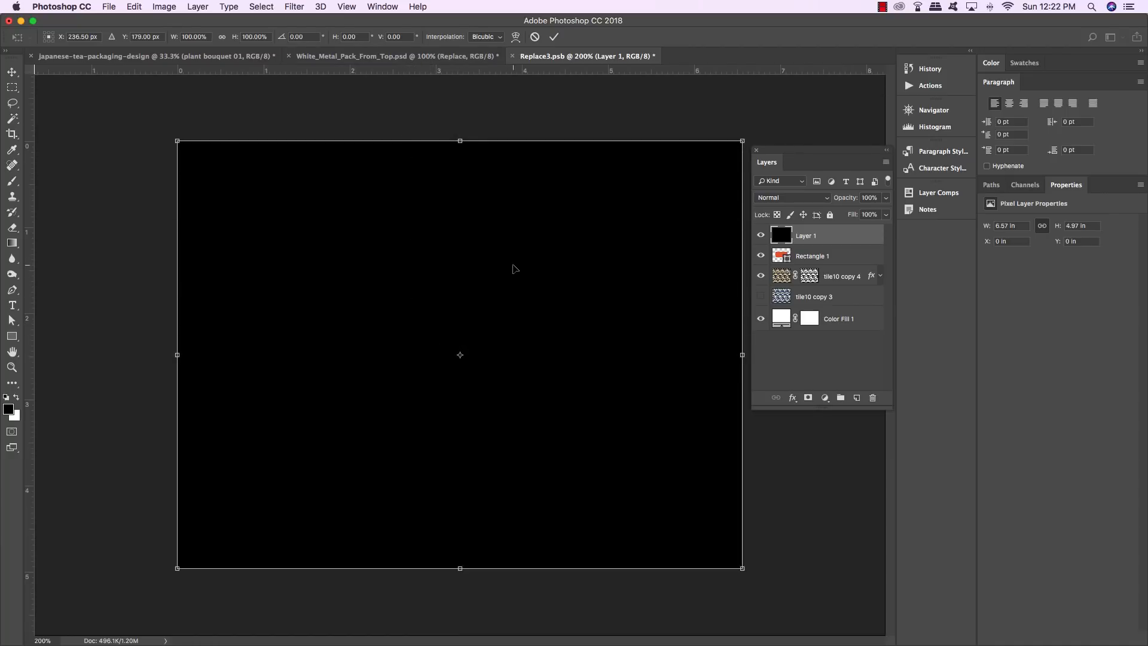
{"action": "key", "text": "super+semicolon"}
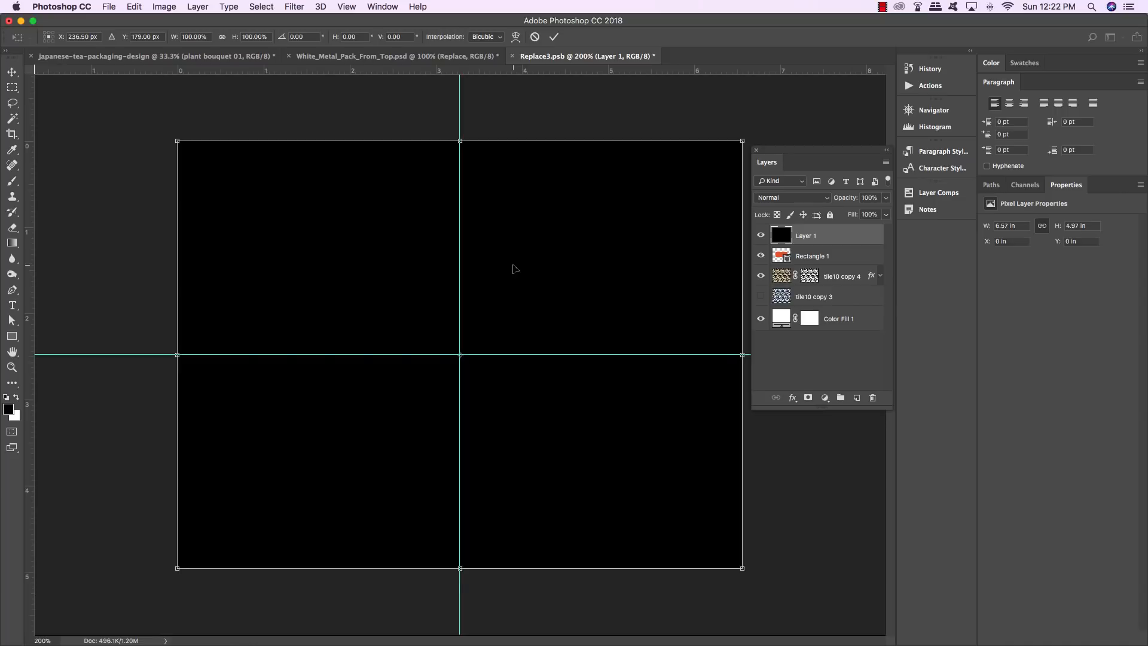
{"action": "key", "text": "Return"}
{"action": "key", "text": "BackSpace"}
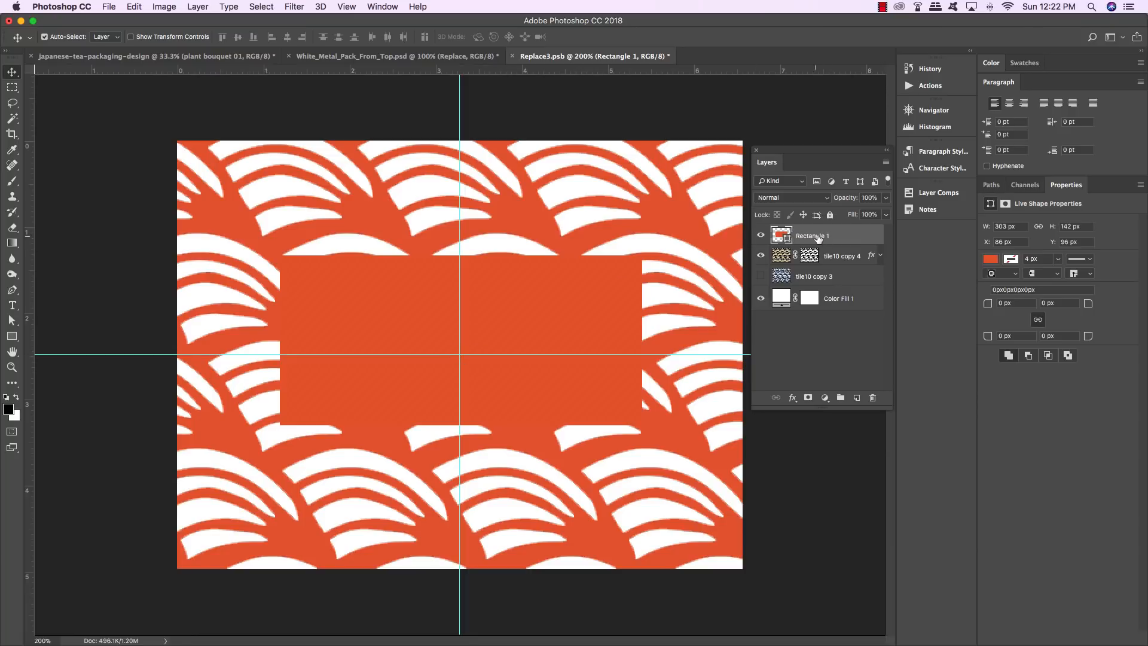
Step: Center the orange rectangle on the guide crossing at X 84 px, Y 108 px, and hide the guides
{"action": "key", "text": "super+t"}
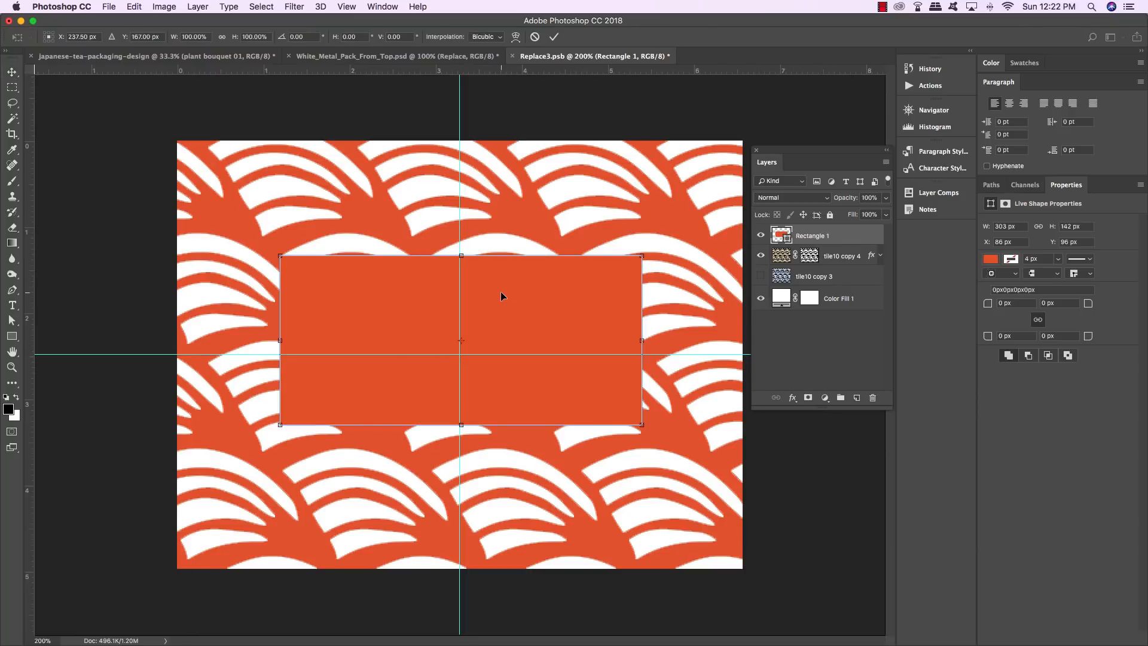
{"action": "key", "text": "Left"}
{"action": "key", "text": "Left"}
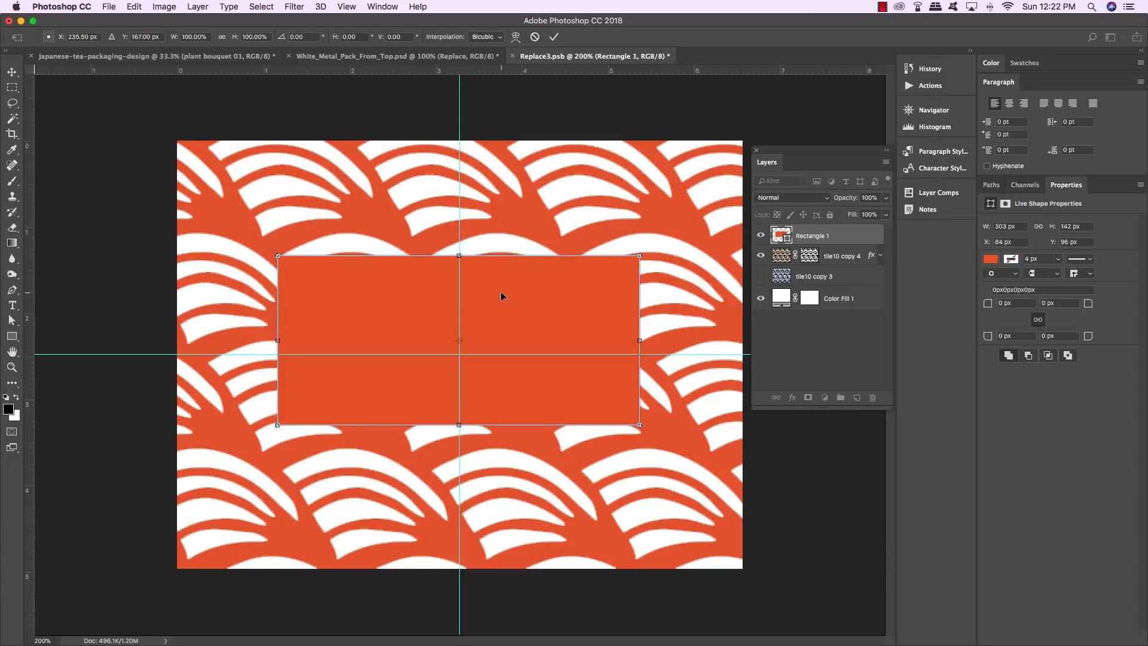
{"action": "key", "text": "Down"}
{"action": "key", "text": "Down"}
{"action": "key", "text": "Down"}
{"action": "key", "text": "Down"}
{"action": "key", "text": "Down"}
{"action": "key", "text": "Down"}
{"action": "key", "text": "Down"}
{"action": "key", "text": "Down"}
{"action": "key", "text": "Down"}
{"action": "key", "text": "Down"}
{"action": "key", "text": "Down"}
{"action": "key", "text": "Down"}
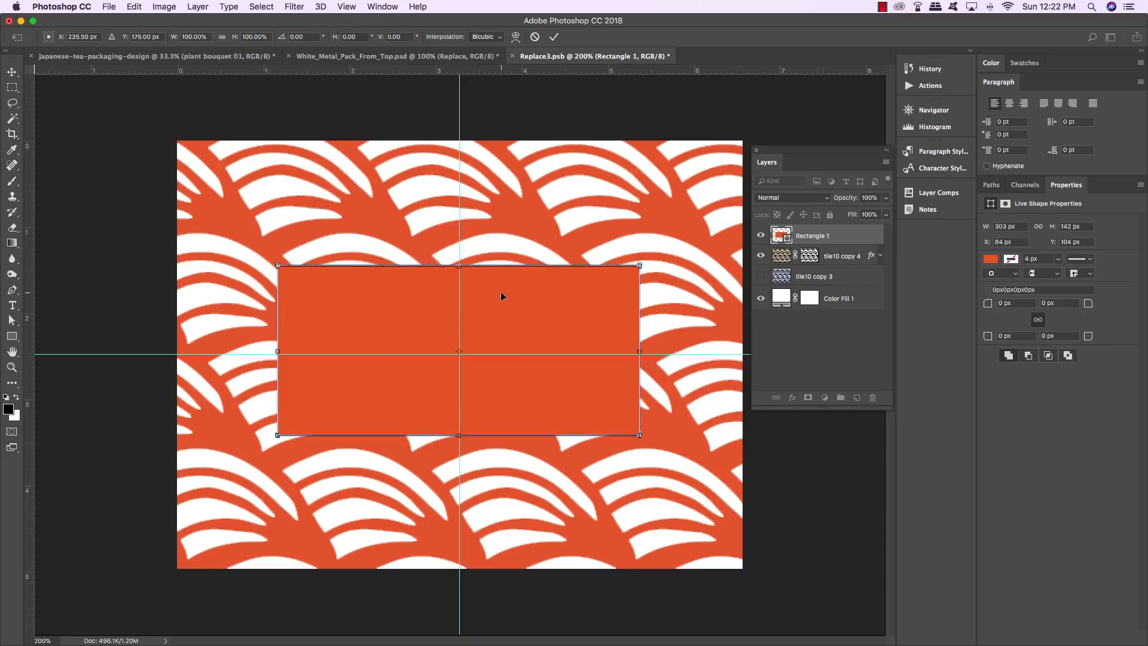
{"action": "key", "text": "Return"}
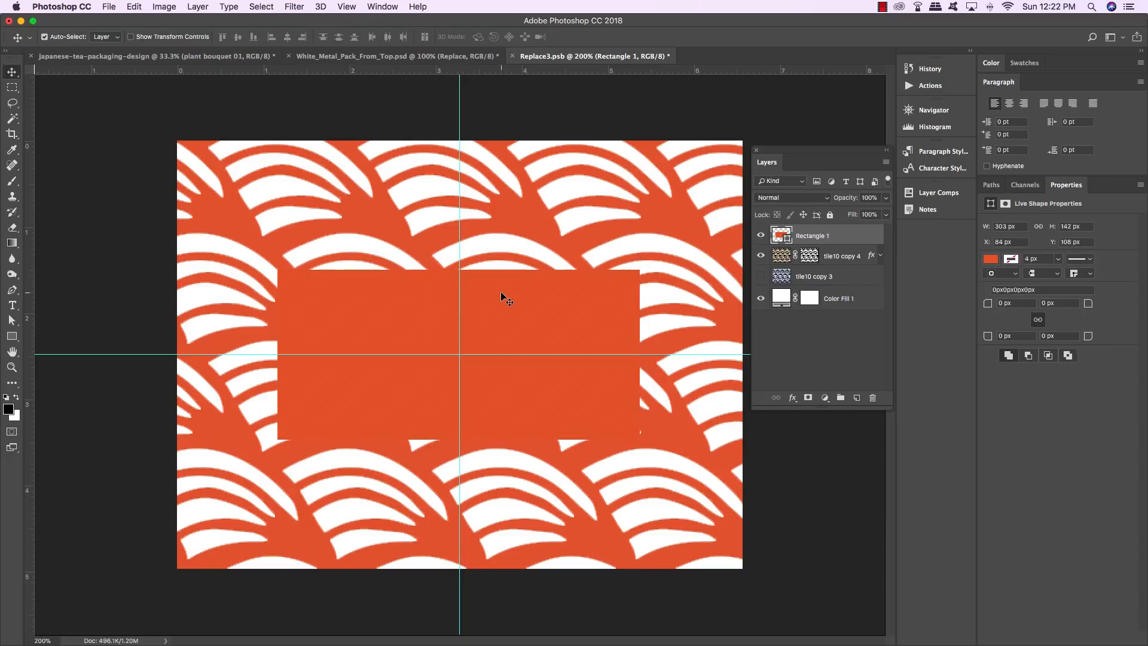
{"action": "key", "text": "super+semicolon"}
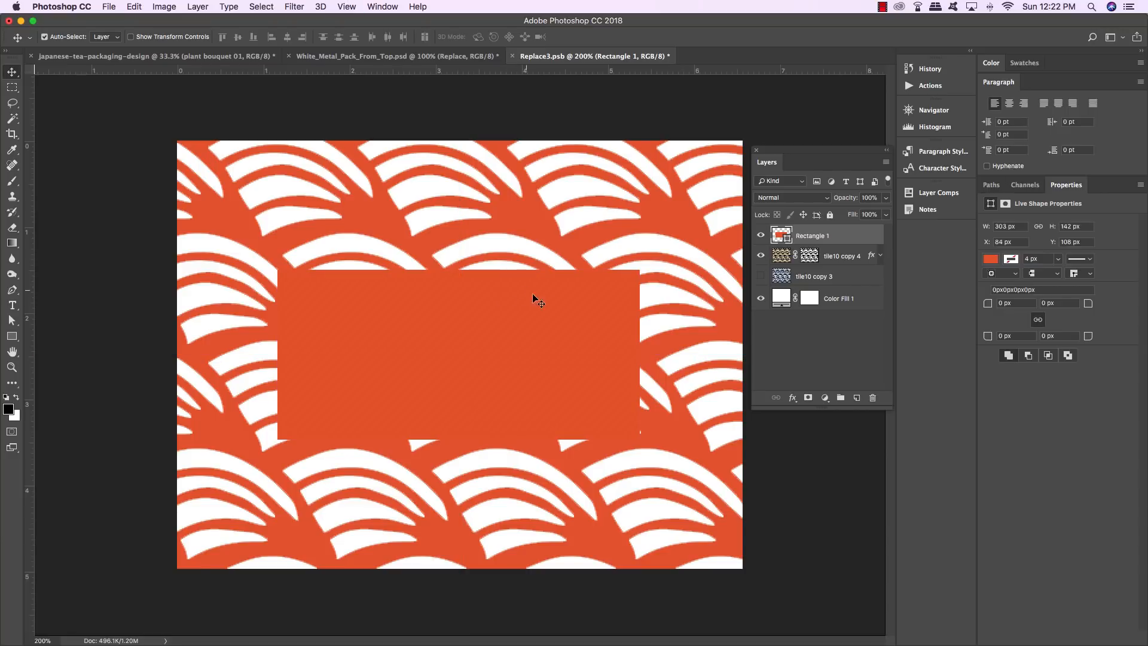
Step: Widen the centered rectangle evenly on both sides to about 307 px
{"action": "key", "text": "super+t"}
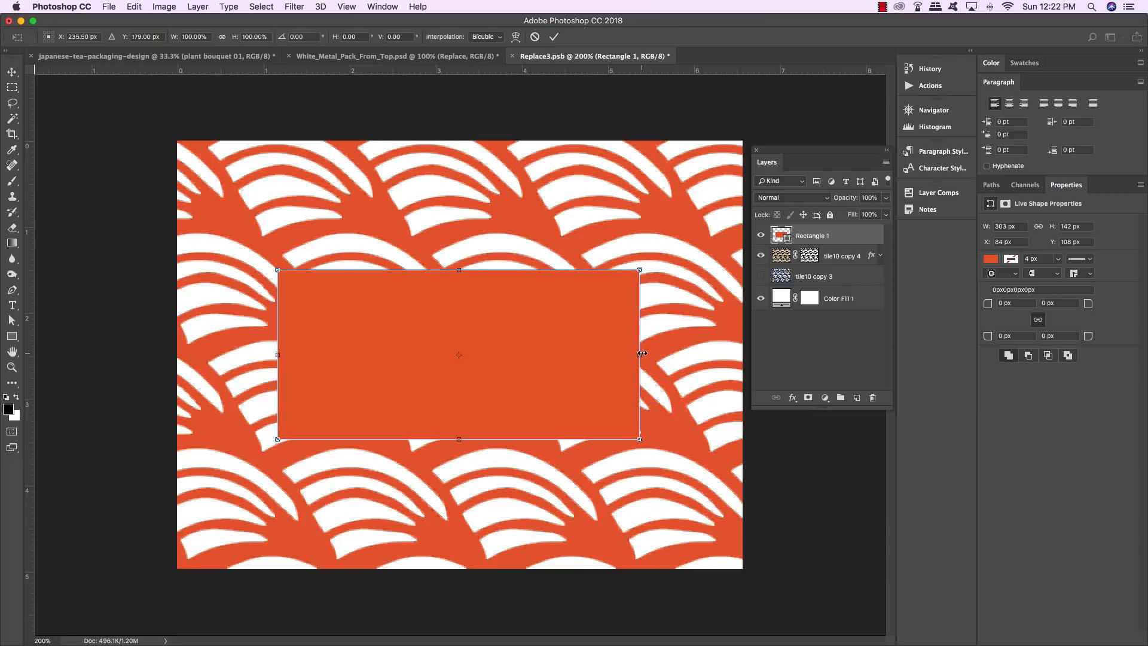
{"action": "left_click_drag", "start_coordinate": [641, 353], "coordinate": [643, 354]}
{"action": "key", "text": "Return"}
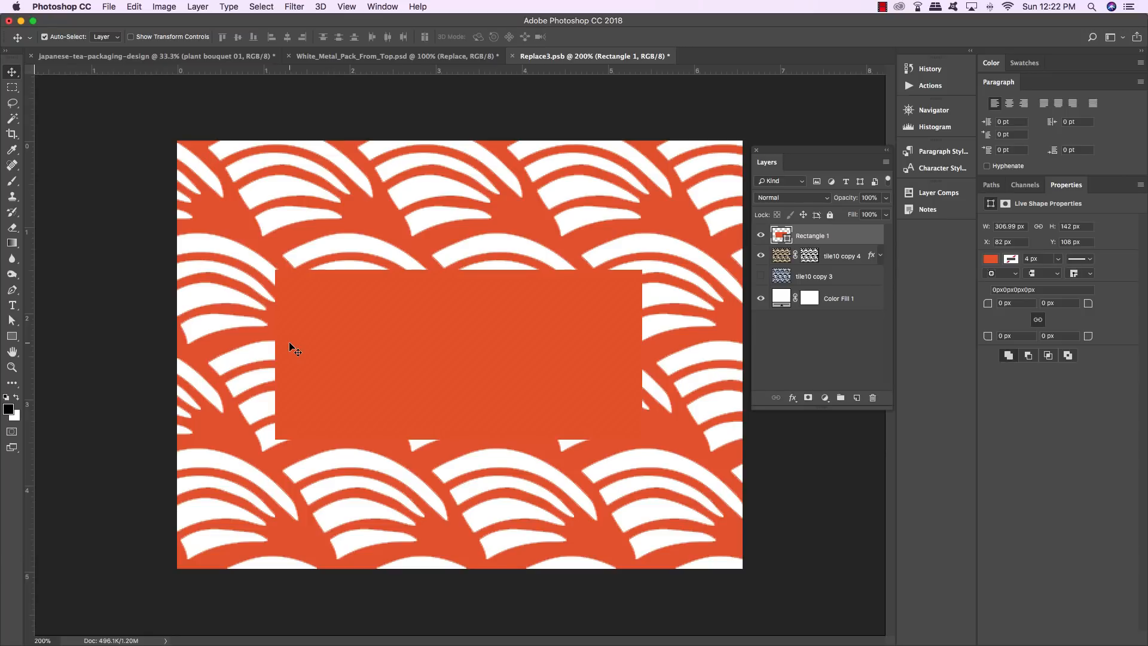
Step: Duplicate the rectangle layer and set the copy's fill to none
{"action": "key", "text": "super+j"}
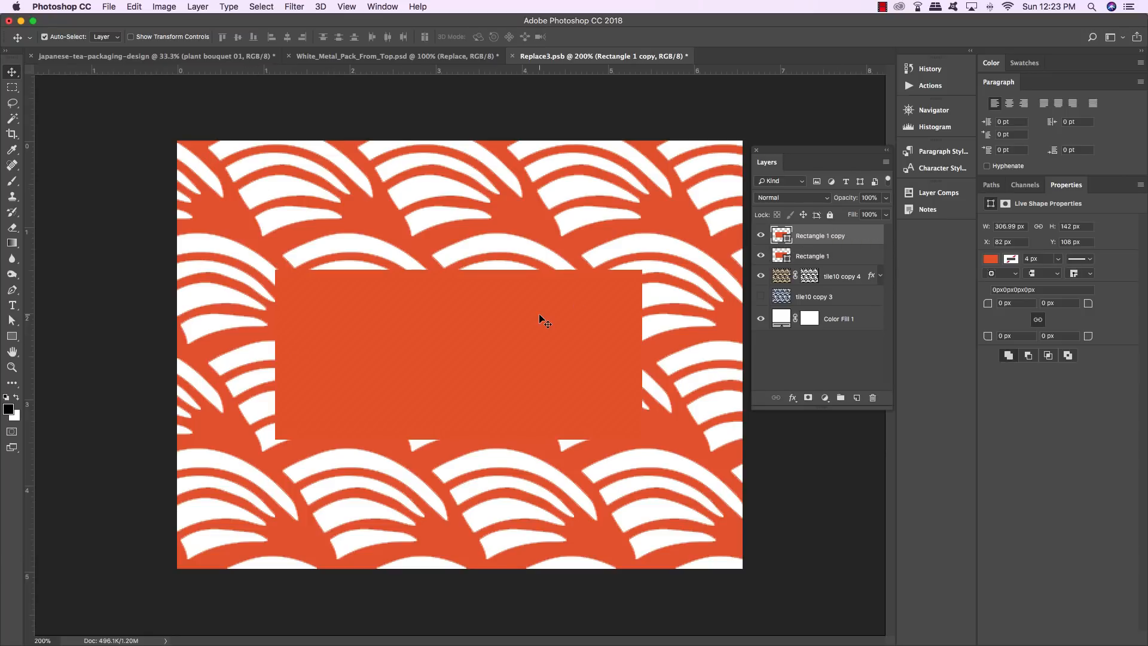
{"action": "key", "text": "u"}
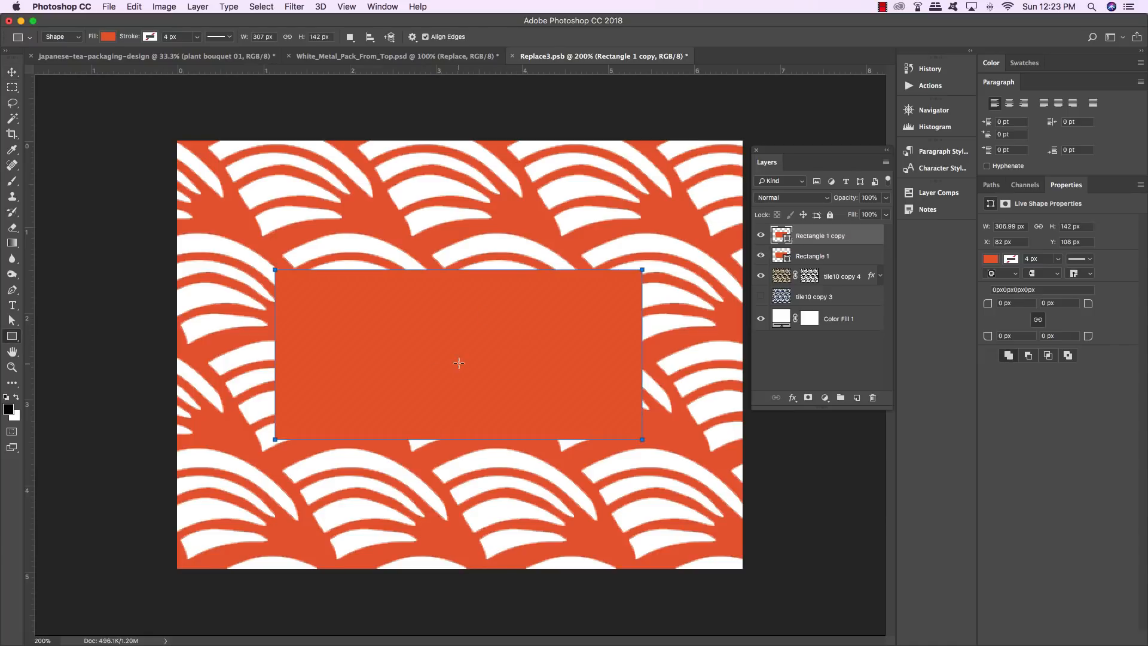
{"action": "left_click", "coordinate": [109, 39]}
{"action": "left_click", "coordinate": [56, 61]}
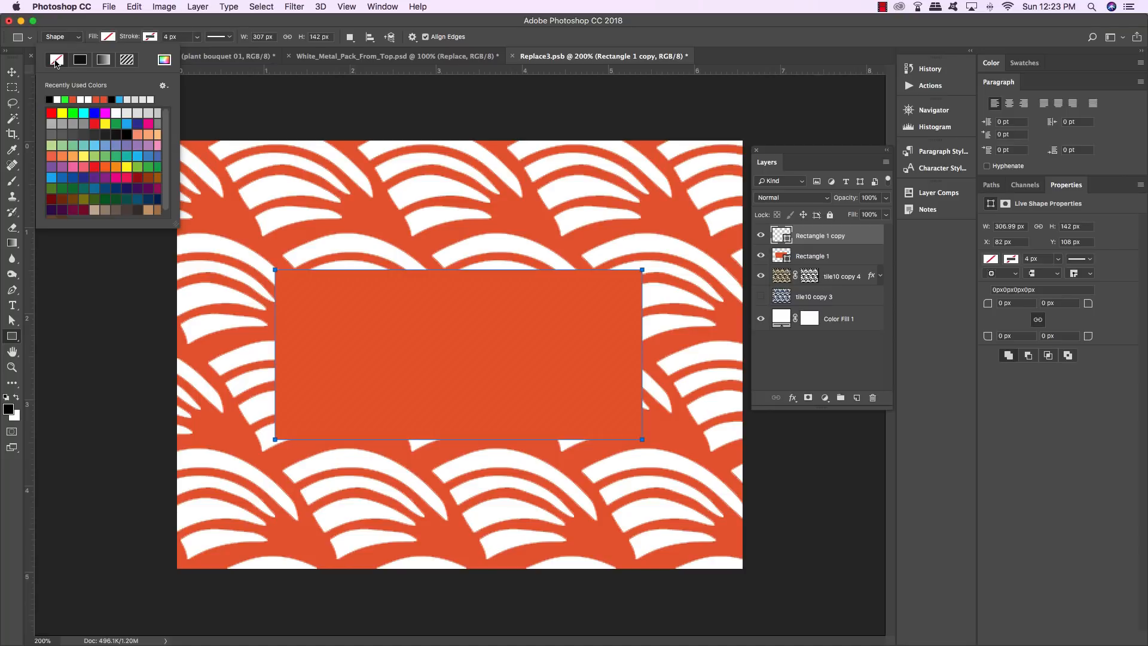
Step: Give the unfilled rectangle copy a white #ffffff stroke
{"action": "left_click", "coordinate": [148, 37]}
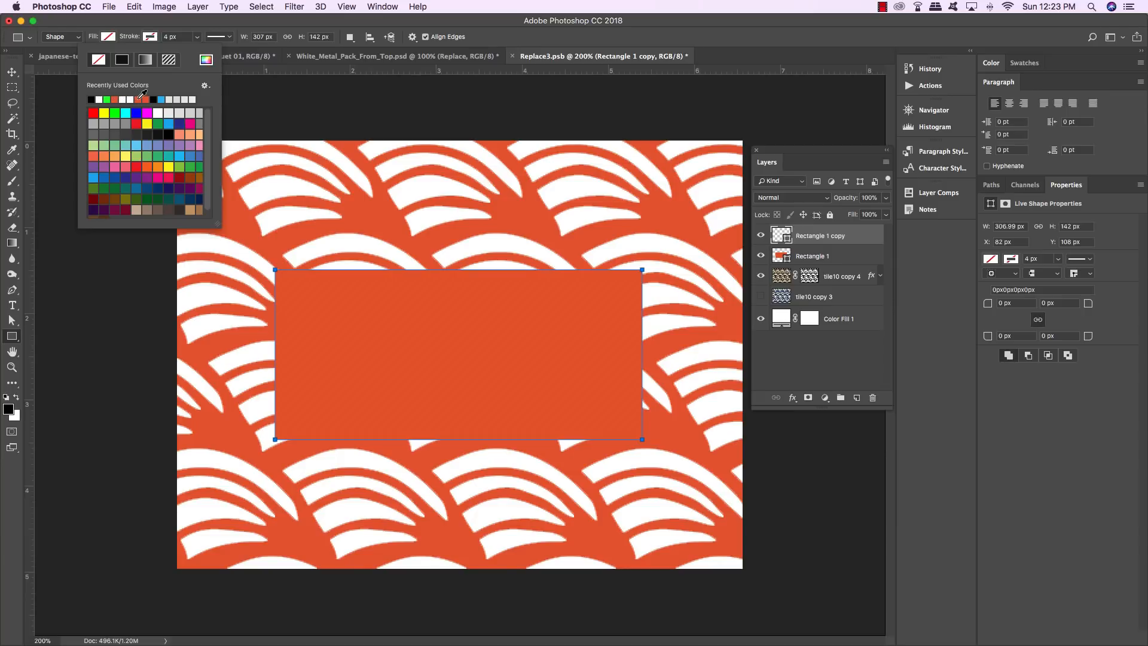
{"action": "left_click", "coordinate": [205, 59]}
{"action": "left_click_drag", "start_coordinate": [217, 200], "coordinate": [149, 160]}
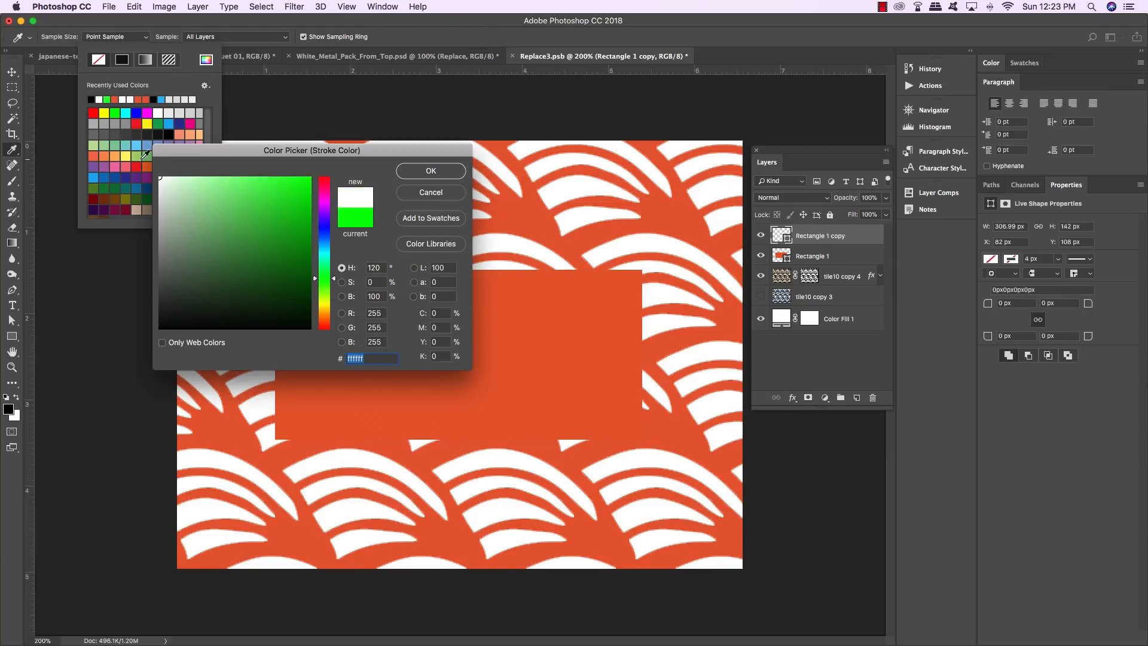
{"action": "left_click", "coordinate": [438, 171]}
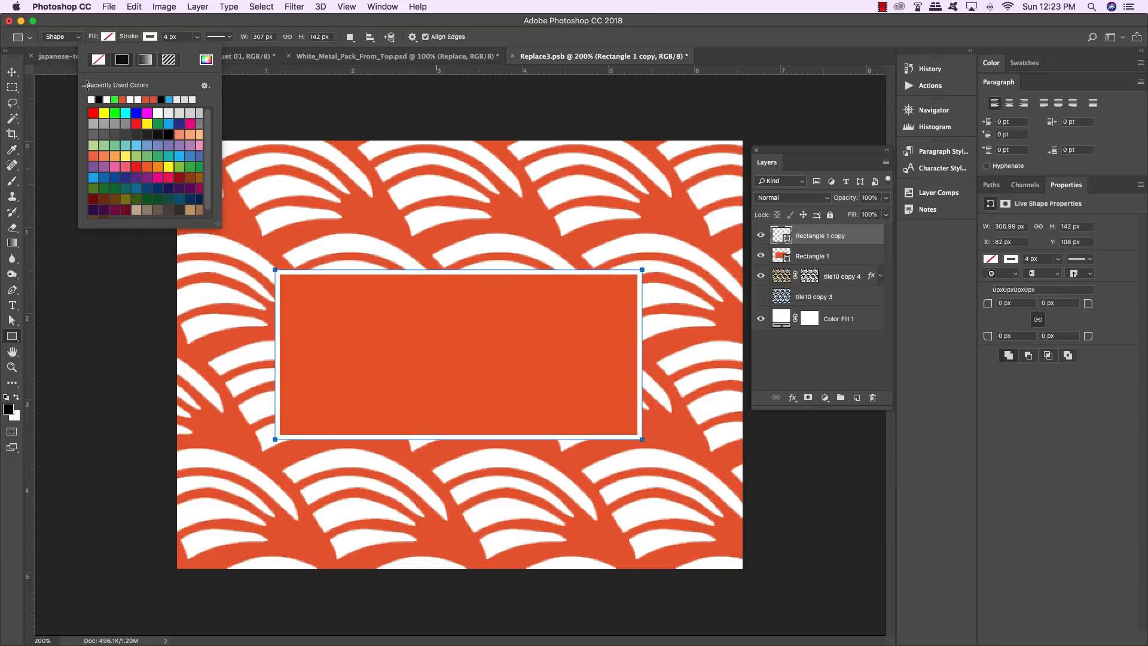
{"action": "left_click", "coordinate": [168, 37]}
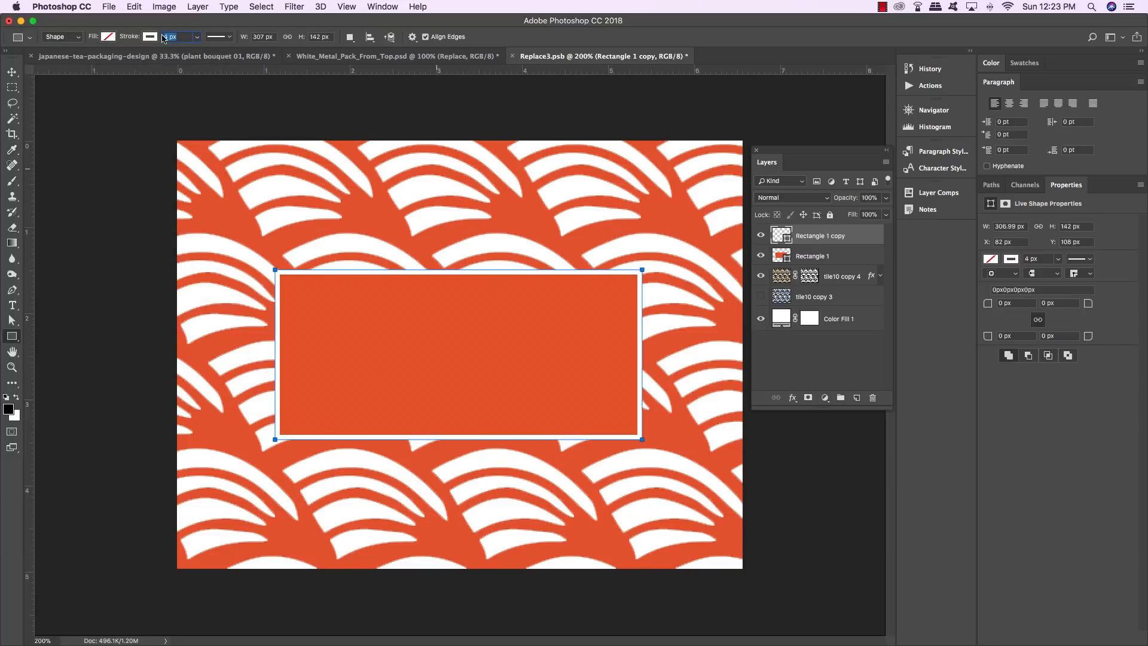
Step: Shrink the white outline evenly about its center to about 295 by 132 px, inside the orange rectangle
{"action": "key", "text": "v"}
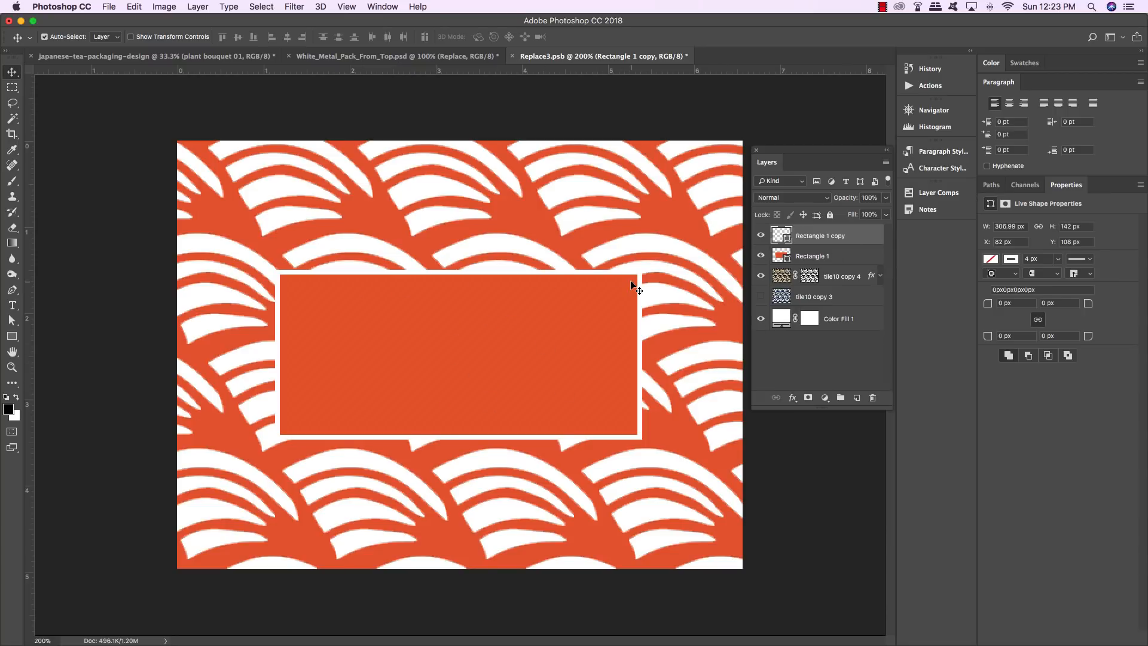
{"action": "key", "text": "ctrl+t"}
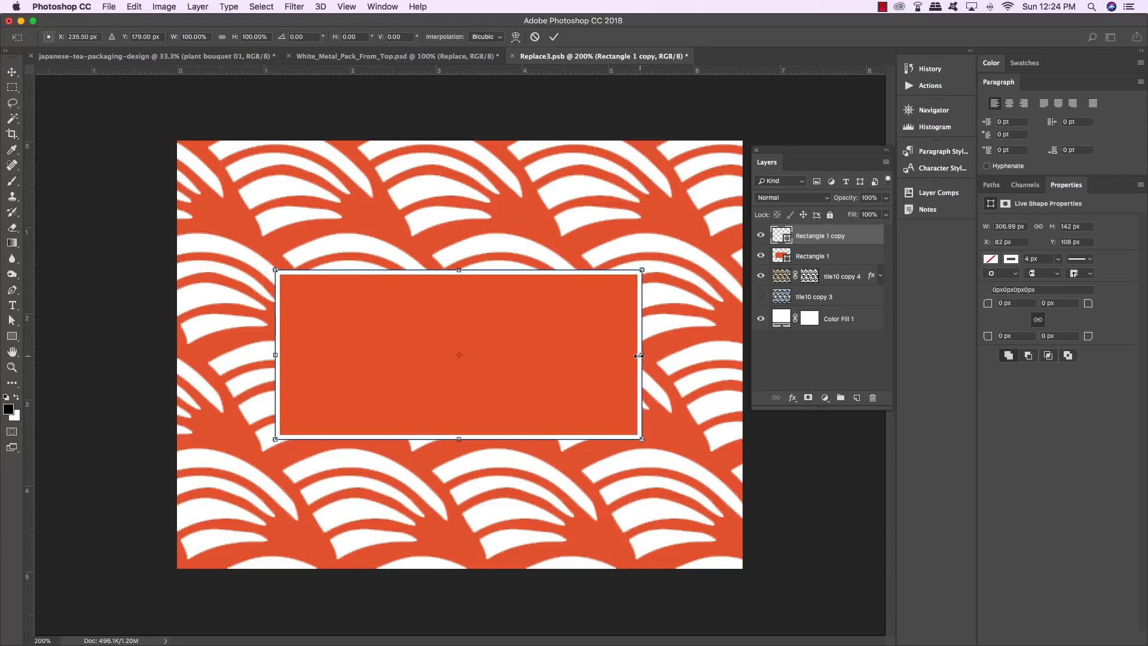
{"action": "left_click_drag", "start_coordinate": [642, 356], "coordinate": [635, 356]}
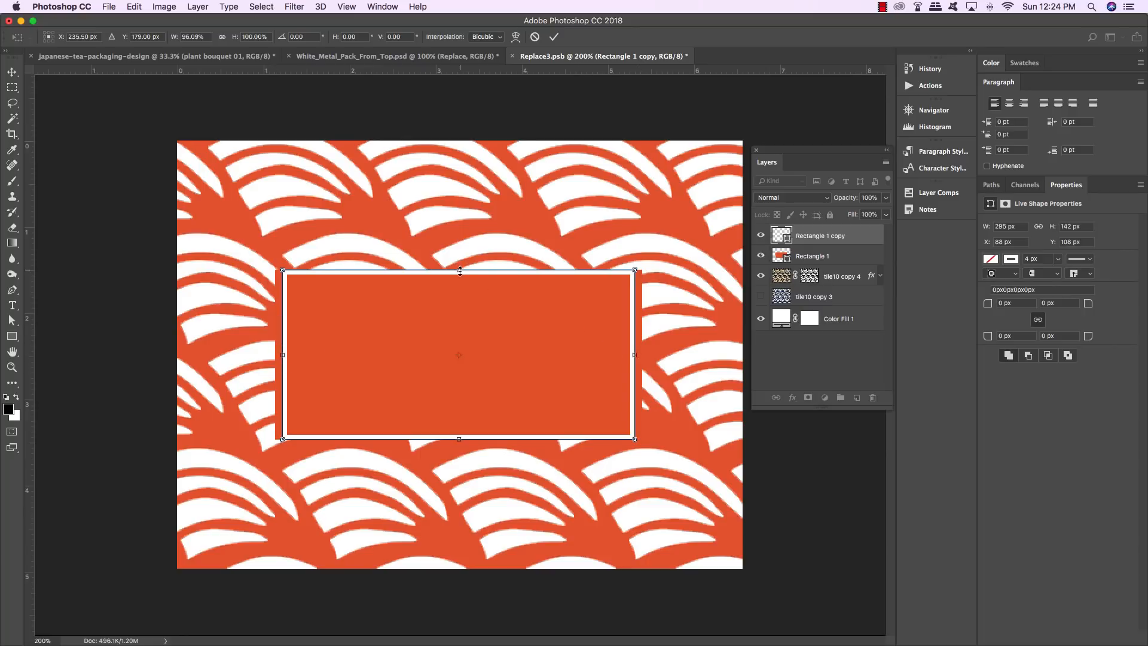
{"action": "left_click_drag", "start_coordinate": [459, 272], "coordinate": [459, 275]}
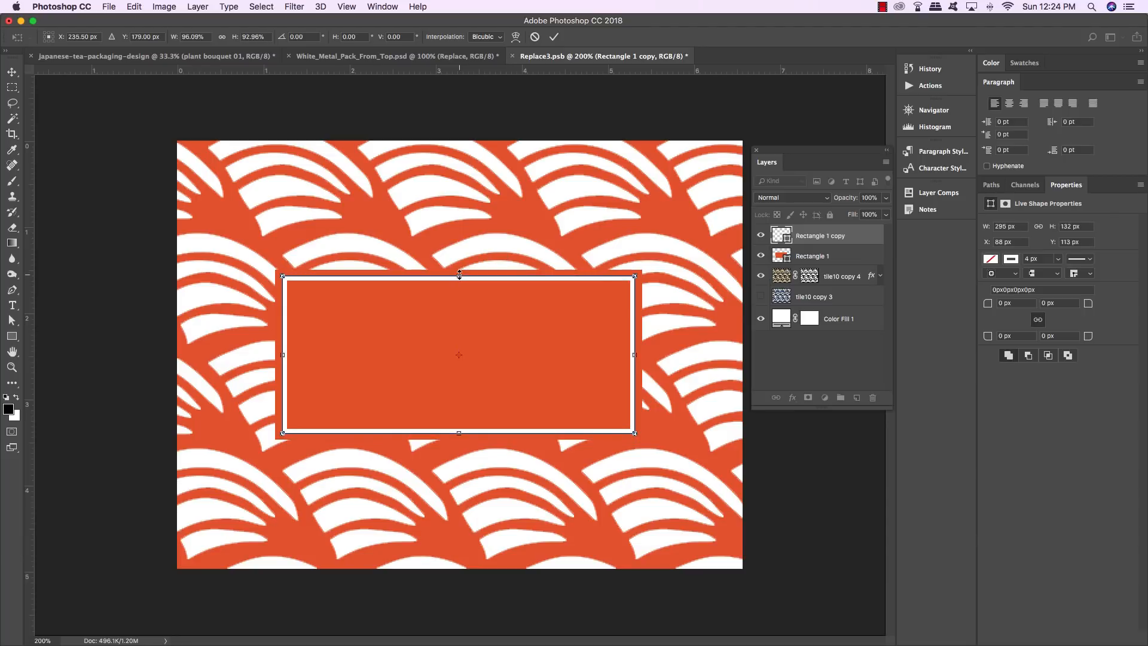
{"action": "key", "text": "Return"}
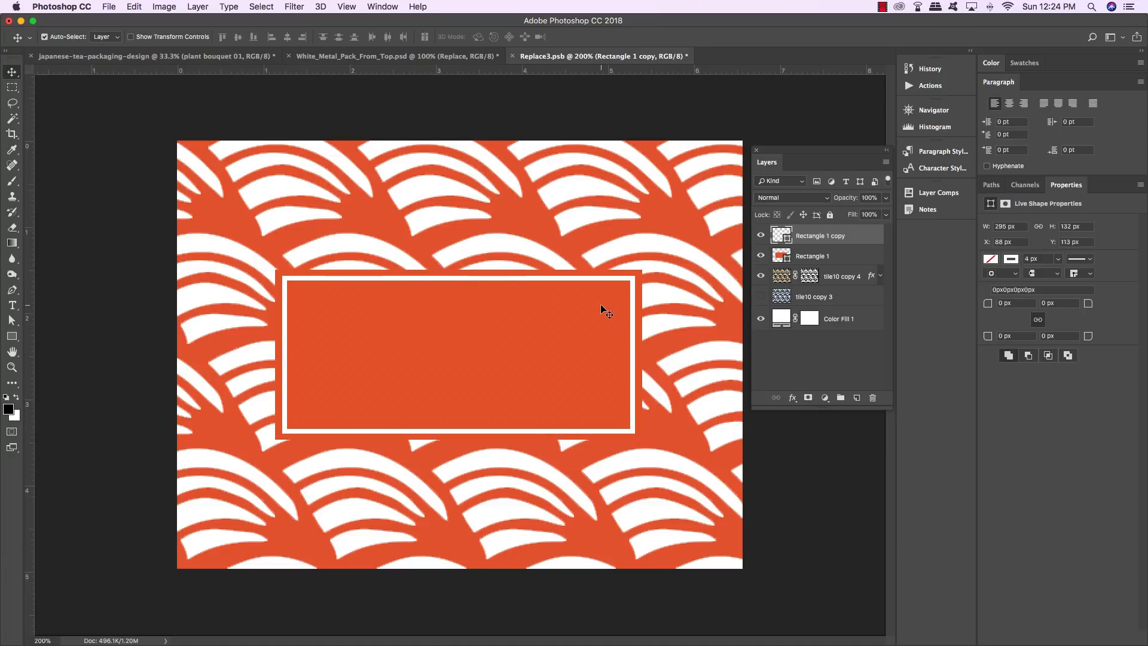
Step: Add a new layer above the outline and set the Type tool's color to white
{"action": "left_click", "coordinate": [857, 397]}
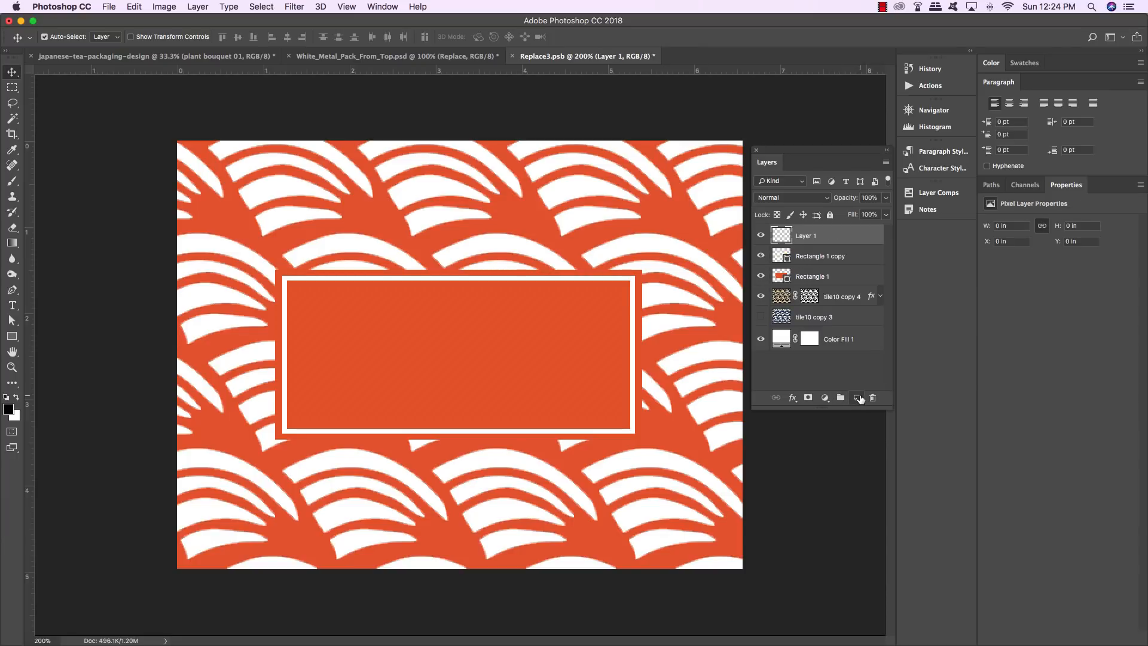
{"action": "key", "text": "t"}
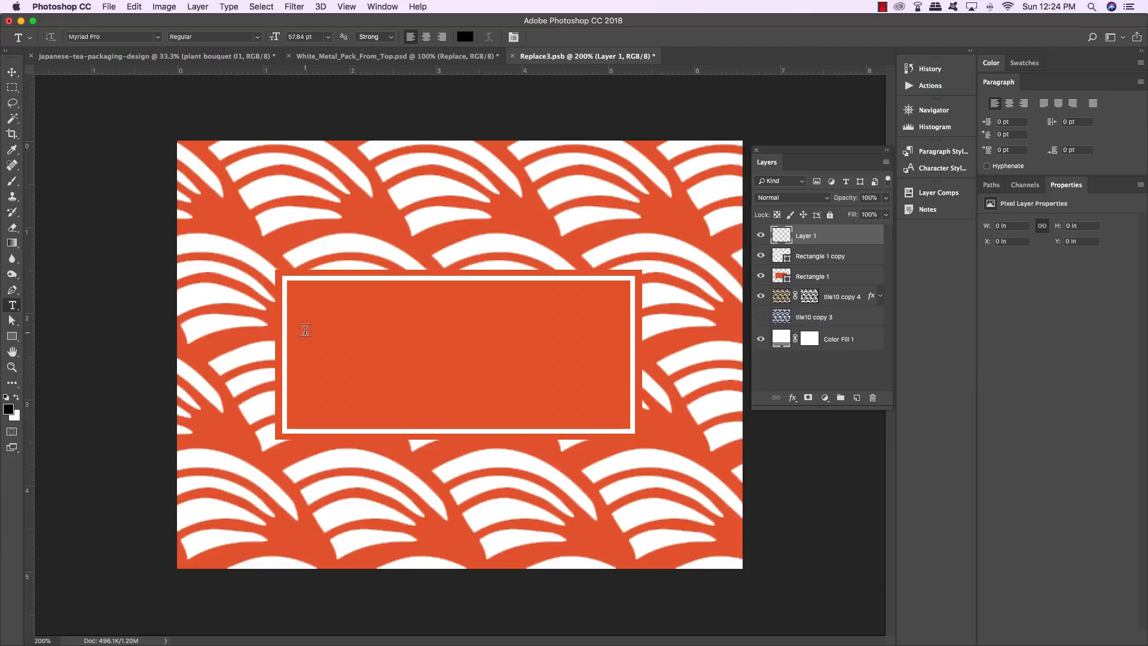
{"action": "key", "text": "x"}
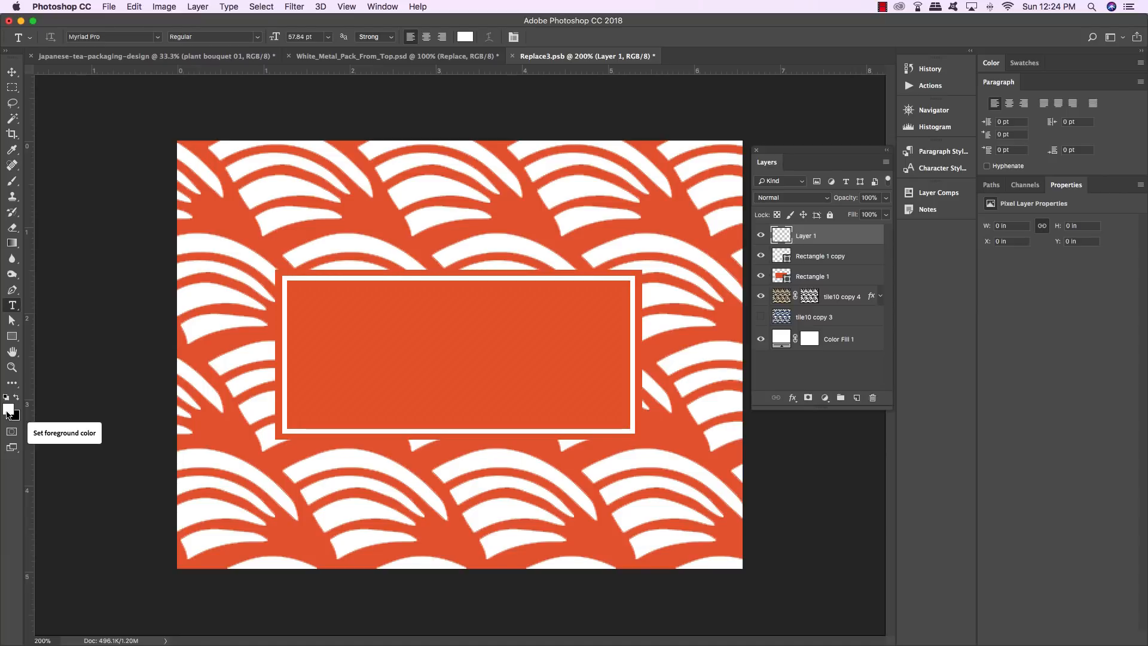
{"action": "key", "text": "x"}
{"action": "key", "text": "x"}
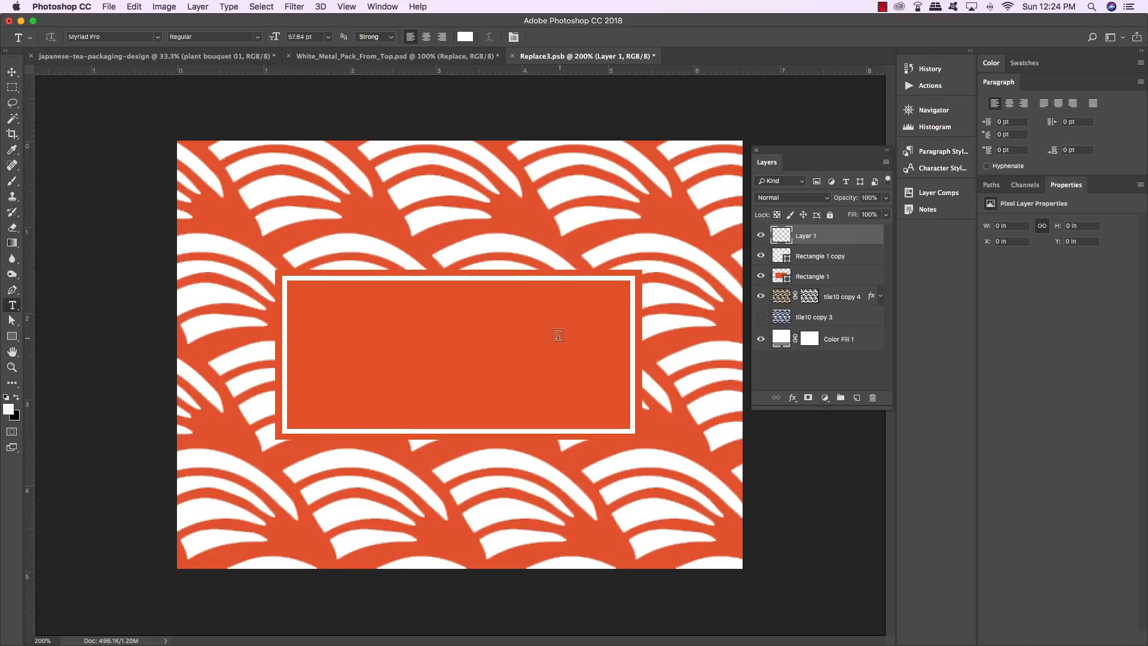
Step: Switch to TextEdit and copy the Japanese text ほうじ茶 from the tutorial note
{"action": "key", "text": "super+Tab"}
{"action": "key", "text": "super+Tab"}
{"action": "key", "text": "super+Tab"}
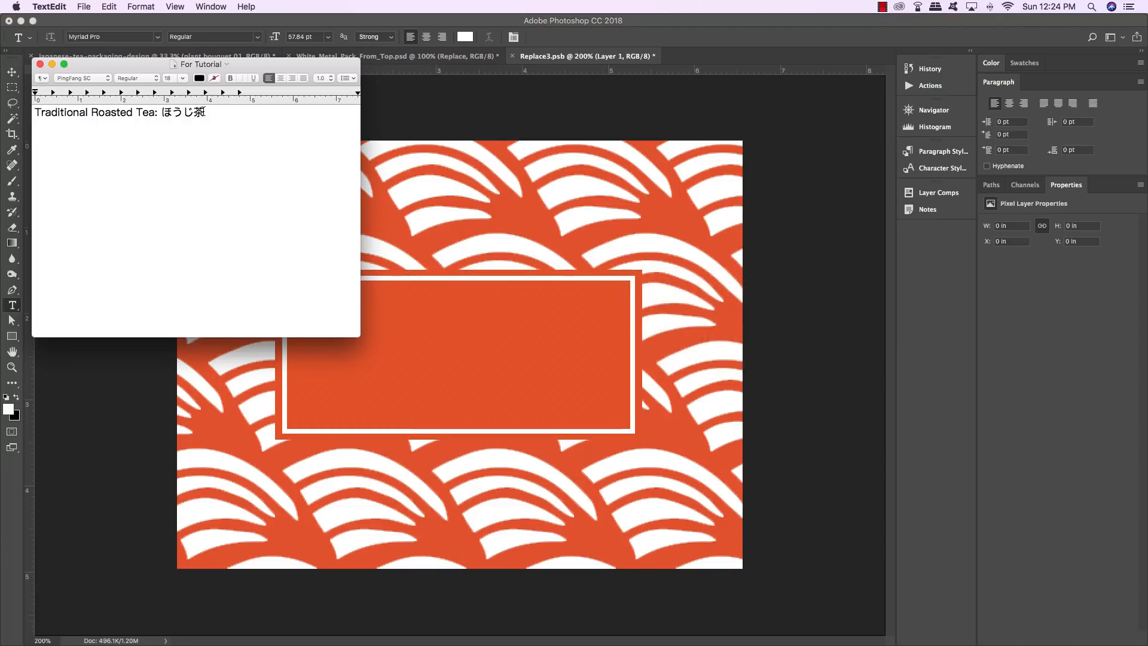
{"action": "left_click_drag", "start_coordinate": [205, 111], "coordinate": [162, 112]}
{"action": "key", "text": "super+c"}
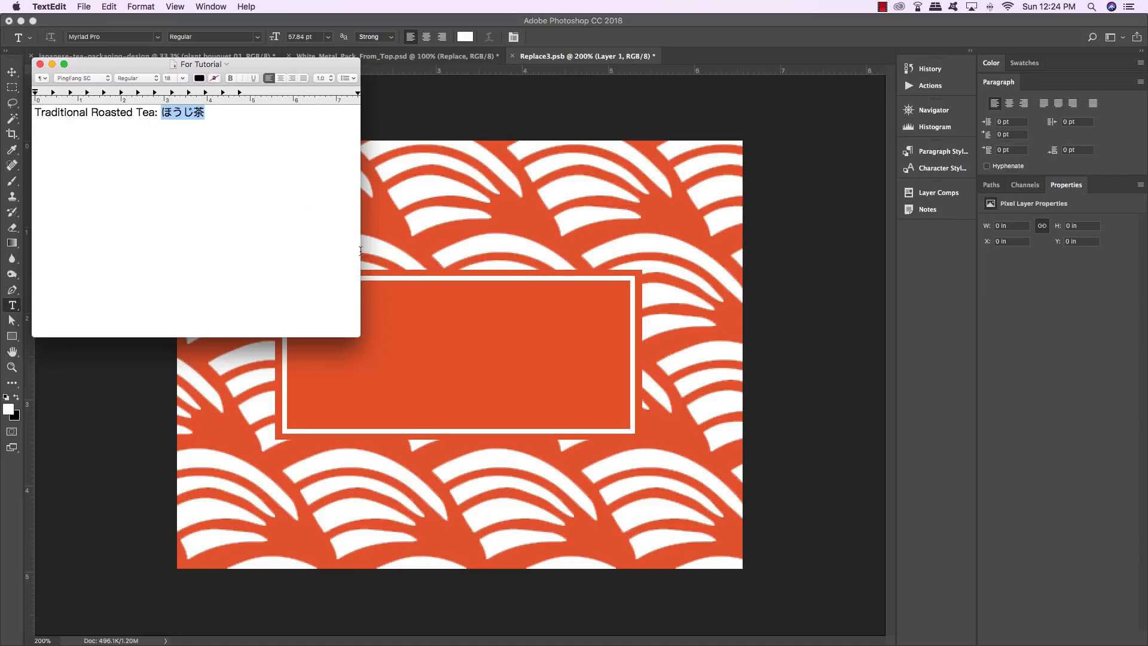
Step: Return to Photoshop, insert ほうじ茶 as text in the orange rectangle and center it horizontally in the upper half
{"action": "left_click", "coordinate": [397, 321]}
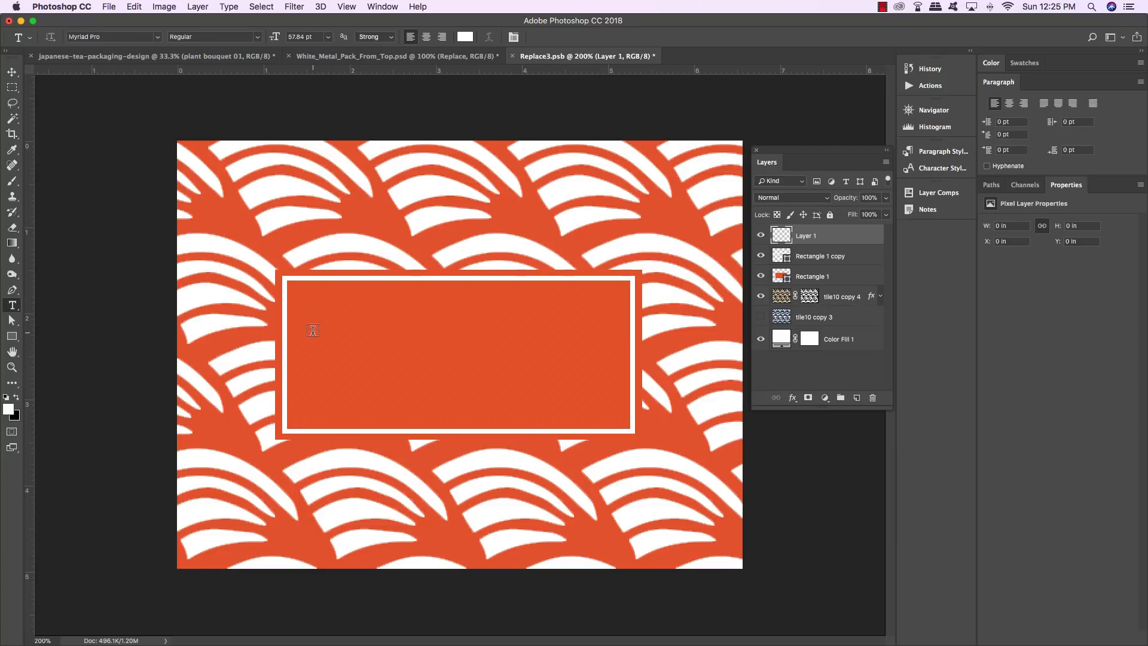
{"action": "left_click", "coordinate": [312, 331]}
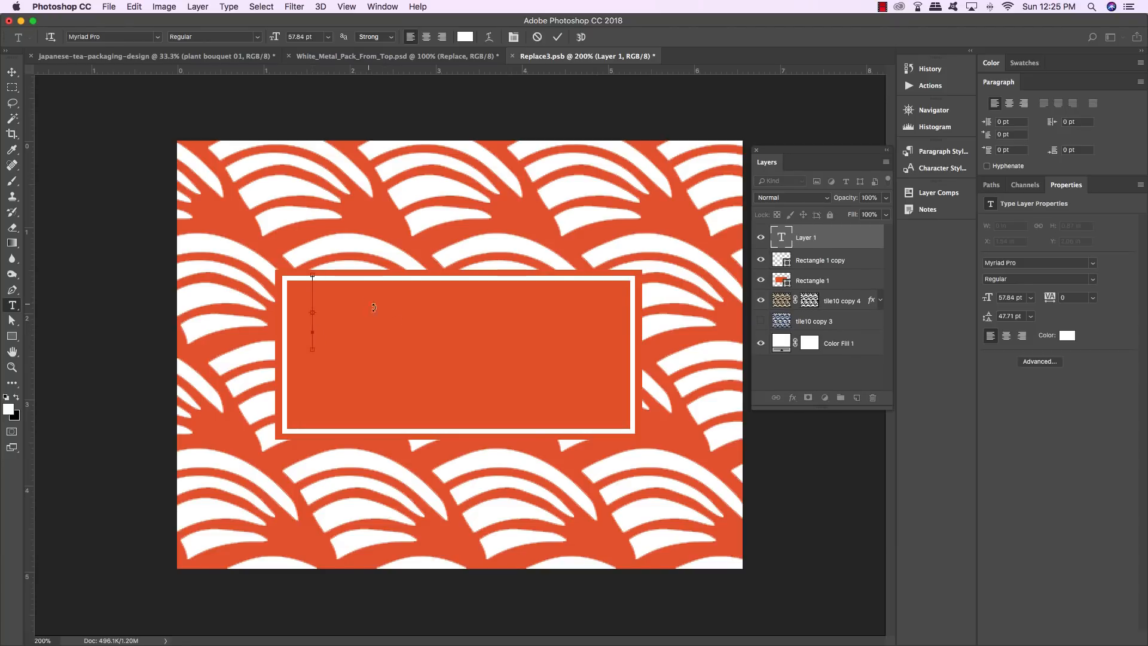
{"action": "key", "text": "super+v"}
{"action": "left_click", "coordinate": [12, 72]}
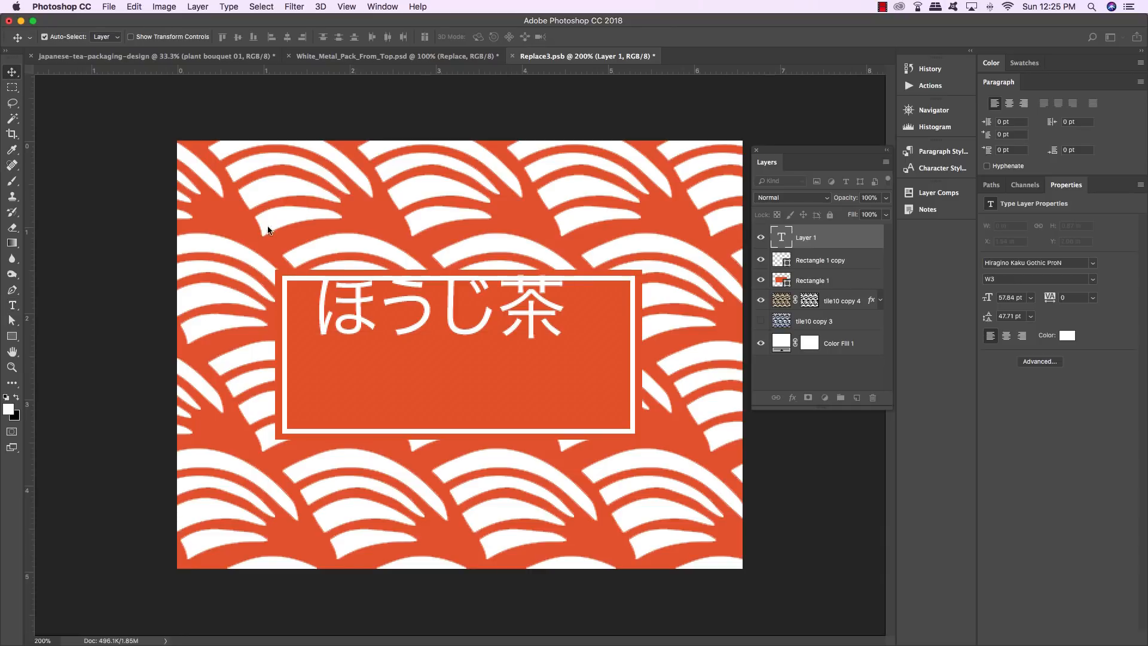
{"action": "key", "text": "super+t"}
{"action": "left_click_drag", "start_coordinate": [452, 318], "coordinate": [471, 344]}
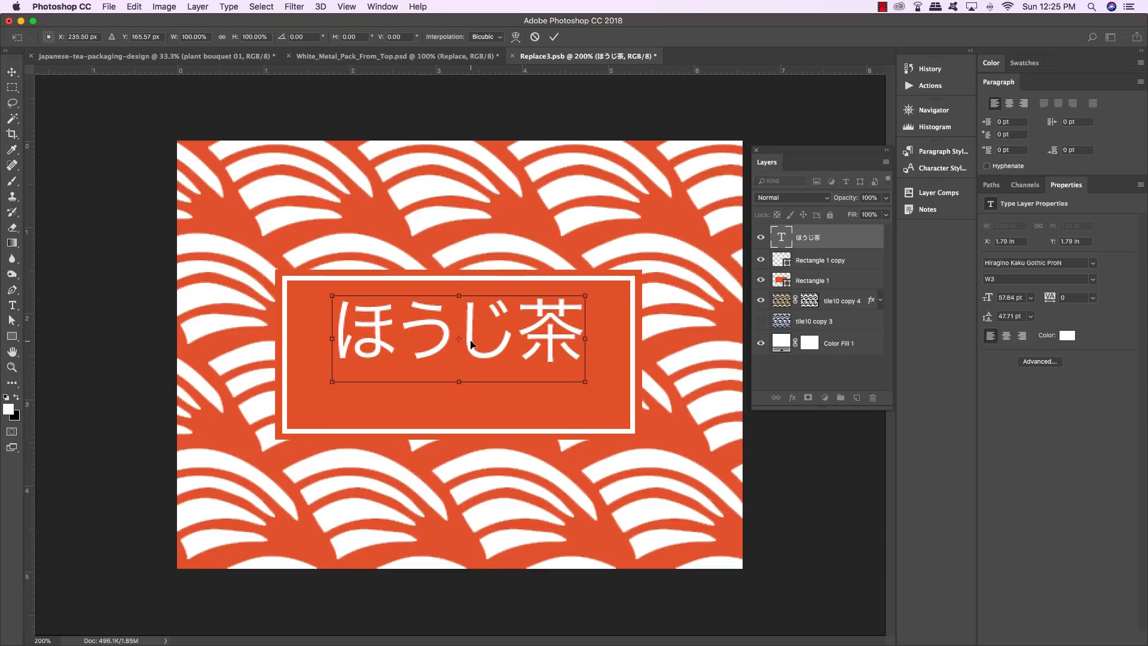
{"action": "key", "text": "Return"}
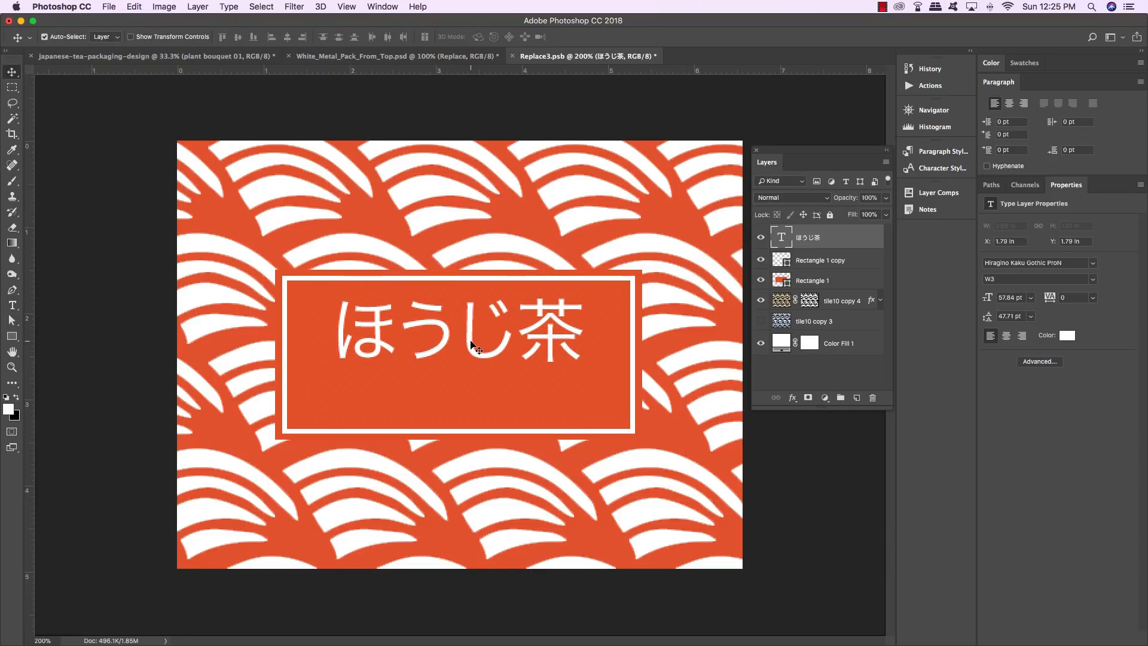
Step: Change the font of the ほうじ茶 text to URWHeiseiMincho-Bold Regular
{"action": "left_click", "coordinate": [383, 7]}
{"action": "left_click", "coordinate": [416, 151]}
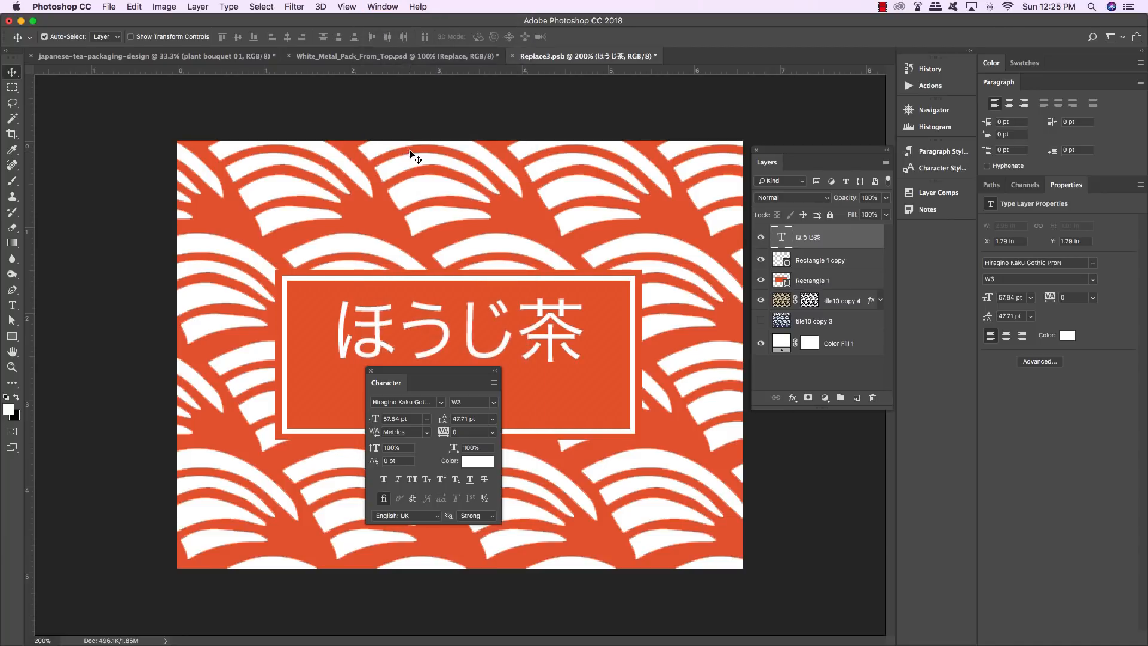
{"action": "left_click_drag", "start_coordinate": [456, 375], "coordinate": [603, 402]}
{"action": "double_click", "coordinate": [526, 356]}
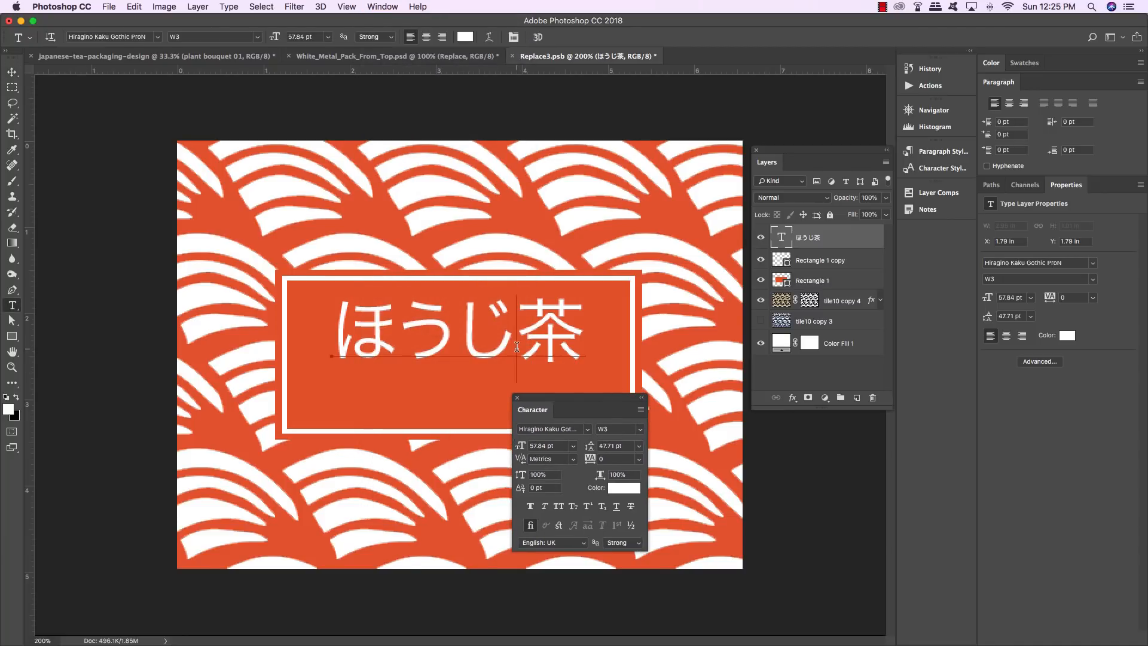
{"action": "left_click", "coordinate": [560, 428]}
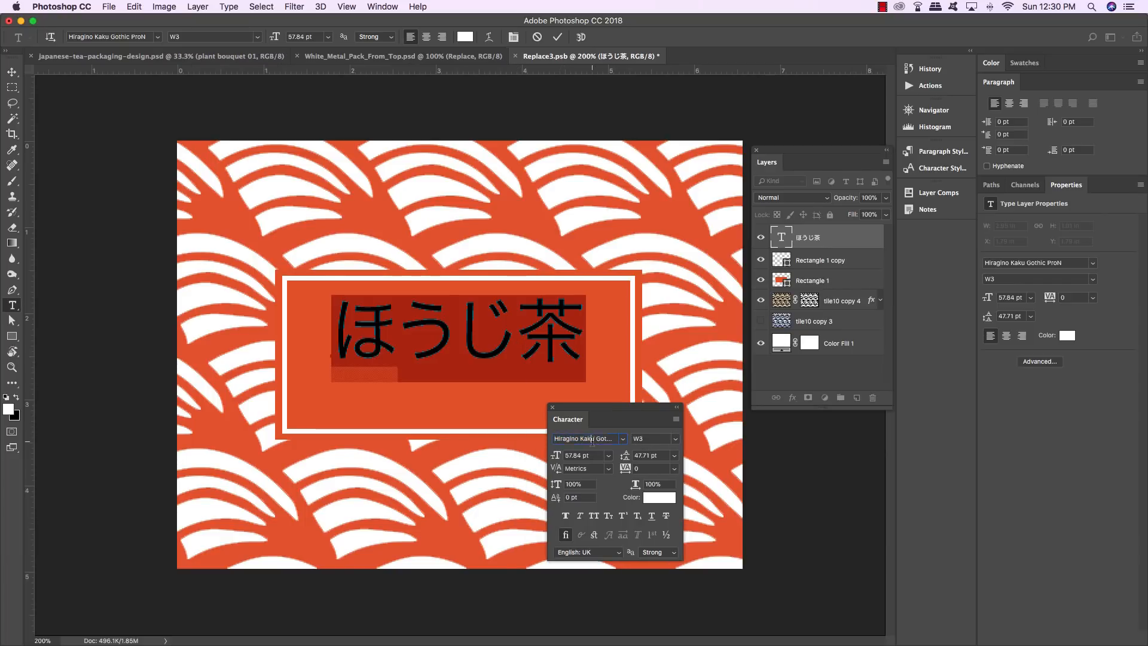
{"action": "left_click", "coordinate": [592, 440]}
{"action": "type", "text": "mincho"}
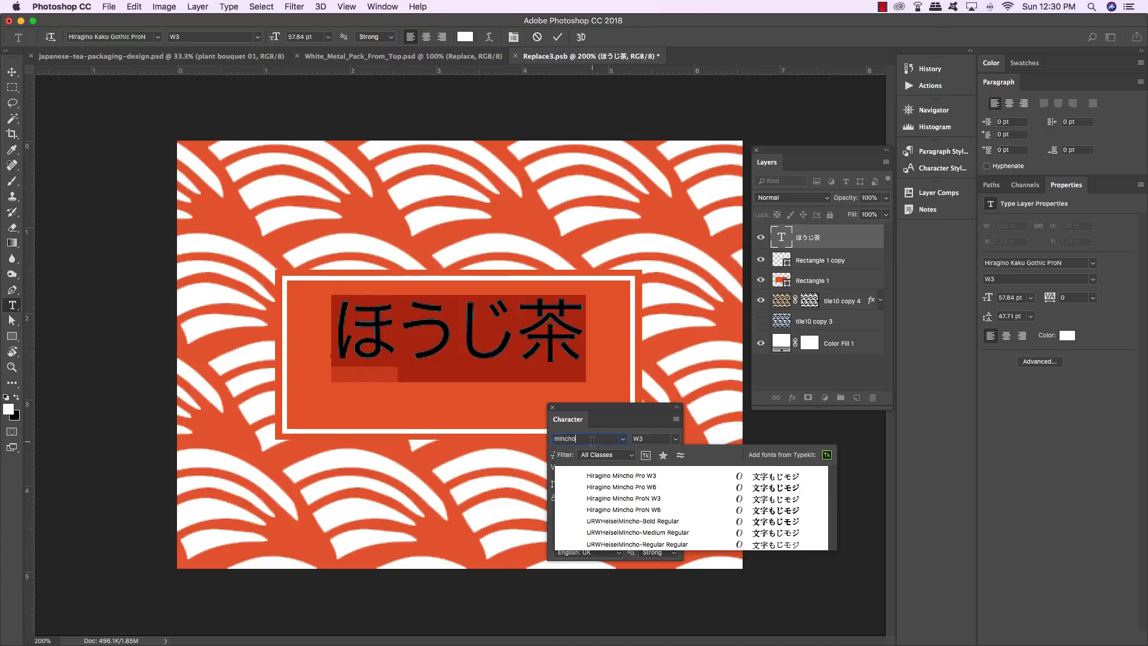
{"action": "left_click", "coordinate": [662, 522]}
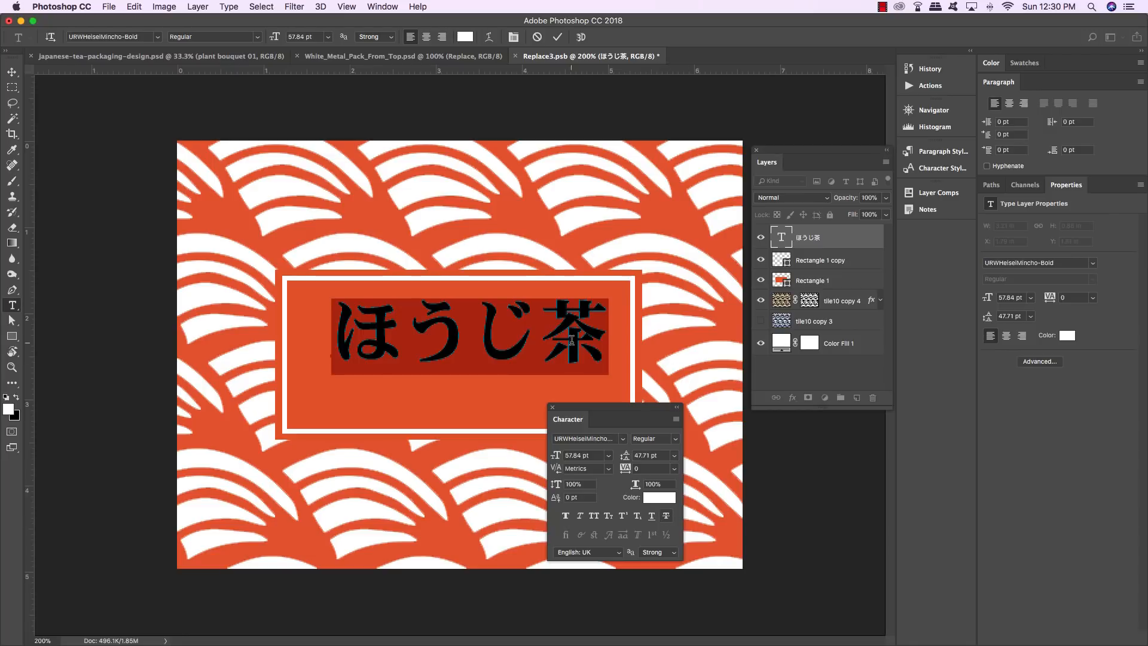
Step: Set the ほうじ茶 text's size to 67.35 pt and its tracking to 60
{"action": "left_click_drag", "start_coordinate": [604, 333], "coordinate": [341, 339]}
{"action": "left_click", "coordinate": [340, 339]}
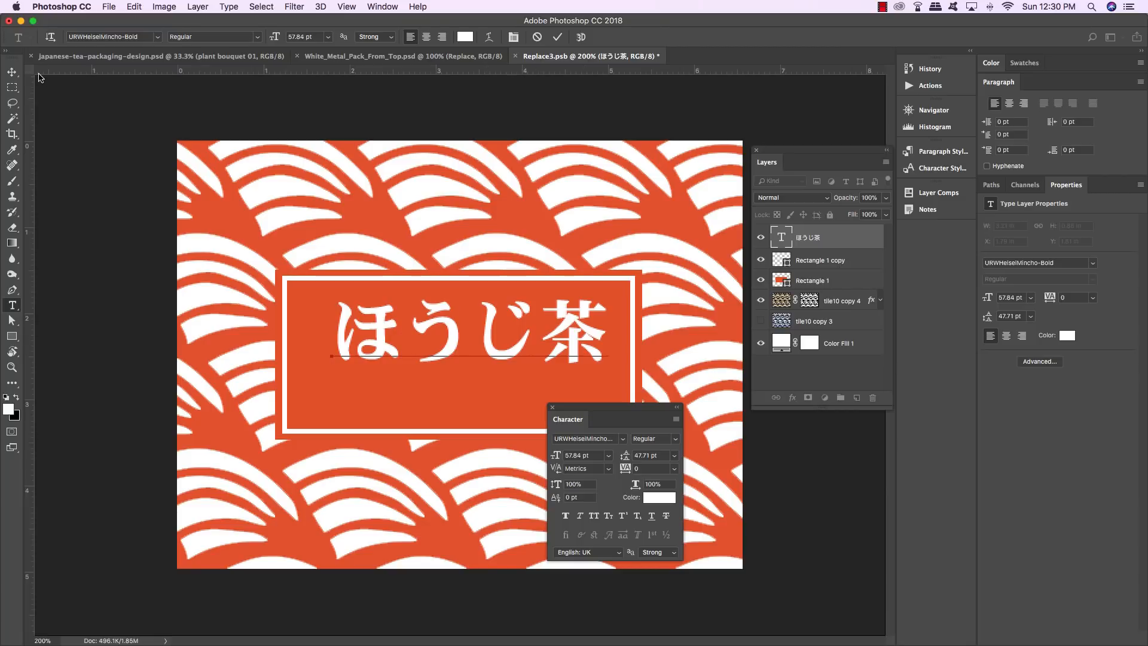
{"action": "key", "text": "super+a"}
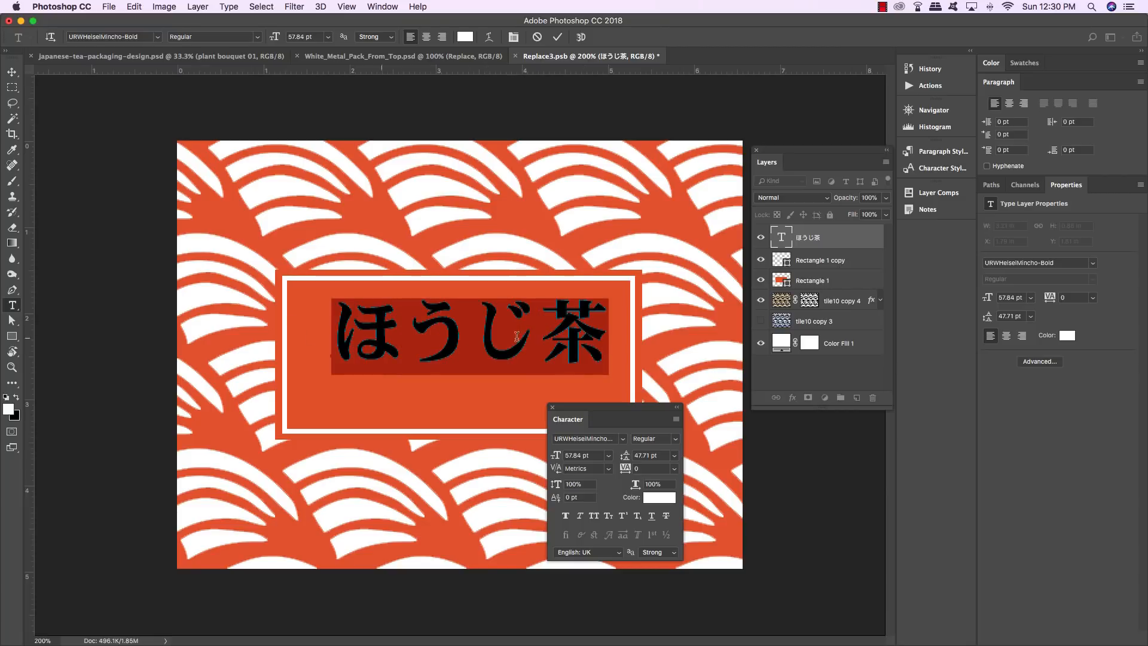
{"action": "left_click_drag", "start_coordinate": [591, 457], "coordinate": [510, 453]}
{"action": "type", "text": "67.35"}
{"action": "left_click", "coordinate": [674, 469]}
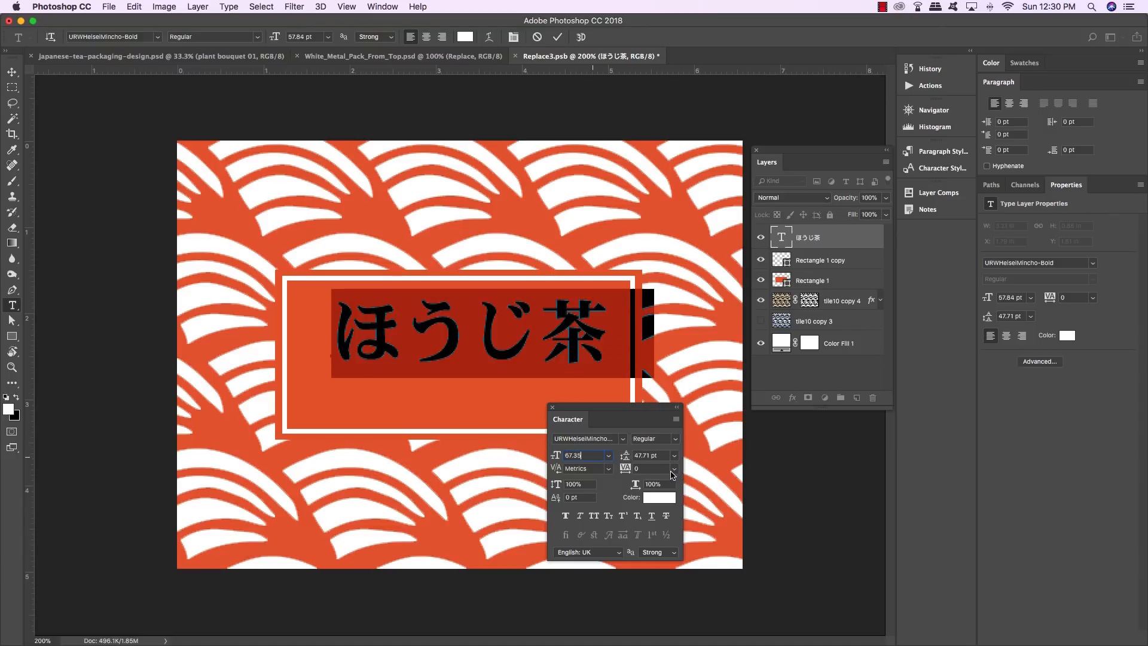
{"action": "left_click", "coordinate": [650, 582]}
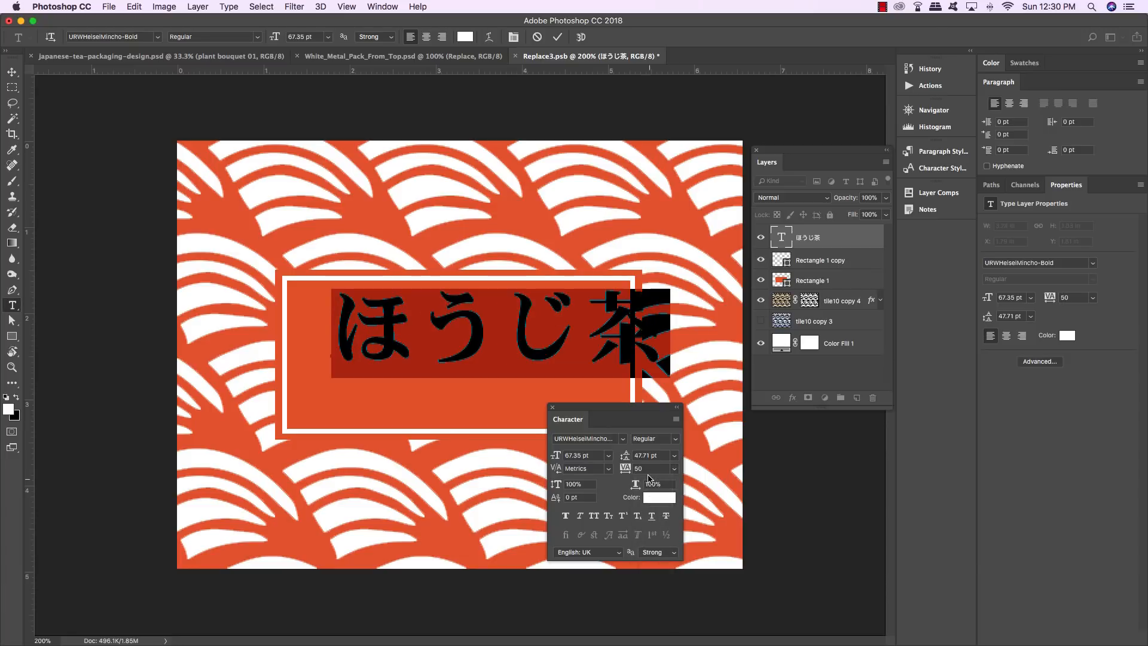
{"action": "type", "text": "60"}
{"action": "key", "text": "Return"}
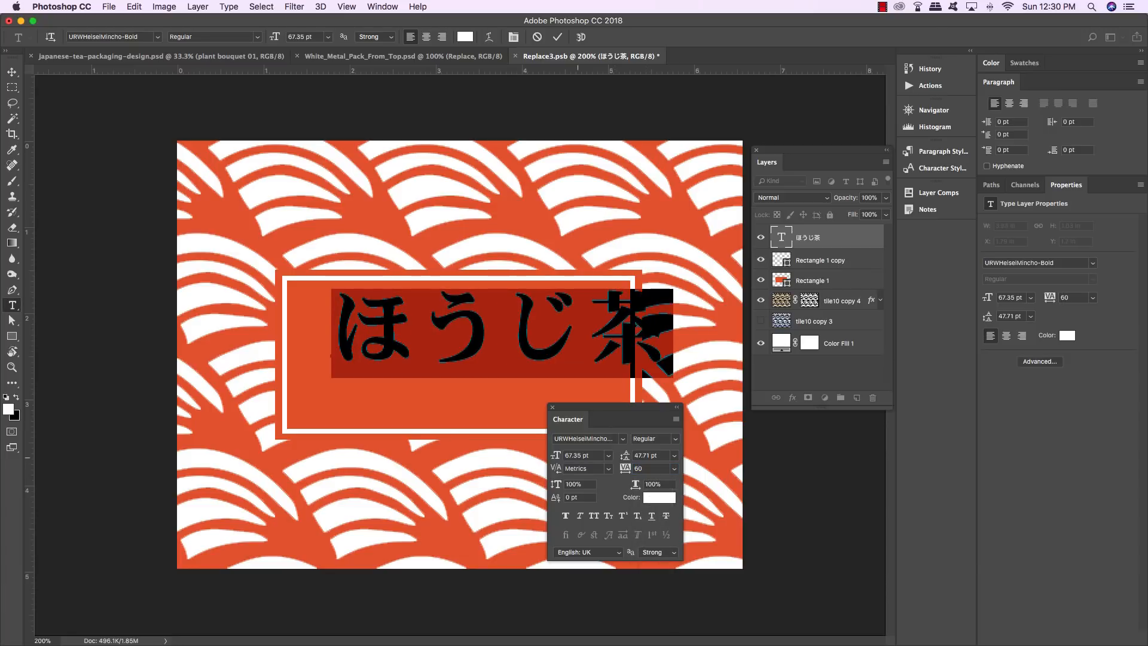
Step: Nudge the enlarged text back inside the outline to about X 1.31 in, Y 1.7 in
{"action": "left_click", "coordinate": [12, 72]}
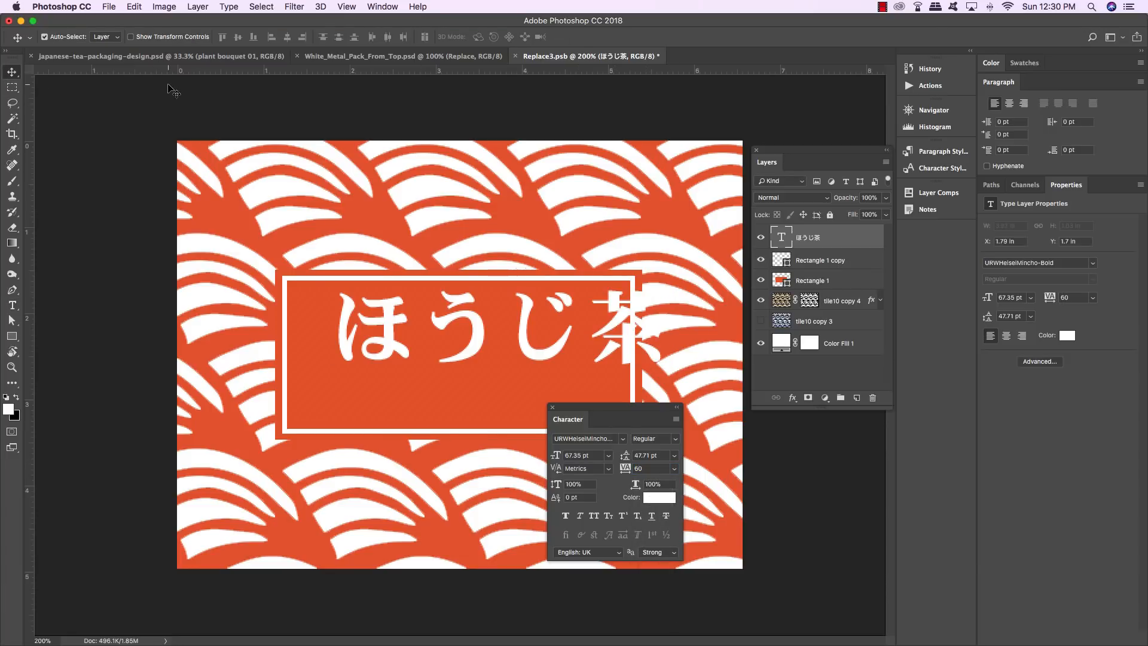
{"action": "key", "text": "shift+Left"}
{"action": "key", "text": "shift+Left"}
{"action": "key", "text": "shift+Left"}
{"action": "key", "text": "Left"}
{"action": "key", "text": "Left"}
{"action": "key", "text": "Left"}
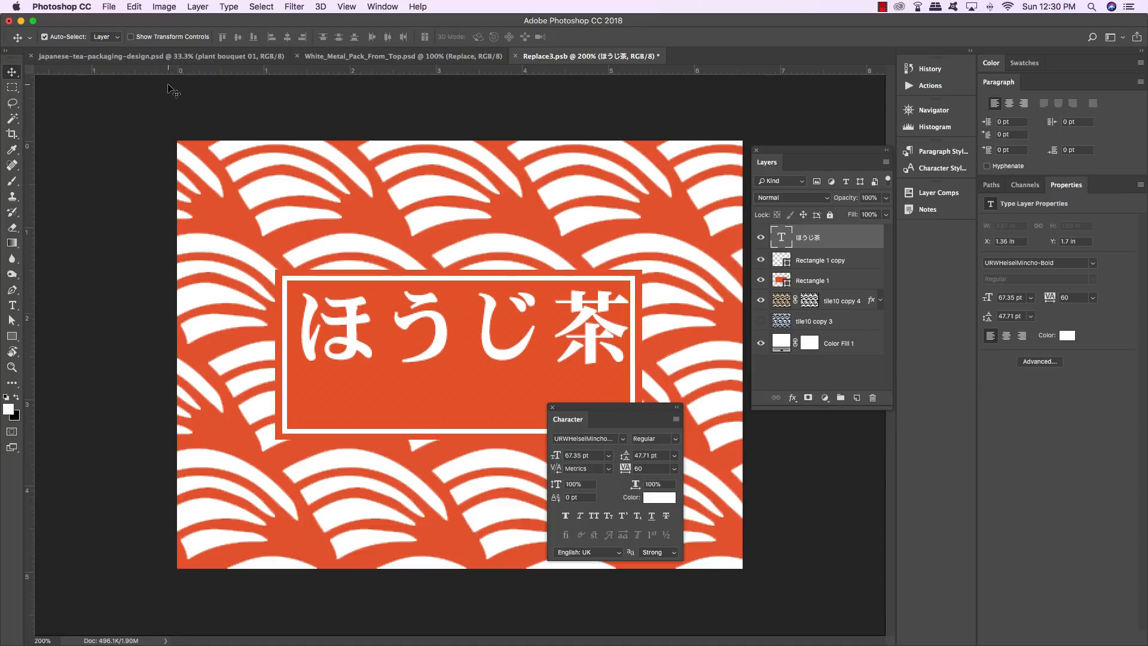
{"action": "key", "text": "Left"}
{"action": "key", "text": "Down"}
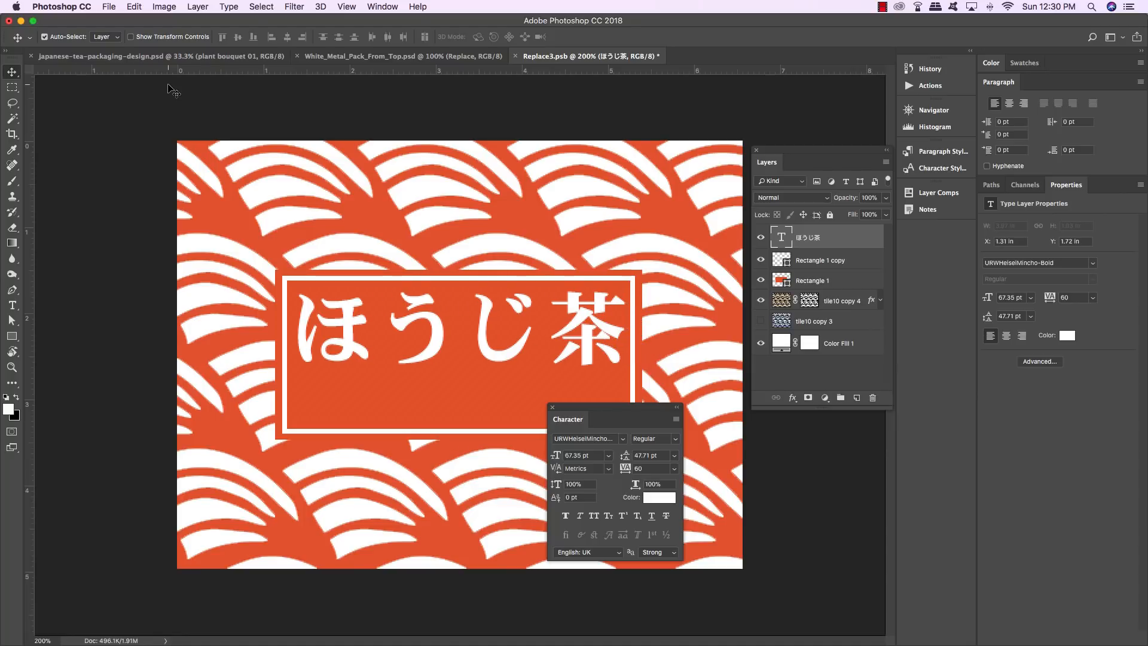
{"action": "key", "text": "Up"}
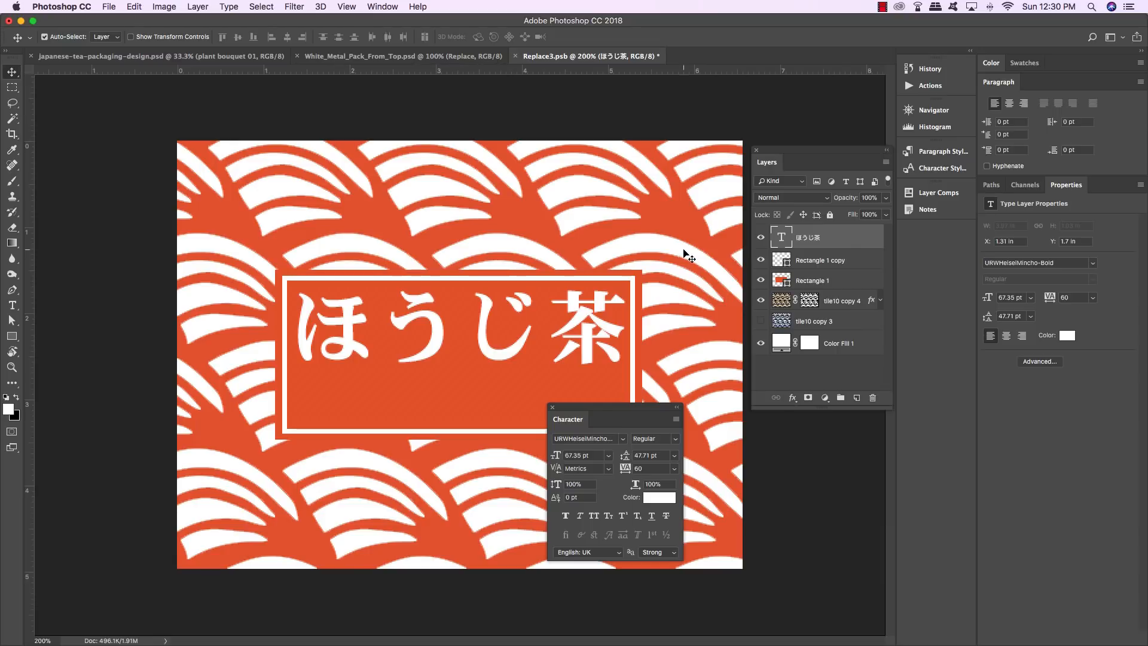
Step: Scale the orange rectangle and its white outline together about their centre to about 107%
{"action": "left_click", "coordinate": [842, 261]}
{"action": "left_click", "coordinate": [842, 283], "text": "shift"}
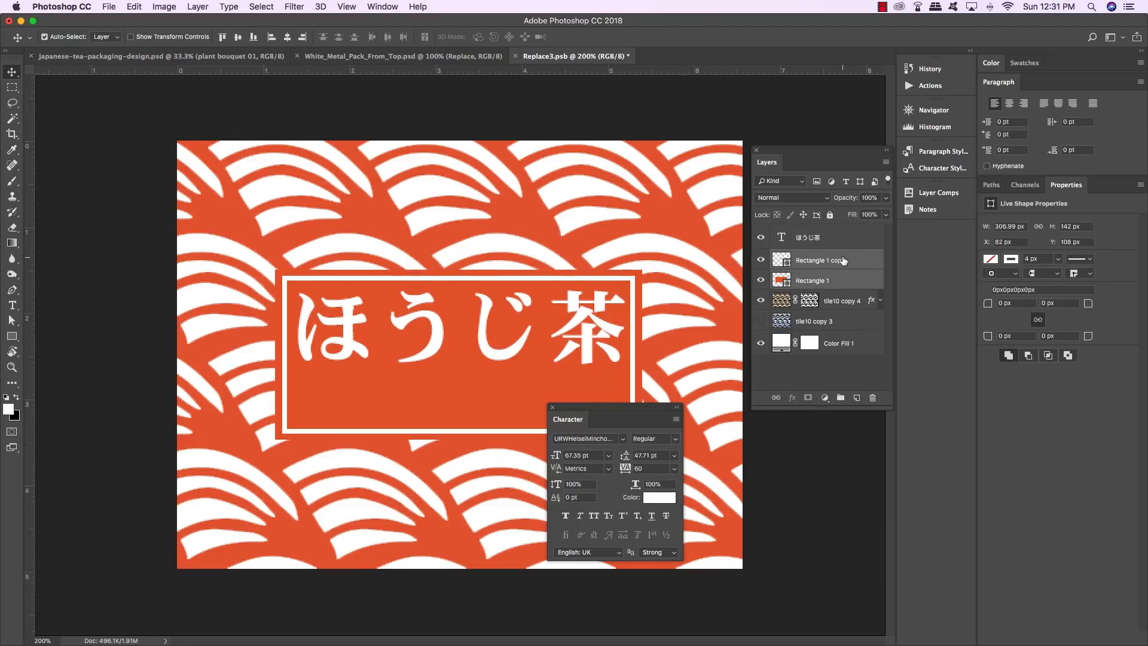
{"action": "key", "text": "ctrl+t"}
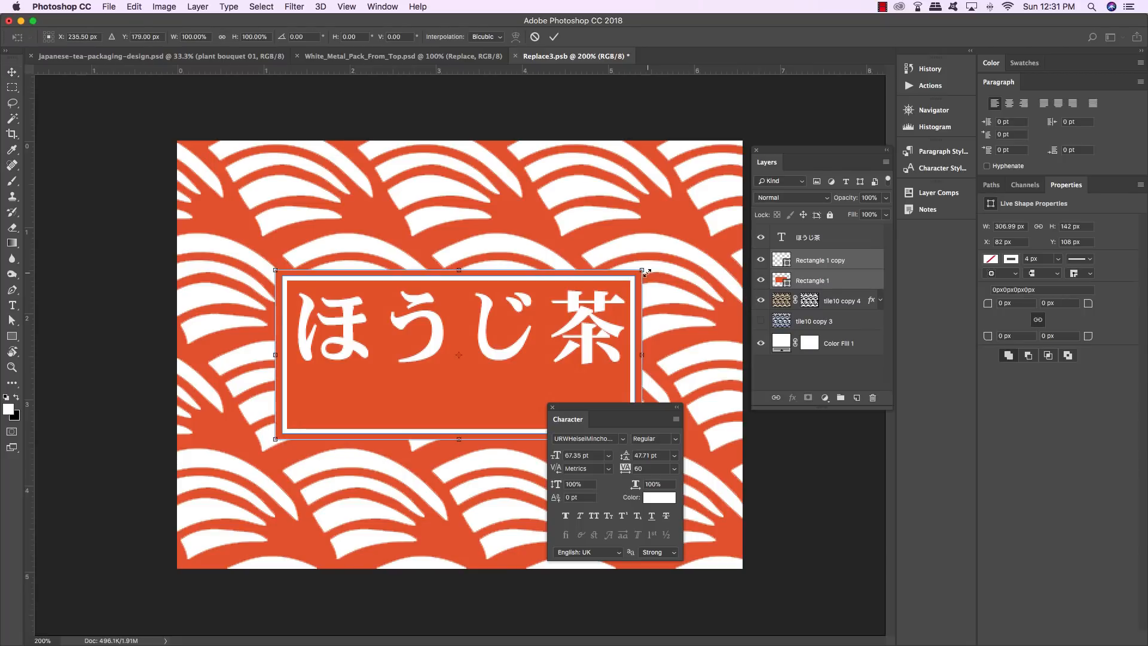
{"action": "left_click_drag", "start_coordinate": [644, 271], "coordinate": [657, 261]}
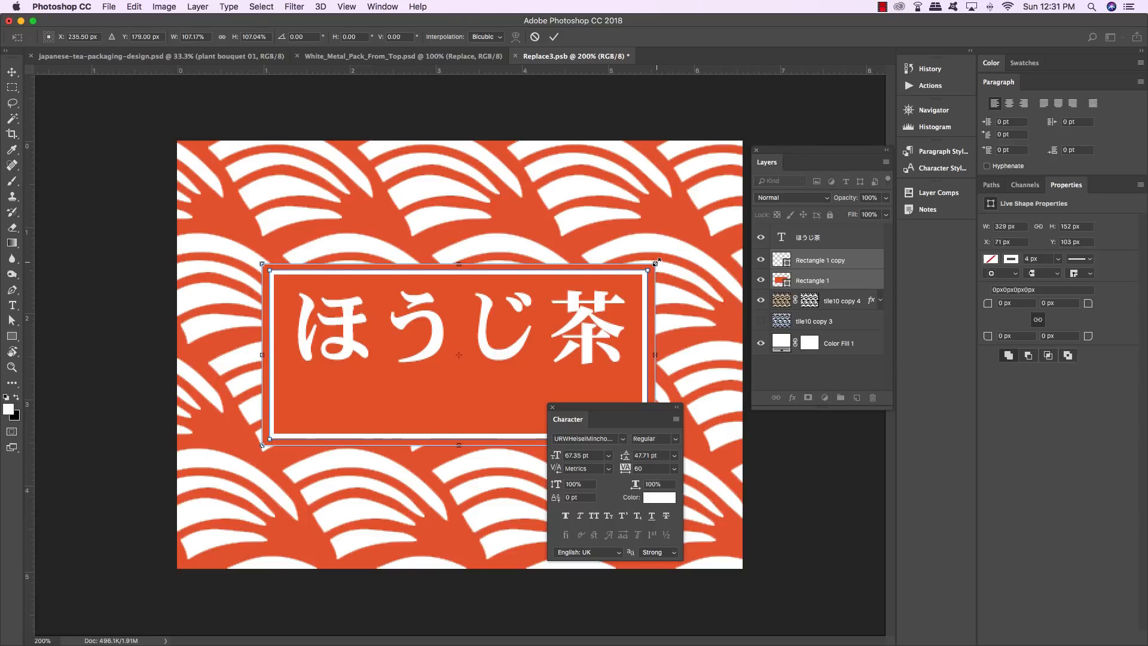
{"action": "key", "text": "Return"}
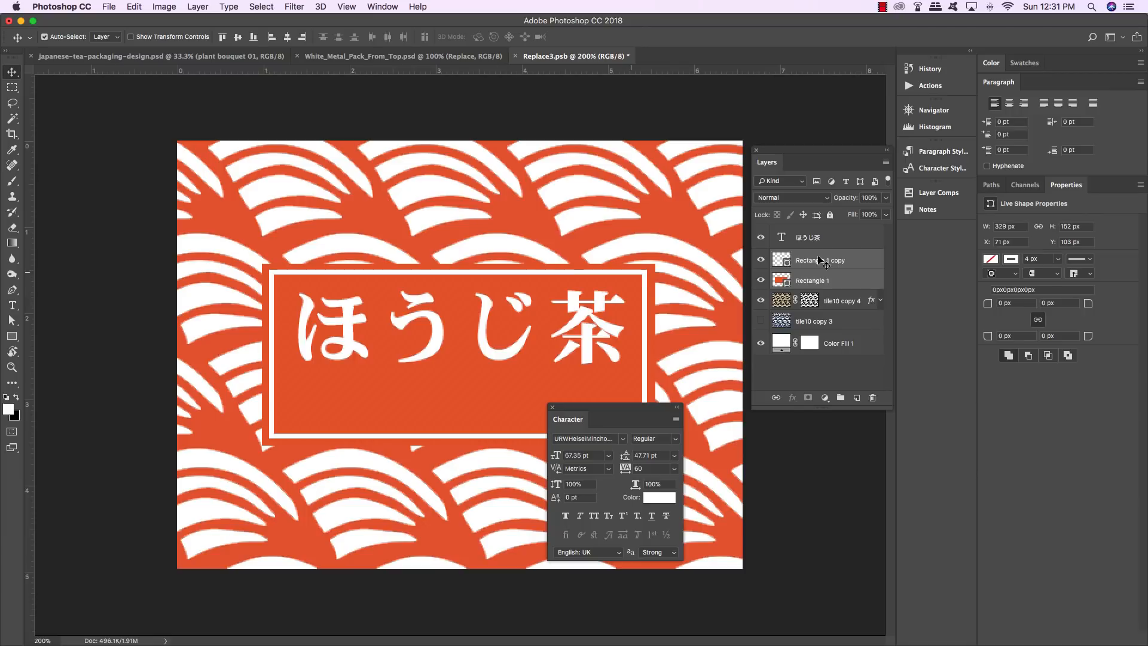
Step: Add a new text layer reading SENCHA FUKAMUSHI GREEN TEA below the Japanese text inside the outlined rectangle
{"action": "left_click", "coordinate": [836, 246]}
{"action": "left_click", "coordinate": [859, 400]}
{"action": "key", "text": "t"}
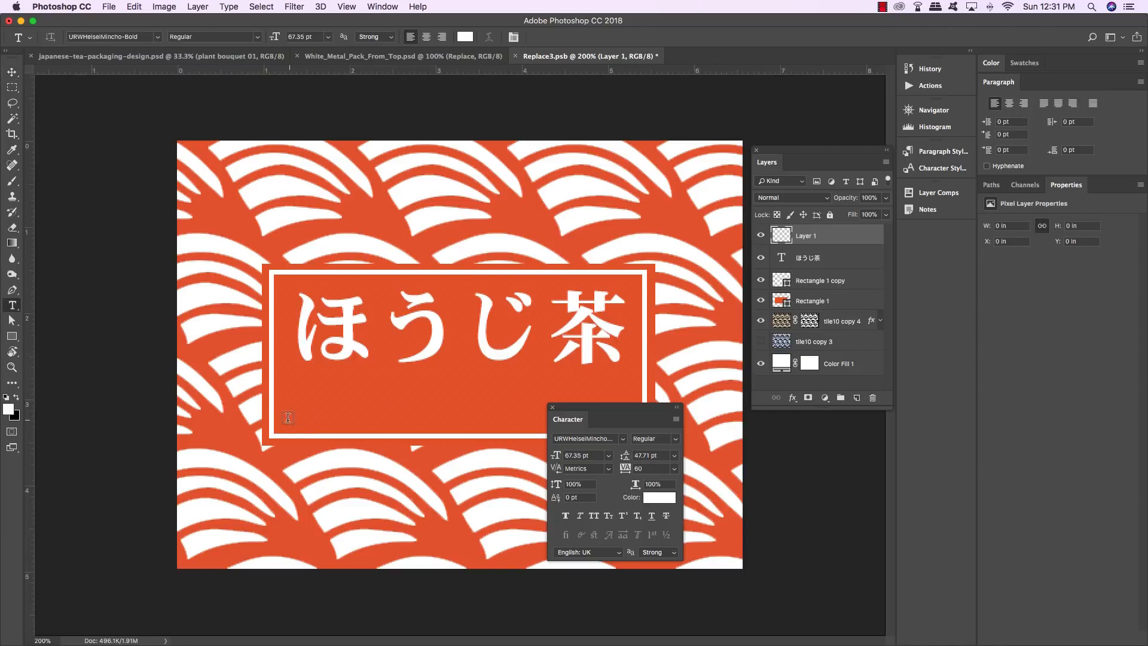
{"action": "left_click", "coordinate": [295, 420]}
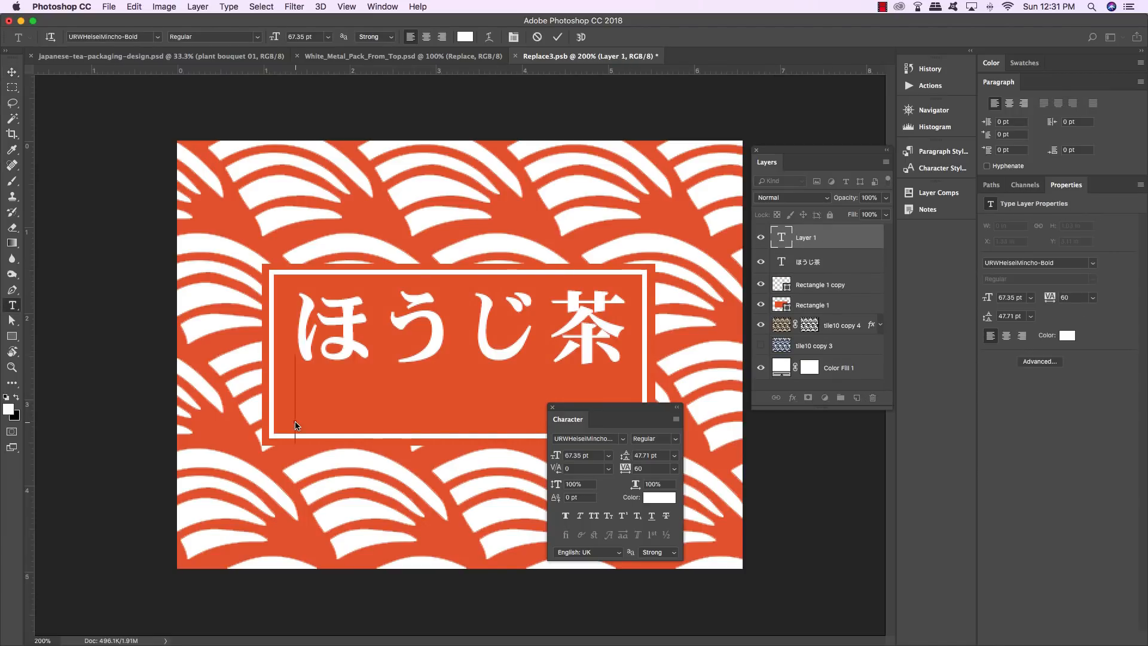
{"action": "type", "text": "SENCHA"}
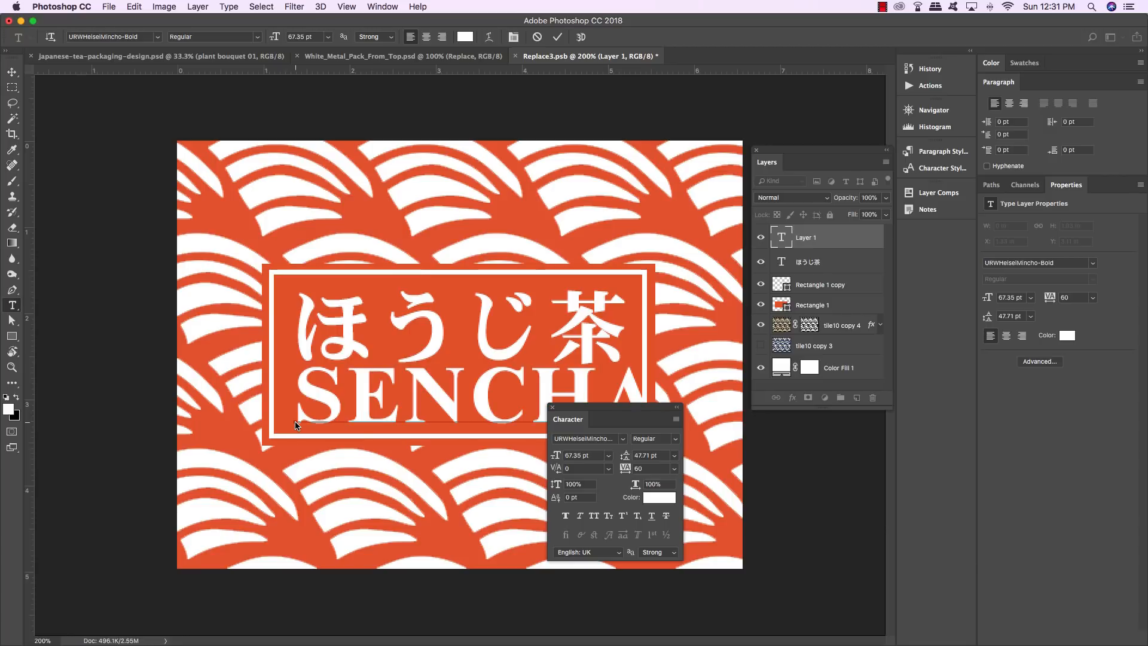
{"action": "type", "text": " FU"}
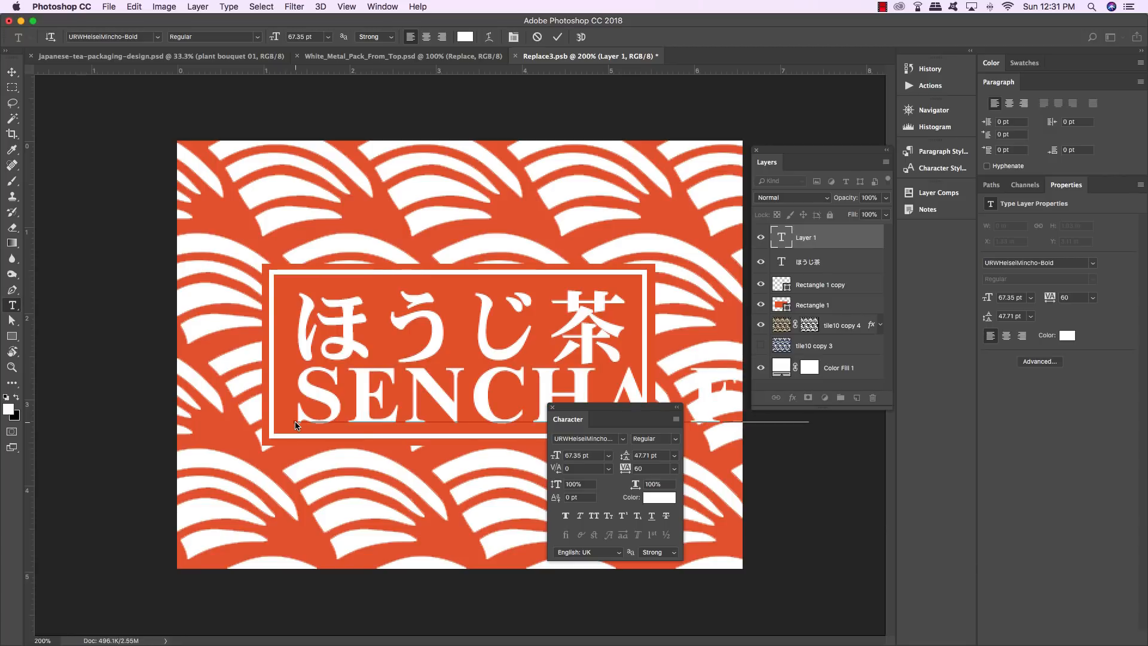
{"action": "type", "text": "KU"}
Step: Change the font of the whole English text line to Cocogoose Condensed Light
{"action": "key", "text": "super+a"}
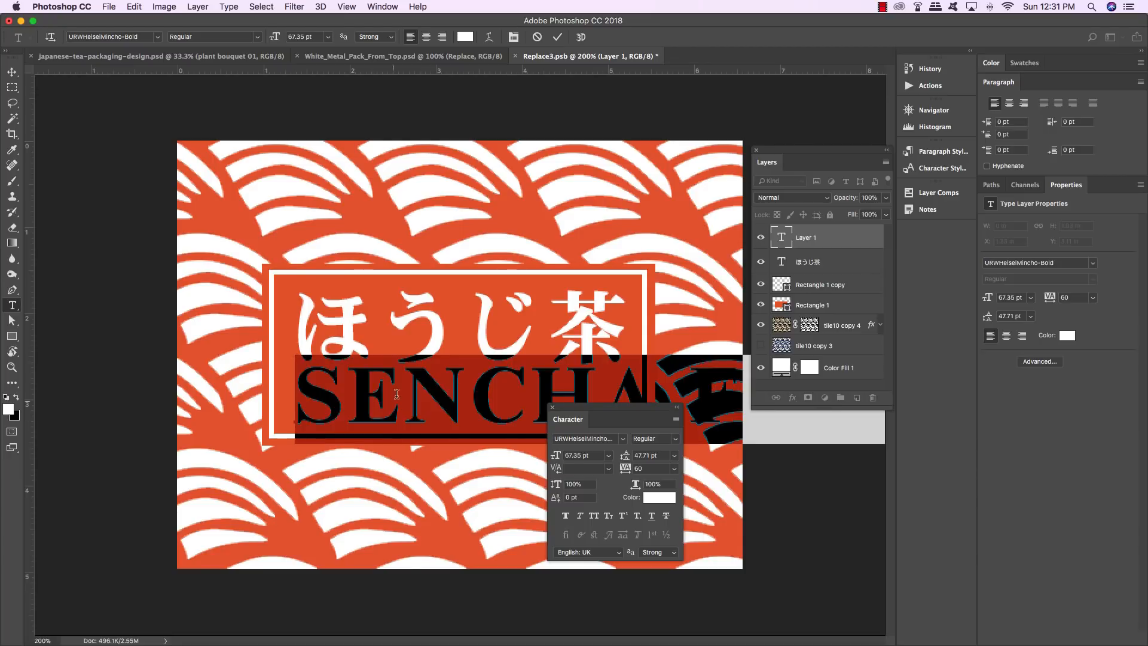
{"action": "left_click", "coordinate": [597, 438]}
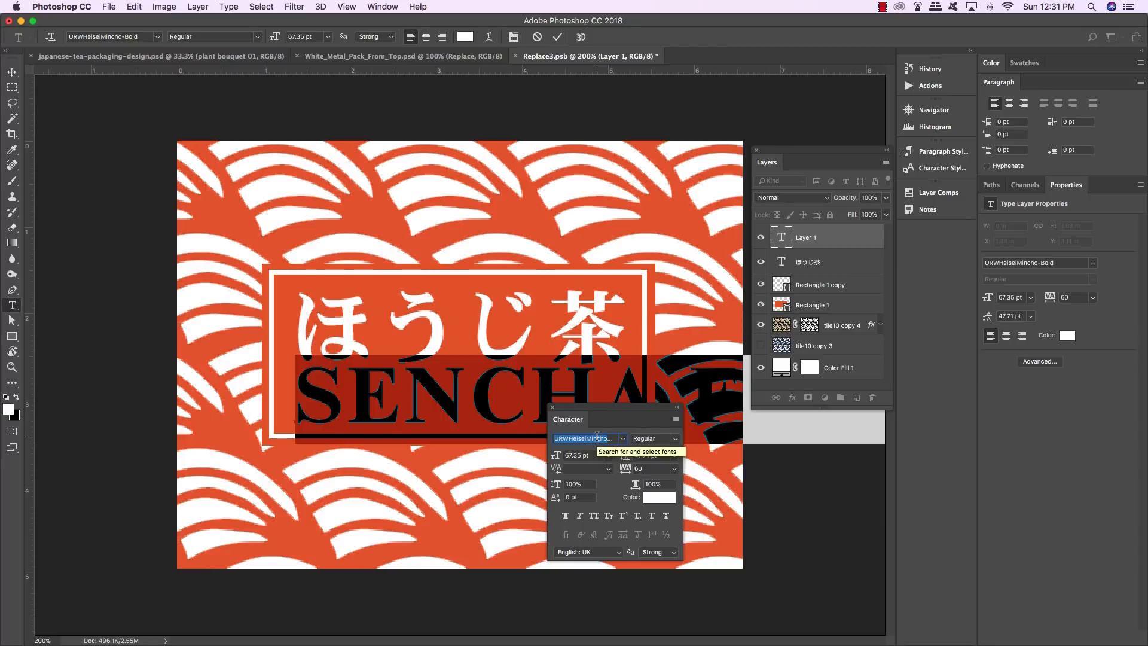
{"action": "type", "text": "coc"}
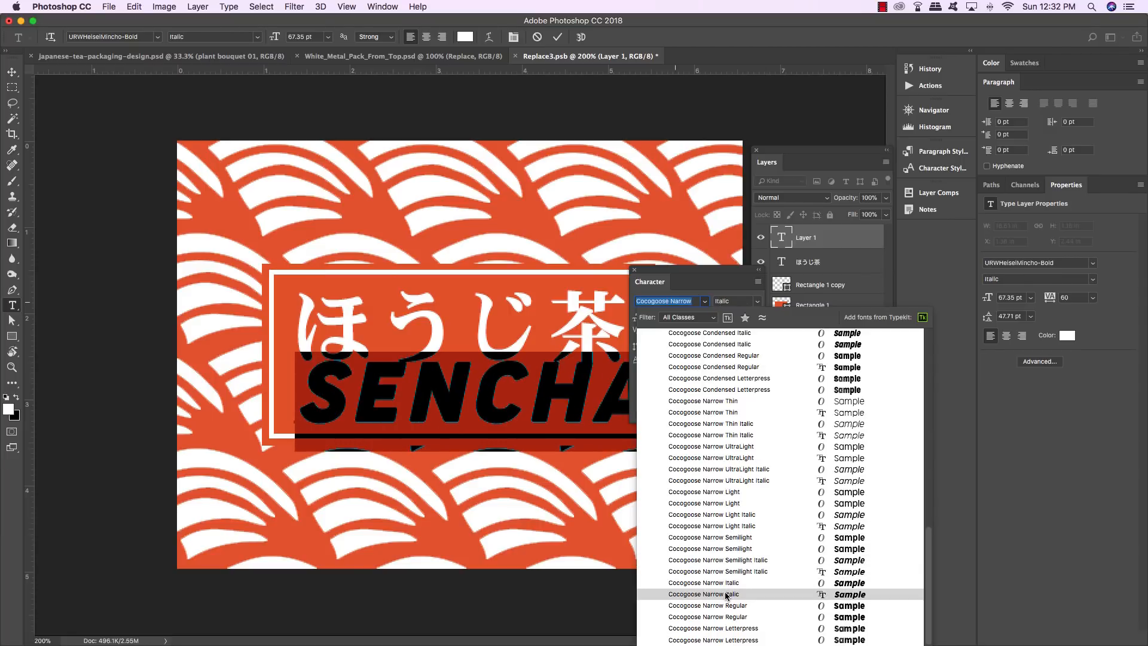
{"action": "scroll", "coordinate": [727, 595], "scroll_direction": "up", "scroll_amount": 5}
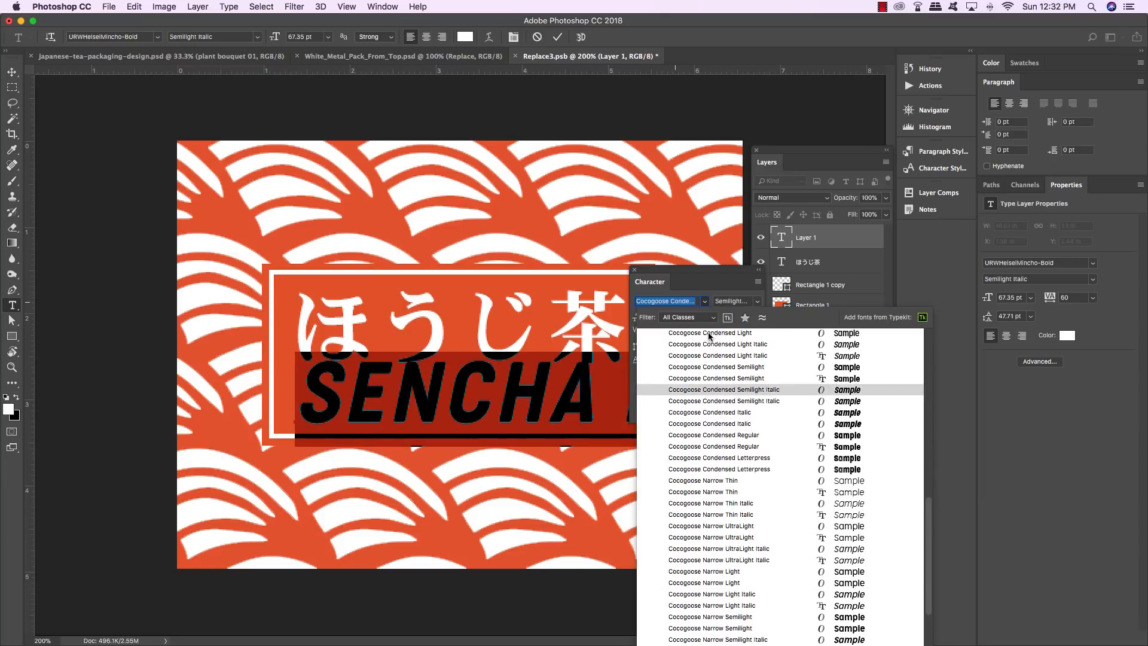
{"action": "left_click", "coordinate": [707, 338]}
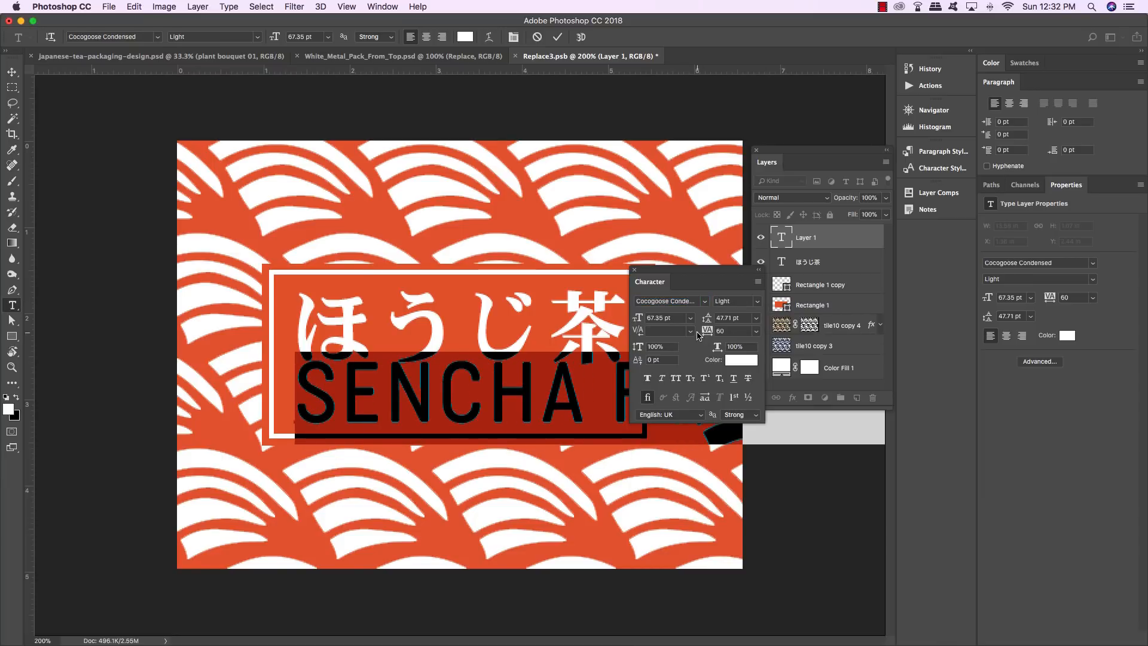
Step: Set the English text line's size to 21.53 pt
{"action": "triple_click", "coordinate": [468, 387]}
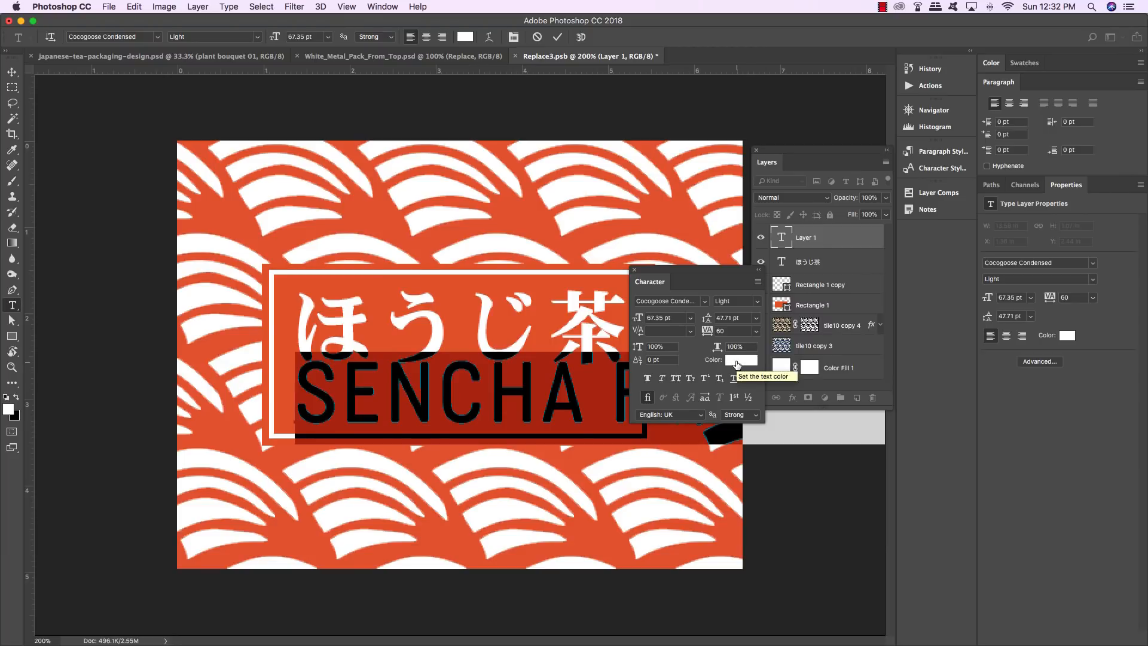
{"action": "left_click", "coordinate": [676, 317]}
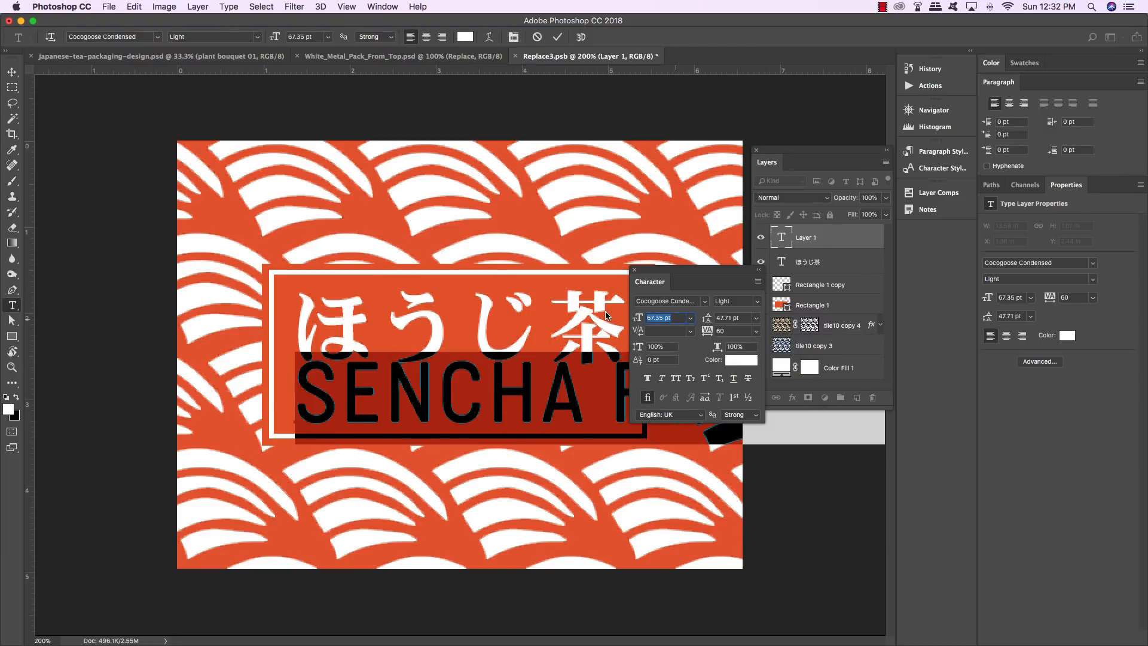
{"action": "type", "text": "21.53"}
{"action": "key", "text": "Return"}
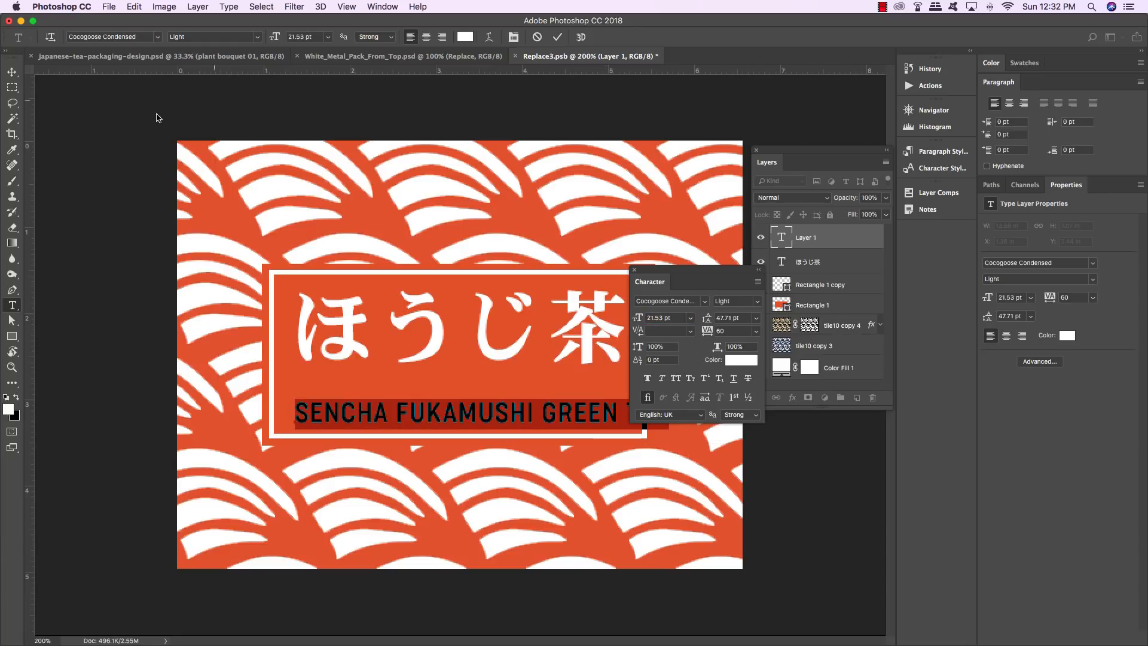
Step: Move the English text line up beneath the Japanese text, to about X 1.31 in, Y 2.68 in
{"action": "left_click", "coordinate": [12, 72]}
{"action": "key", "text": "ctrl+t"}
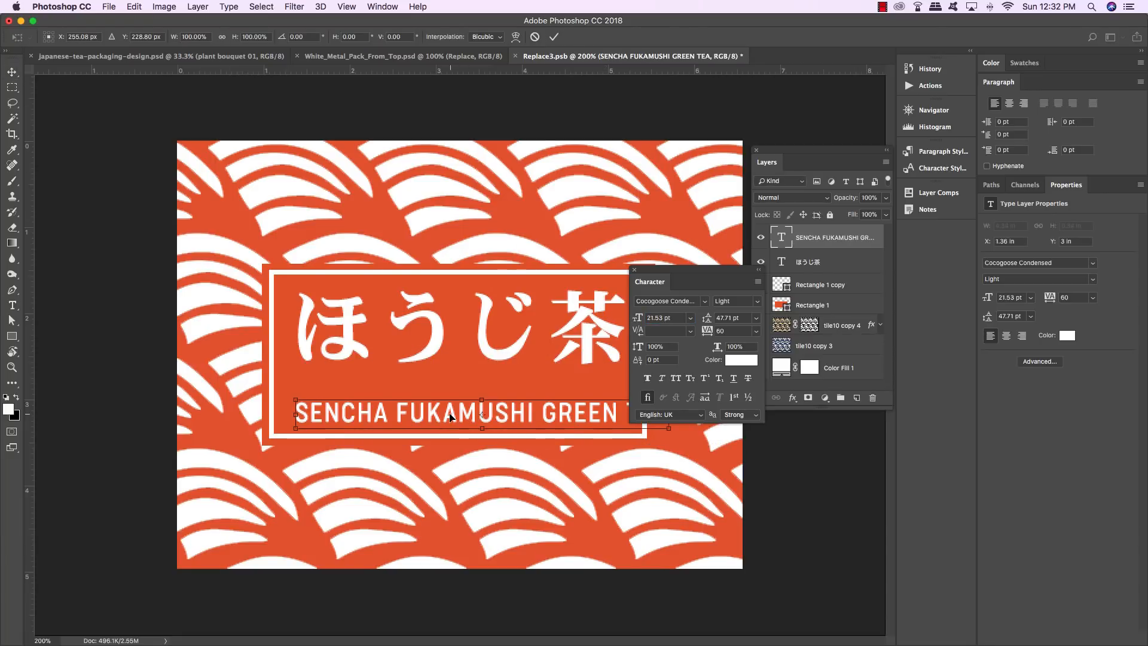
{"action": "left_click_drag", "start_coordinate": [451, 417], "coordinate": [446, 390]}
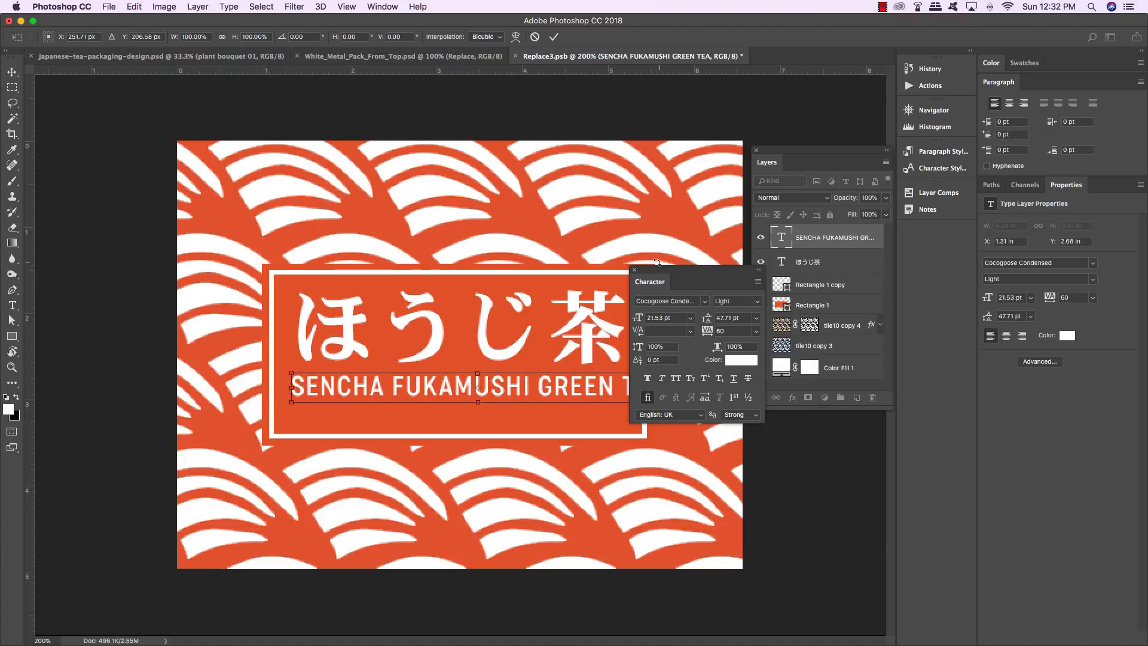
{"action": "left_click_drag", "start_coordinate": [650, 276], "coordinate": [755, 295]}
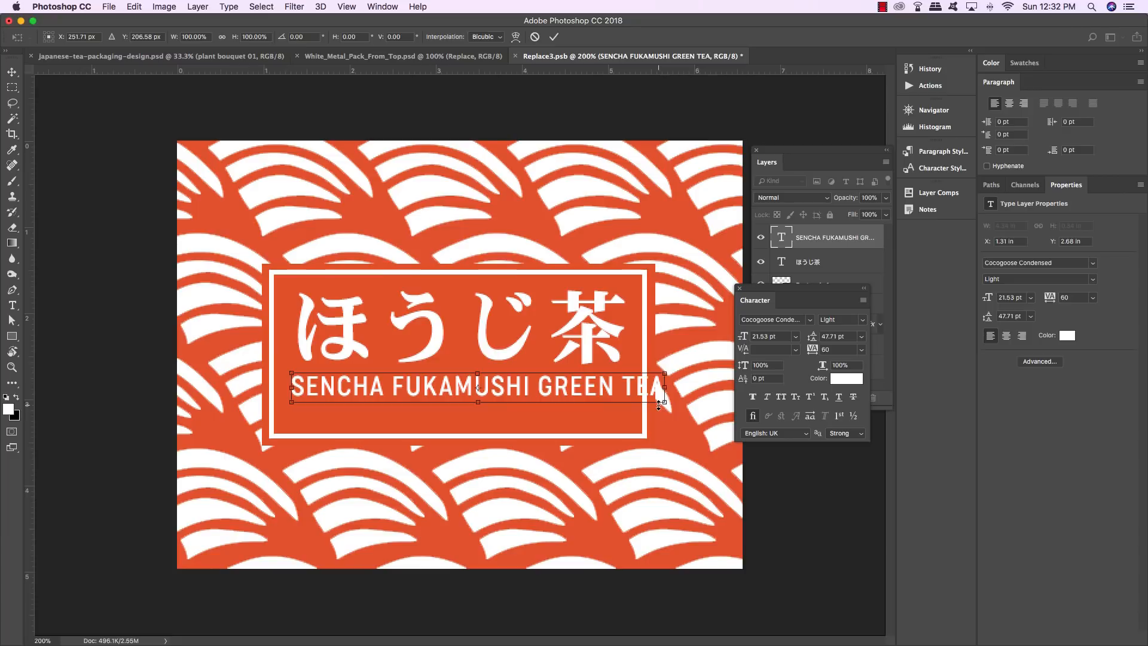
{"action": "key", "text": "Return"}
Step: Set the tracking of the SENCHA FUKAMUSHI GREEN TEA text to 0
{"action": "key", "text": "t"}
{"action": "double_click", "coordinate": [590, 387]}
{"action": "triple_click", "coordinate": [591, 387]}
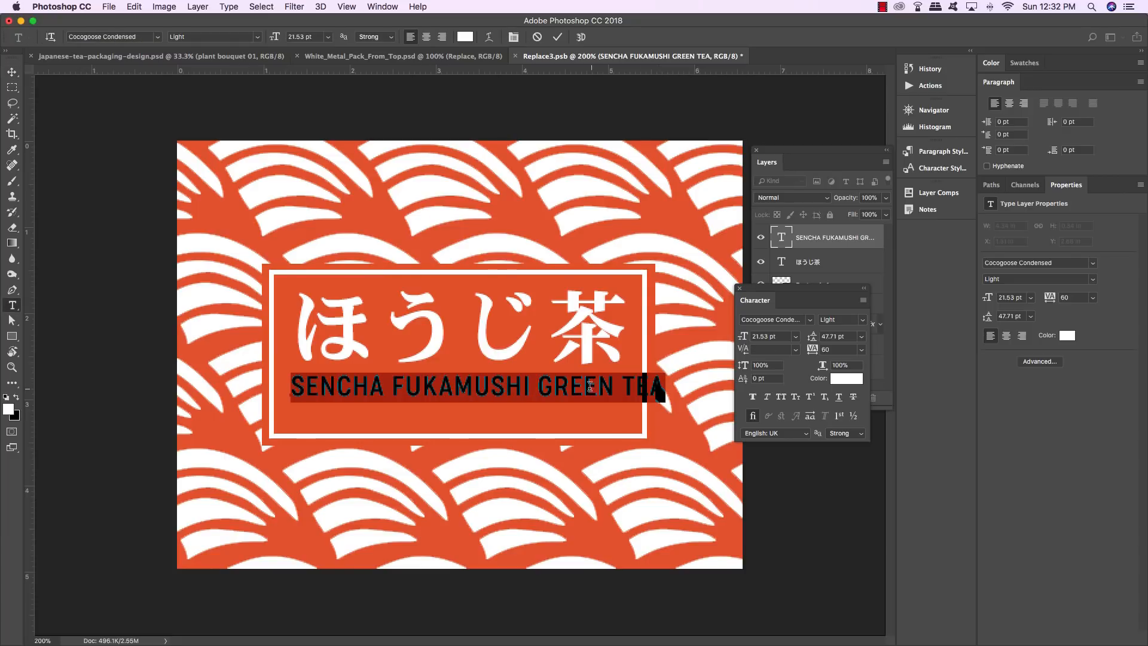
{"action": "left_click", "coordinate": [862, 350]}
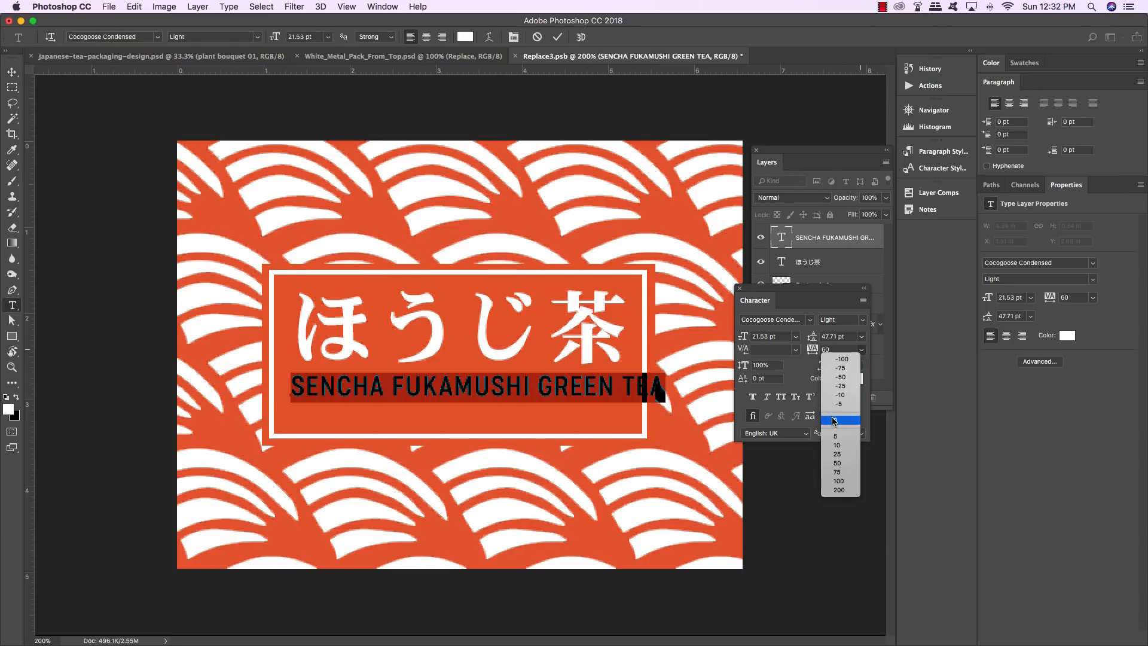
{"action": "left_click", "coordinate": [837, 419]}
{"action": "left_click", "coordinate": [12, 72]}
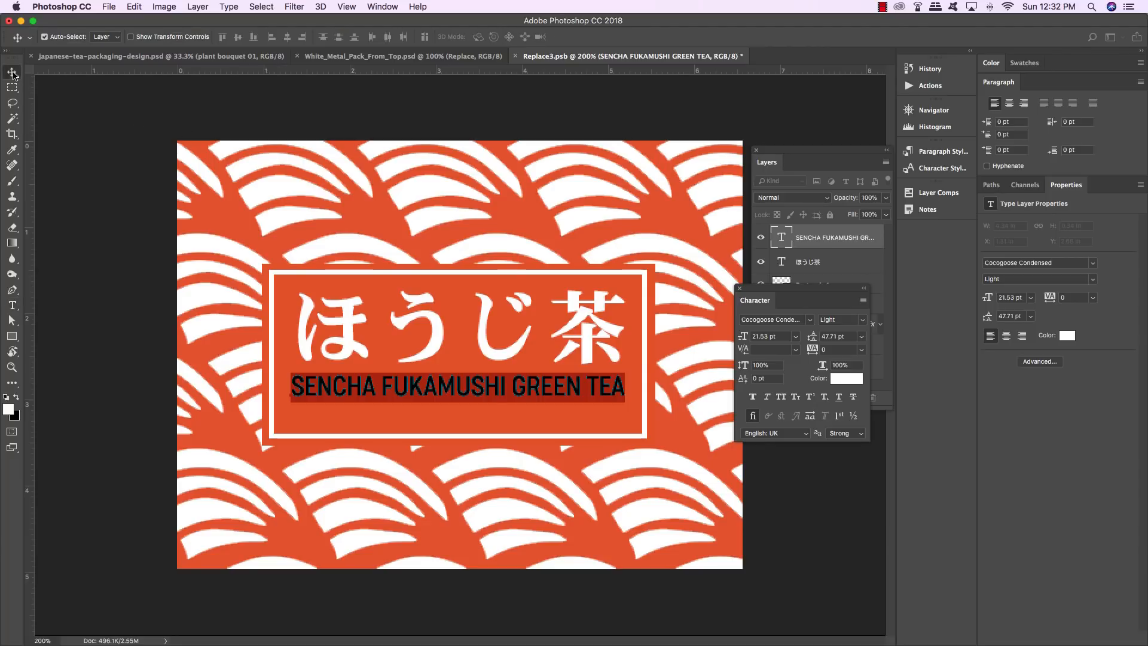
Step: Nudge the English text line slightly down, away from the Japanese text
{"action": "key", "text": "Down"}
{"action": "key", "text": "Down"}
{"action": "key", "text": "Down"}
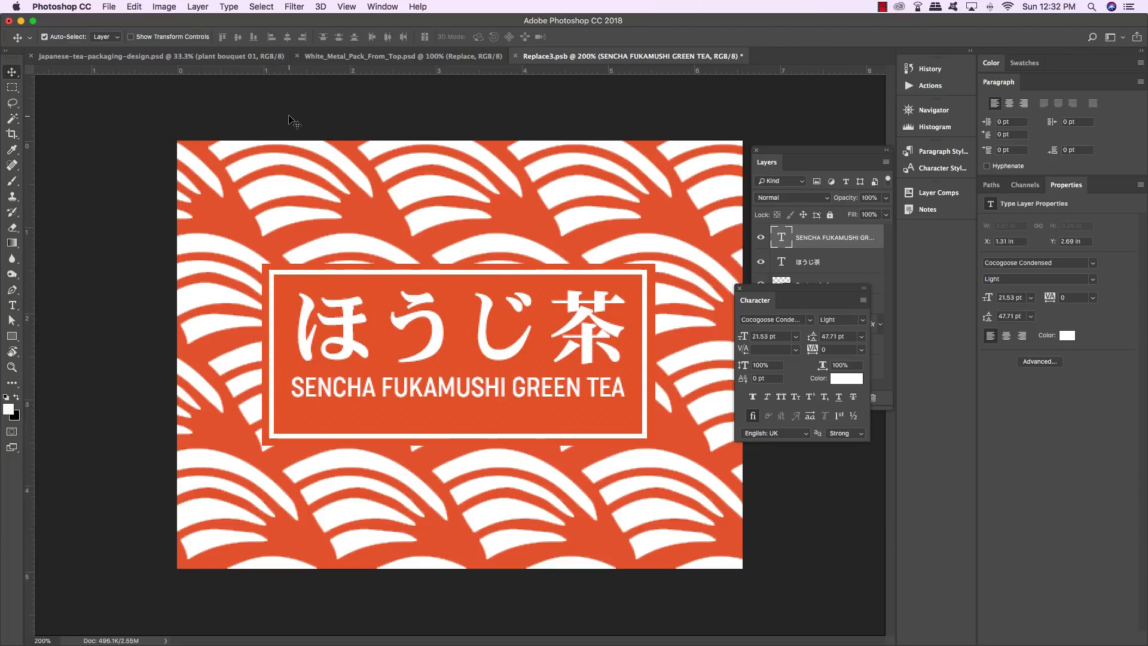
Step: Nudge both text lines down together until their combined position is about Y 1.75 in, and put away the character settings
{"action": "left_click", "coordinate": [840, 262], "text": "shift"}
{"action": "key", "text": "Down"}
{"action": "key", "text": "Down"}
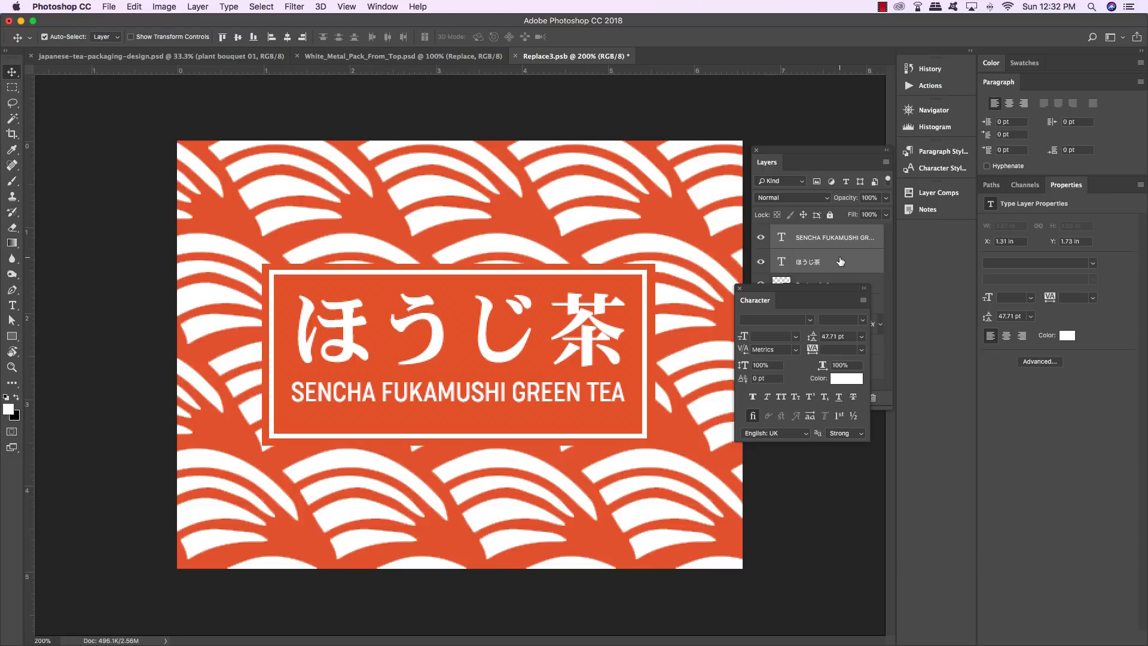
{"action": "key", "text": "Down"}
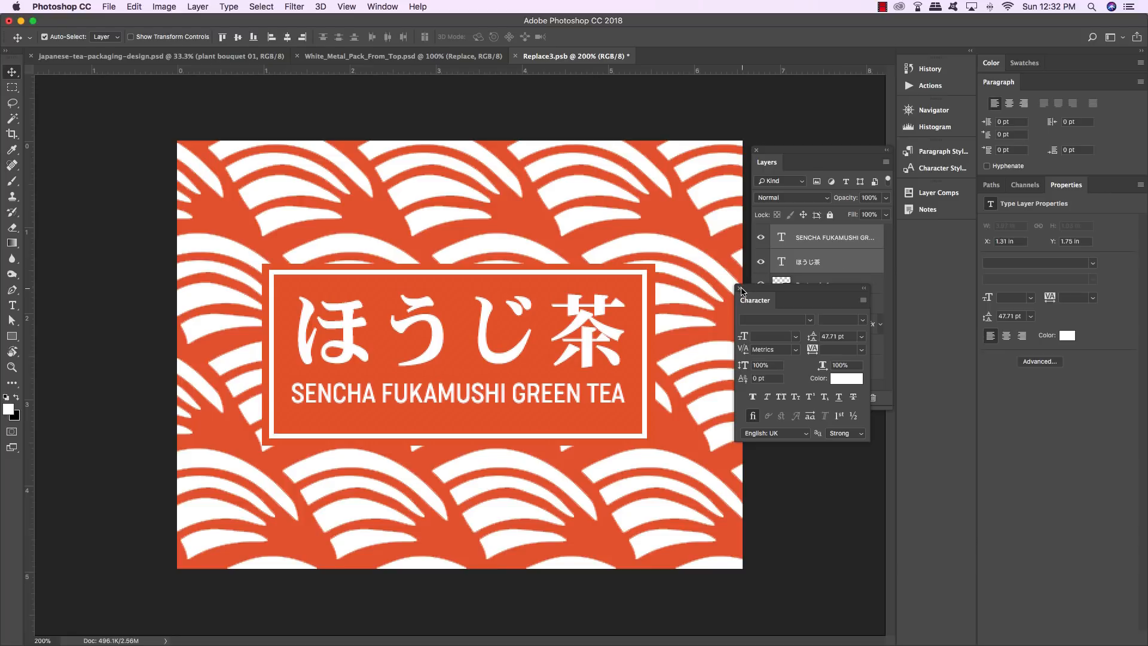
{"action": "left_click", "coordinate": [741, 290]}
Step: Save the finished label artwork Replace3.psb and close it to update the tin mockup
{"action": "left_click", "coordinate": [828, 239]}
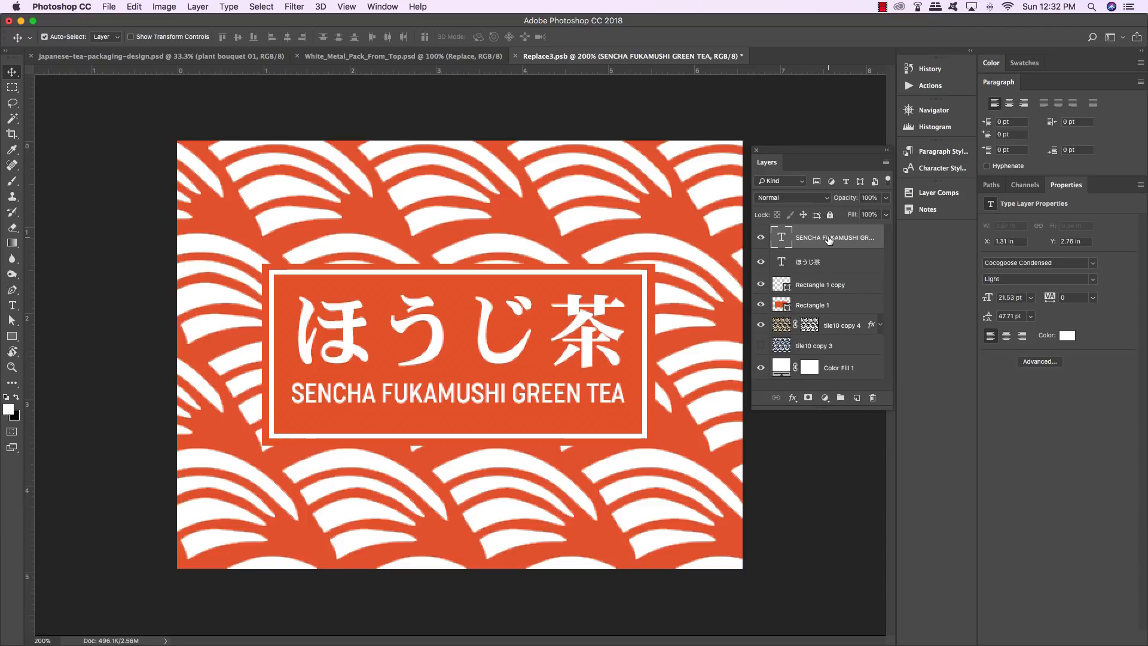
{"action": "key", "text": "super+s"}
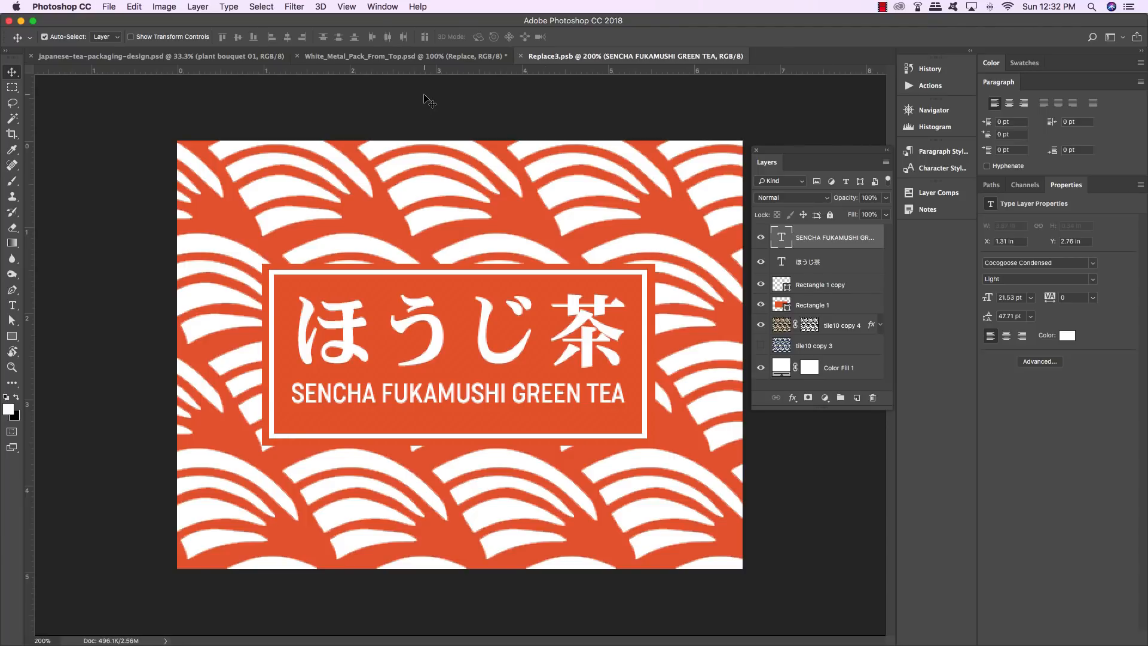
{"action": "key", "text": "super+w"}
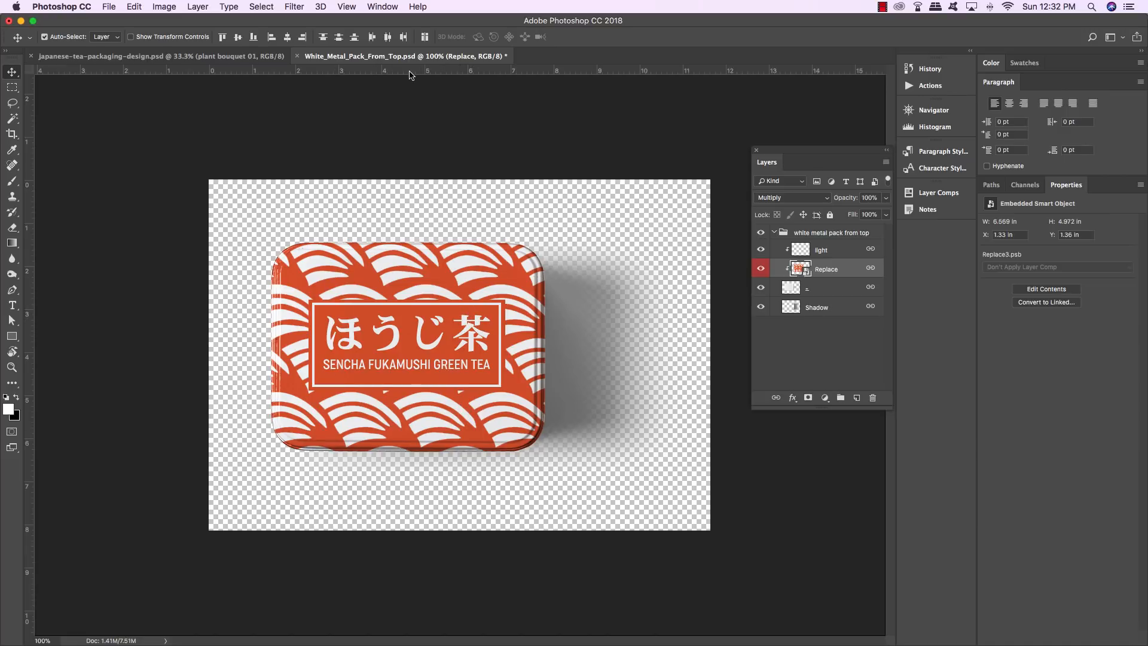
Step: Copy the whole white metal pack from top group into the japanese-tea-packaging-design.psd scene, placing it on the bamboo mat
{"action": "left_click_drag", "start_coordinate": [396, 58], "coordinate": [655, 339]}
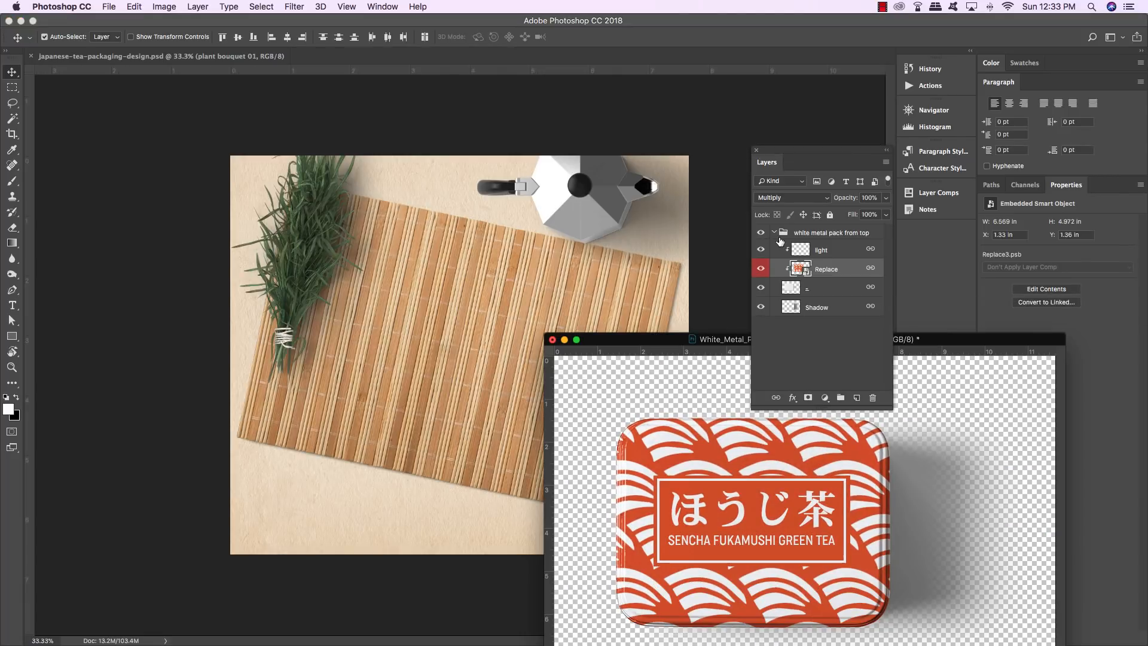
{"action": "left_click", "coordinate": [775, 234]}
{"action": "left_click_drag", "start_coordinate": [858, 236], "coordinate": [395, 341]}
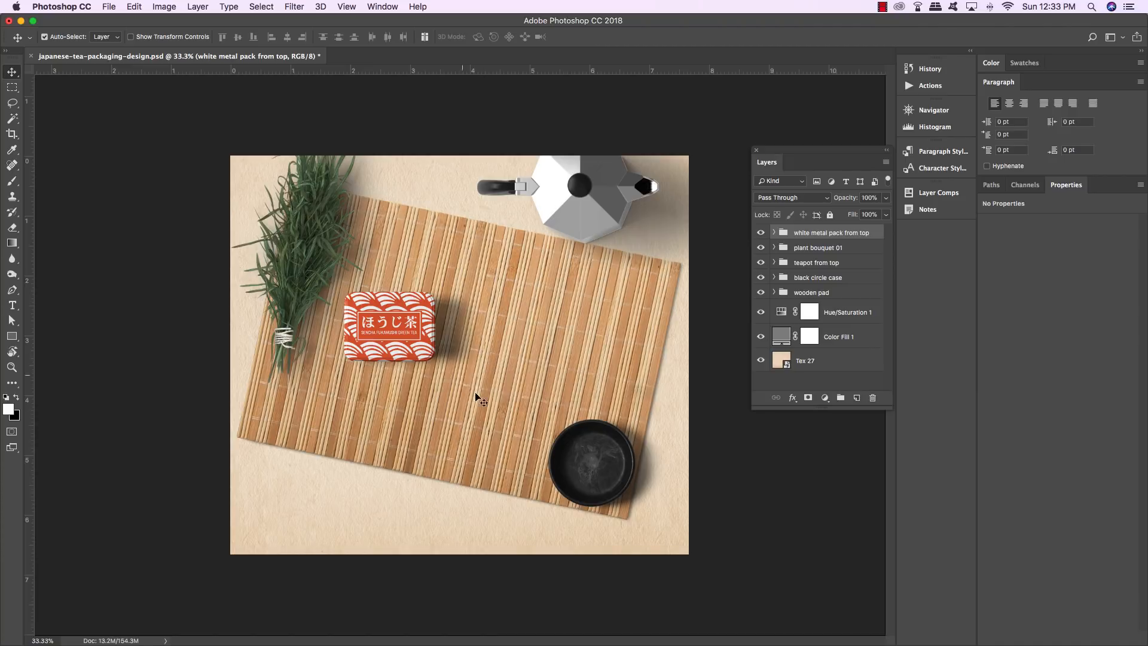
Step: Scale the tin group to about 184% and position it in the middle of the bamboo mat, around X 1355 px, Y 1027 px
{"action": "key", "text": "super+t"}
{"action": "left_click_drag", "start_coordinate": [488, 373], "coordinate": [594, 439]}
{"action": "left_click_drag", "start_coordinate": [525, 408], "coordinate": [556, 406]}
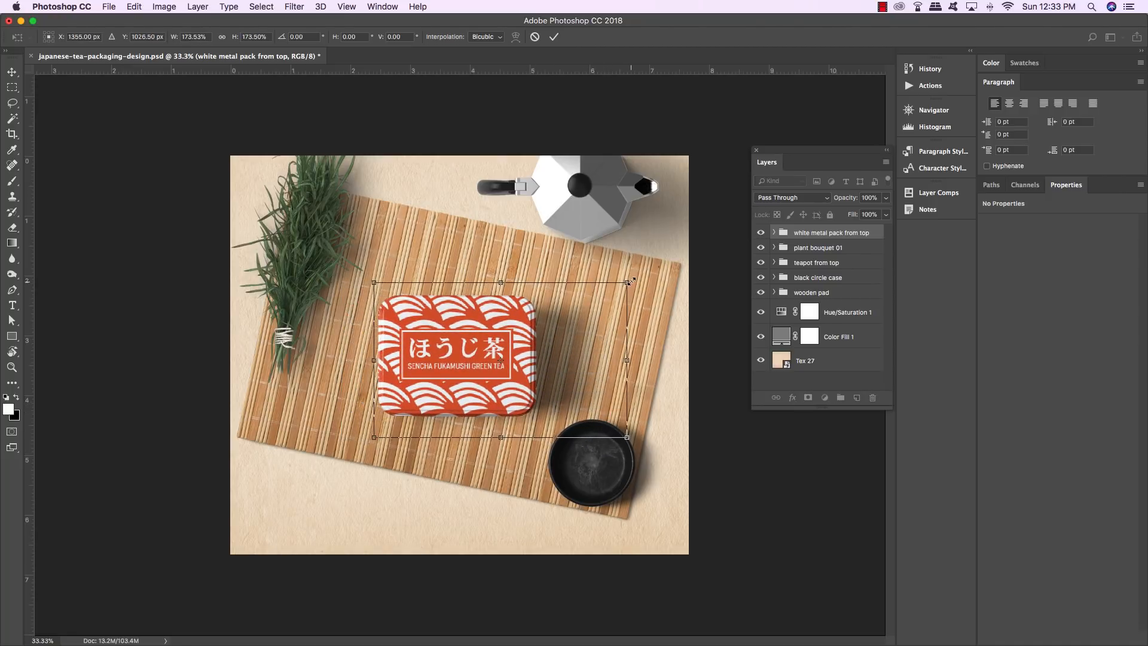
{"action": "left_click_drag", "start_coordinate": [631, 281], "coordinate": [636, 277]}
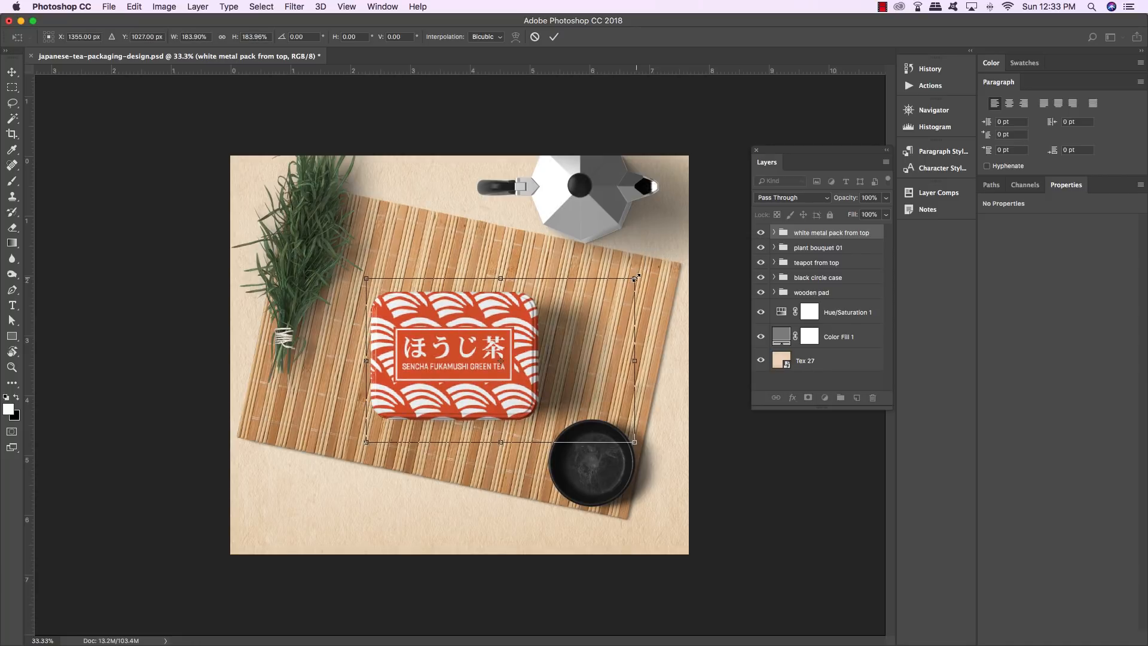
{"action": "key", "text": "Return"}
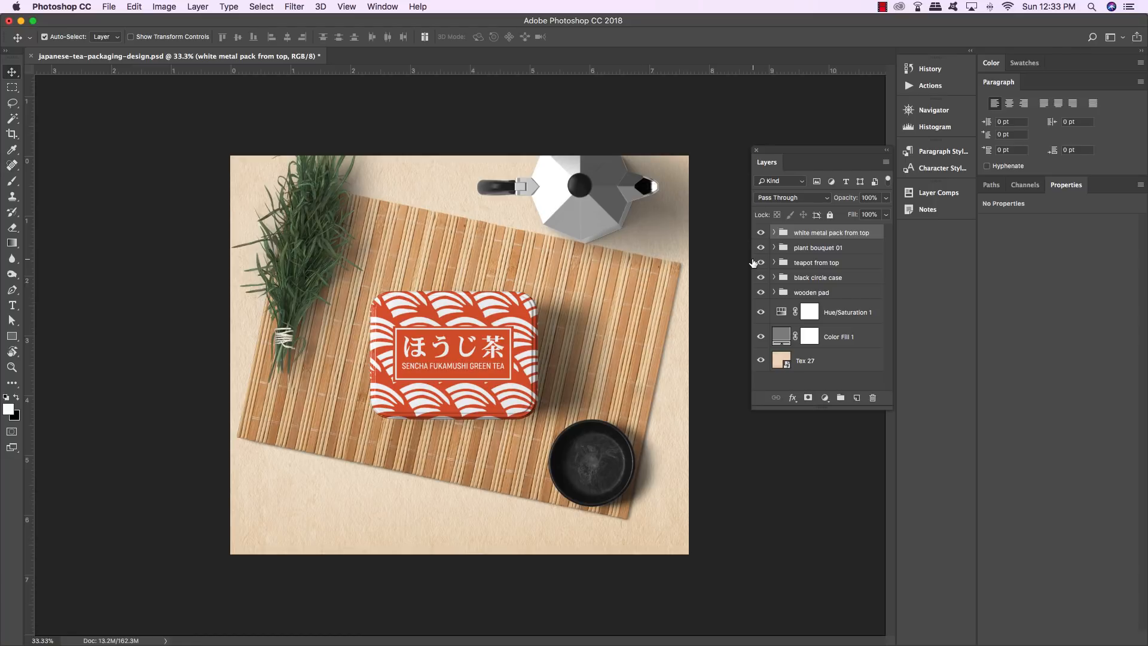
Step: Open Tea_Bag_With_Sticker.psd from the Coffee Branding freebies folder and open the contents of its Replace smart object
{"action": "key", "text": "super+s"}
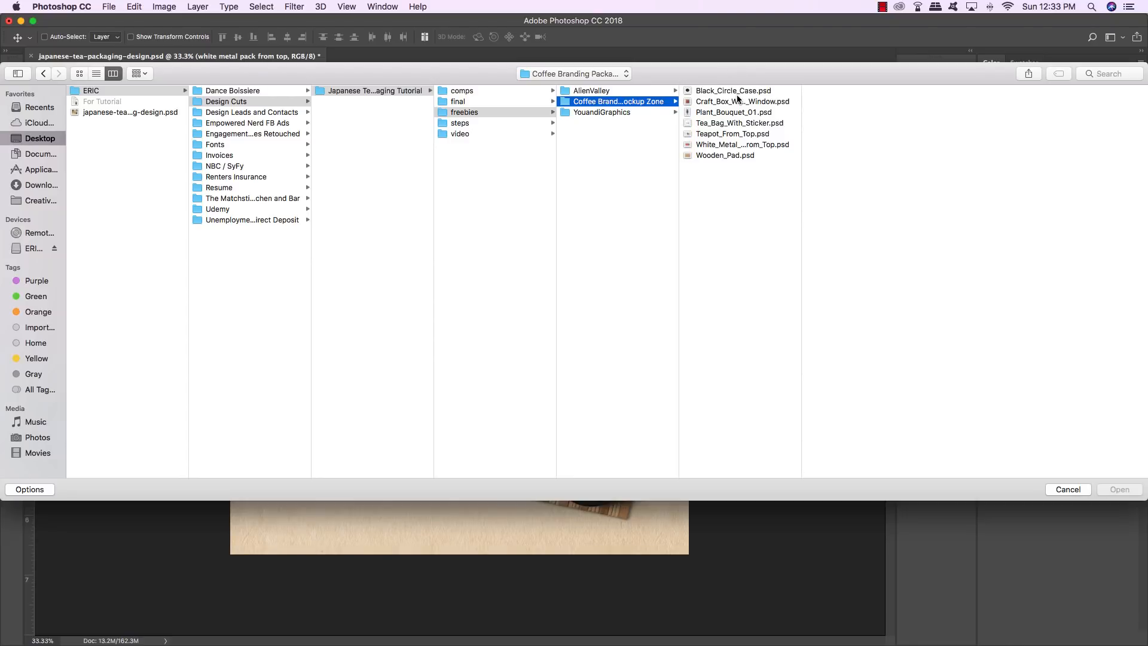
{"action": "left_click", "coordinate": [713, 123]}
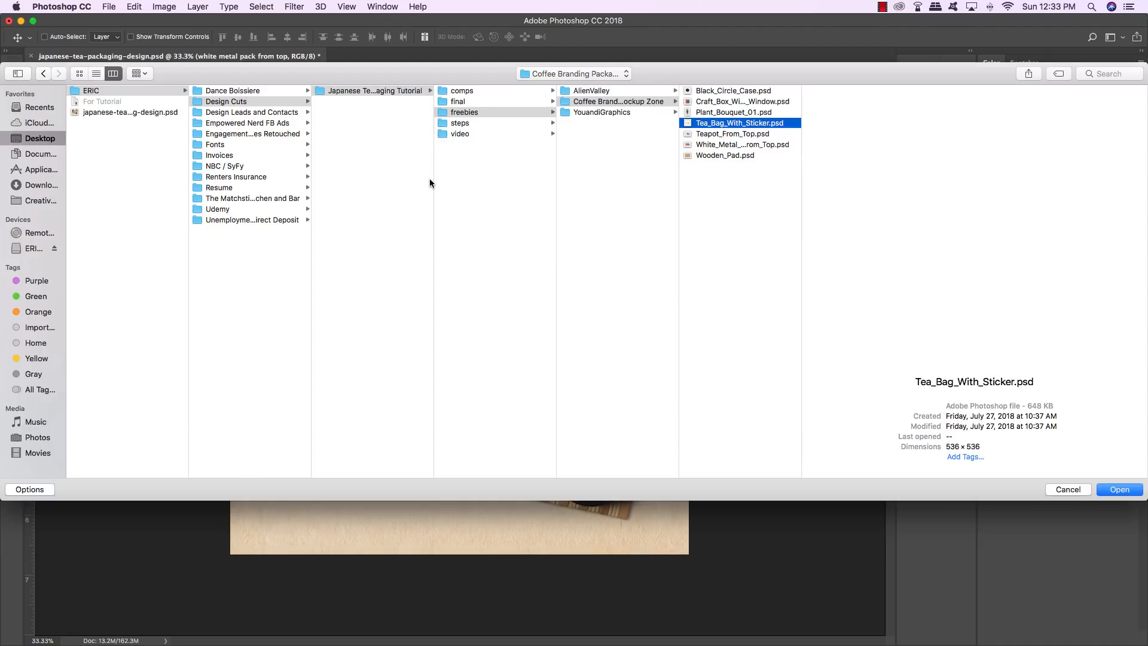
{"action": "key", "text": "Return"}
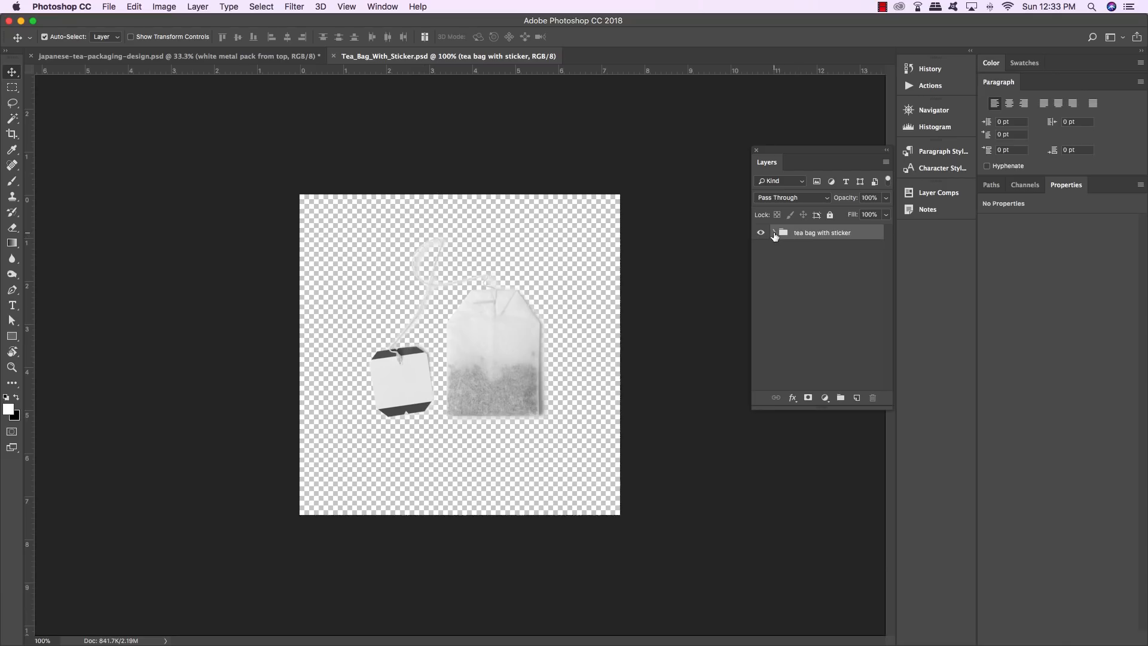
{"action": "left_click", "coordinate": [774, 233]}
{"action": "left_click", "coordinate": [808, 260]}
{"action": "double_click", "coordinate": [807, 261]}
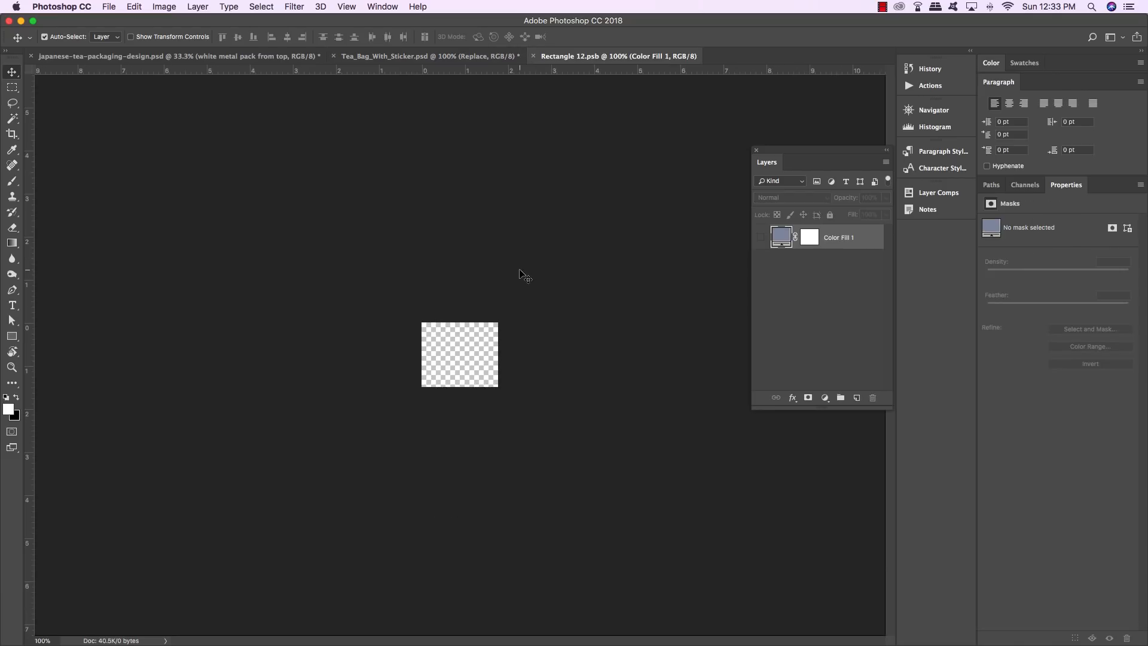
Step: Show the sticker's Color Fill 1 layer and set its colour to E65C30
{"action": "left_click", "coordinate": [762, 238]}
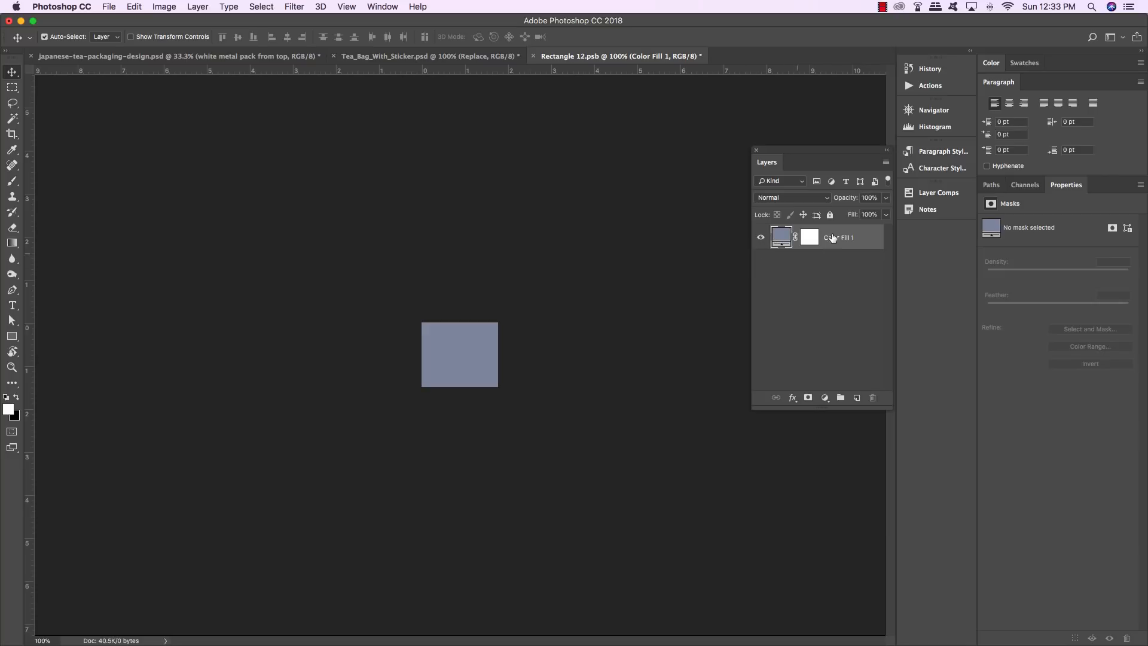
{"action": "double_click", "coordinate": [784, 237]}
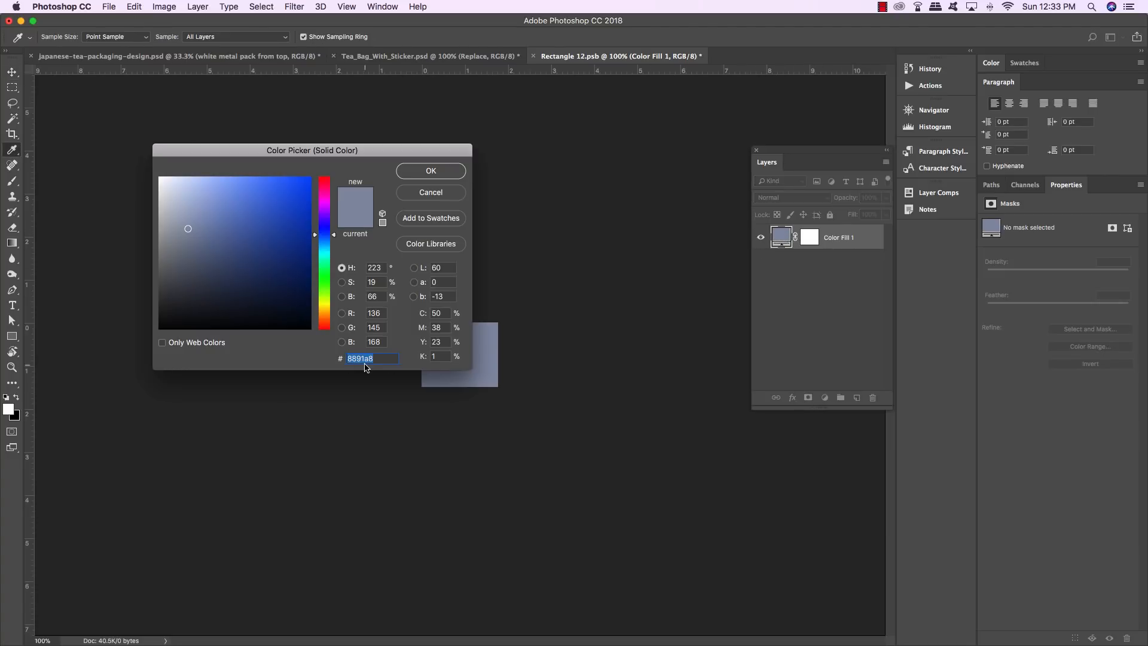
{"action": "type", "text": "E65C"}
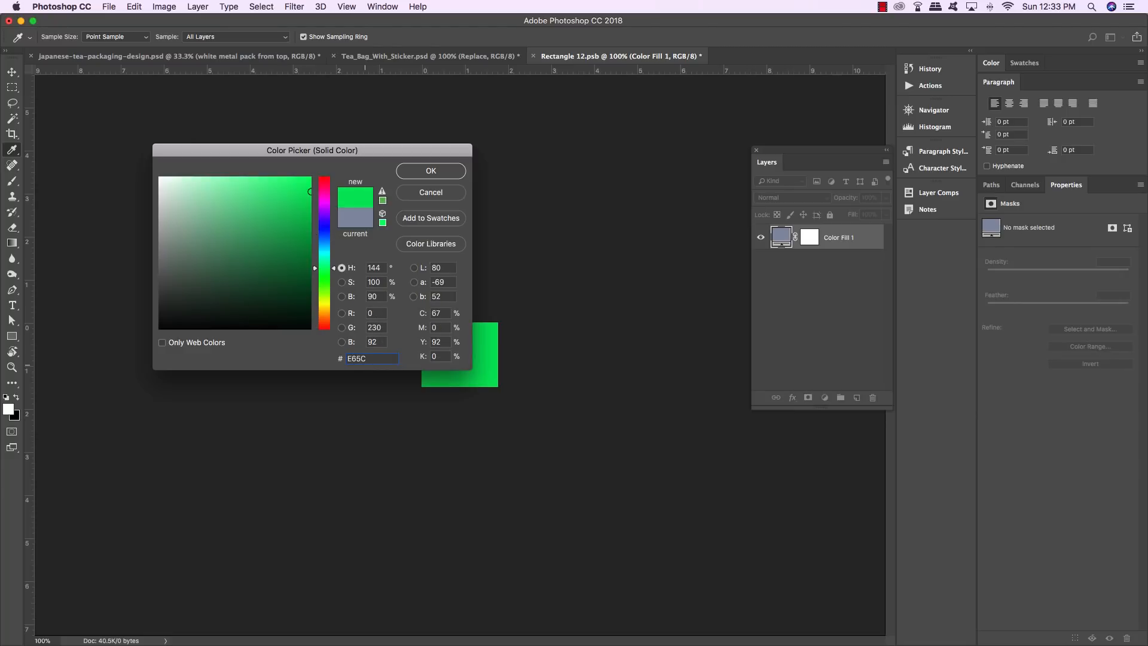
{"action": "type", "text": "30"}
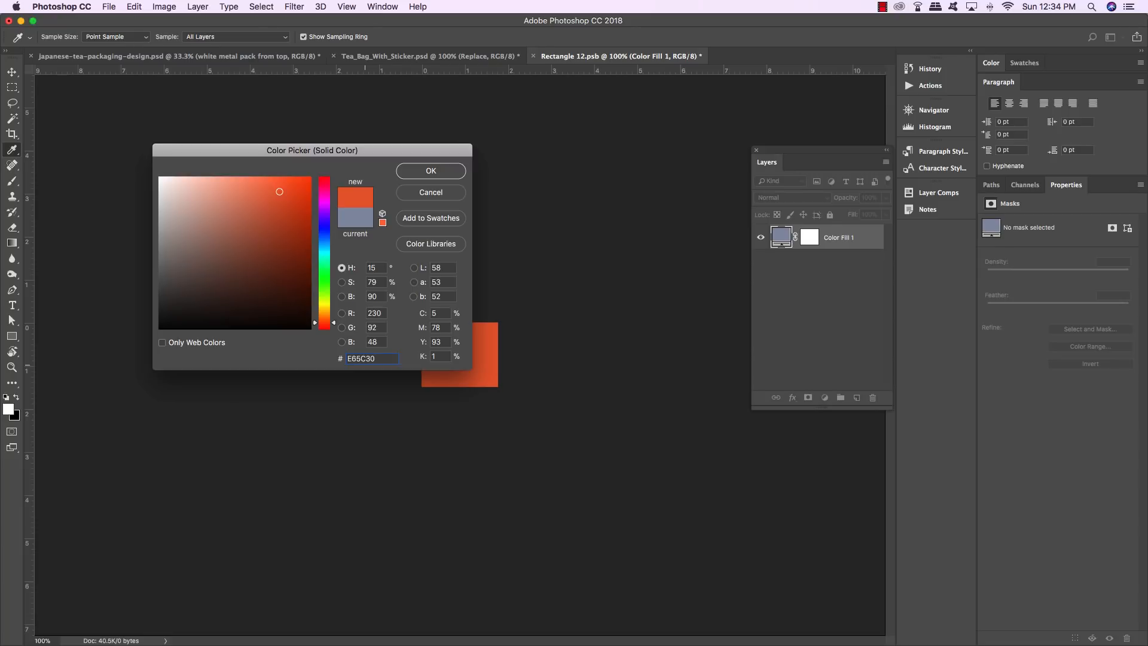
{"action": "key", "text": "Return"}
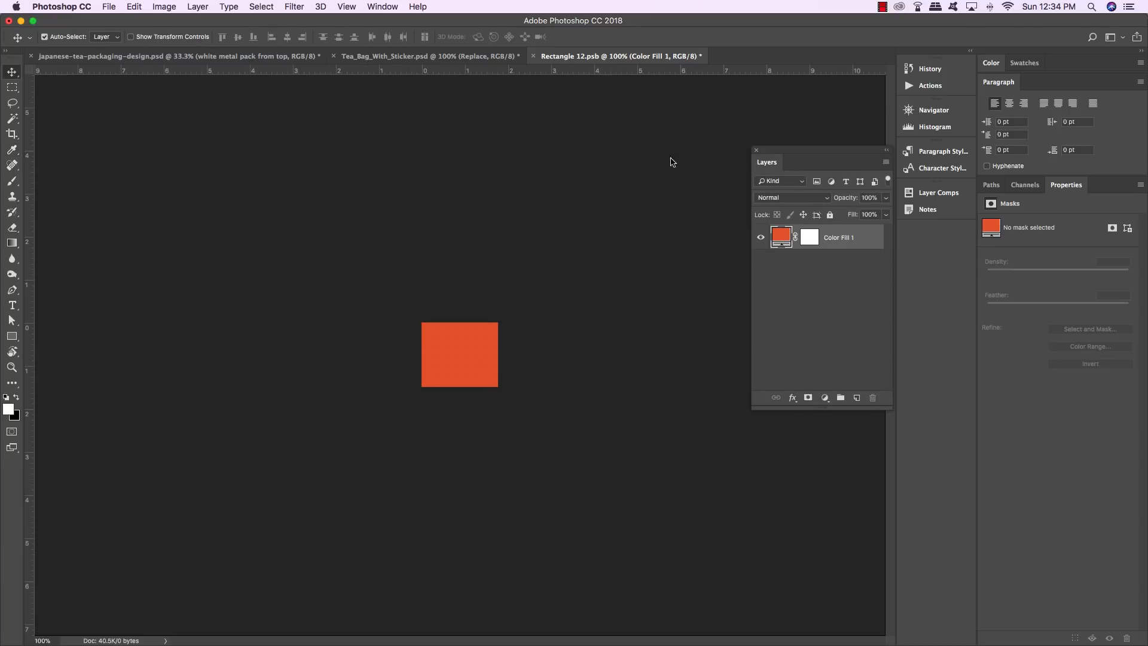
Step: Float the Rectangle 12.psb and Tea_Bag_With_Sticker.psd documents as separate windows and return to the japanese-tea-packaging-design.psd scene
{"action": "left_click_drag", "start_coordinate": [671, 158], "coordinate": [709, 175]}
{"action": "left_click_drag", "start_coordinate": [420, 60], "coordinate": [625, 257]}
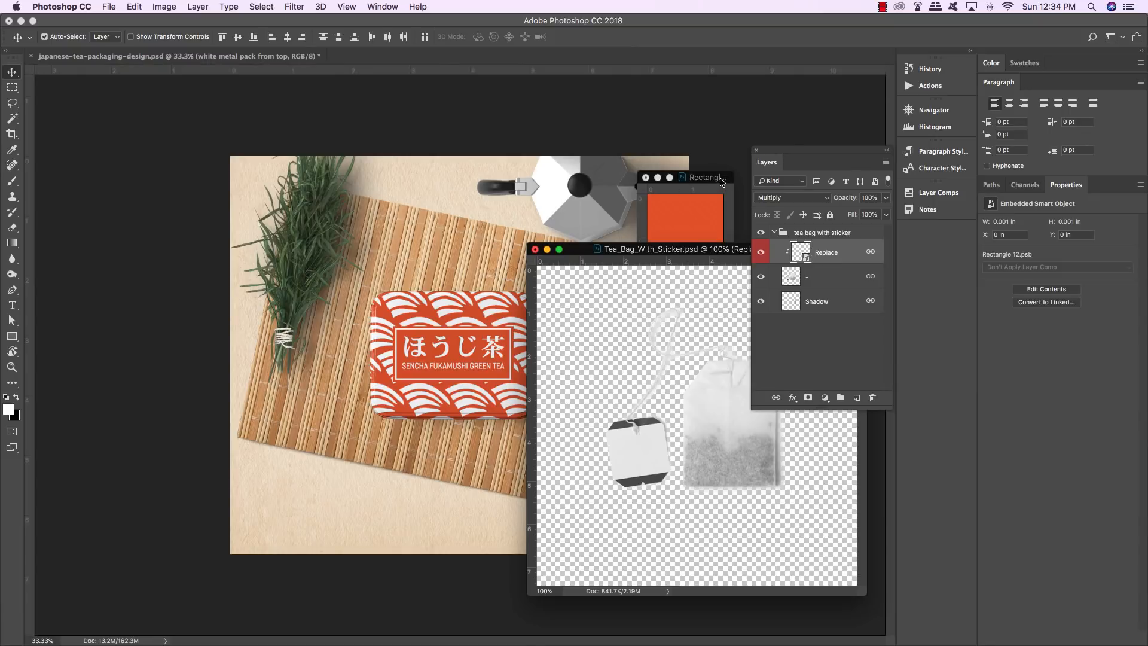
{"action": "left_click", "coordinate": [722, 182]}
{"action": "left_click", "coordinate": [433, 355]}
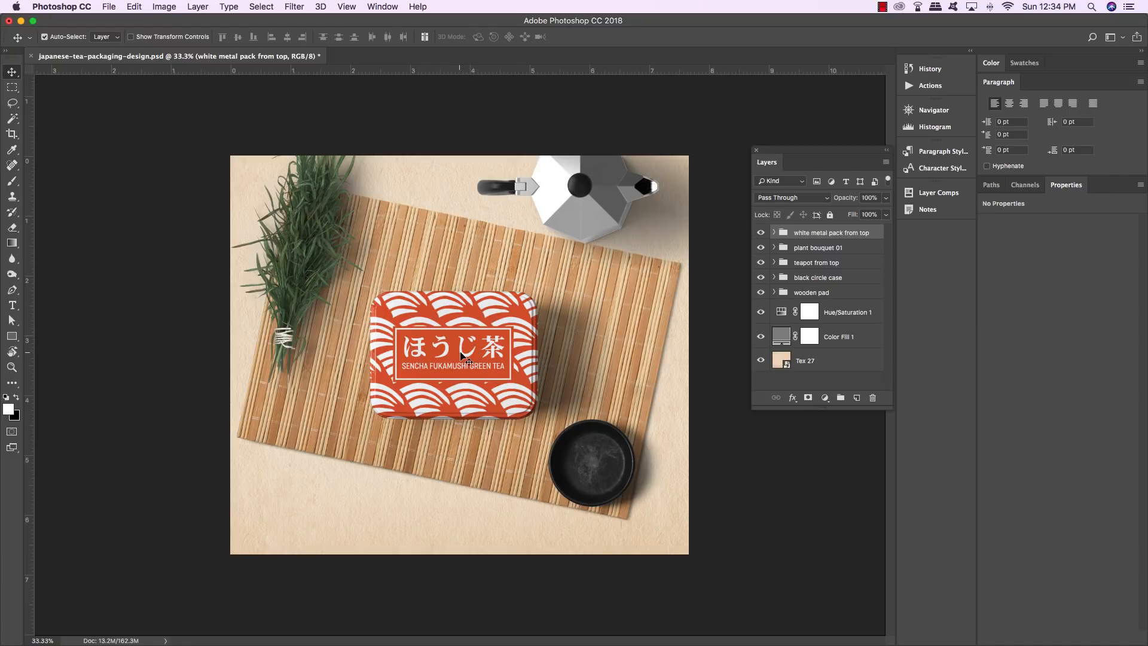
Step: Open the tin's Replace artwork from the white metal pack group and copy its ほうじ茶 text
{"action": "left_click", "coordinate": [774, 233]}
{"action": "left_click", "coordinate": [807, 280]}
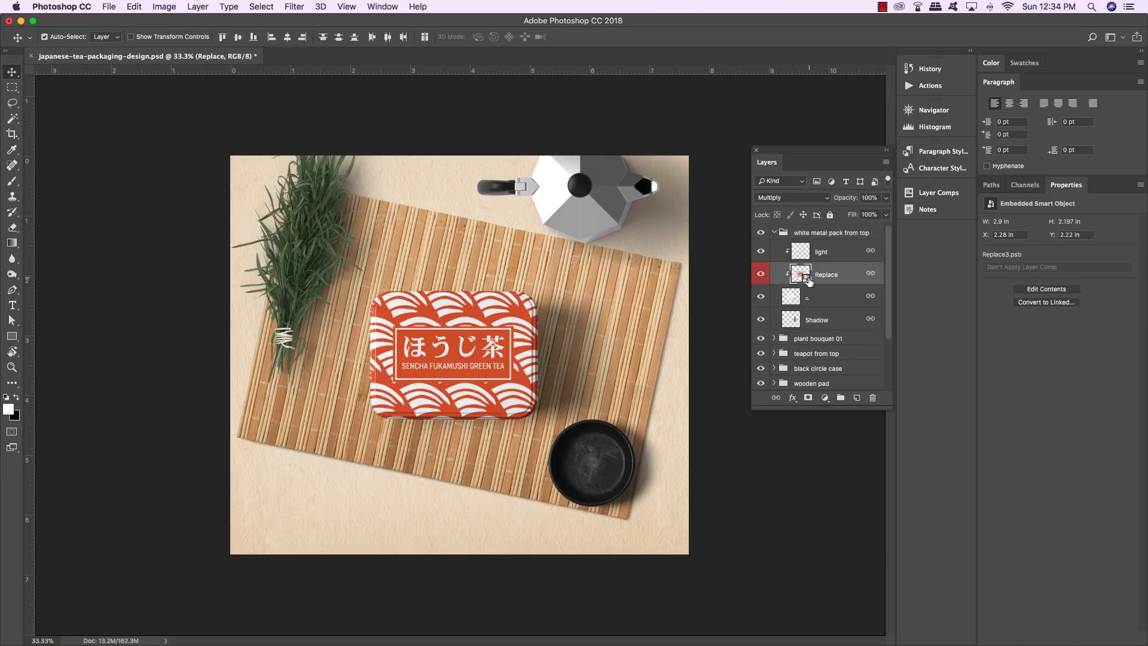
{"action": "double_click", "coordinate": [807, 278]}
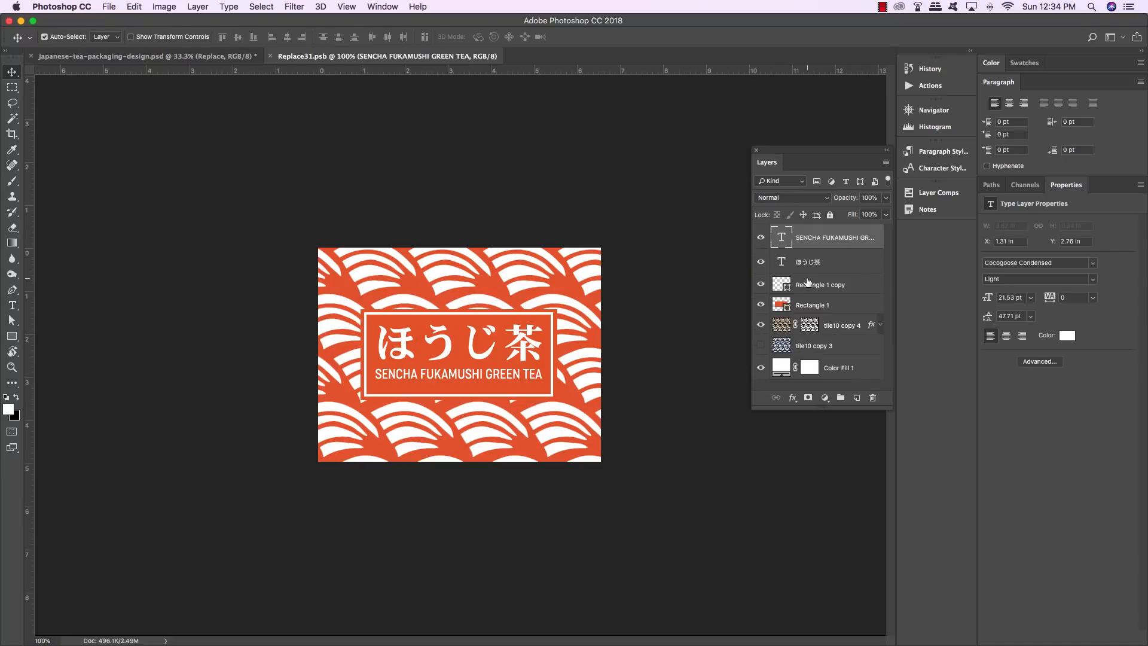
{"action": "key", "text": "t"}
{"action": "left_click", "coordinate": [479, 345]}
{"action": "key", "text": "super+a"}
{"action": "key", "text": "super+c"}
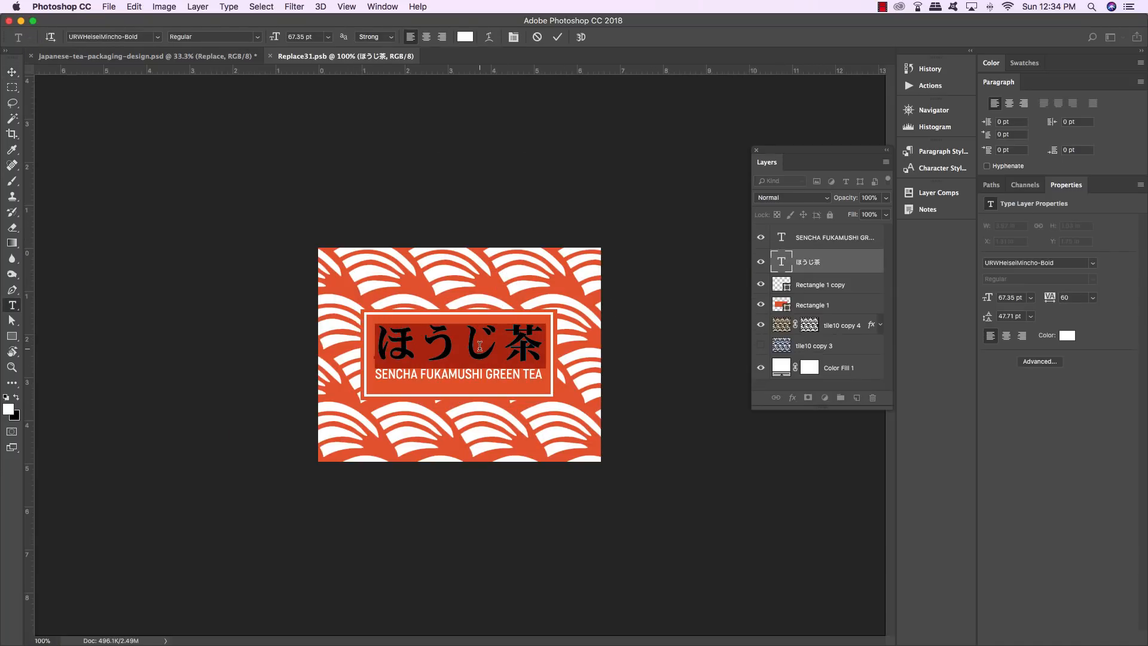
{"action": "left_click", "coordinate": [13, 72]}
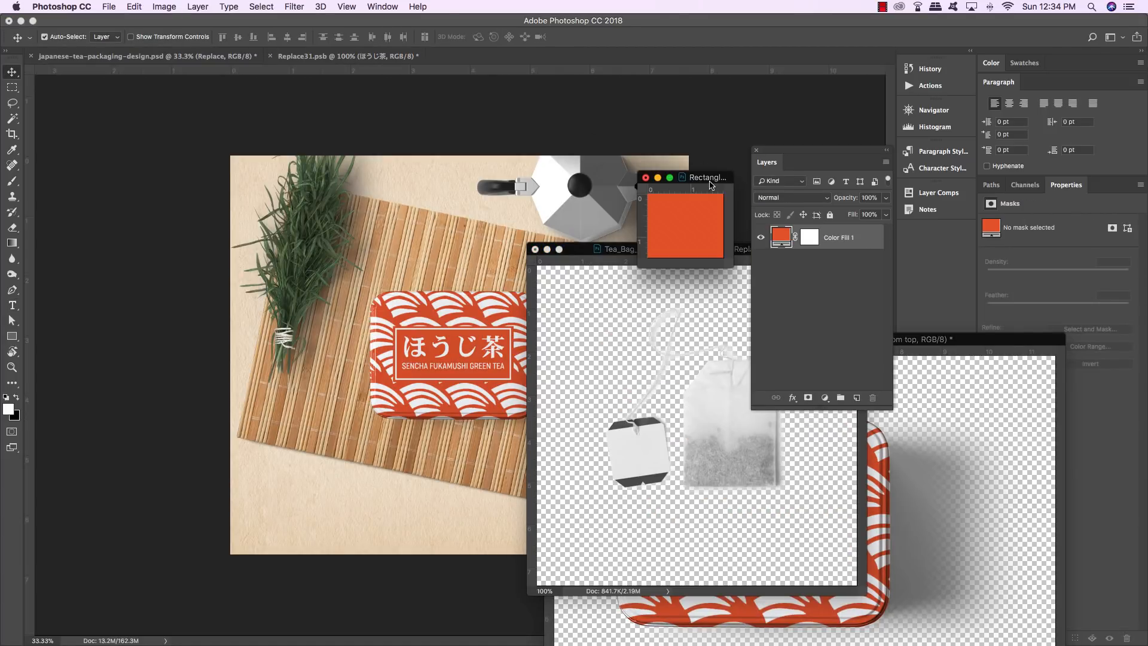
Step: Paste the ほうじ茶 text as a new text layer above the orange fill in the Rectangle 12.psb sticker
{"action": "left_click_drag", "start_coordinate": [712, 180], "coordinate": [371, 237]}
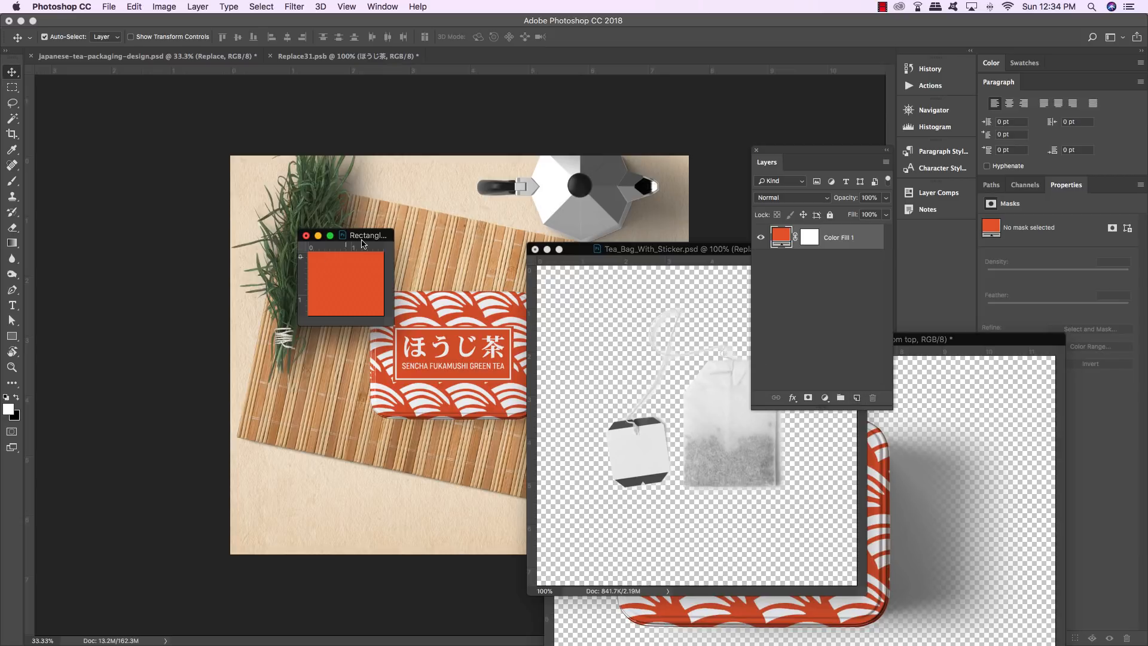
{"action": "left_click", "coordinate": [856, 398]}
{"action": "key", "text": "t"}
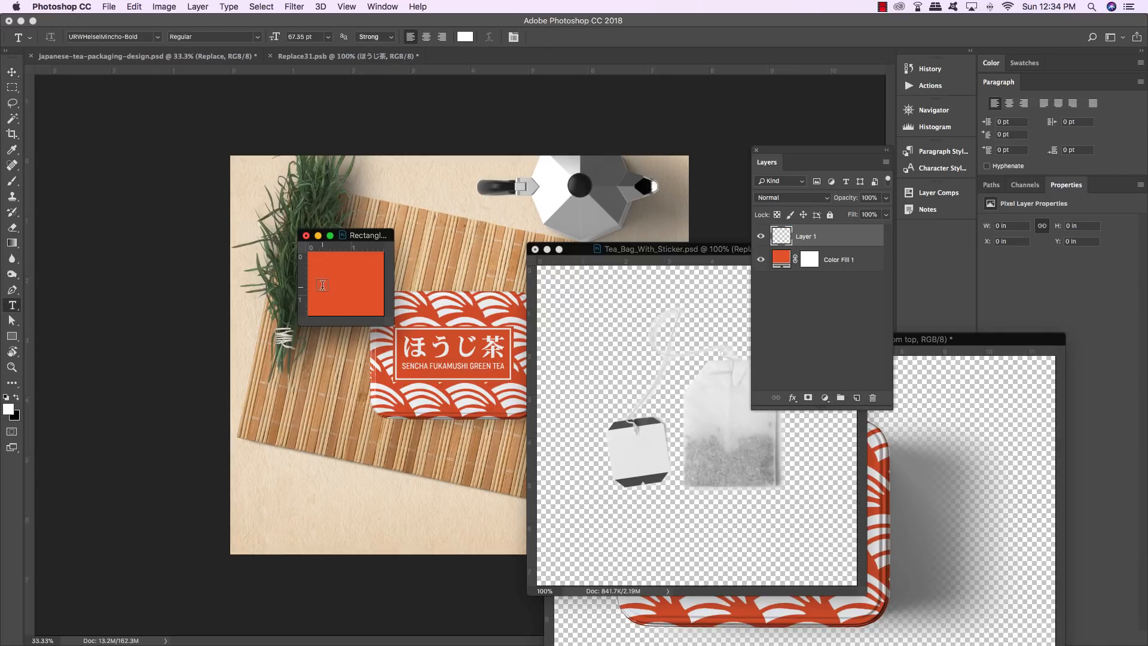
{"action": "left_click", "coordinate": [318, 291]}
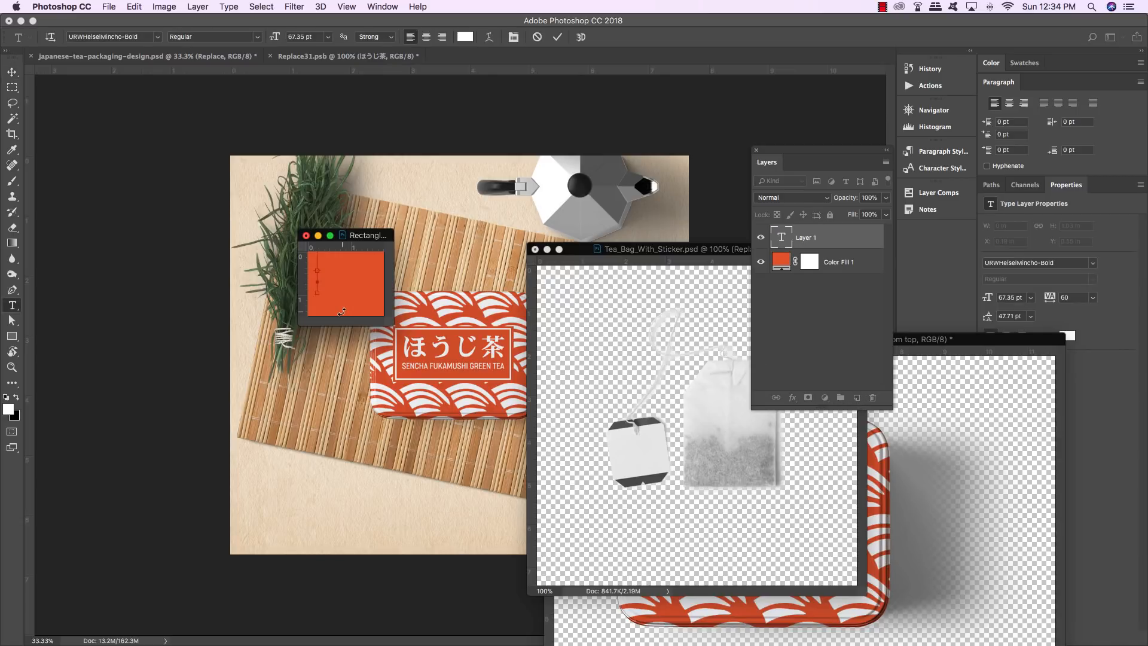
{"action": "key", "text": "super+v"}
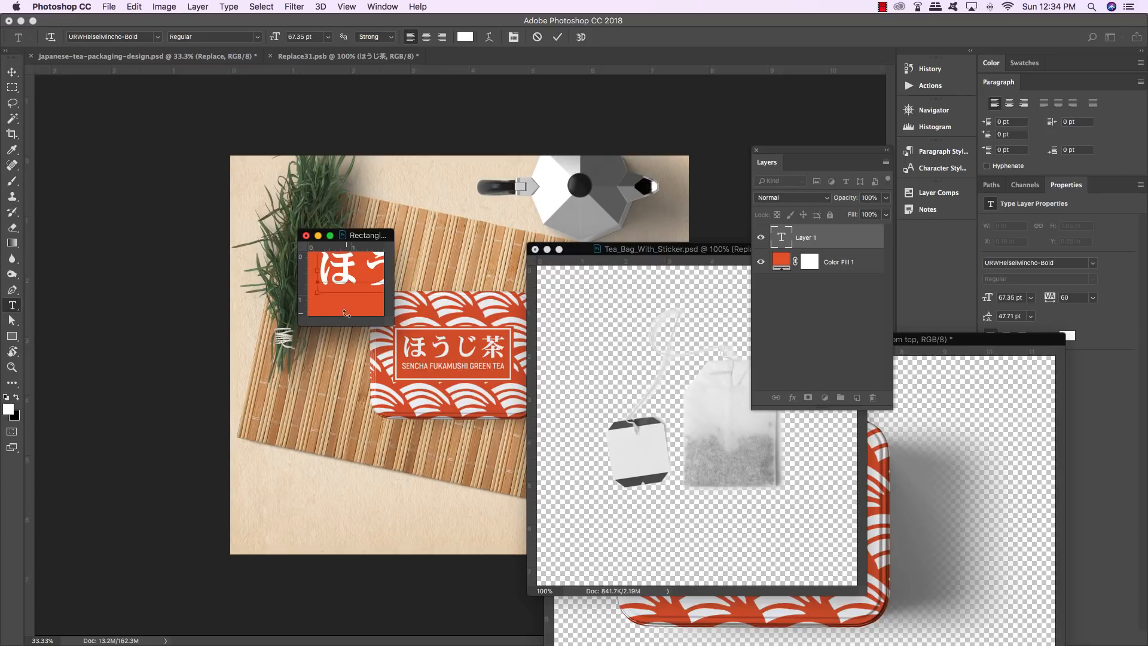
{"action": "left_click", "coordinate": [11, 72]}
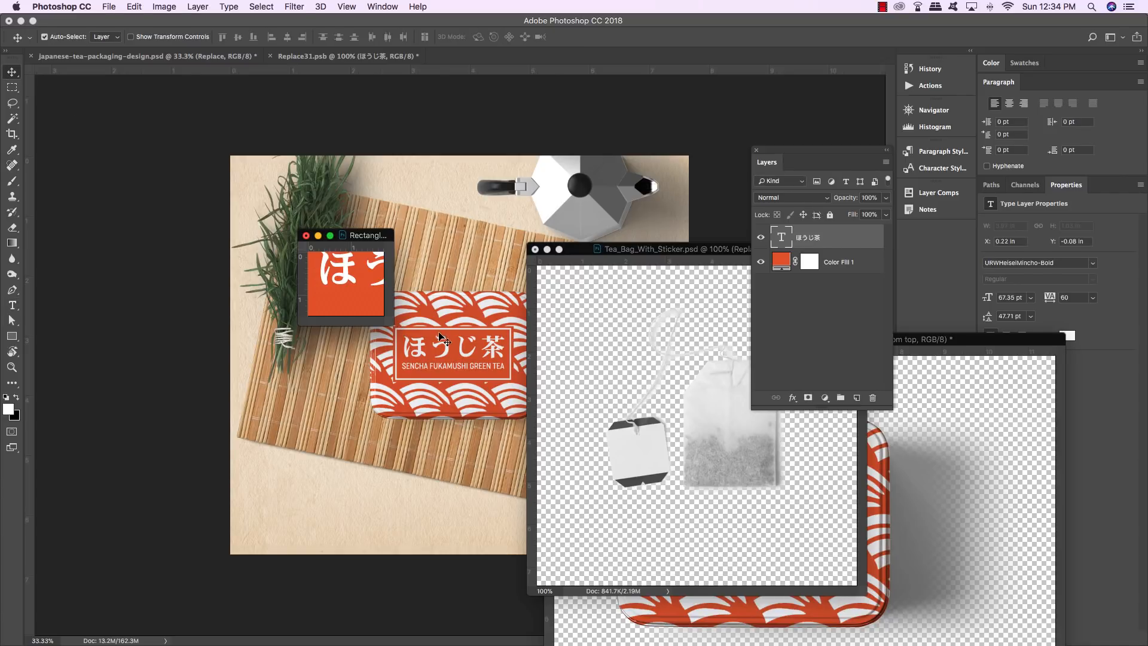
Step: Scale the ほうじ茶 text to about 41% and move it to about X 0.06 in, Y 0.51 in on the sticker
{"action": "key", "text": "f"}
{"action": "key", "text": "super+t"}
{"action": "left_click_drag", "start_coordinate": [722, 310], "coordinate": [614, 330]}
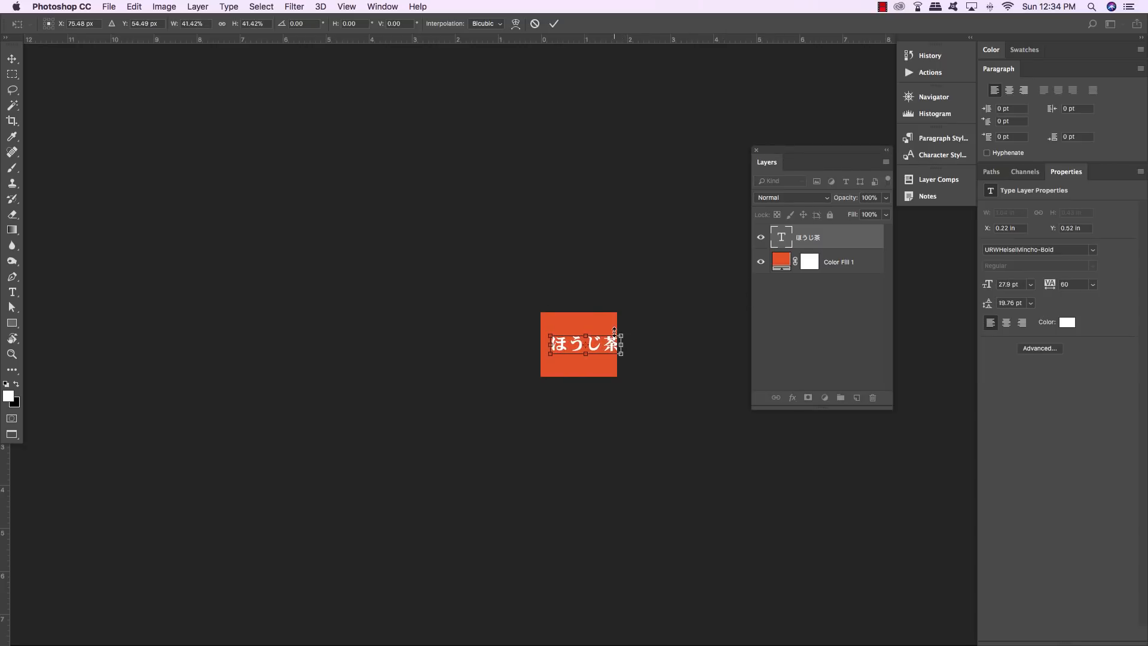
{"action": "key", "text": "Return"}
{"action": "key", "text": "Left"}
{"action": "key", "text": "Left"}
{"action": "key", "text": "Up"}
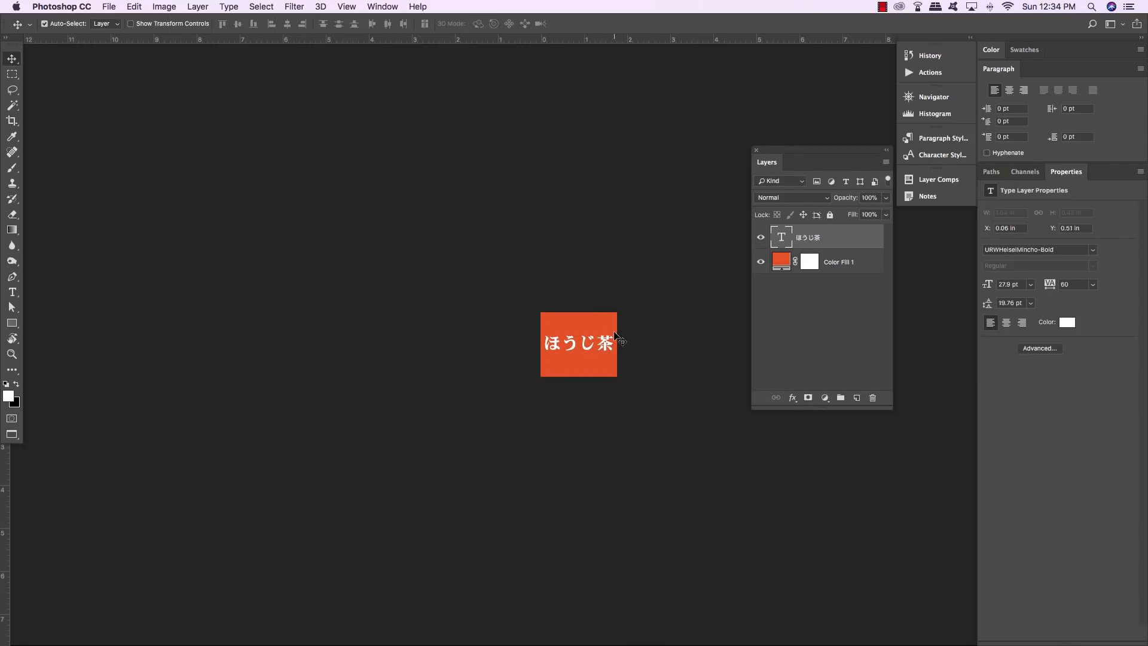
Step: Shrink the sticker text slightly more and nudge it up and left, saving and closing Rectangle 12.psb to update the tea bag
{"action": "key", "text": "super+t"}
{"action": "left_click_drag", "start_coordinate": [617, 333], "coordinate": [611, 337]}
{"action": "key", "text": "Return"}
{"action": "key", "text": "Up"}
{"action": "key", "text": "Left"}
{"action": "key", "text": "Up"}
{"action": "key", "text": "super+s"}
{"action": "key", "text": "super+w"}
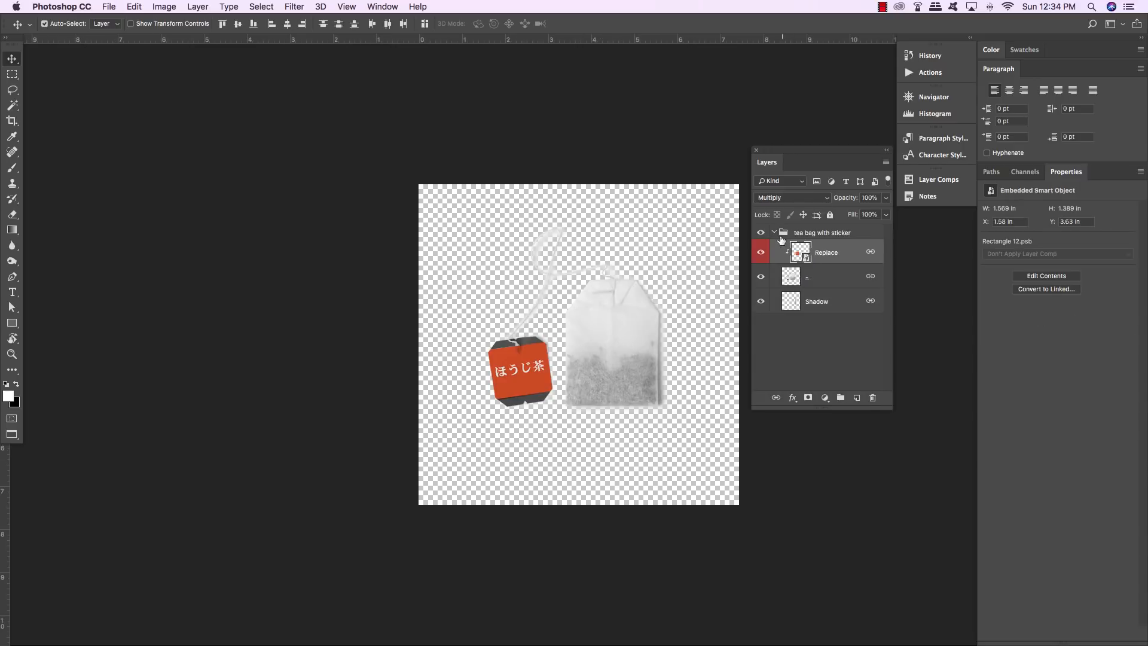
Step: Collapse the tea bag group and arrange its document window beside the scene, minimizing the white metal pack window
{"action": "left_click", "coordinate": [778, 234]}
{"action": "key", "text": "f"}
{"action": "key", "text": "f"}
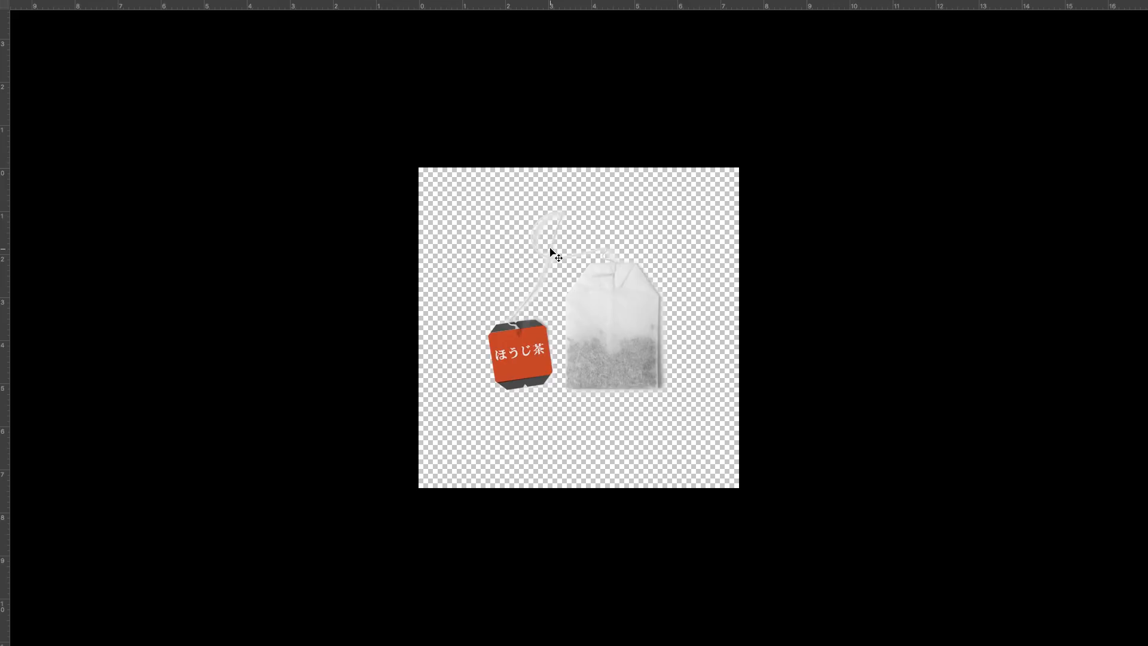
{"action": "key", "text": "f"}
{"action": "left_click_drag", "start_coordinate": [617, 251], "coordinate": [220, 206]}
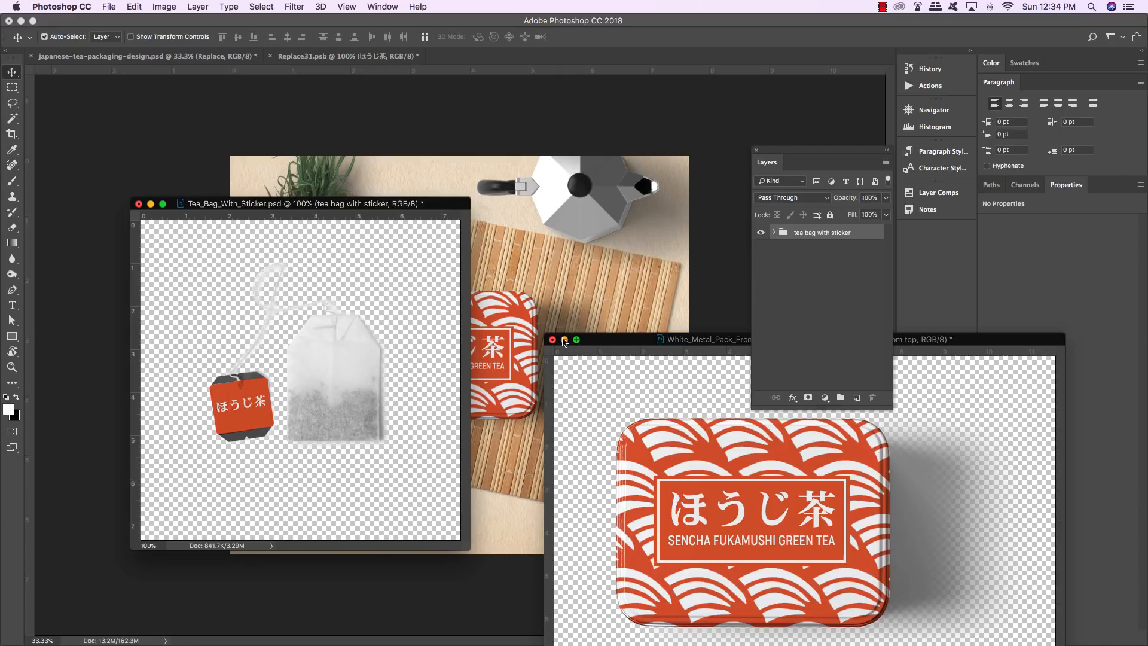
{"action": "left_click", "coordinate": [564, 340]}
{"action": "left_click_drag", "start_coordinate": [409, 204], "coordinate": [316, 173]}
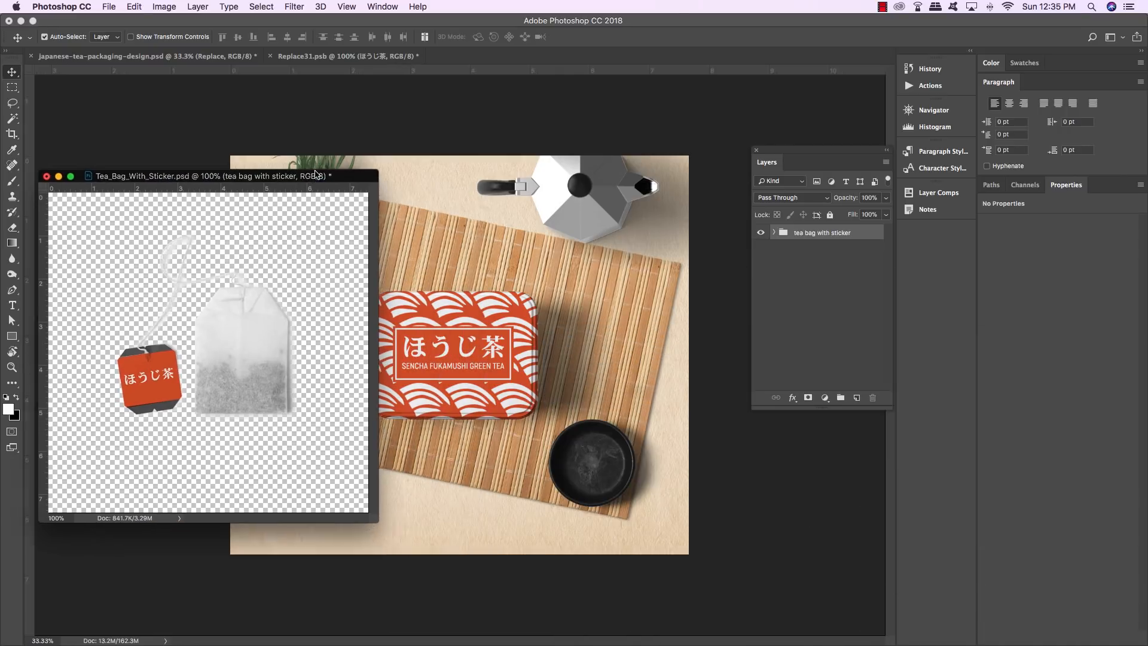
Step: Copy the tea bag with sticker group onto the mat beside the tin, scaled to about 115% and rotated about 10.28°
{"action": "left_click_drag", "start_coordinate": [849, 233], "coordinate": [669, 254]}
{"action": "key", "text": "super+t"}
{"action": "left_click_drag", "start_coordinate": [635, 293], "coordinate": [629, 311]}
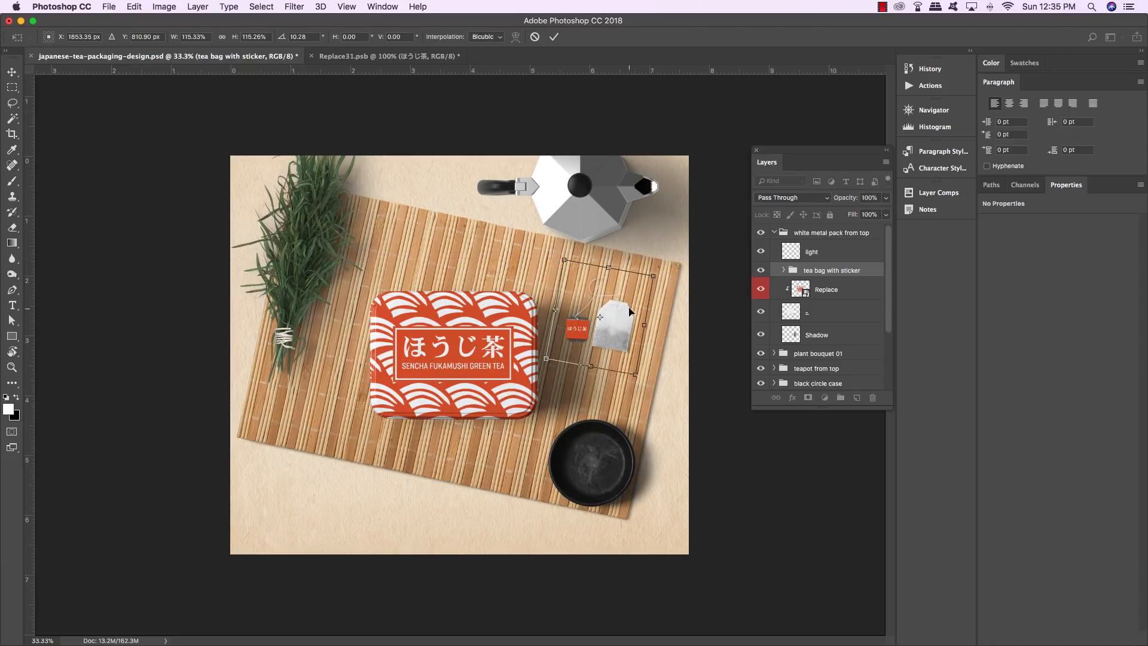
{"action": "key", "text": "Return"}
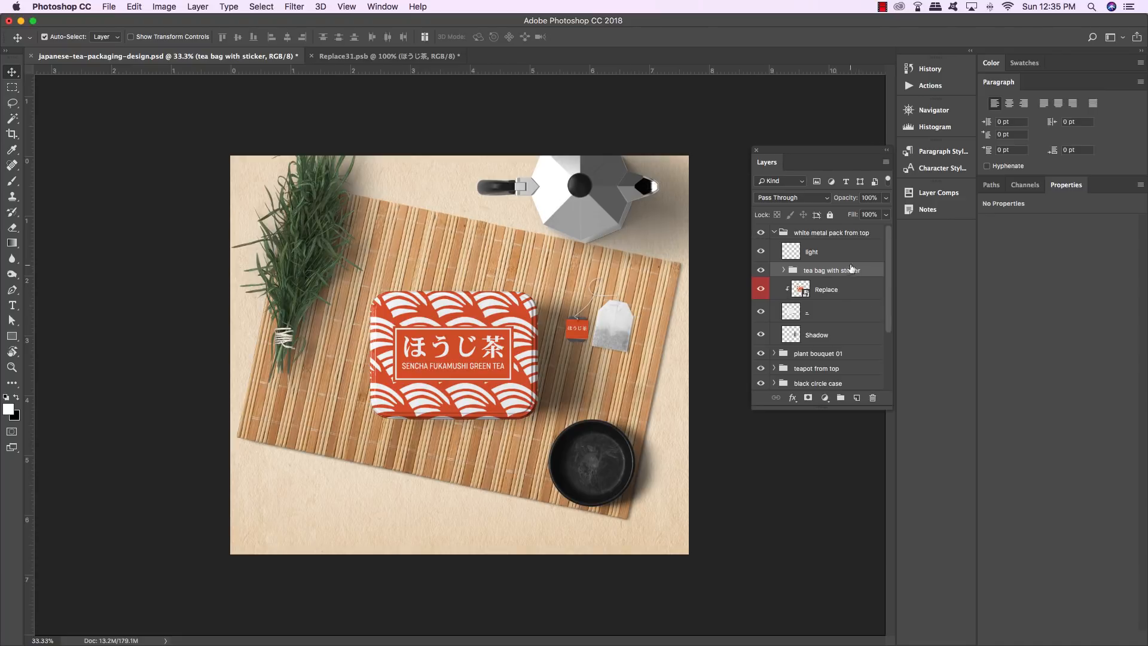
Step: Enlarge the layer list and move the tea bag group out of the white metal pack group to just above it
{"action": "left_click_drag", "start_coordinate": [889, 407], "coordinate": [916, 530]}
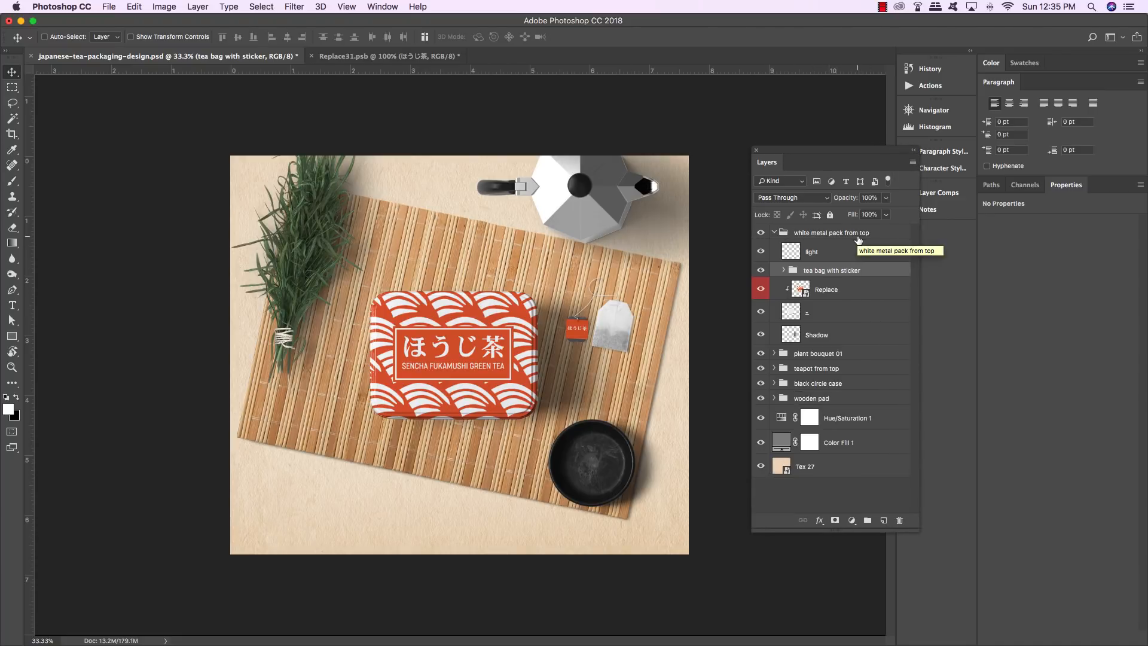
{"action": "key", "text": "super+]"}
{"action": "key", "text": "super+]"}
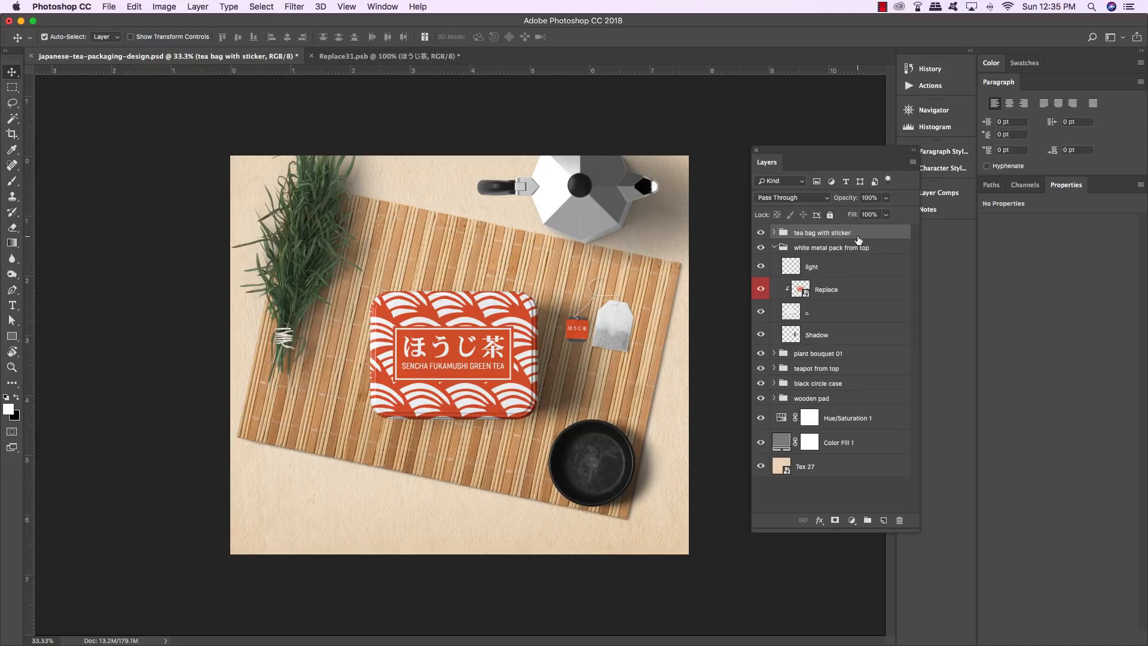
{"action": "left_click", "coordinate": [774, 247]}
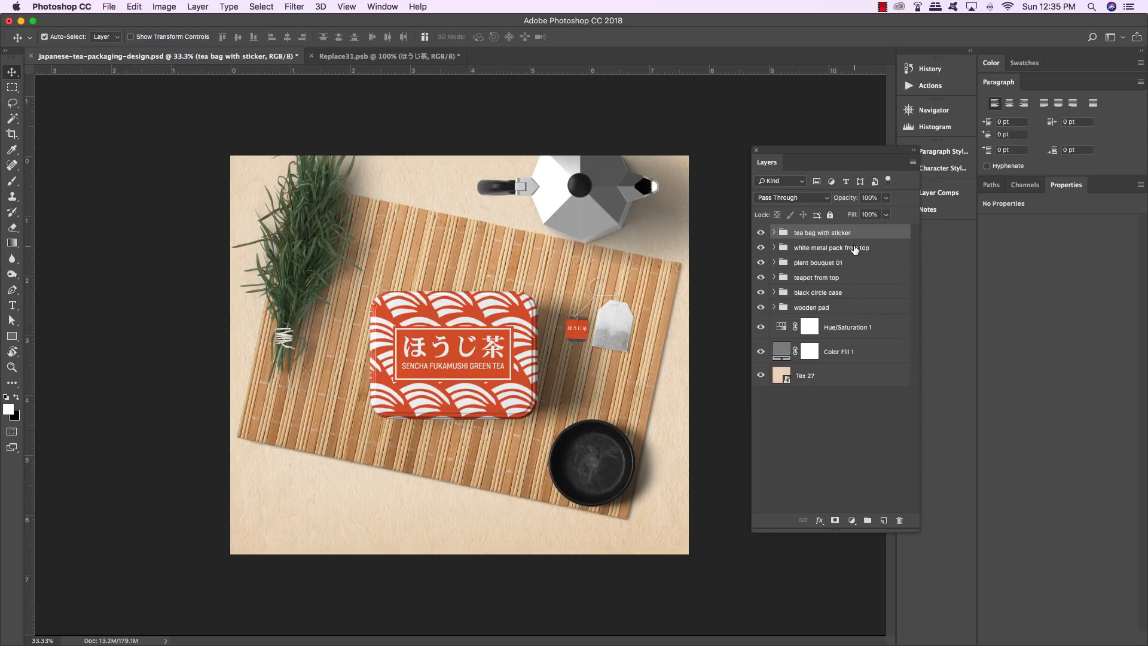
Step: Compare the tea bag group's stacking above and below the white metal pack group, leaving it directly below
{"action": "key", "text": "super+["}
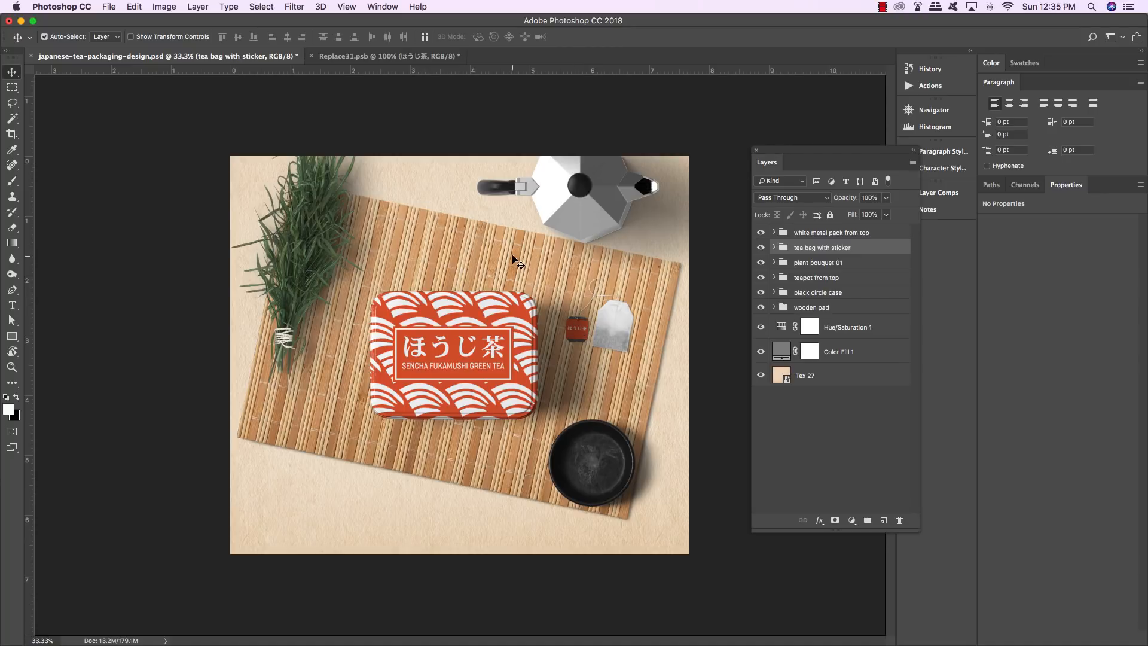
{"action": "key", "text": "ctrl+shift+bracketright"}
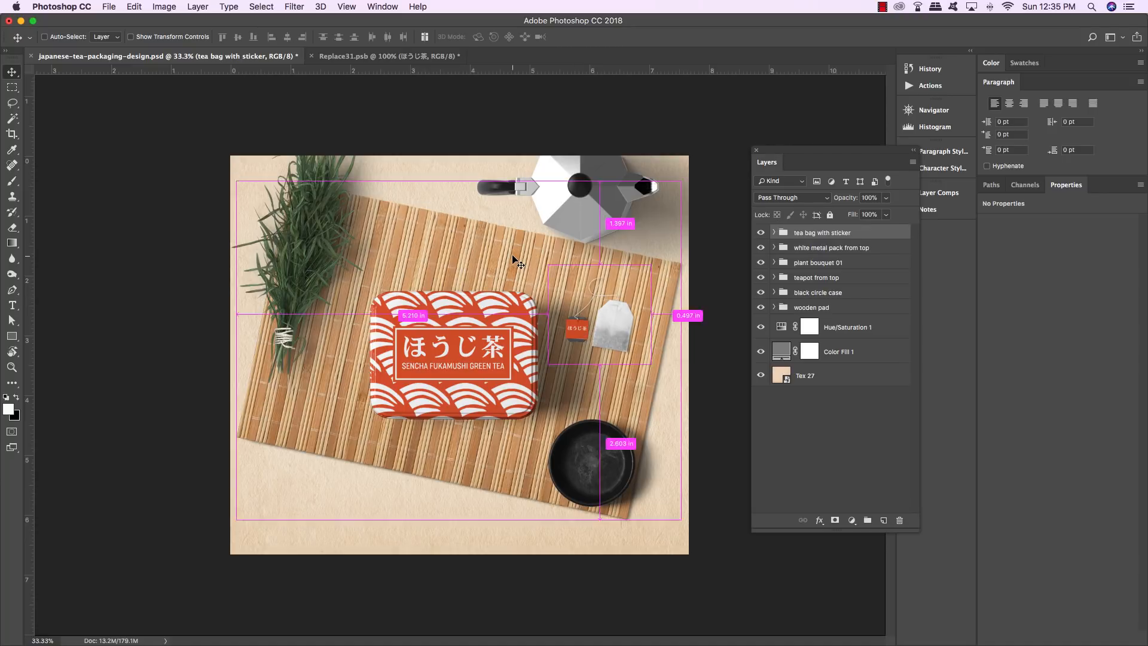
{"action": "key", "text": "ctrl+bracketleft"}
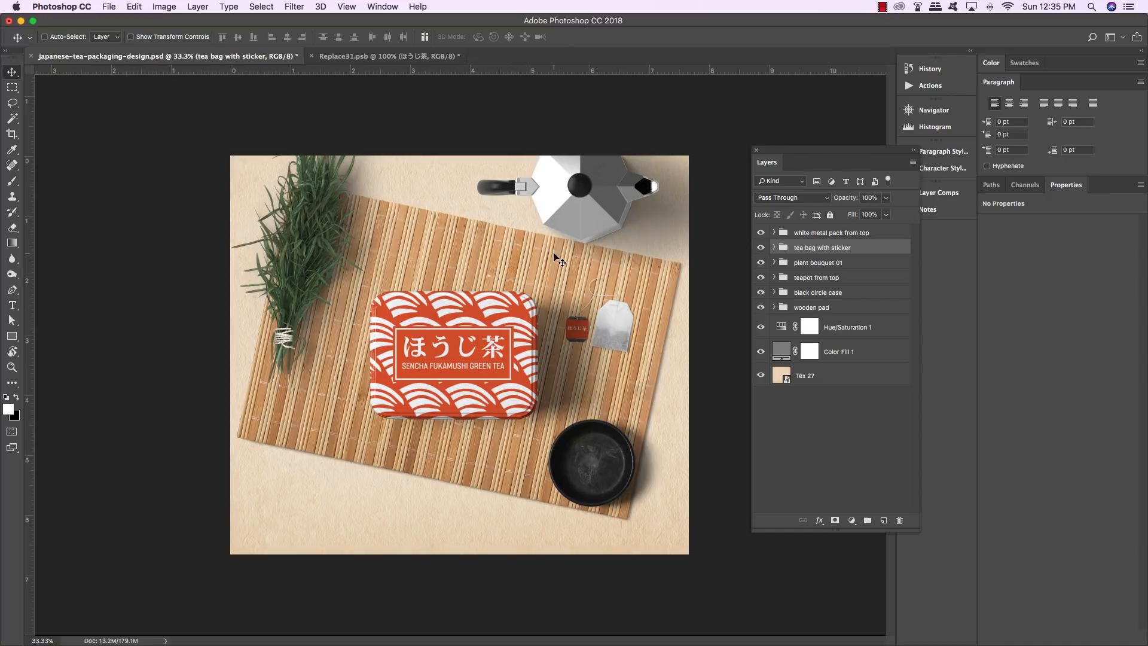
Step: Bring up the tea bag with sticker document and close it, returning to the packaging scene
{"action": "key", "text": "F2"}
{"action": "left_click_drag", "start_coordinate": [212, 172], "coordinate": [400, 184]}
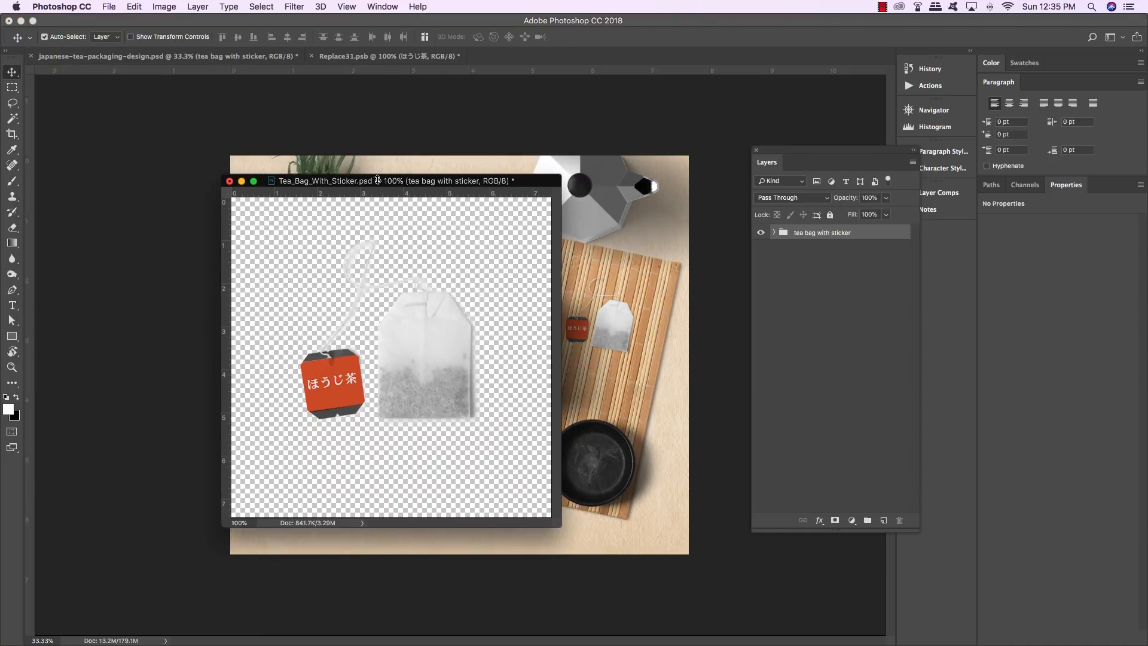
{"action": "left_click", "coordinate": [229, 181]}
{"action": "left_click", "coordinate": [530, 225]}
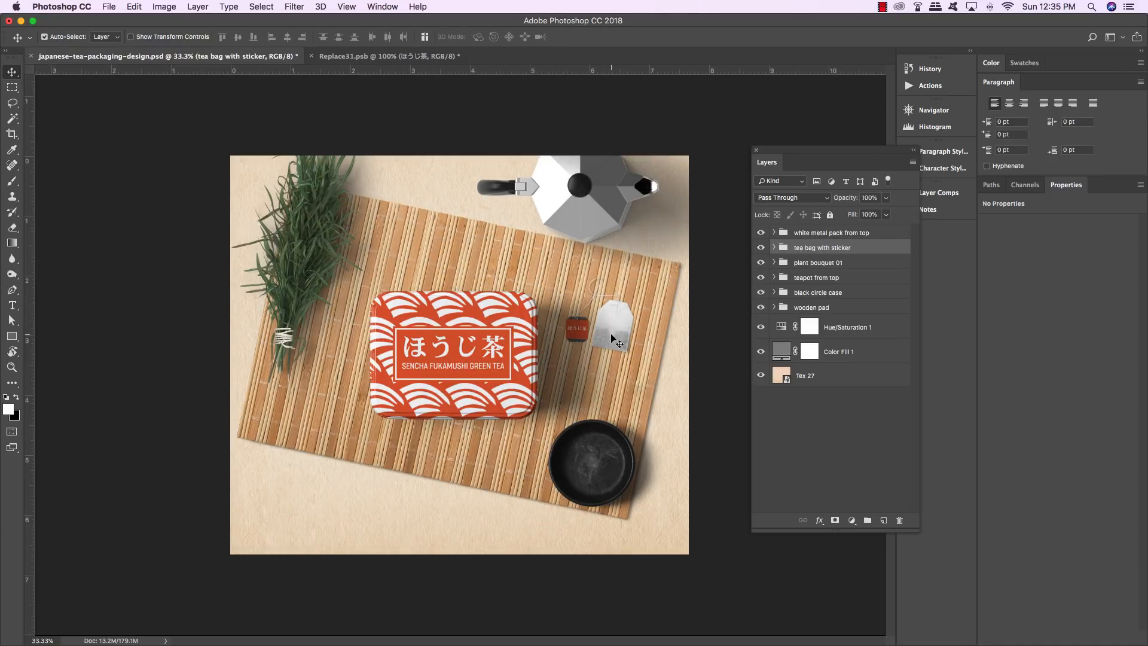
Step: Open Craft_Box_With_Circle_Window.psd and open the contents of its Replace smart object for editing
{"action": "left_click", "coordinate": [110, 7]}
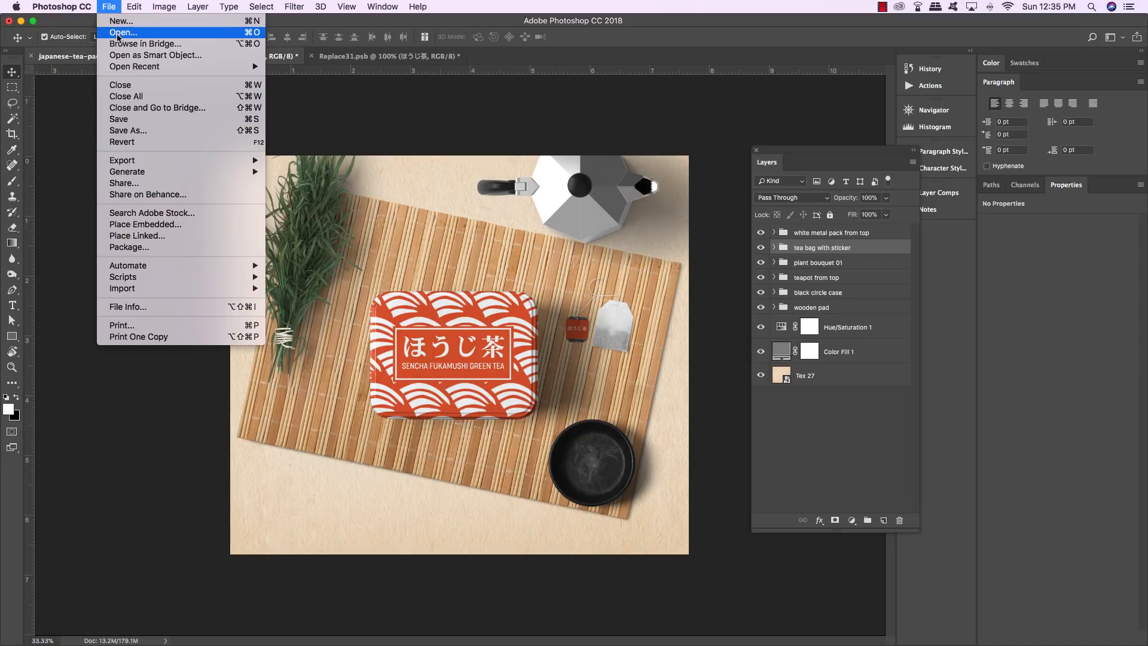
{"action": "left_click", "coordinate": [117, 34]}
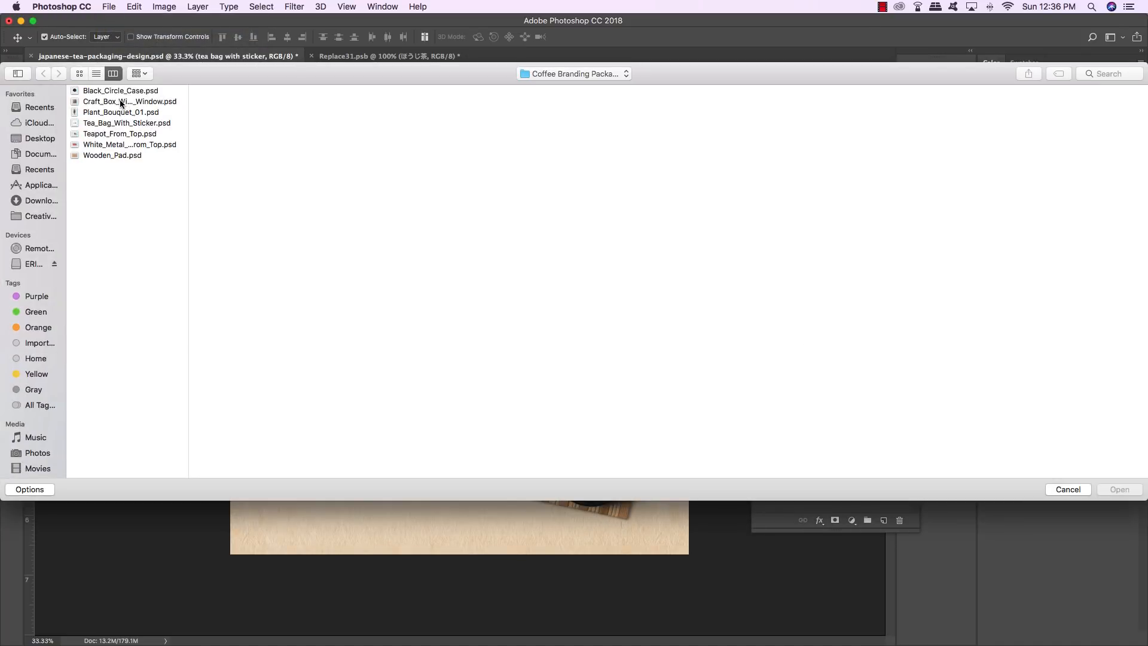
{"action": "left_click", "coordinate": [121, 102]}
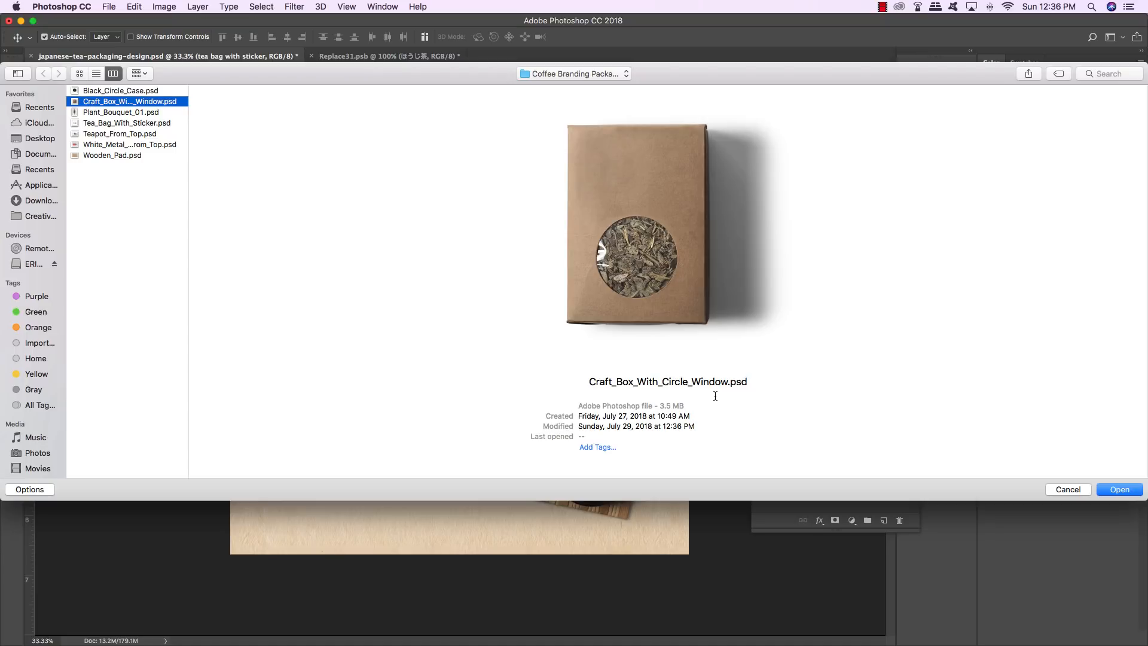
{"action": "left_click", "coordinate": [1119, 489]}
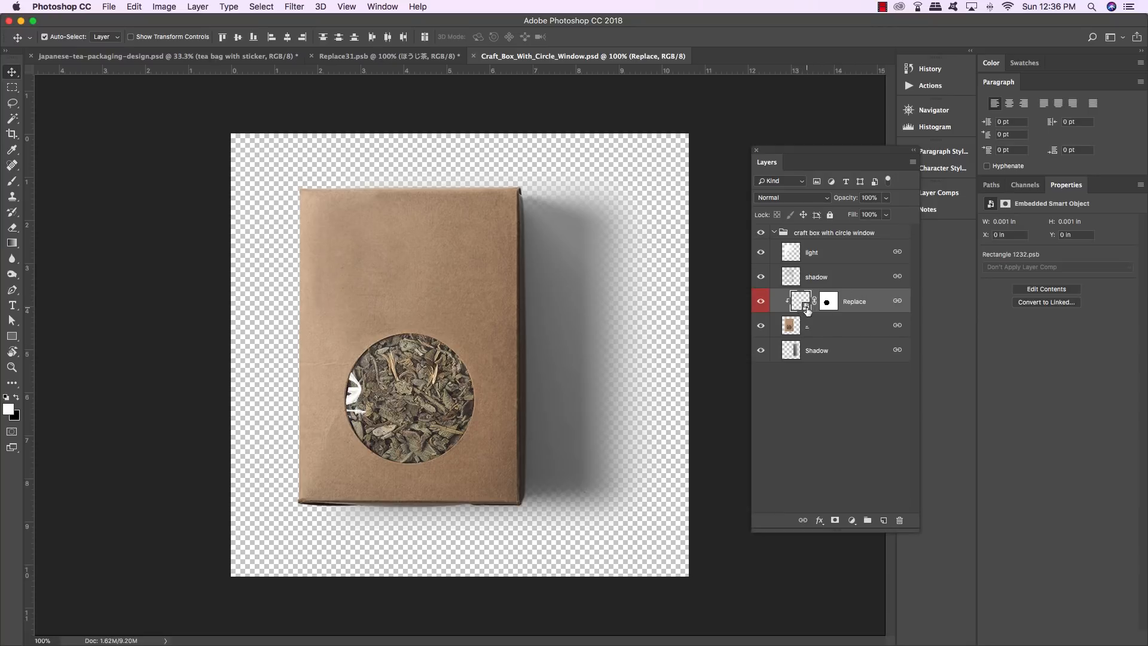
{"action": "double_click", "coordinate": [807, 308]}
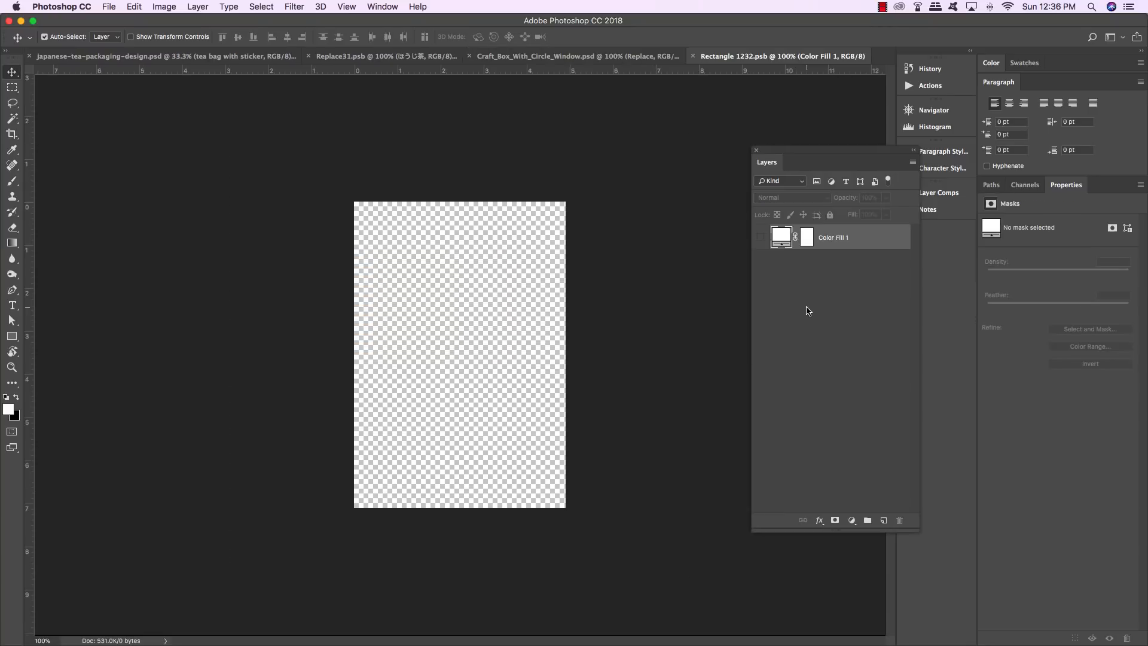
Step: Make the Color Fill 1 layer visible and set its fill color to E65C30
{"action": "left_click", "coordinate": [760, 238]}
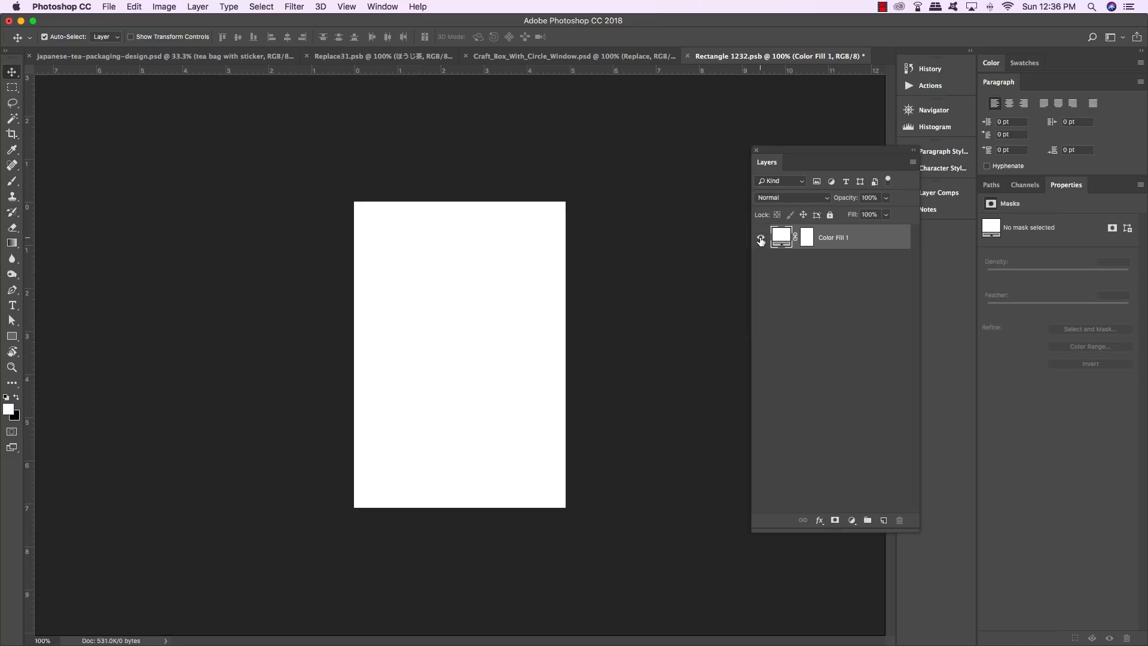
{"action": "left_click", "coordinate": [760, 238]}
{"action": "left_click", "coordinate": [761, 238]}
{"action": "double_click", "coordinate": [783, 237]}
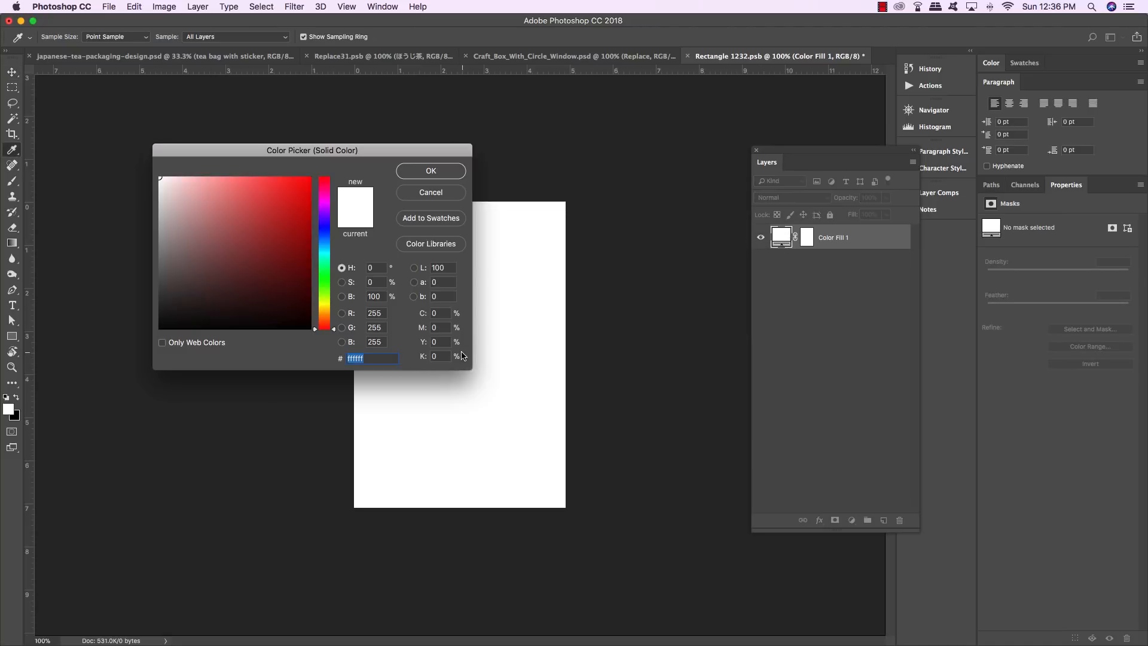
{"action": "type", "text": "E65C30"}
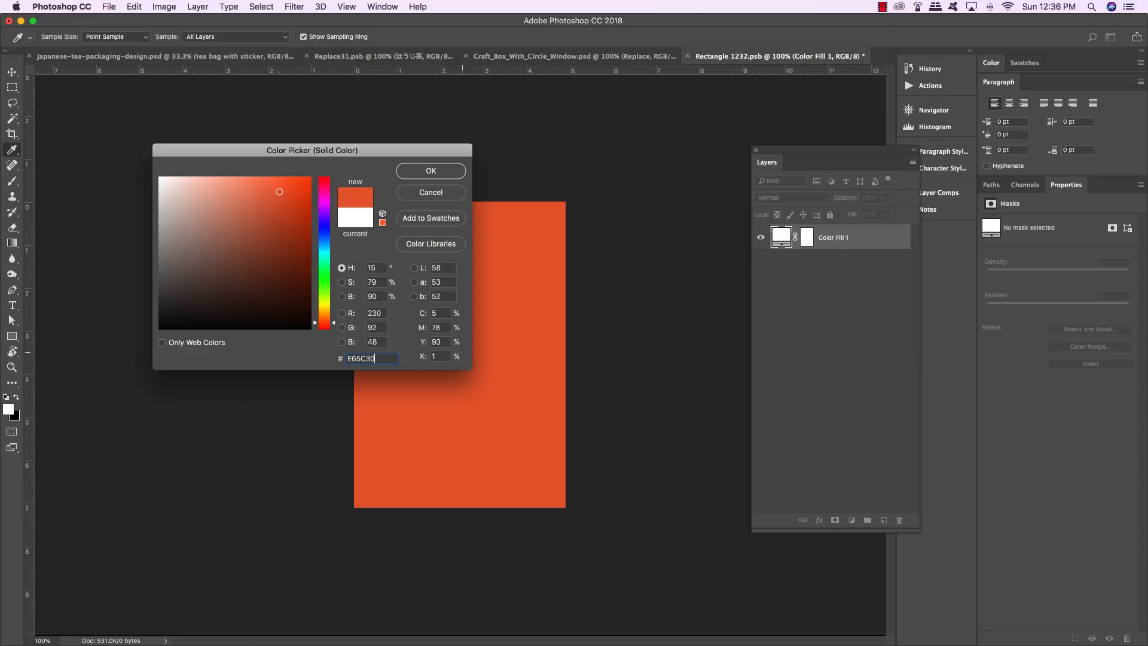
{"action": "key", "text": "Return"}
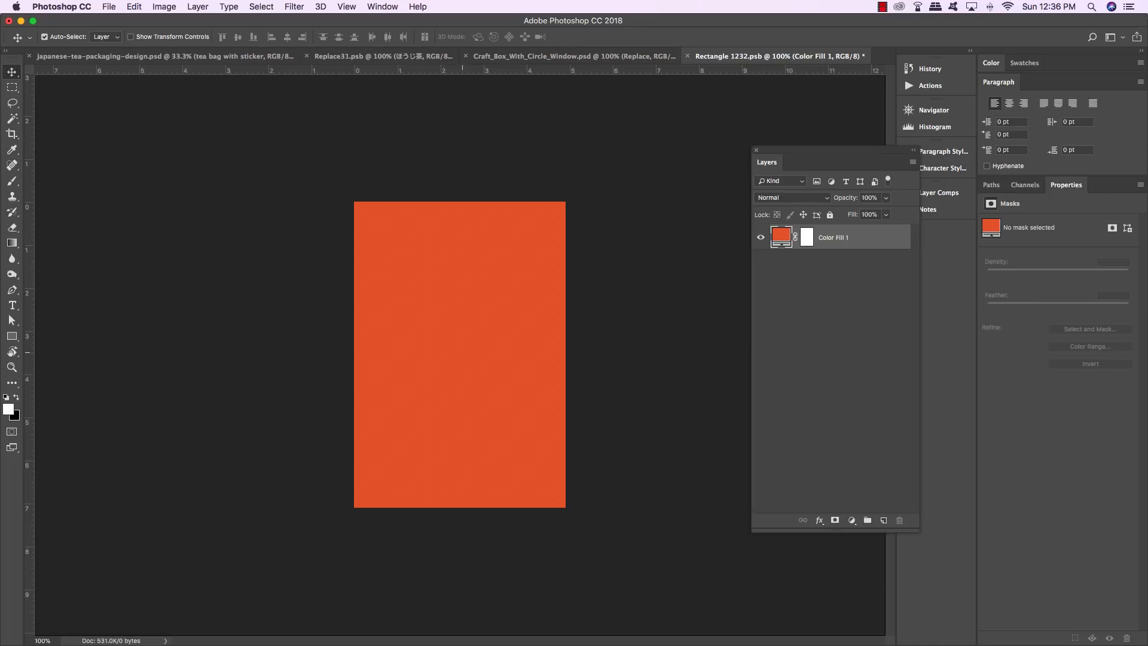
Step: Open japanese-pattern-tile15.psd from the YouandiGraphics folder inside the tutorial's freebies folder
{"action": "key", "text": "super+o"}
{"action": "left_click", "coordinate": [577, 74]}
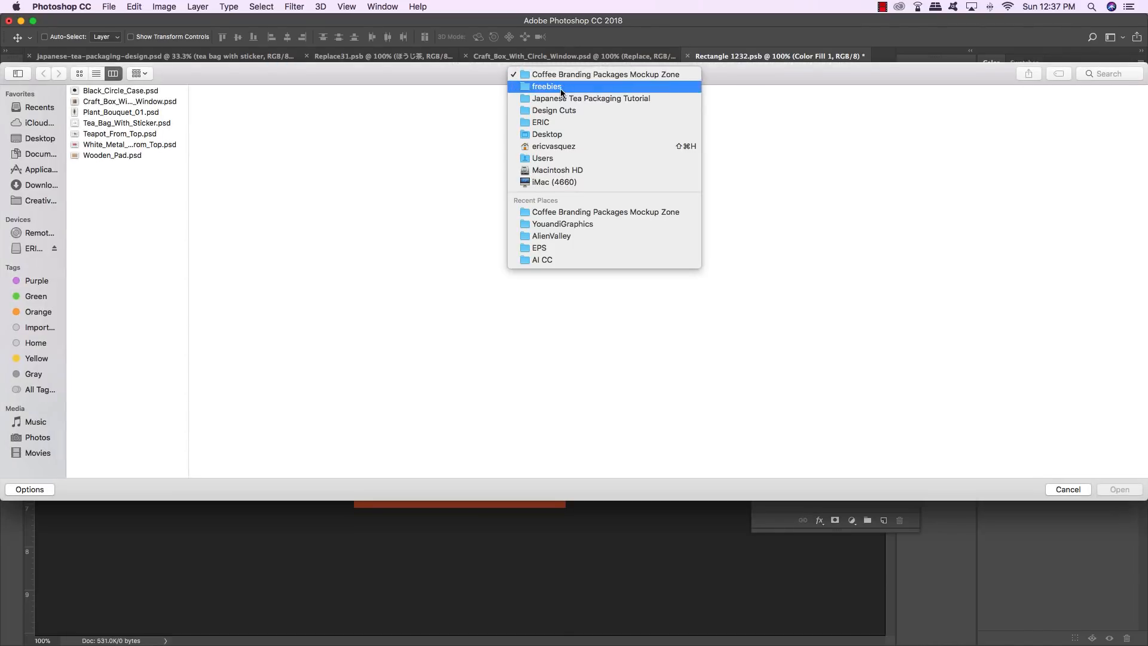
{"action": "left_click", "coordinate": [555, 99]}
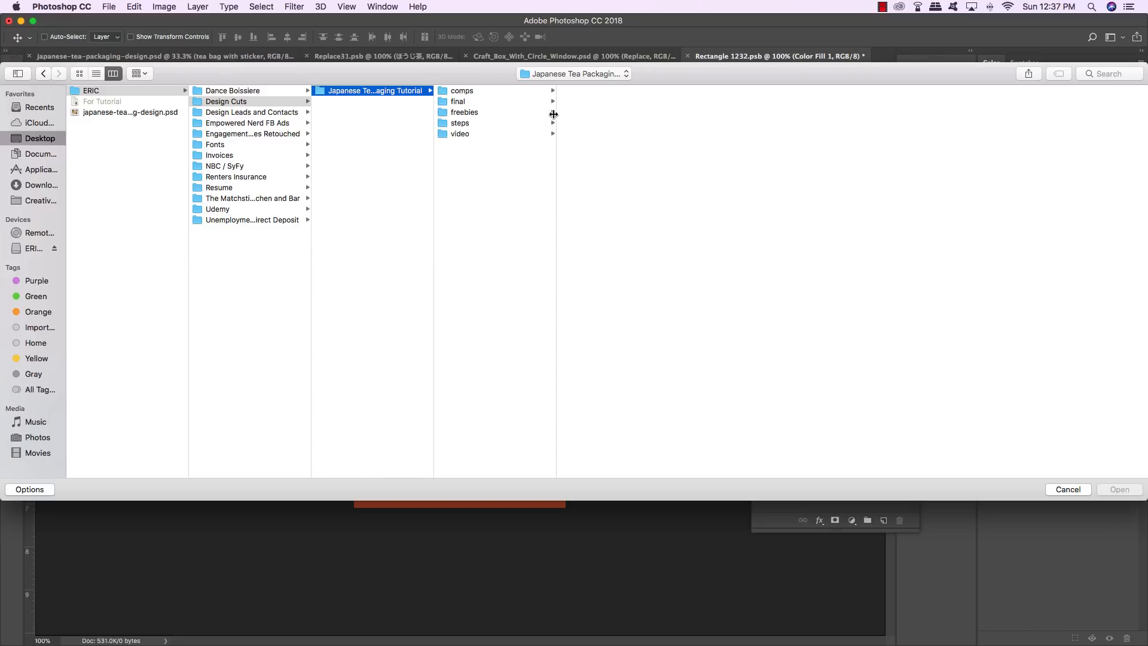
{"action": "left_click", "coordinate": [469, 113]}
{"action": "left_click", "coordinate": [602, 112]}
{"action": "left_click", "coordinate": [726, 103]}
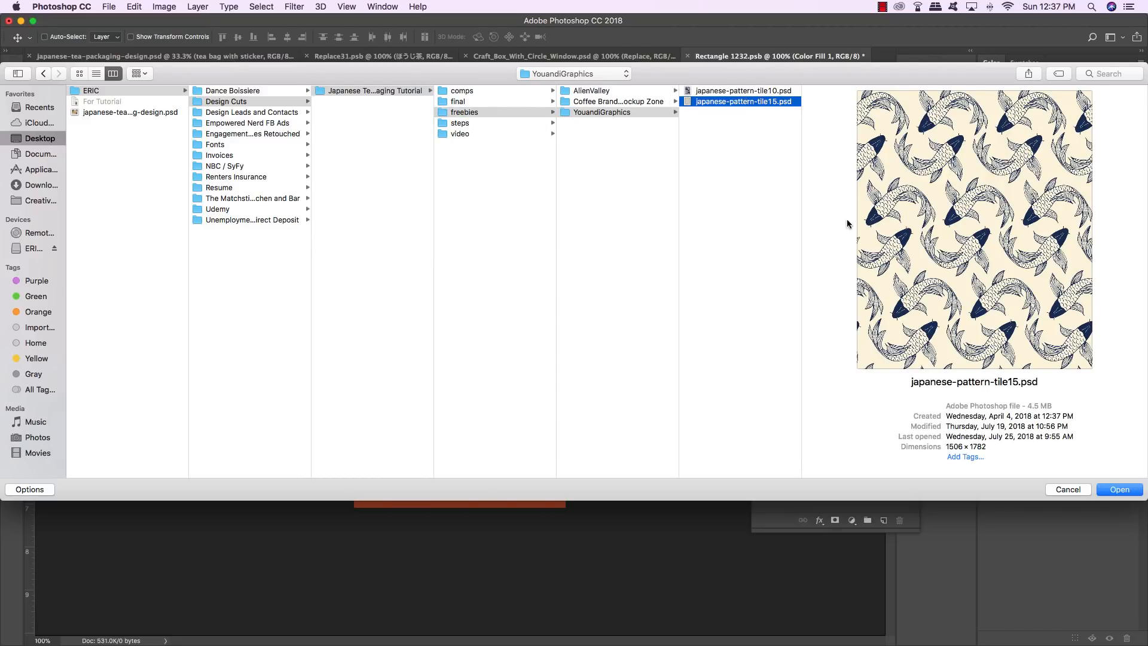
{"action": "left_click", "coordinate": [1119, 490]}
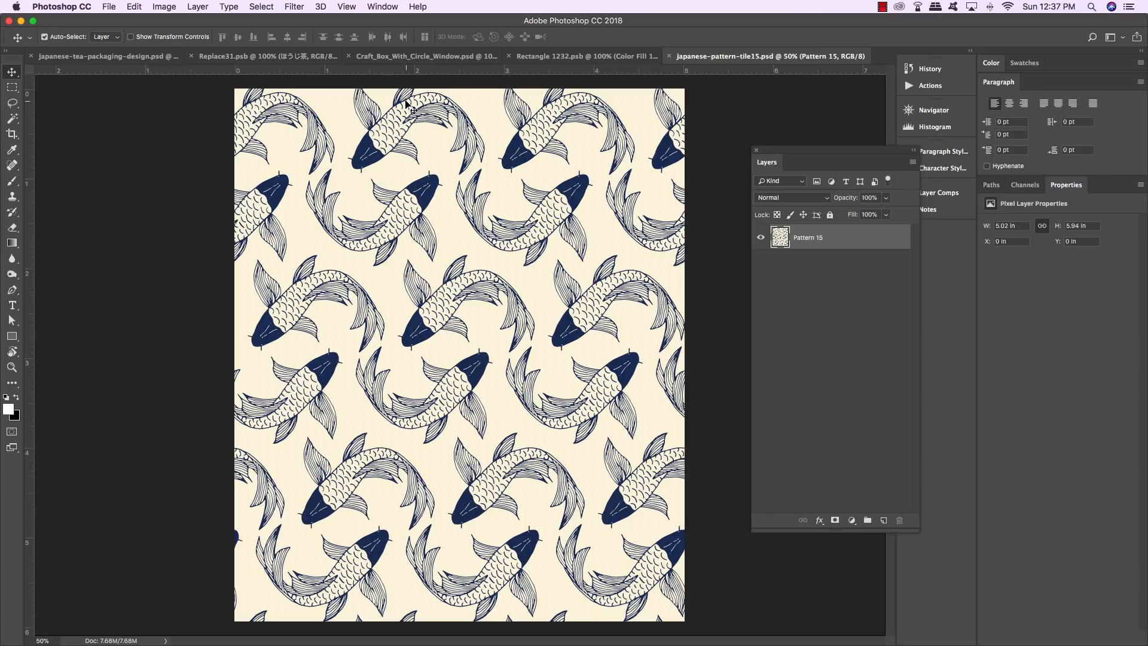
Step: Copy the Pattern 15 koi layer into the craft box artwork above the orange fill and nudge it slightly down
{"action": "left_click_drag", "start_coordinate": [737, 57], "coordinate": [539, 302]}
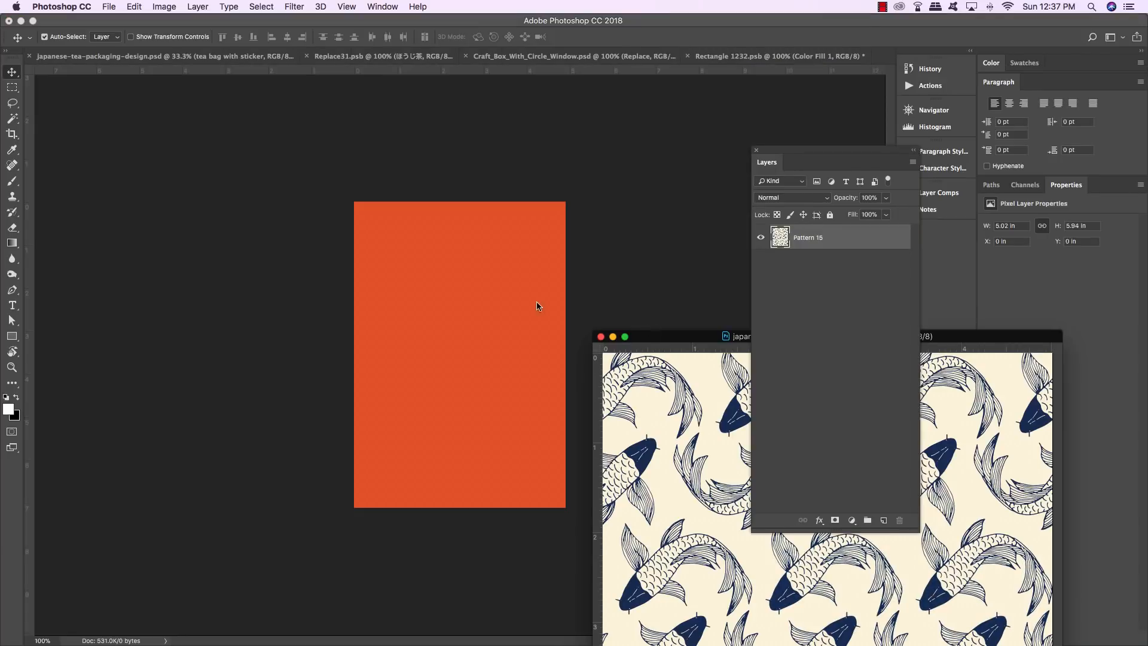
{"action": "left_click_drag", "start_coordinate": [831, 239], "coordinate": [475, 349]}
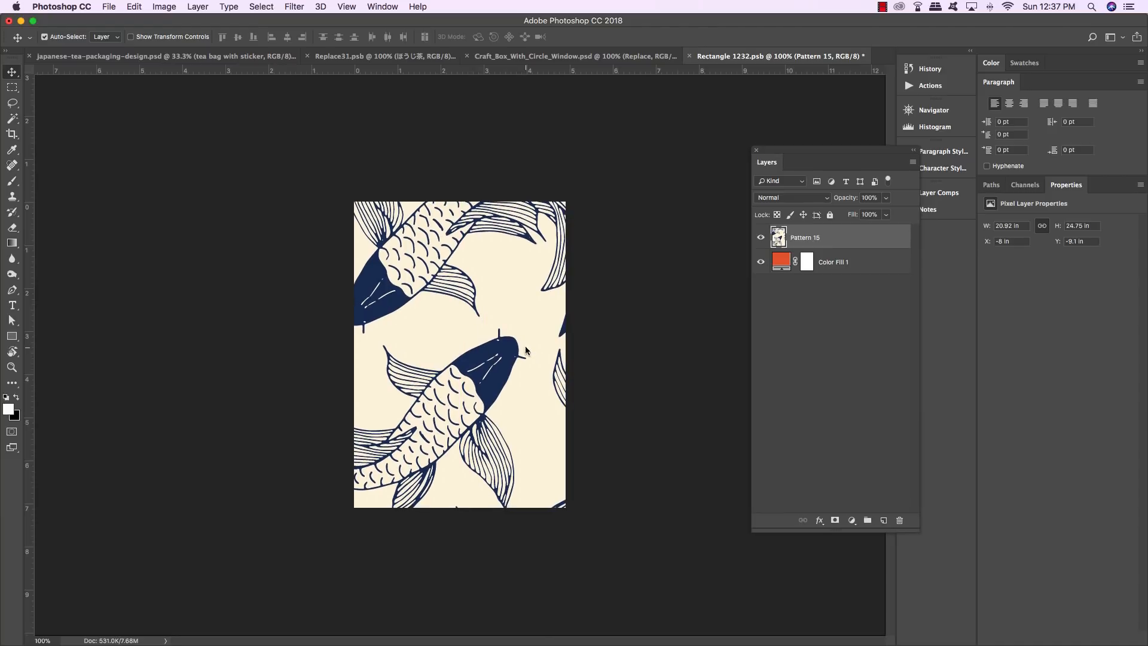
{"action": "key", "text": "Down"}
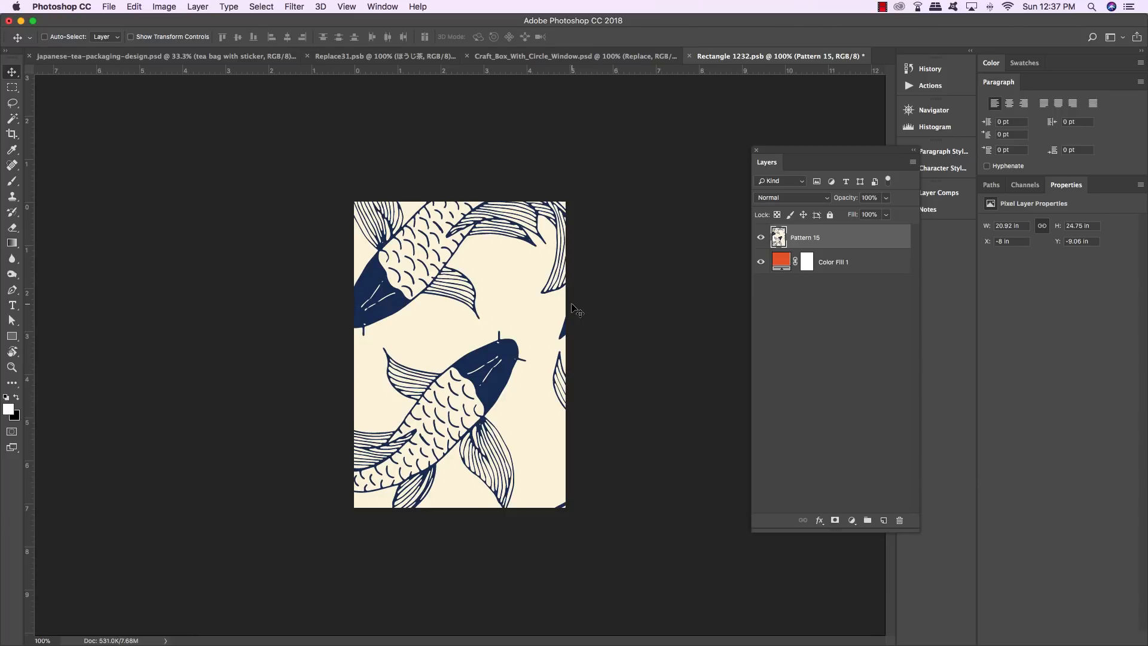
Step: Duplicate the Pattern 15 layer, hide the original, and invert the copy's colors
{"action": "key", "text": "super+j"}
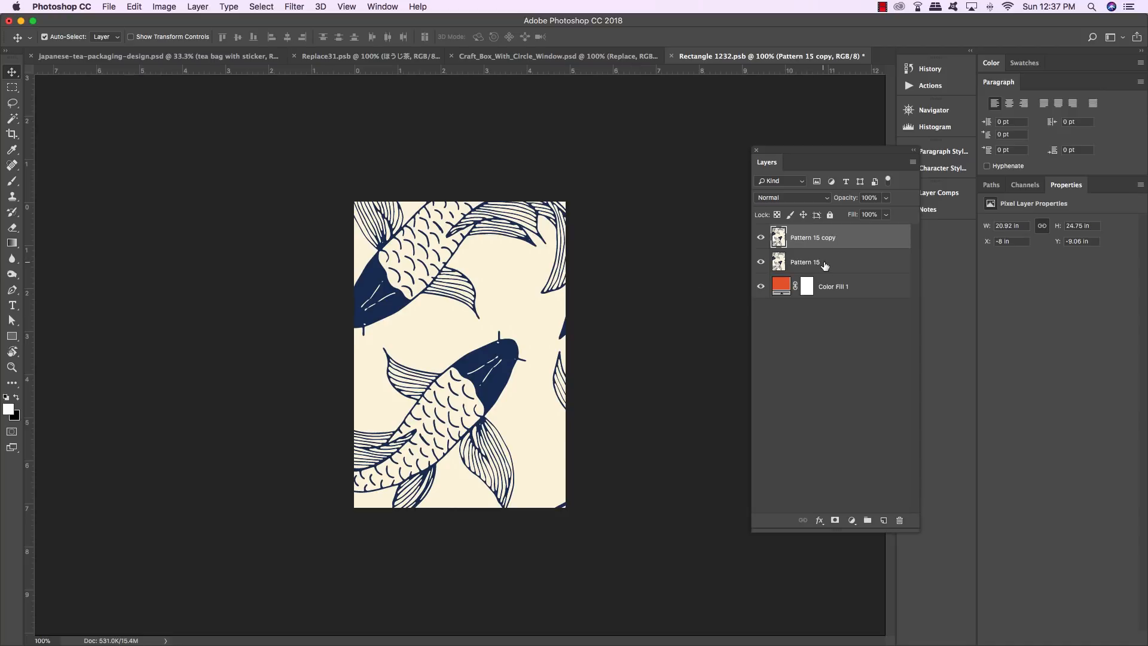
{"action": "left_click", "coordinate": [760, 263]}
{"action": "key", "text": "super+i"}
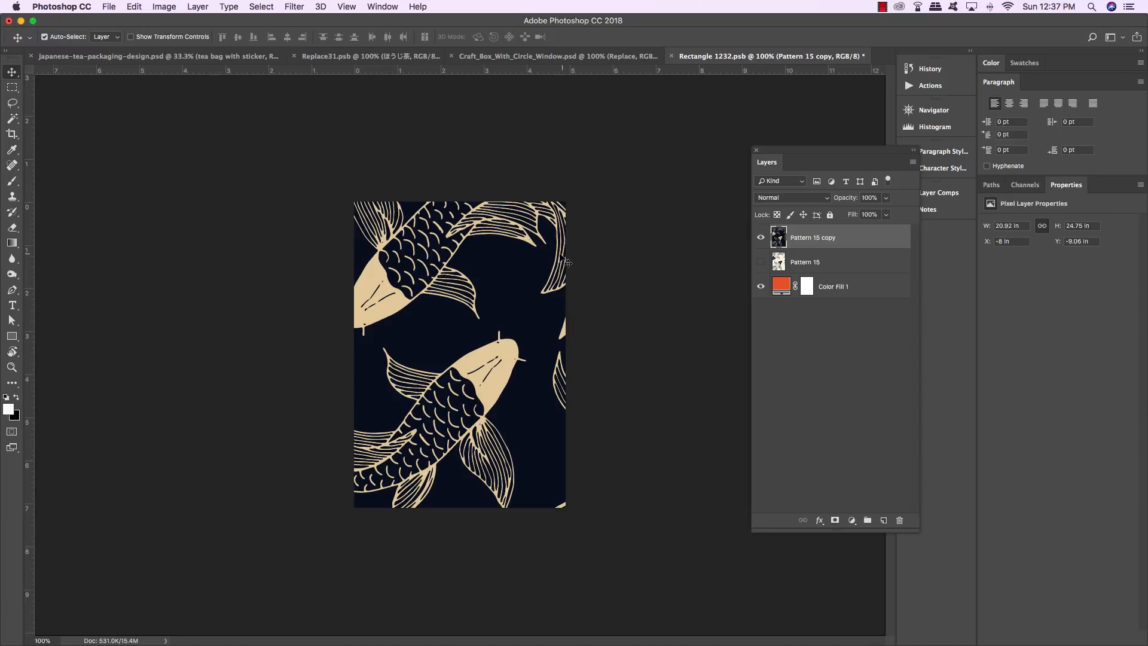
Step: Mask out the dark background of the koi copy using a Magic Wand selection extended to similar areas and inverted
{"action": "key", "text": "w"}
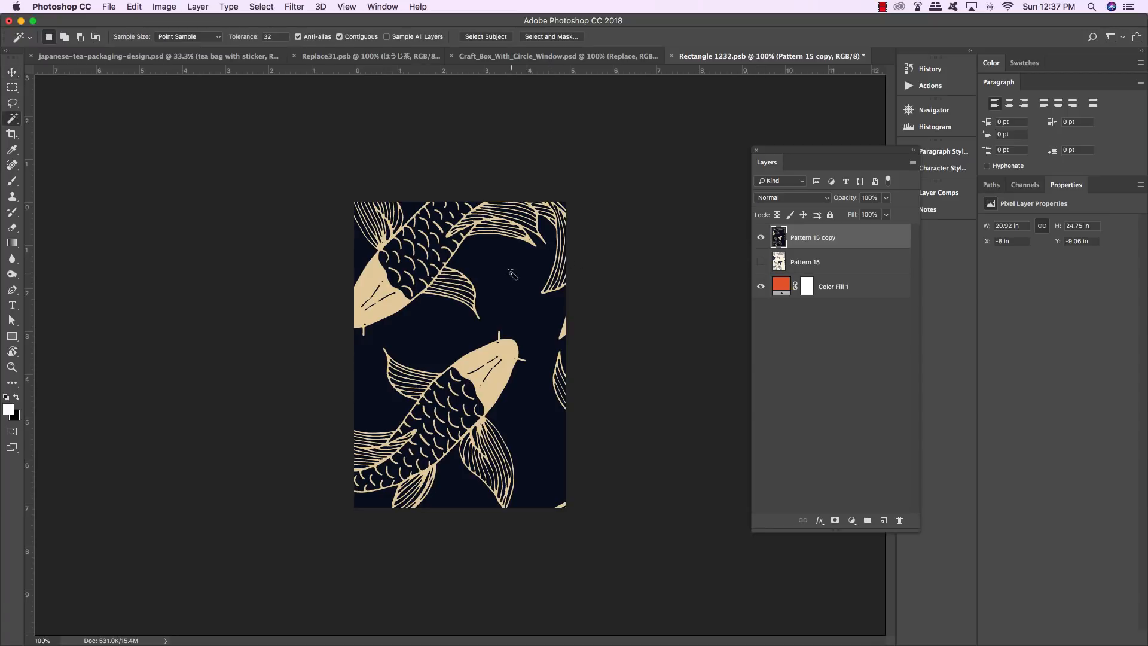
{"action": "left_click", "coordinate": [512, 274]}
{"action": "left_click", "coordinate": [261, 7]}
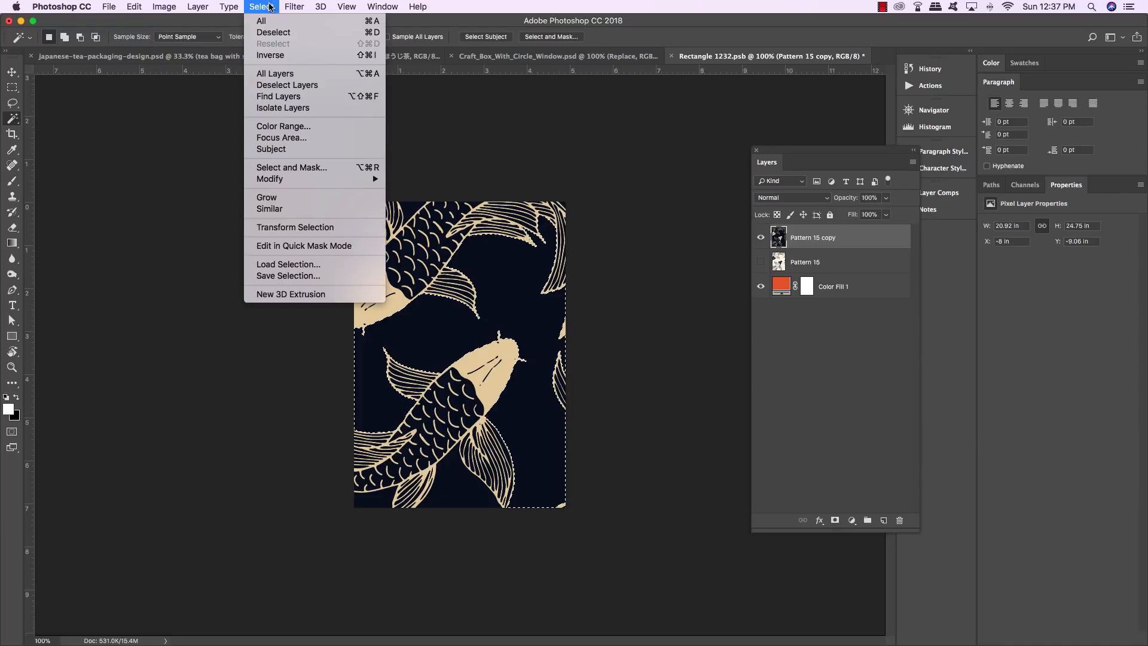
{"action": "left_click", "coordinate": [287, 209]}
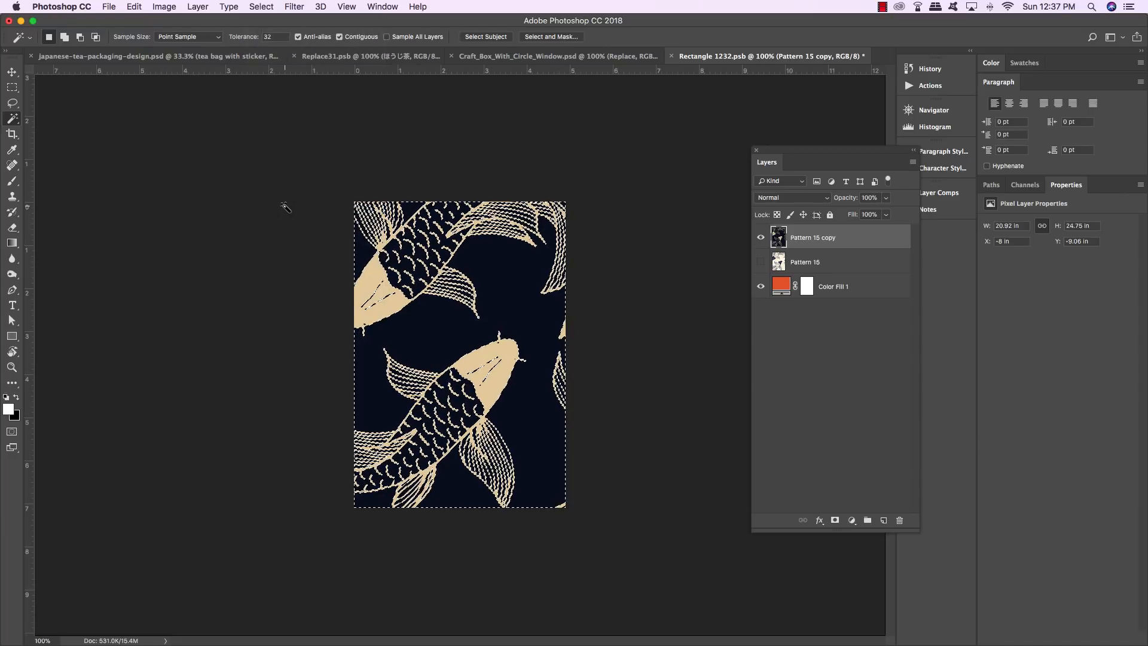
{"action": "left_click", "coordinate": [259, 6]}
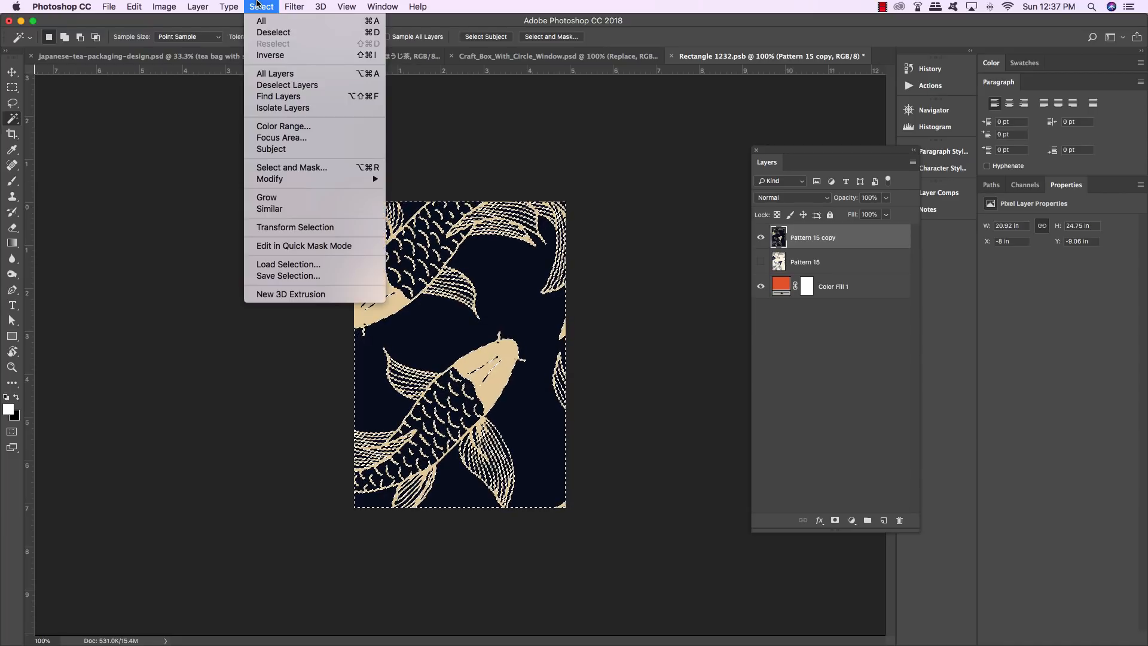
{"action": "left_click", "coordinate": [271, 55]}
{"action": "left_click", "coordinate": [835, 519]}
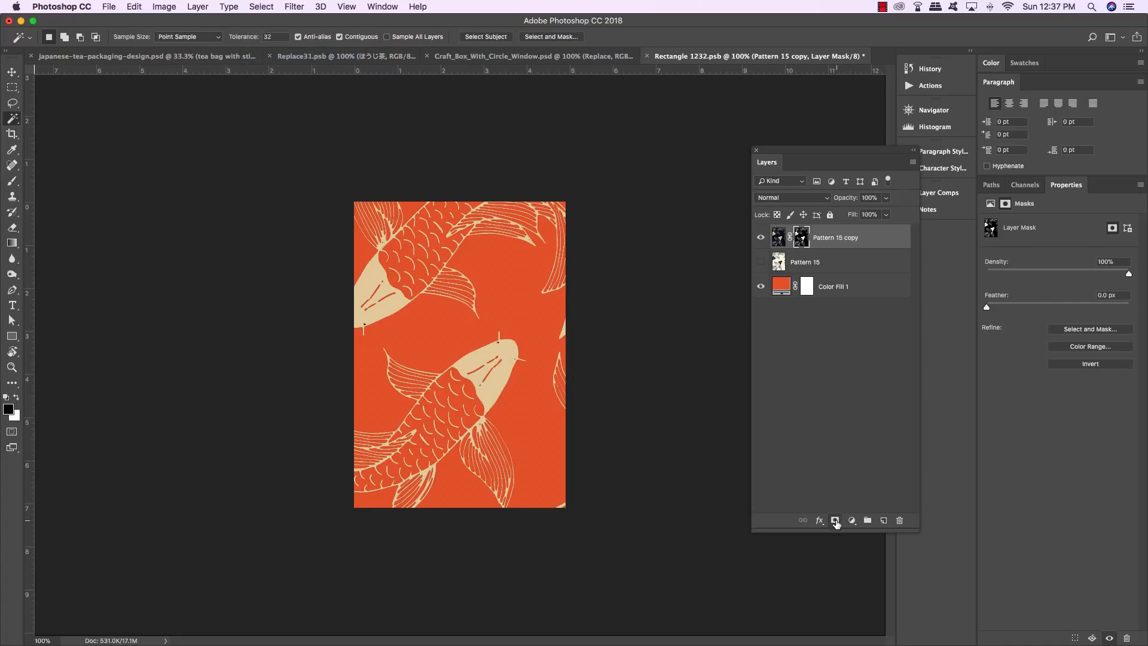
Step: Apply a white (ffffff) Color Overlay at 100% opacity to the masked koi layer and collapse its effects list
{"action": "double_click", "coordinate": [904, 238]}
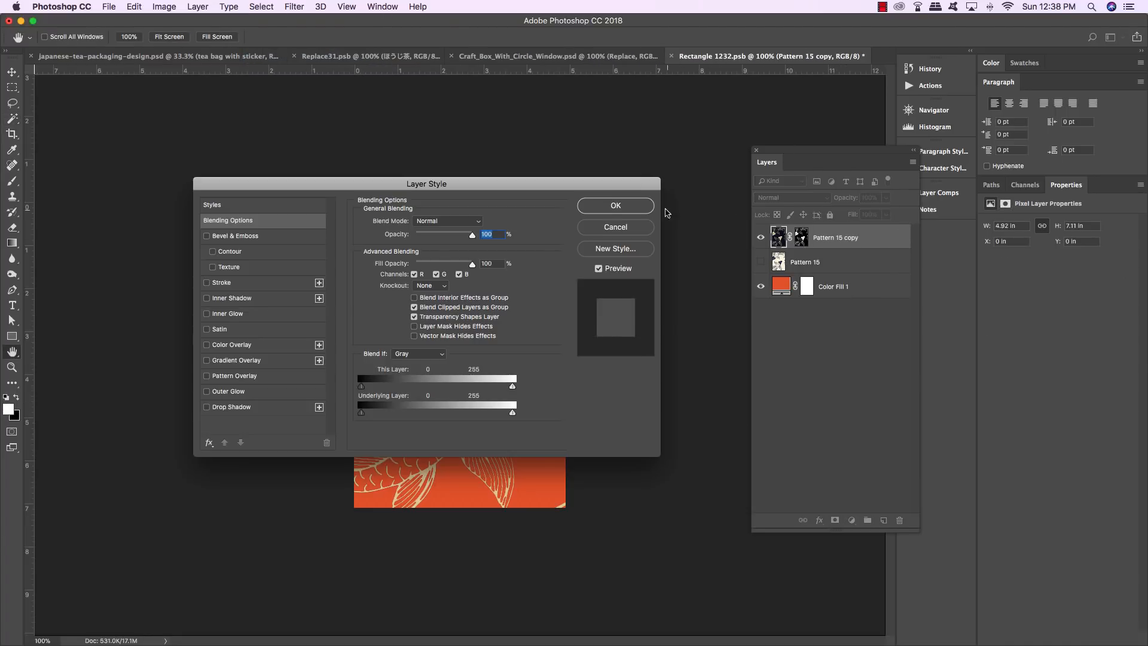
{"action": "left_click_drag", "start_coordinate": [429, 189], "coordinate": [842, 214]}
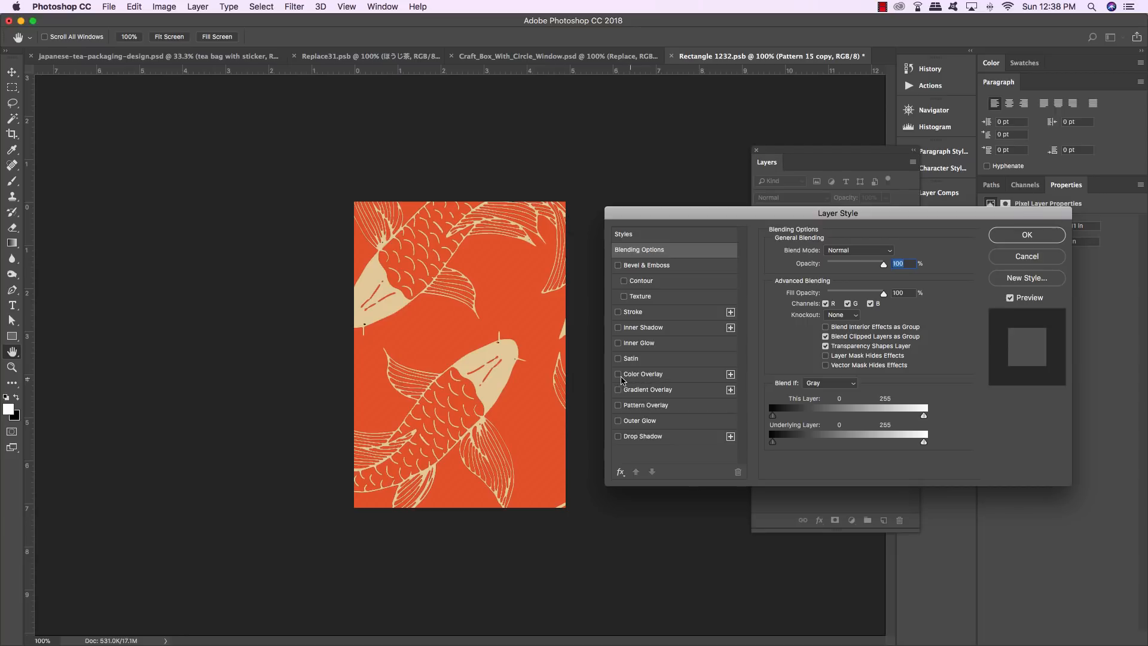
{"action": "left_click", "coordinate": [617, 374]}
{"action": "left_click", "coordinate": [625, 374]}
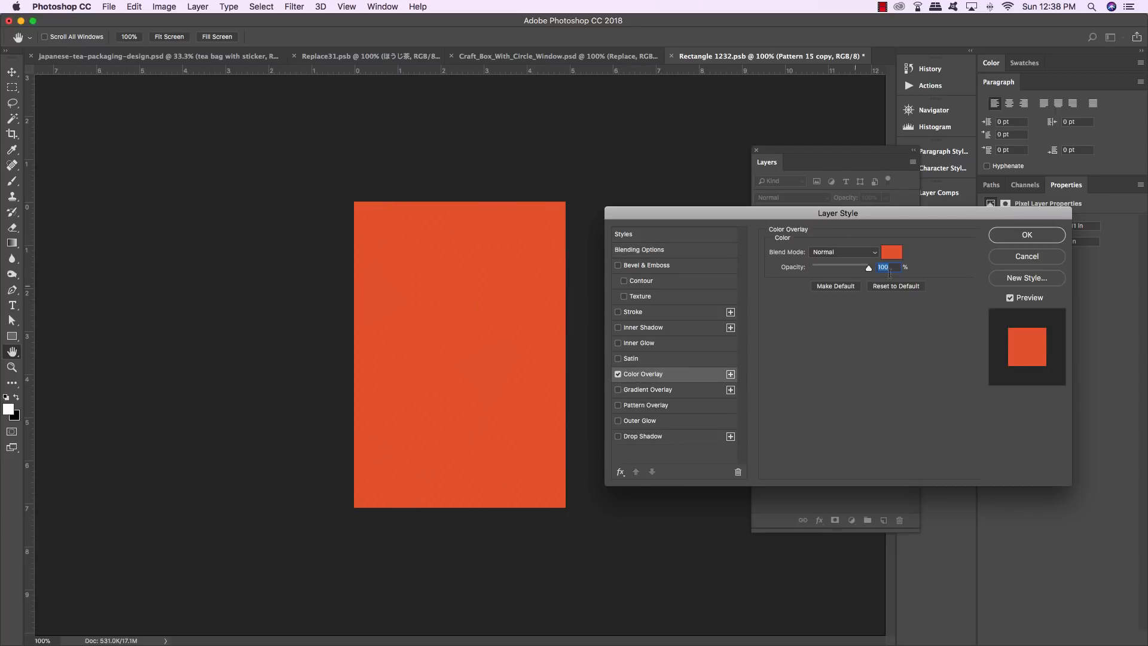
{"action": "left_click", "coordinate": [900, 253]}
{"action": "left_click_drag", "start_coordinate": [250, 226], "coordinate": [118, 144]}
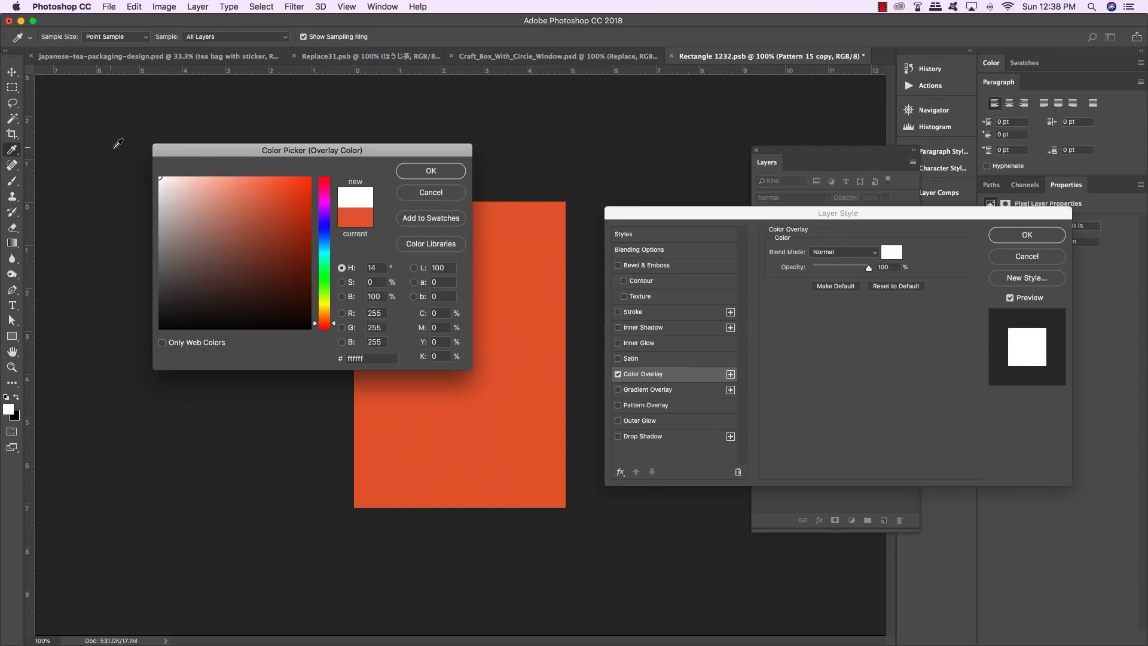
{"action": "left_click", "coordinate": [434, 173]}
{"action": "left_click", "coordinate": [1027, 235]}
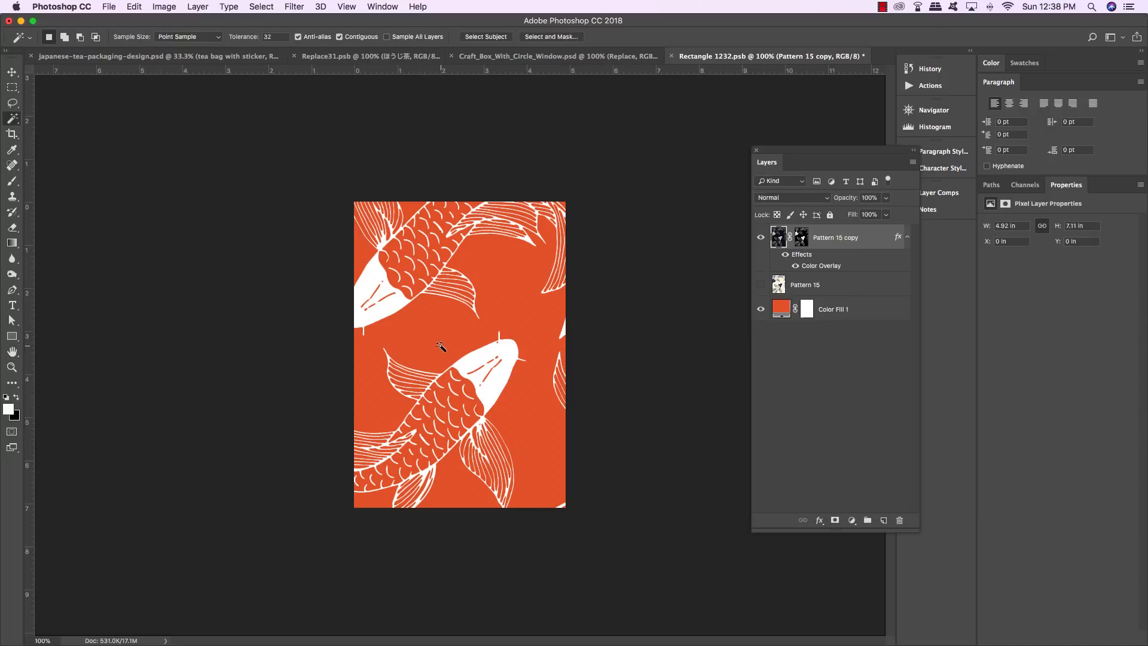
{"action": "key", "text": "v"}
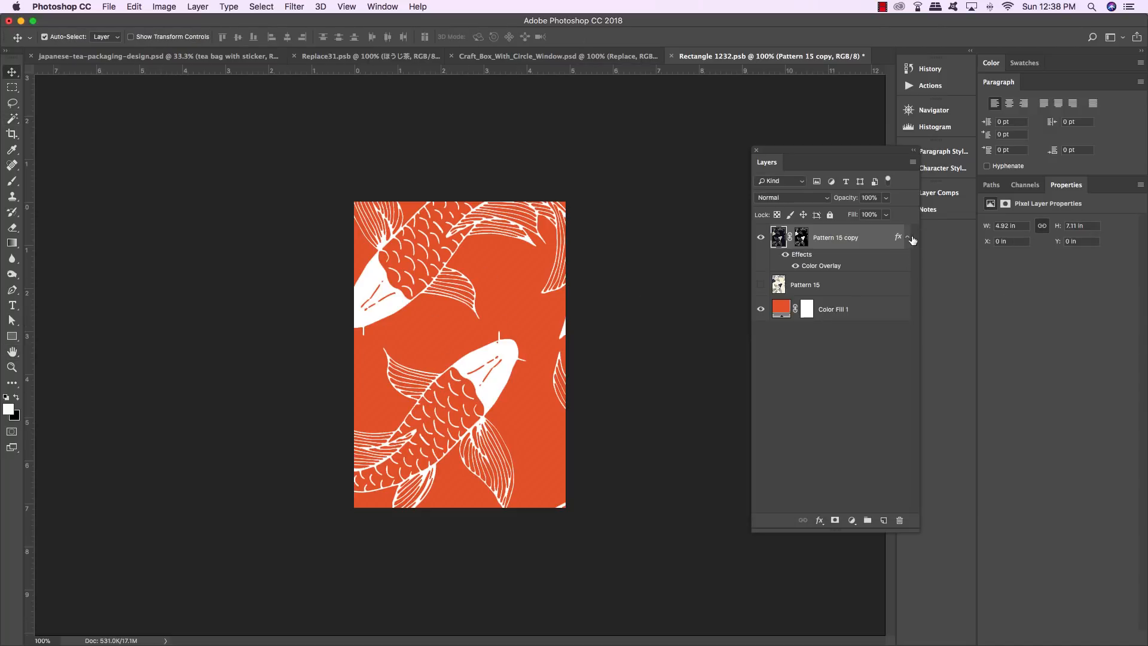
{"action": "left_click", "coordinate": [907, 238]}
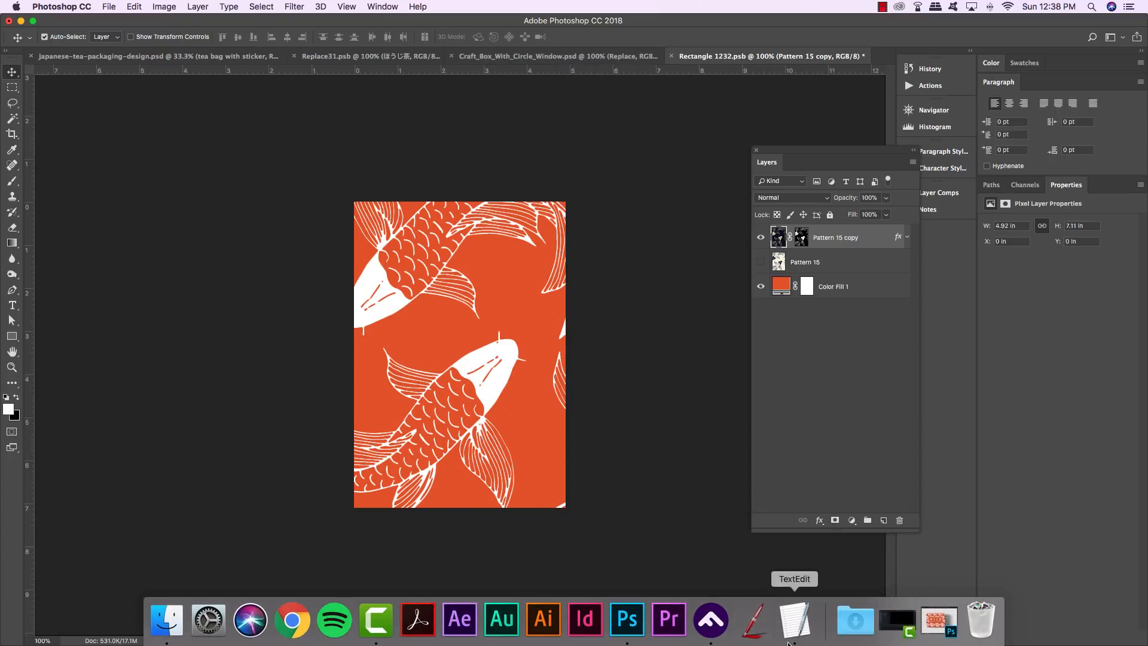
Step: Restore the minimized white metal pack document, expand its group, and open the Replace smart object's label artwork
{"action": "left_click", "coordinate": [938, 618]}
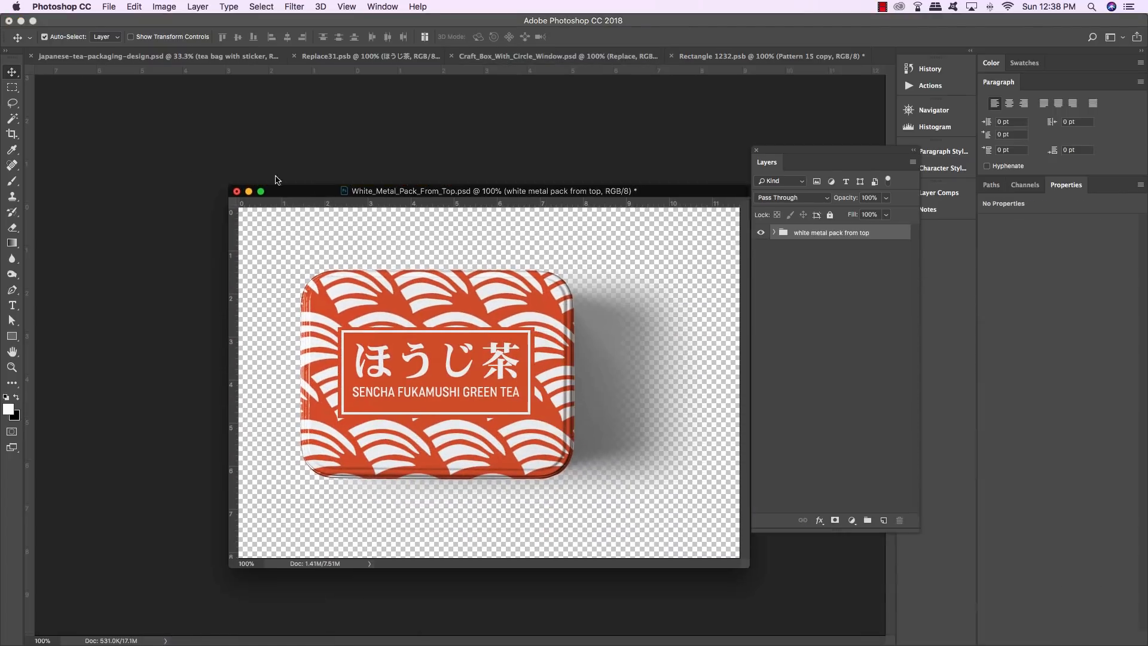
{"action": "left_click", "coordinate": [774, 232]}
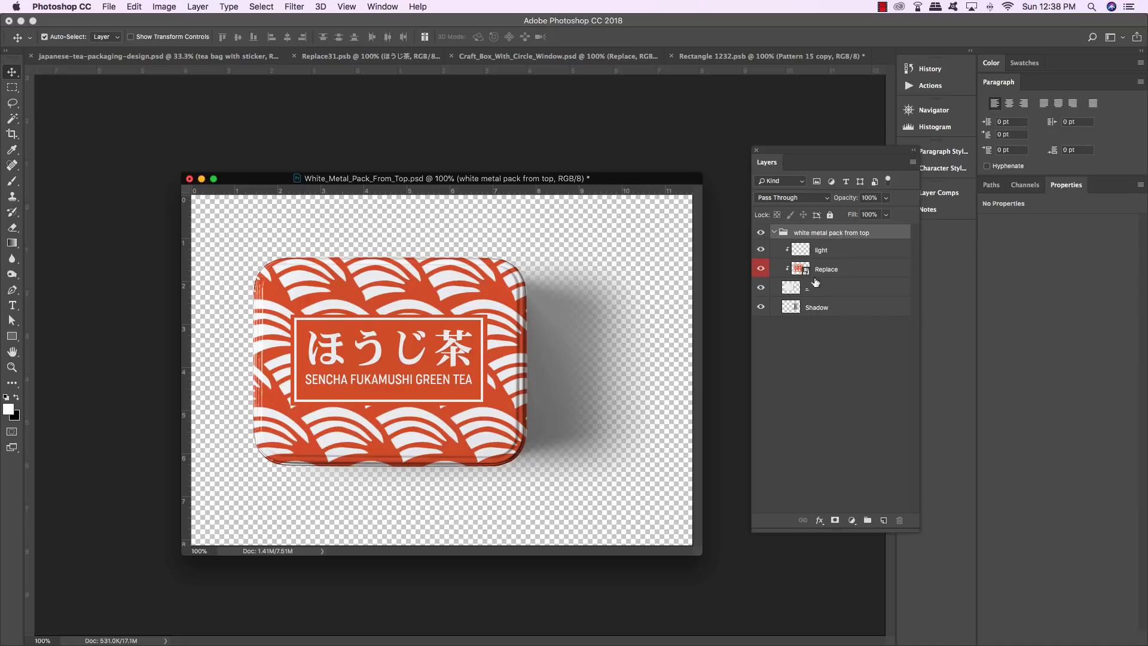
{"action": "left_click", "coordinate": [812, 276]}
{"action": "double_click", "coordinate": [808, 274]}
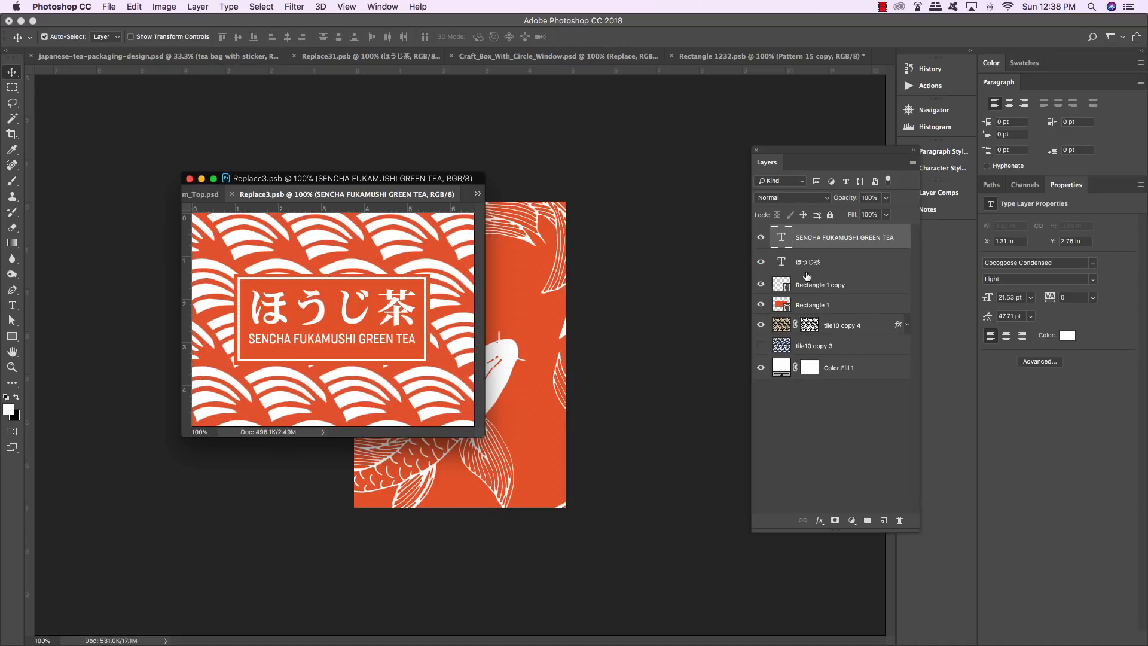
Step: Copy both text layers and the two rectangle layers from the Replace3.psb label into the koi-patterned Rectangle 1232.psb artwork
{"action": "left_click_drag", "start_coordinate": [423, 179], "coordinate": [326, 159]}
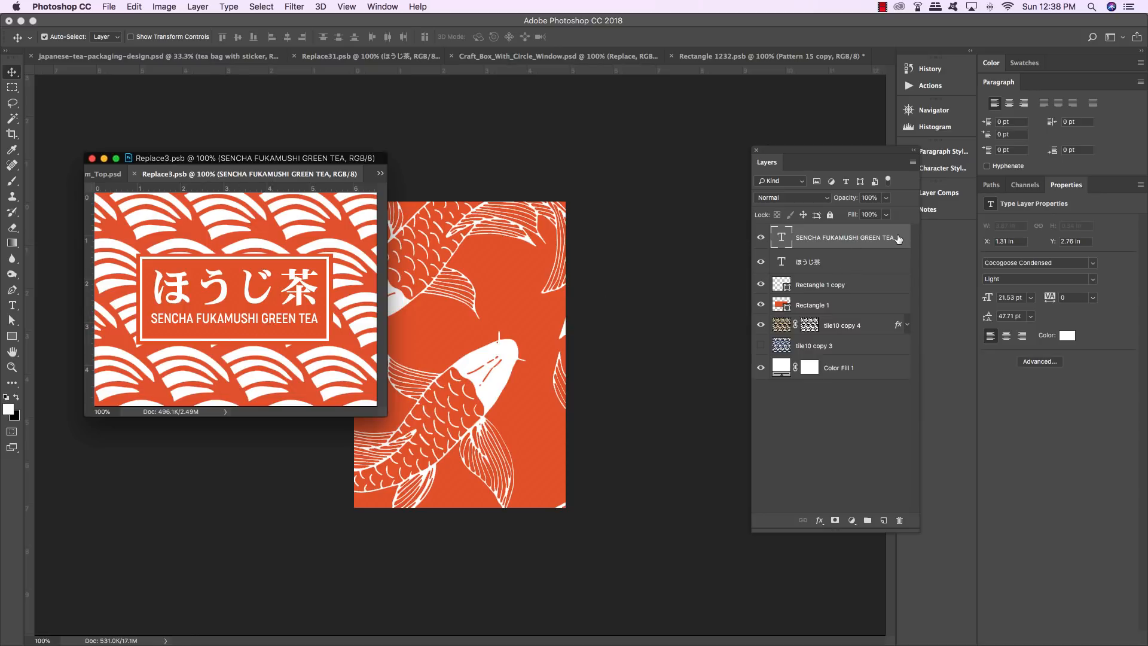
{"action": "left_click", "coordinate": [864, 307], "text": "shift"}
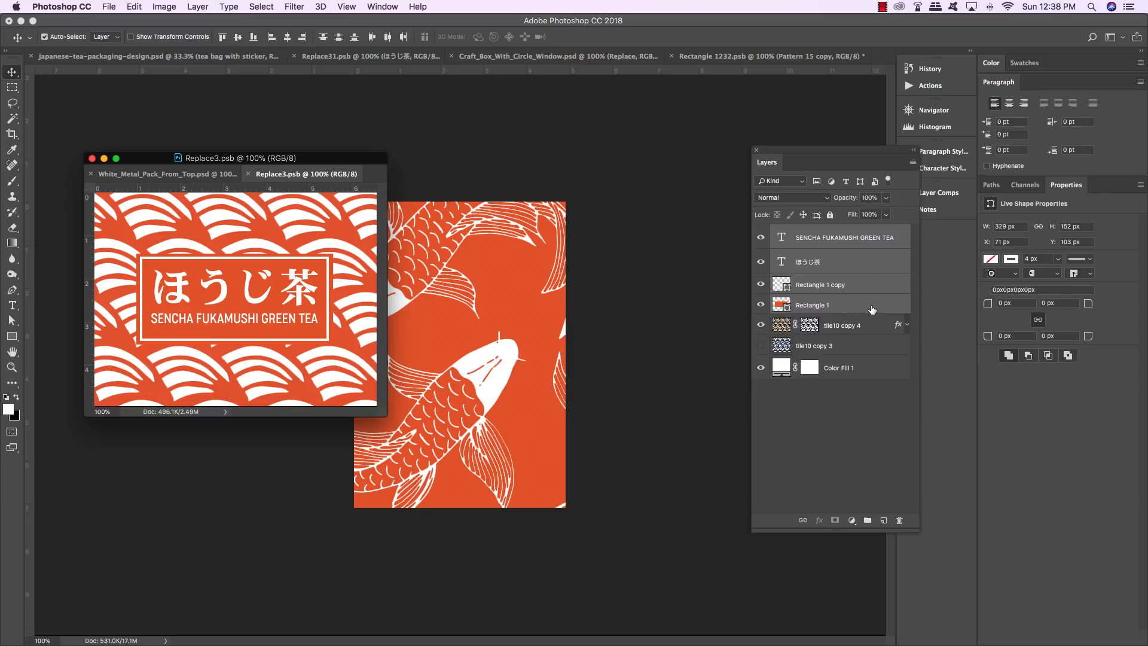
{"action": "left_click_drag", "start_coordinate": [872, 310], "coordinate": [493, 317]}
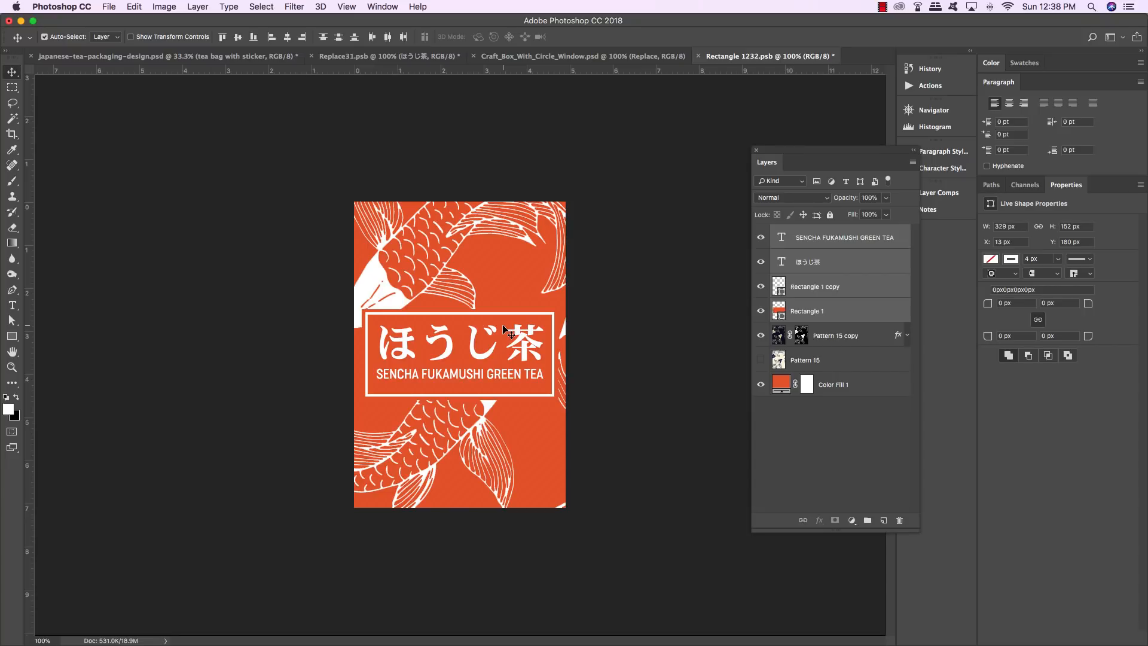
Step: Move the copied title block up near the top of the koi artwork, placing Rectangle 1 at Y 40 px
{"action": "key", "text": "shift+Up"}
{"action": "key", "text": "shift+Up"}
{"action": "key", "text": "shift+Up"}
{"action": "key", "text": "shift+Up"}
{"action": "key", "text": "shift+Up"}
{"action": "key", "text": "shift+Up"}
{"action": "key", "text": "shift+Up"}
{"action": "key", "text": "shift+Up"}
{"action": "key", "text": "shift+Up"}
{"action": "key", "text": "shift+Up"}
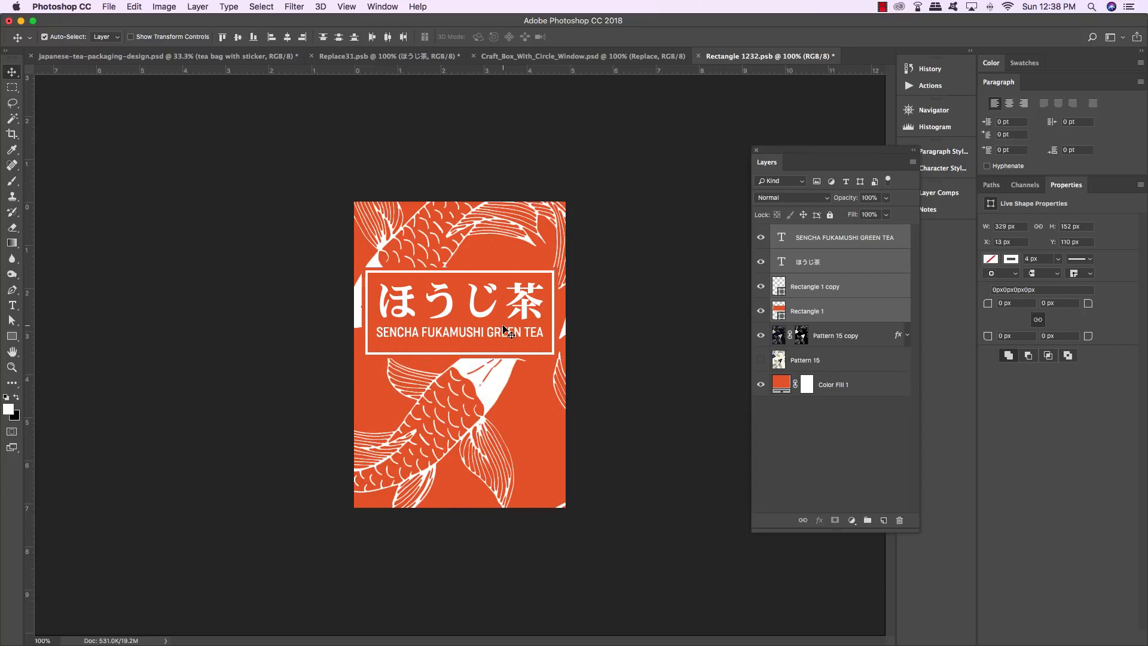
{"action": "key", "text": "shift+Up"}
{"action": "key", "text": "shift+Up"}
{"action": "key", "text": "shift+Up"}
{"action": "key", "text": "shift+Up"}
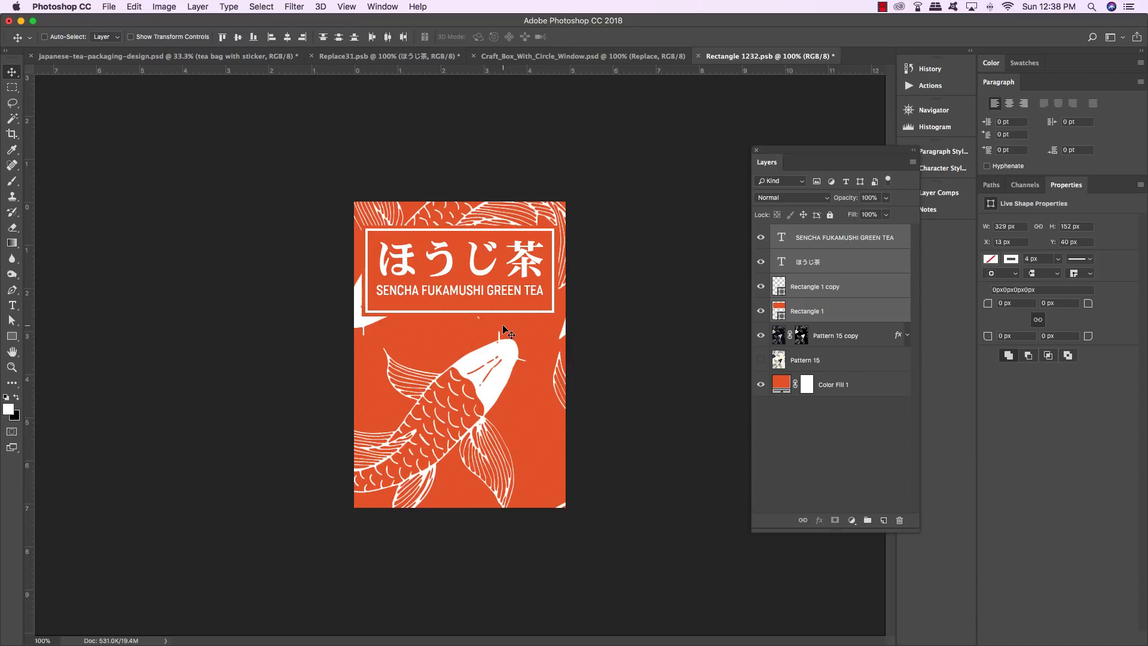
Step: Scale the title block to about 87% around its centre and nudge it 1 px to the right
{"action": "key", "text": "super+t"}
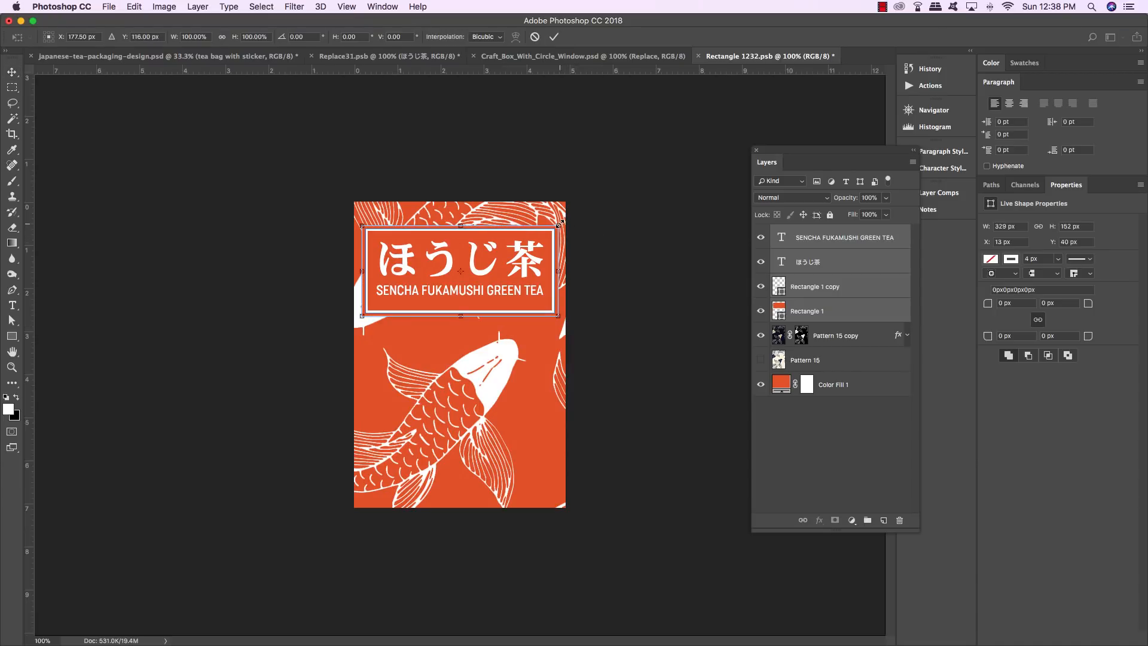
{"action": "left_click_drag", "start_coordinate": [561, 222], "coordinate": [544, 232]}
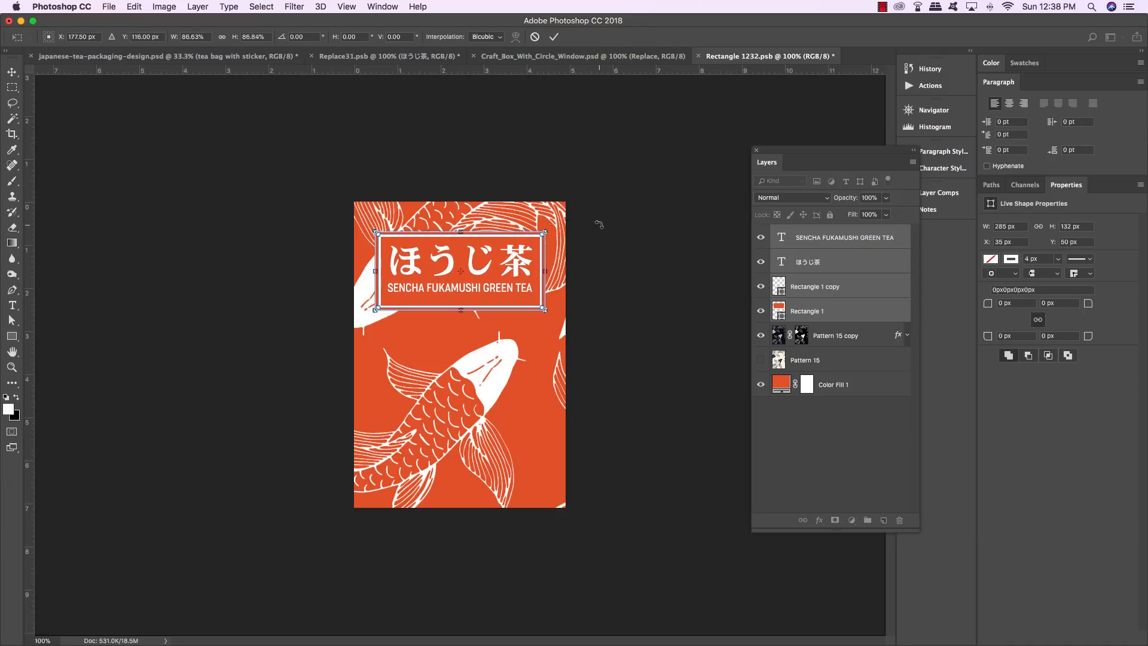
{"action": "key", "text": "Return"}
{"action": "key", "text": "Right"}
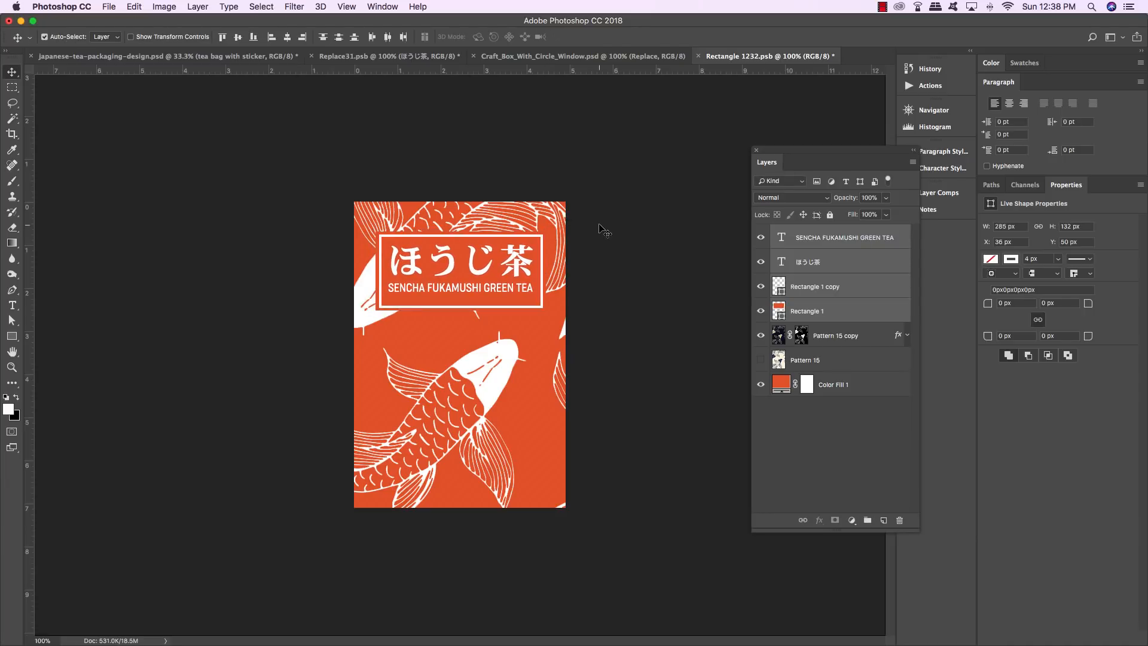
Step: Nudge the title block up 9 px to Y 41 px, then save and close the koi label artwork
{"action": "key", "text": "Up"}
{"action": "key", "text": "Up"}
{"action": "key", "text": "Up"}
{"action": "key", "text": "Up"}
{"action": "key", "text": "Up"}
{"action": "key", "text": "Up"}
{"action": "key", "text": "Up"}
{"action": "key", "text": "Up"}
{"action": "key", "text": "Up"}
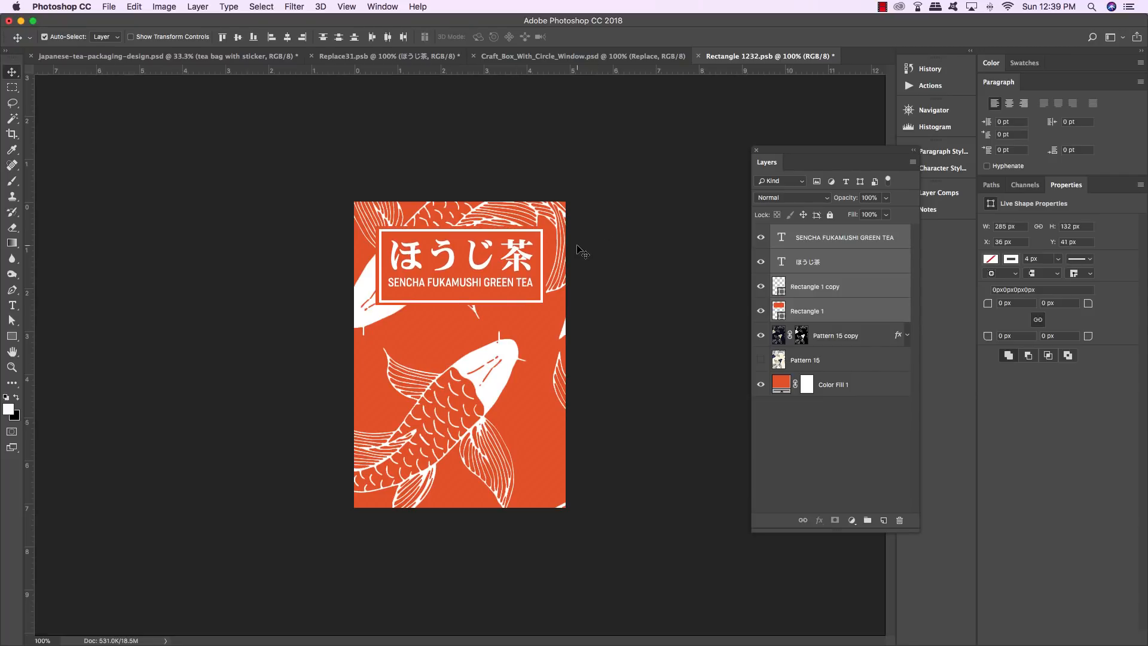
{"action": "key", "text": "super+s"}
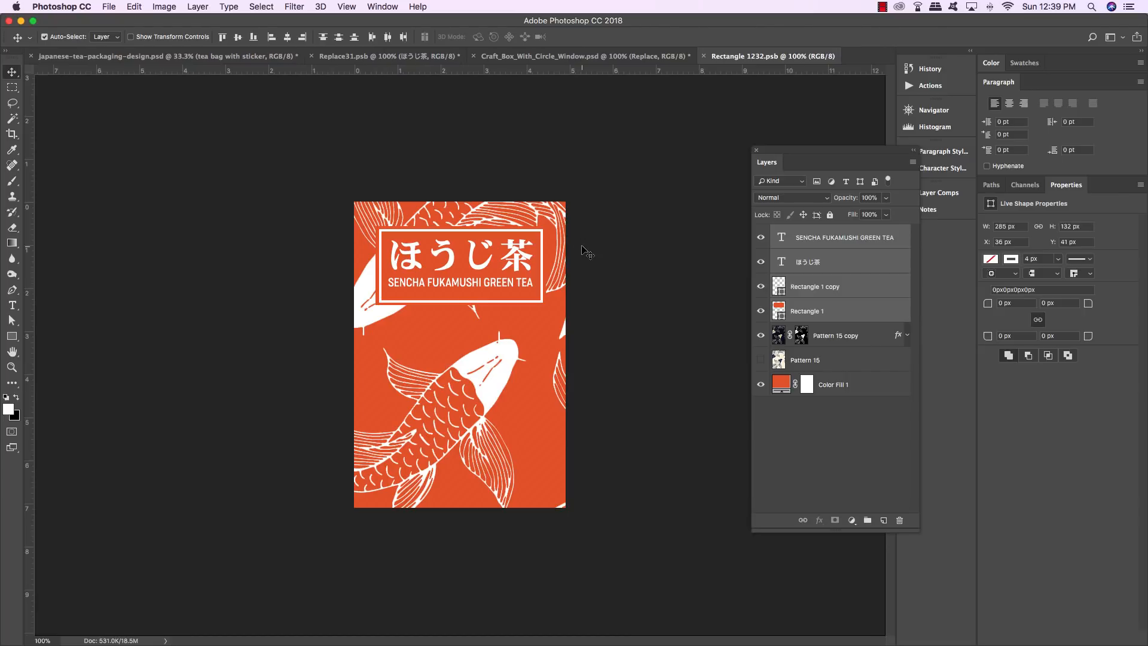
{"action": "key", "text": "super+w"}
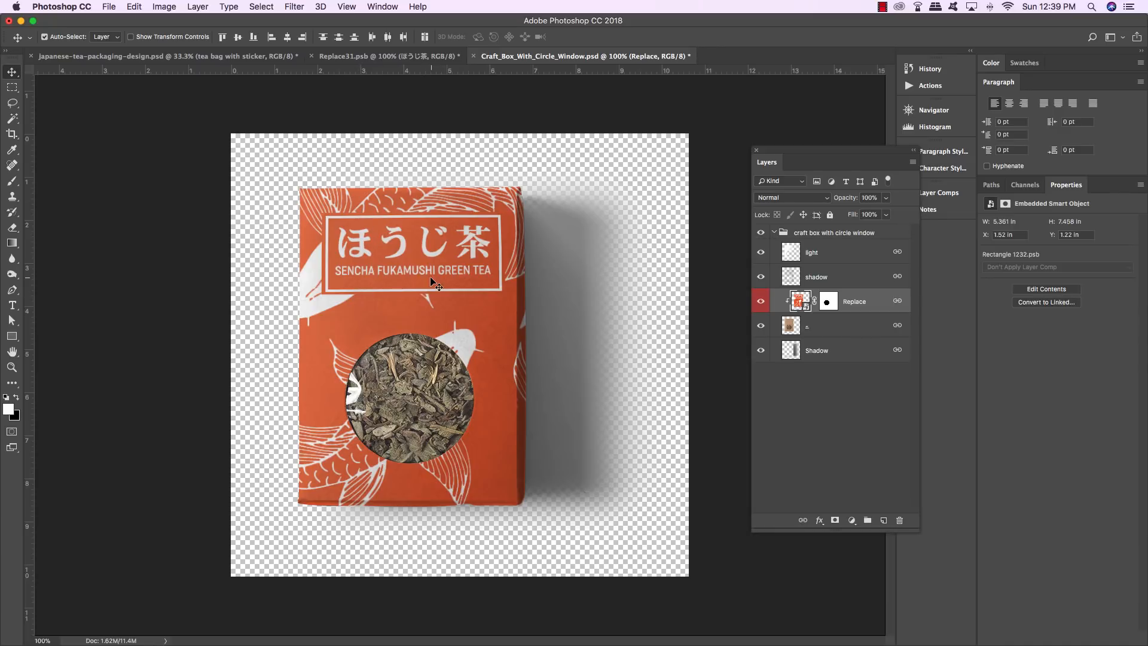
Step: Reopen the artwork of the craft box's Replace smart object
{"action": "double_click", "coordinate": [800, 301]}
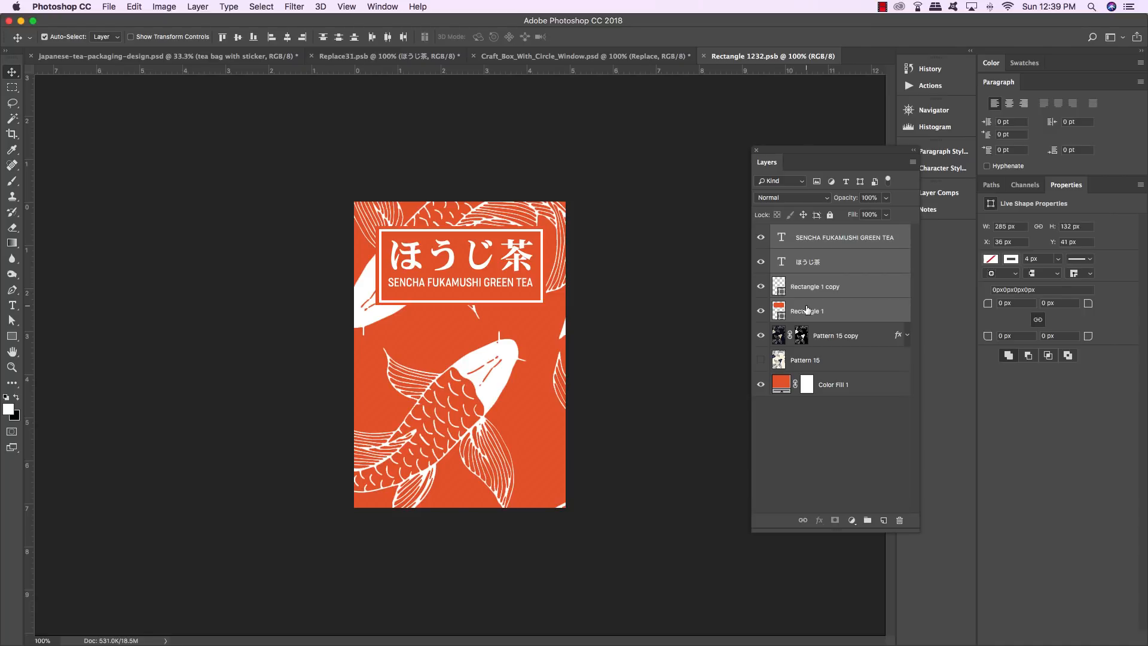
{"action": "key", "text": "Left"}
{"action": "key", "text": "Left"}
{"action": "key", "text": "Left"}
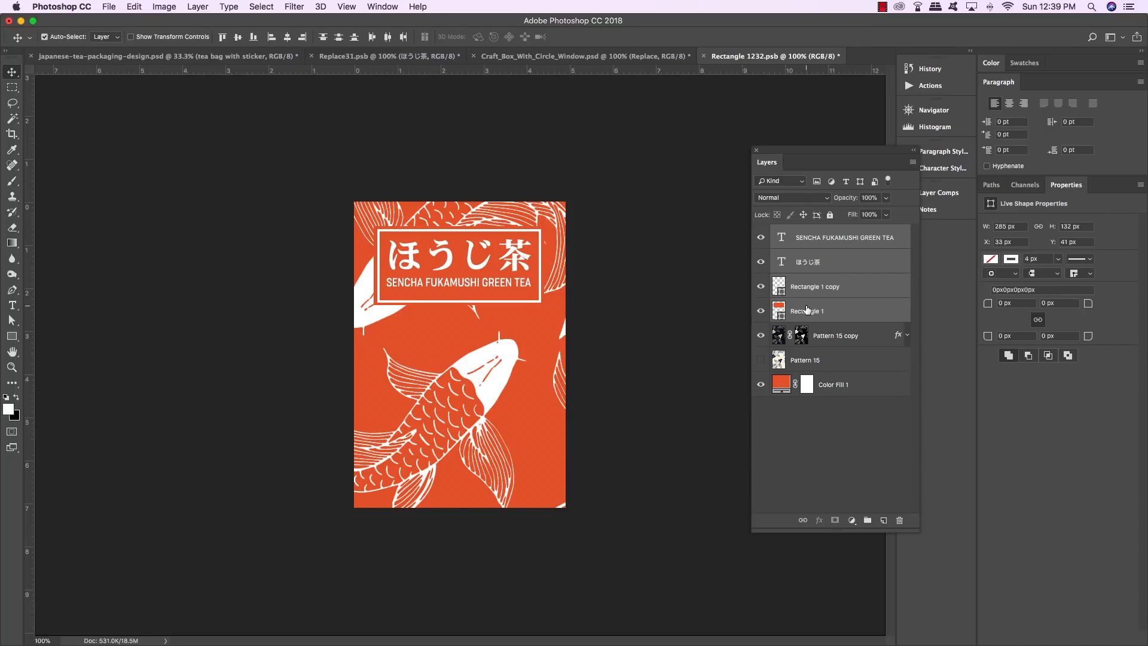
{"action": "key", "text": "Right"}
{"action": "key", "text": "Right"}
{"action": "key", "text": "Right"}
Step: Nudge the title block down 11 px to Y 52 px, then save and close the label artwork
{"action": "key", "text": "Down"}
{"action": "key", "text": "Down"}
{"action": "key", "text": "Down"}
{"action": "key", "text": "Down"}
{"action": "key", "text": "Down"}
{"action": "key", "text": "Down"}
{"action": "key", "text": "Down"}
{"action": "key", "text": "Down"}
{"action": "key", "text": "Down"}
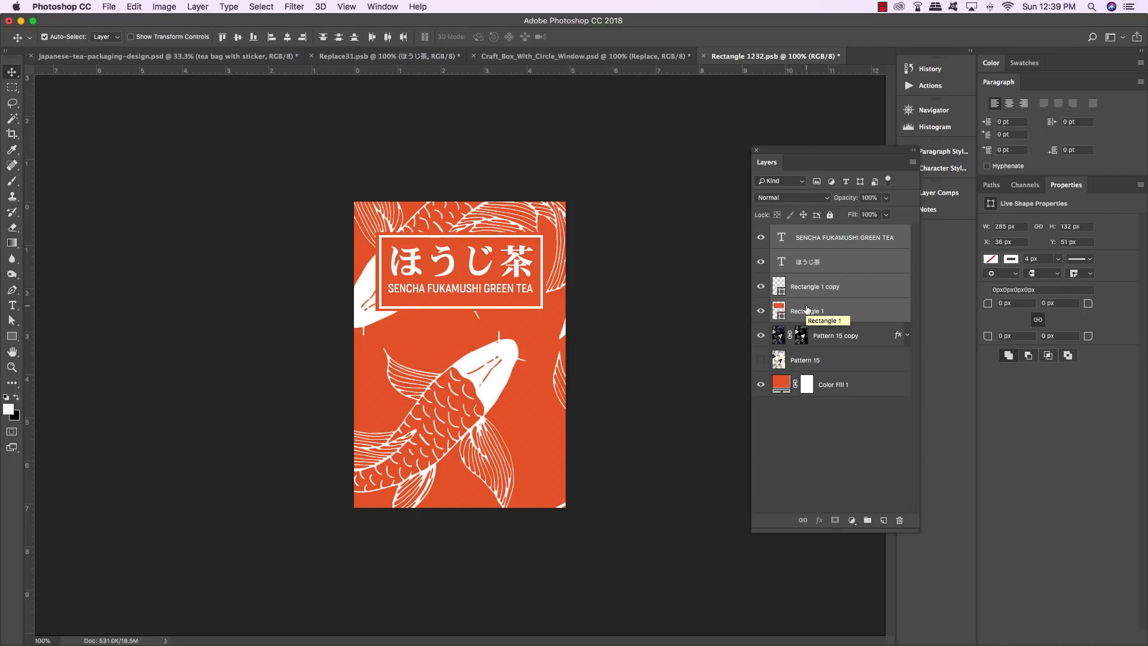
{"action": "key", "text": "Down"}
{"action": "key", "text": "Down"}
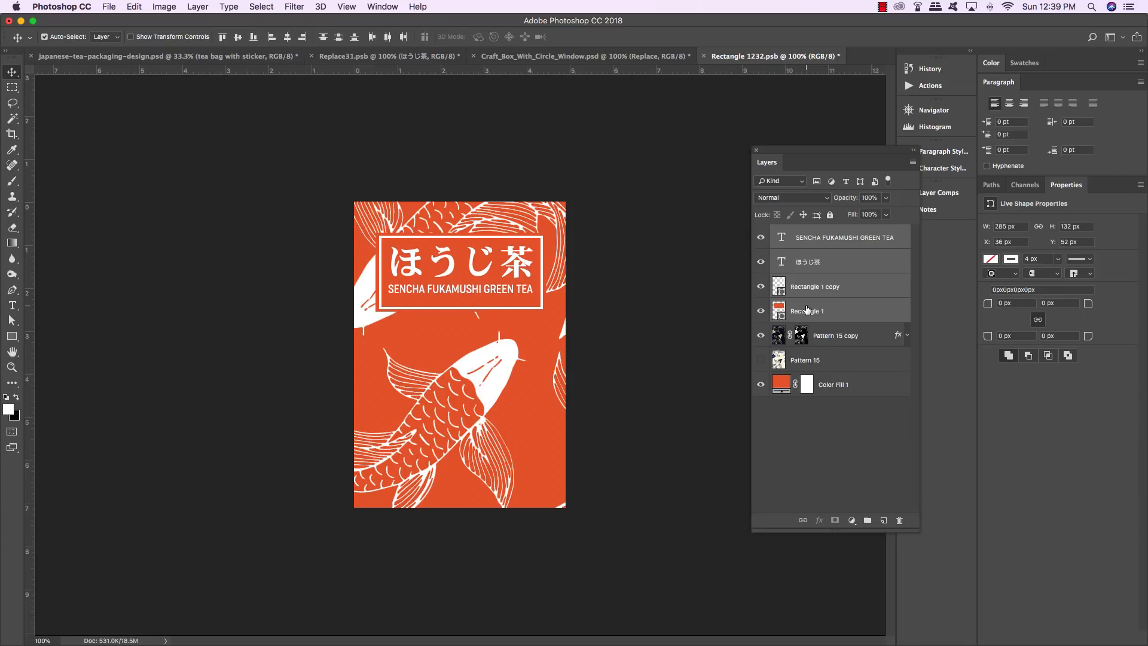
{"action": "key", "text": "super+s"}
{"action": "key", "text": "super+w"}
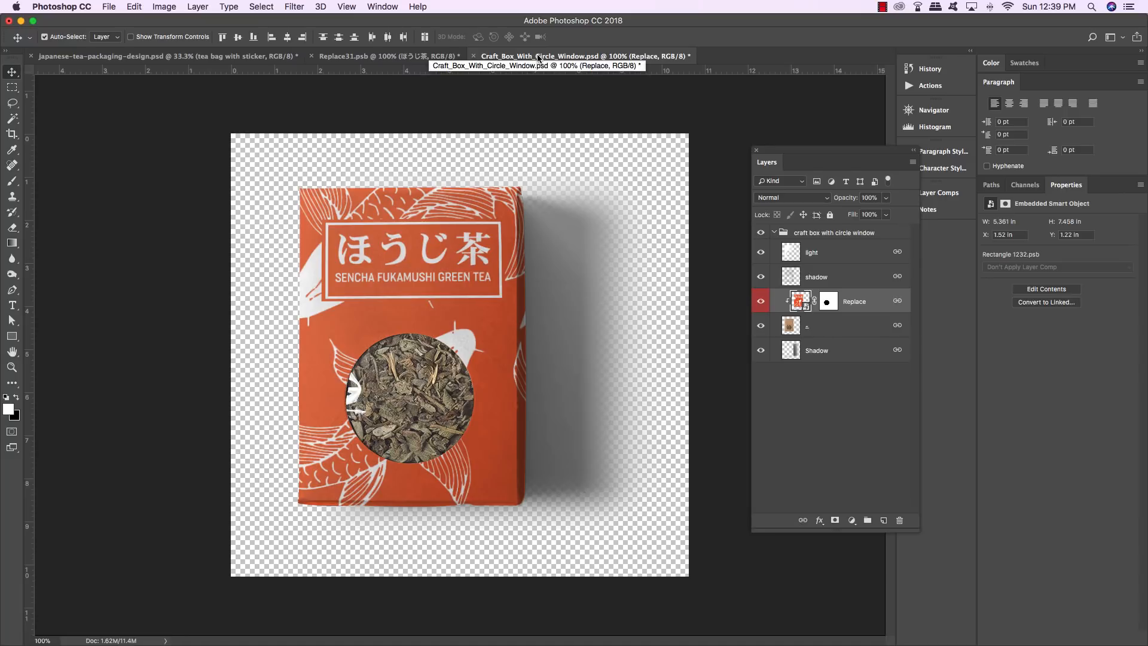
Step: Float the craft box document, collapse its craft box with circle window group, and copy the group into japanese-tea-packaging-design.psd
{"action": "left_click_drag", "start_coordinate": [538, 58], "coordinate": [538, 338]}
{"action": "left_click_drag", "start_coordinate": [568, 394], "coordinate": [604, 416]}
{"action": "left_click", "coordinate": [819, 232]}
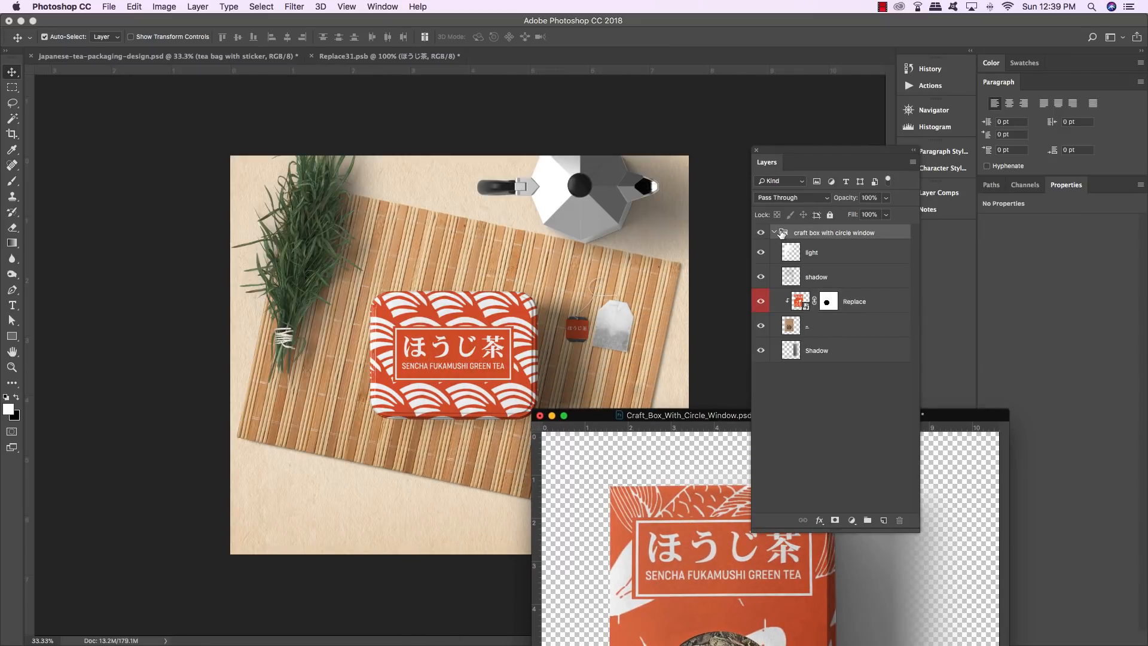
{"action": "left_click", "coordinate": [775, 232]}
{"action": "left_click_drag", "start_coordinate": [887, 235], "coordinate": [379, 322]}
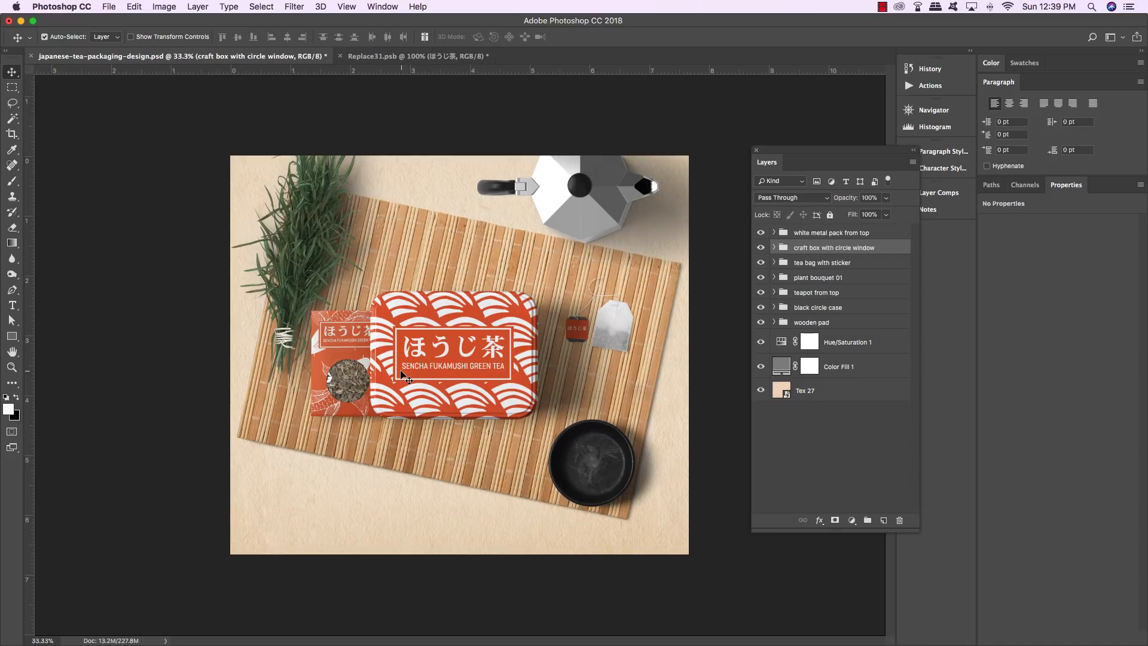
Step: Move the craft box to the scene's lower-left corner, rotate it slightly counterclockwise, and nudge it up 50 px
{"action": "key", "text": "super+t"}
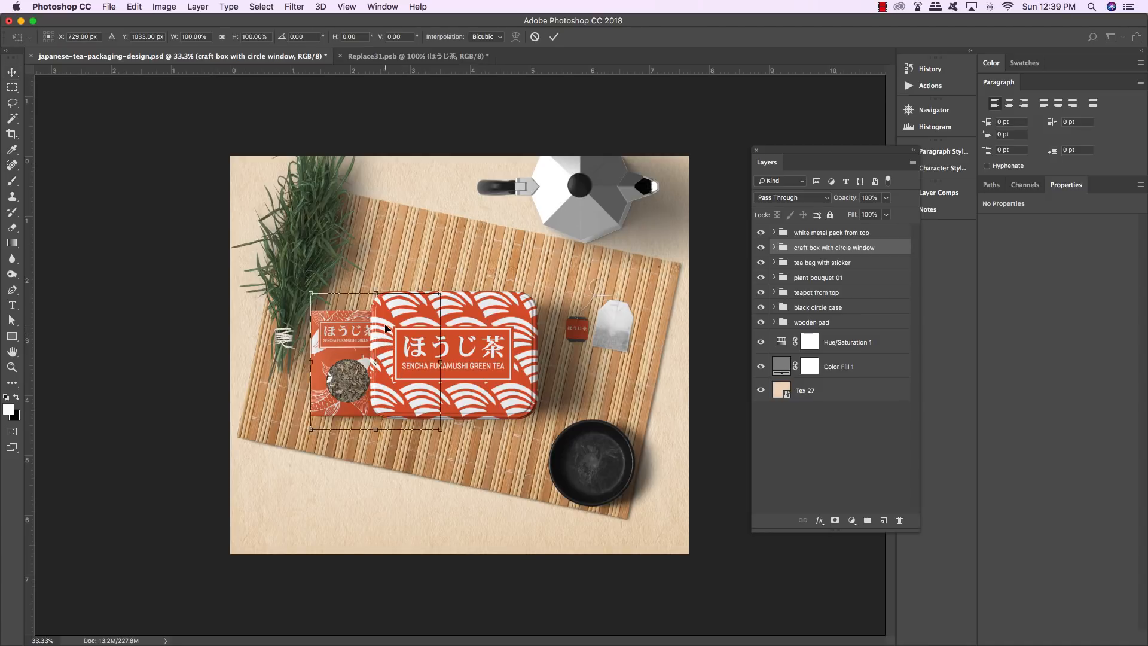
{"action": "left_click_drag", "start_coordinate": [390, 328], "coordinate": [322, 432]}
{"action": "left_click_drag", "start_coordinate": [416, 404], "coordinate": [366, 375]}
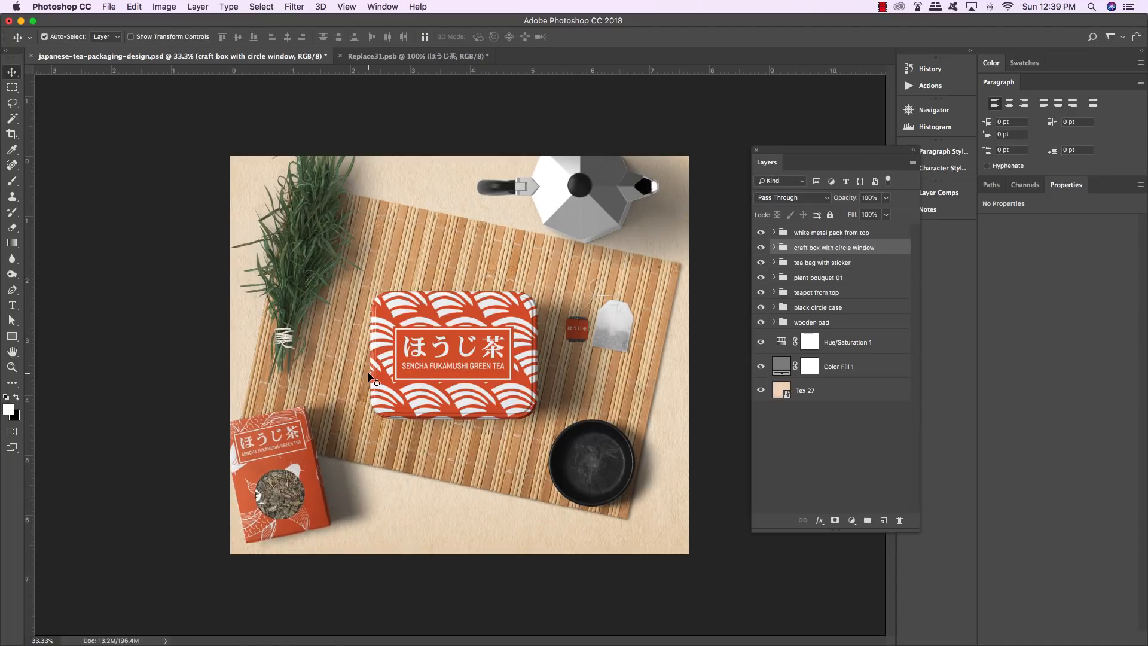
{"action": "key", "text": "shift+Up"}
{"action": "key", "text": "shift+Up"}
{"action": "key", "text": "shift+Up"}
{"action": "key", "text": "shift+Up"}
{"action": "key", "text": "shift+Up"}
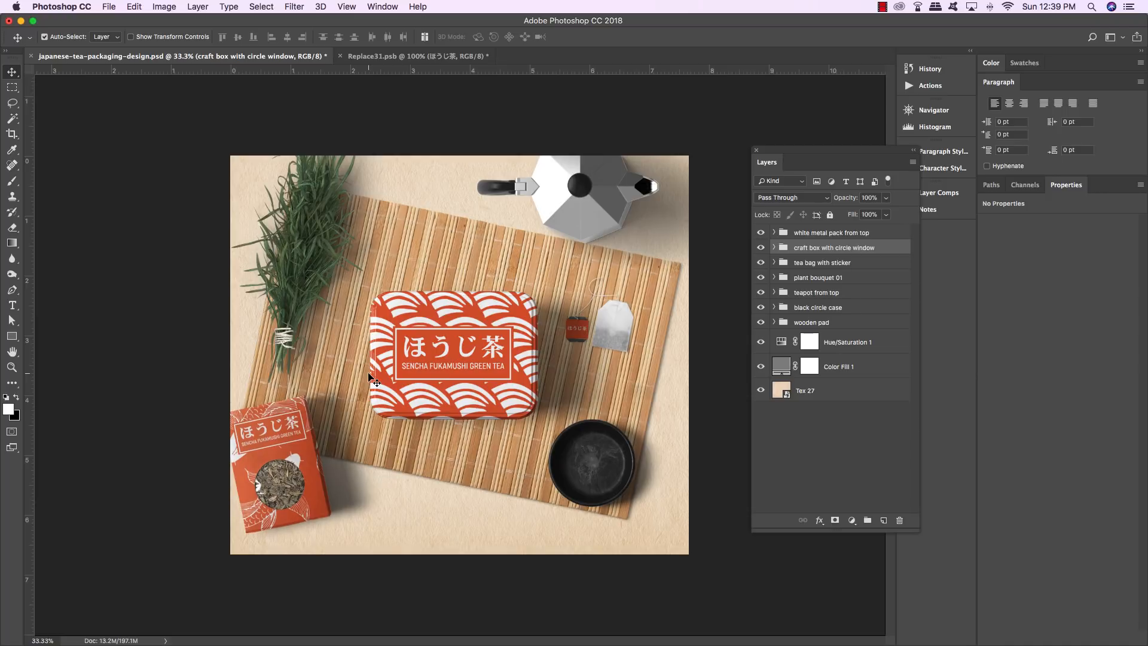
Step: Add a Hue/Saturation adjustment directly above the base box layer in the craft box group and raise its saturation slightly
{"action": "left_click", "coordinate": [775, 248]}
{"action": "left_click", "coordinate": [814, 336]}
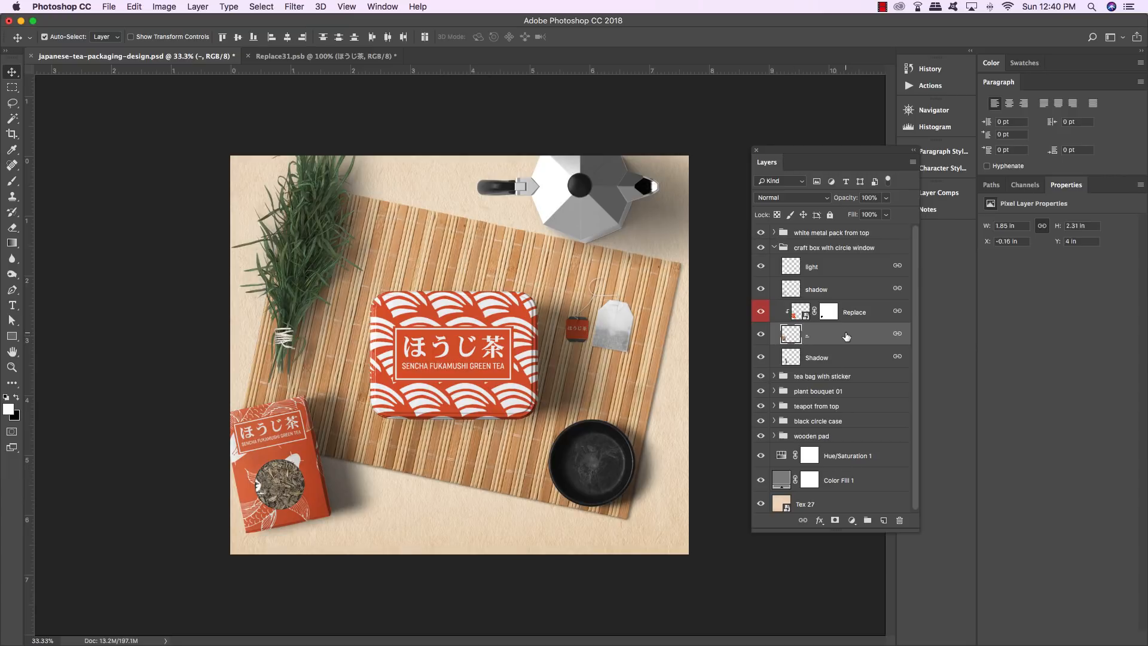
{"action": "left_click", "coordinate": [853, 522]}
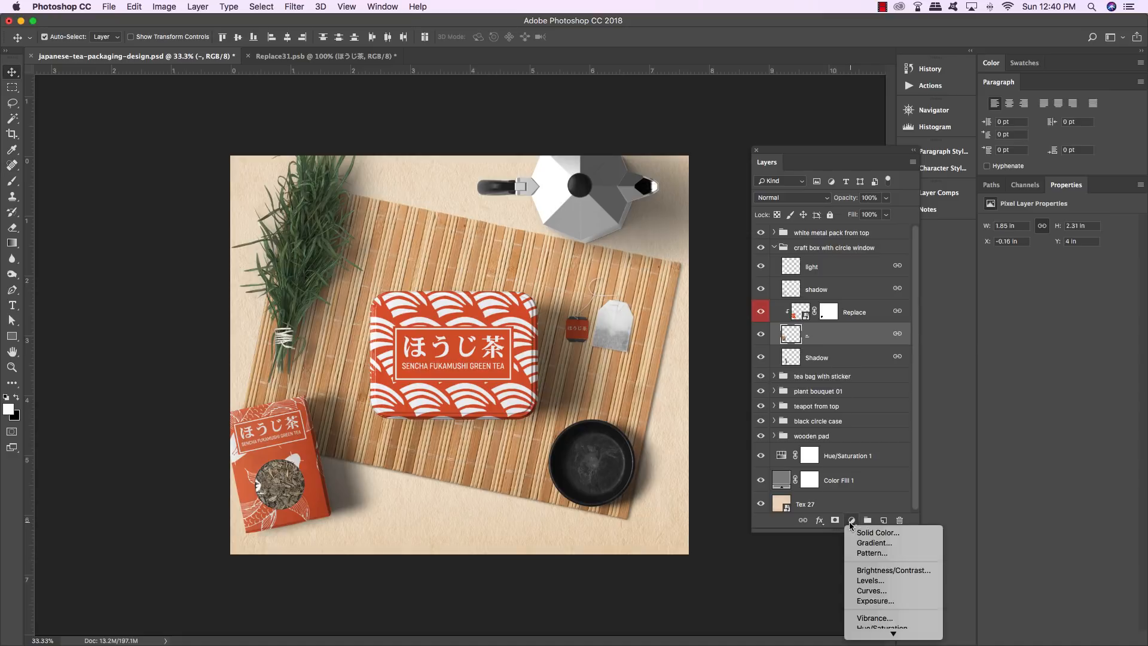
{"action": "left_click", "coordinate": [855, 522]}
{"action": "left_click", "coordinate": [853, 521]}
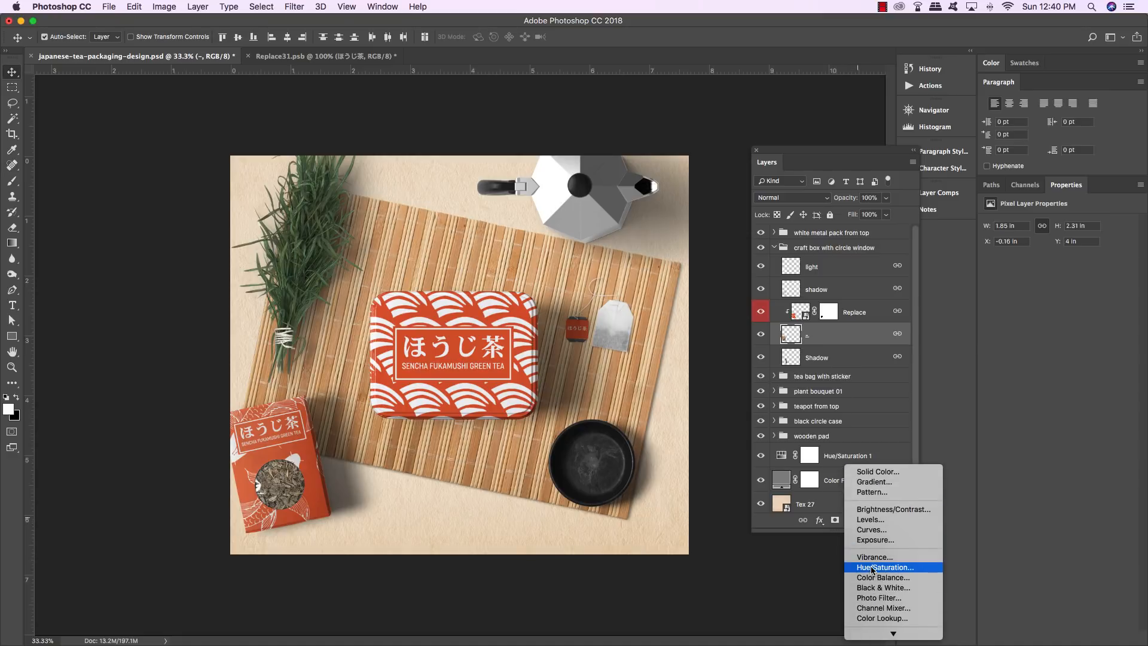
{"action": "left_click", "coordinate": [872, 567]}
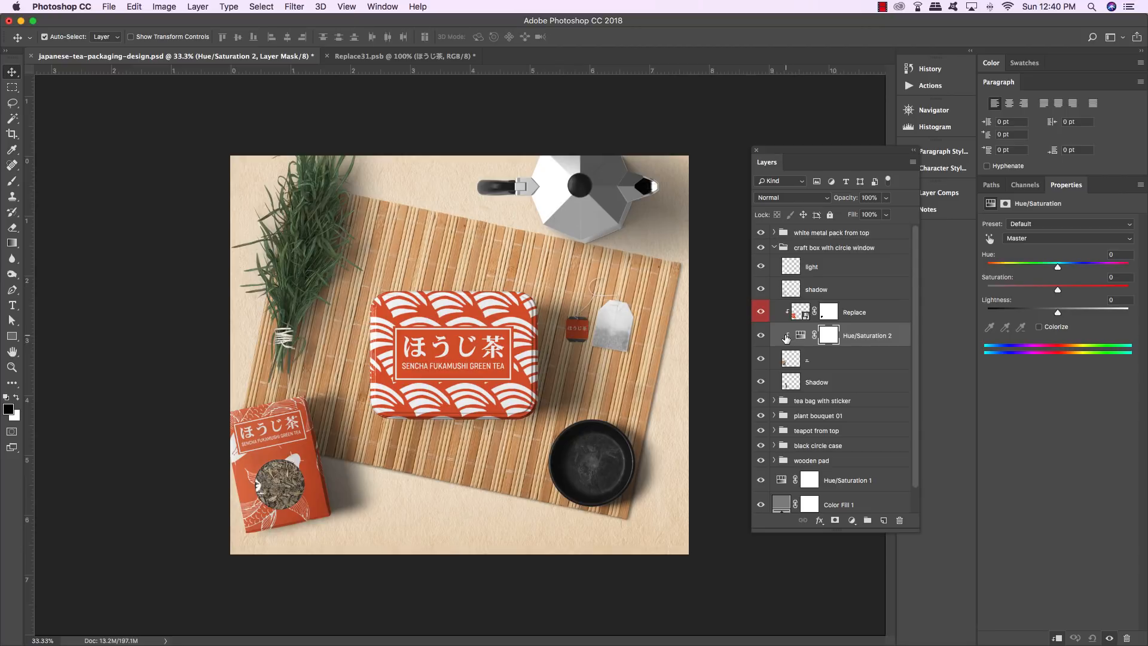
{"action": "left_click_drag", "start_coordinate": [1055, 291], "coordinate": [1069, 293]}
{"action": "left_click_drag", "start_coordinate": [1070, 290], "coordinate": [1071, 290]}
Step: Collapse the craft box group and dock the floating Layers panel beside Properties
{"action": "left_click", "coordinate": [775, 249]}
{"action": "left_click_drag", "start_coordinate": [809, 154], "coordinate": [1099, 190]}
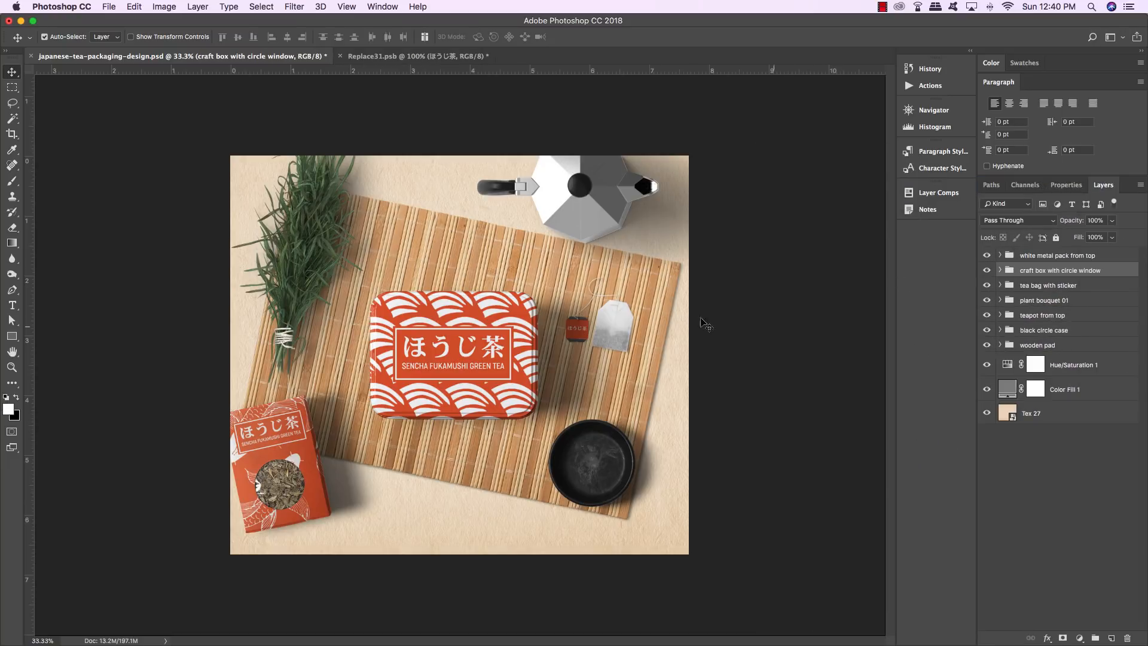
{"action": "key", "text": "super+equal"}
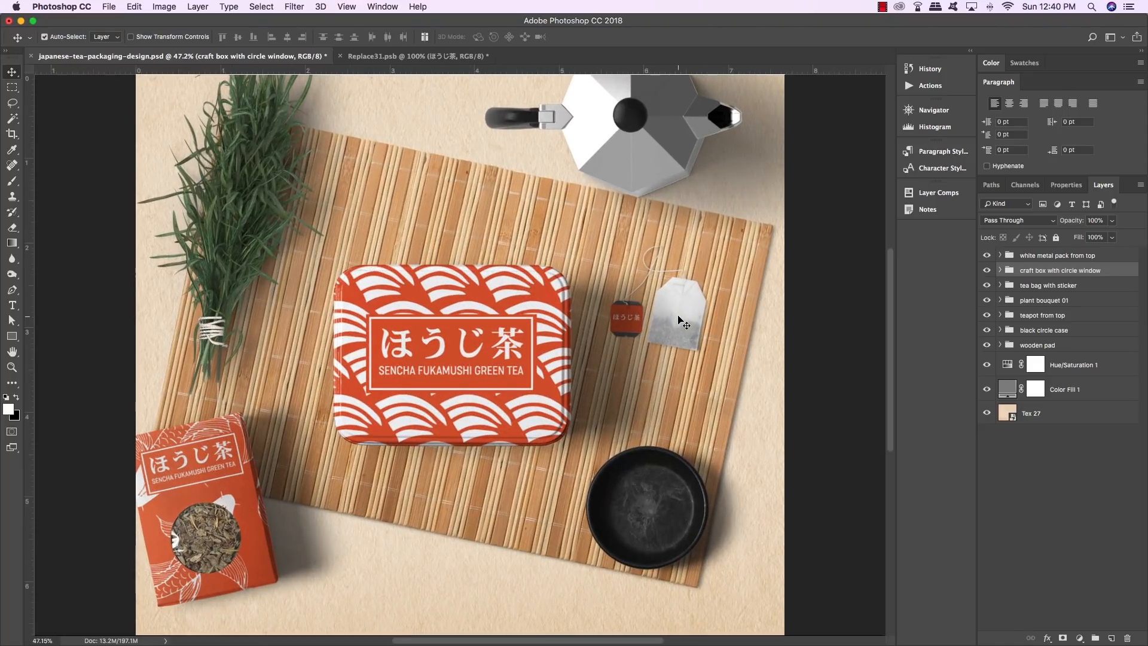